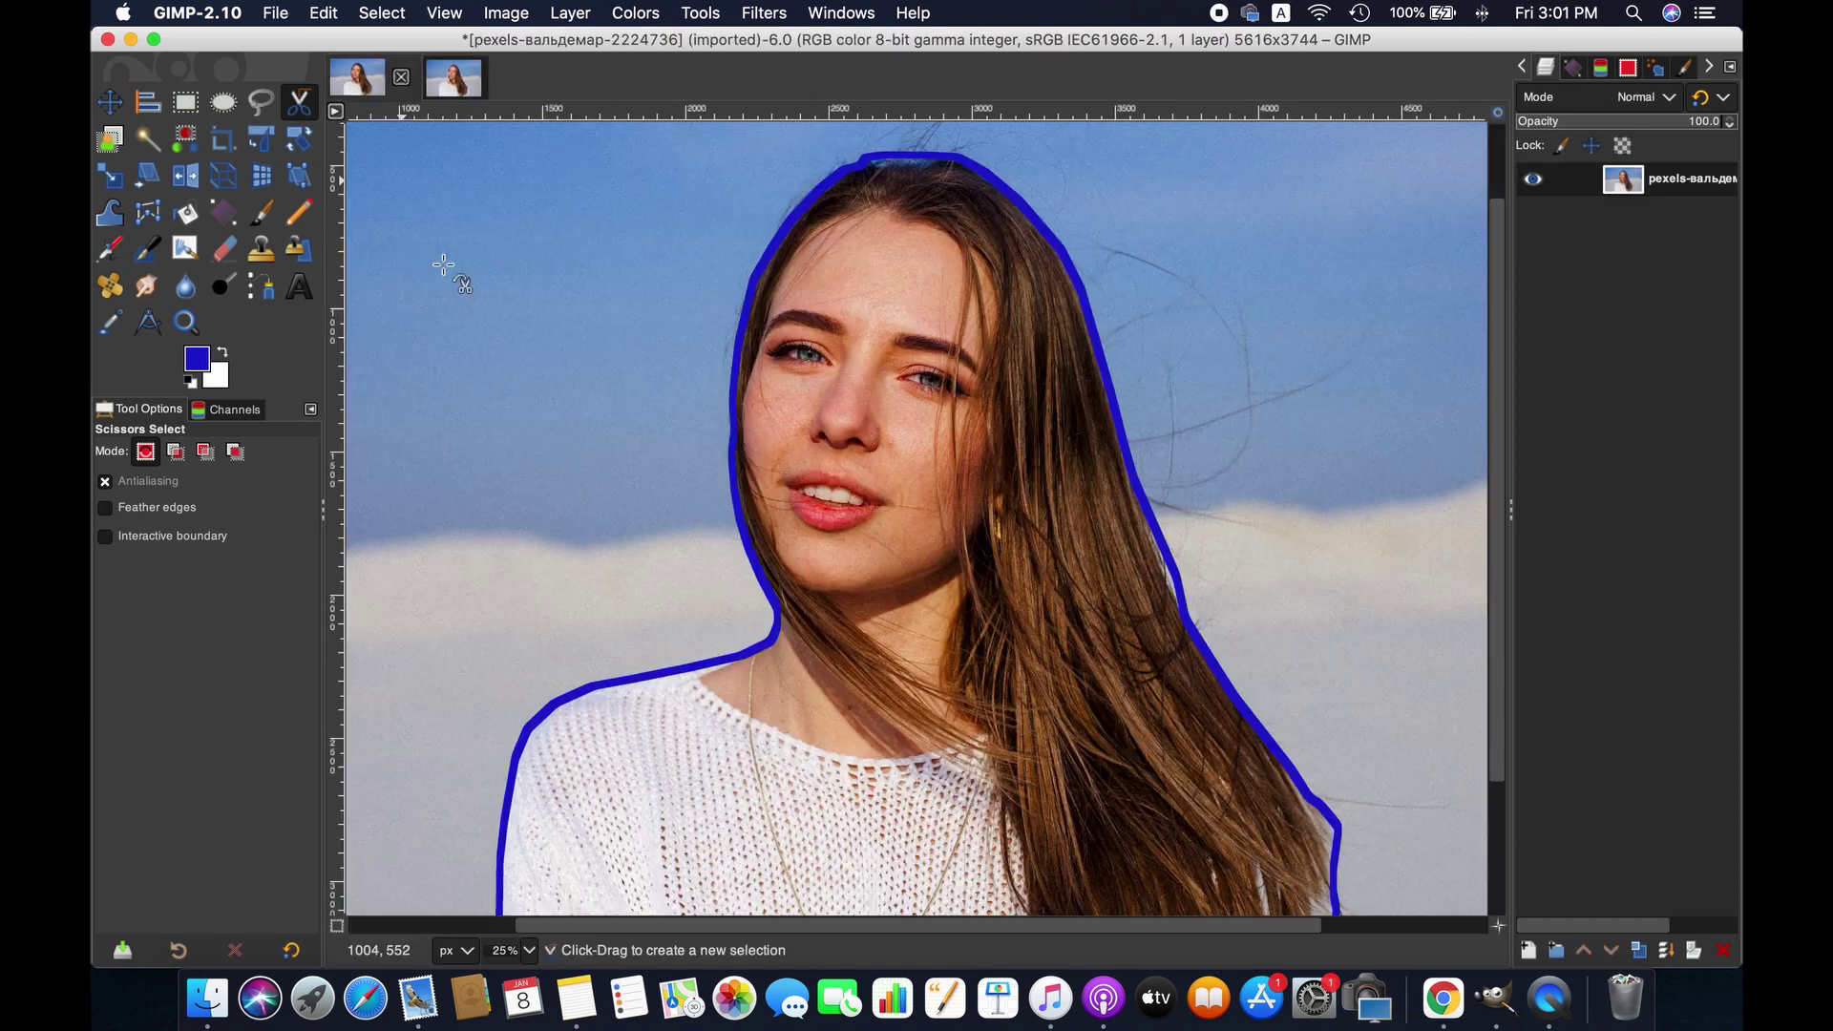
click(512, 901)
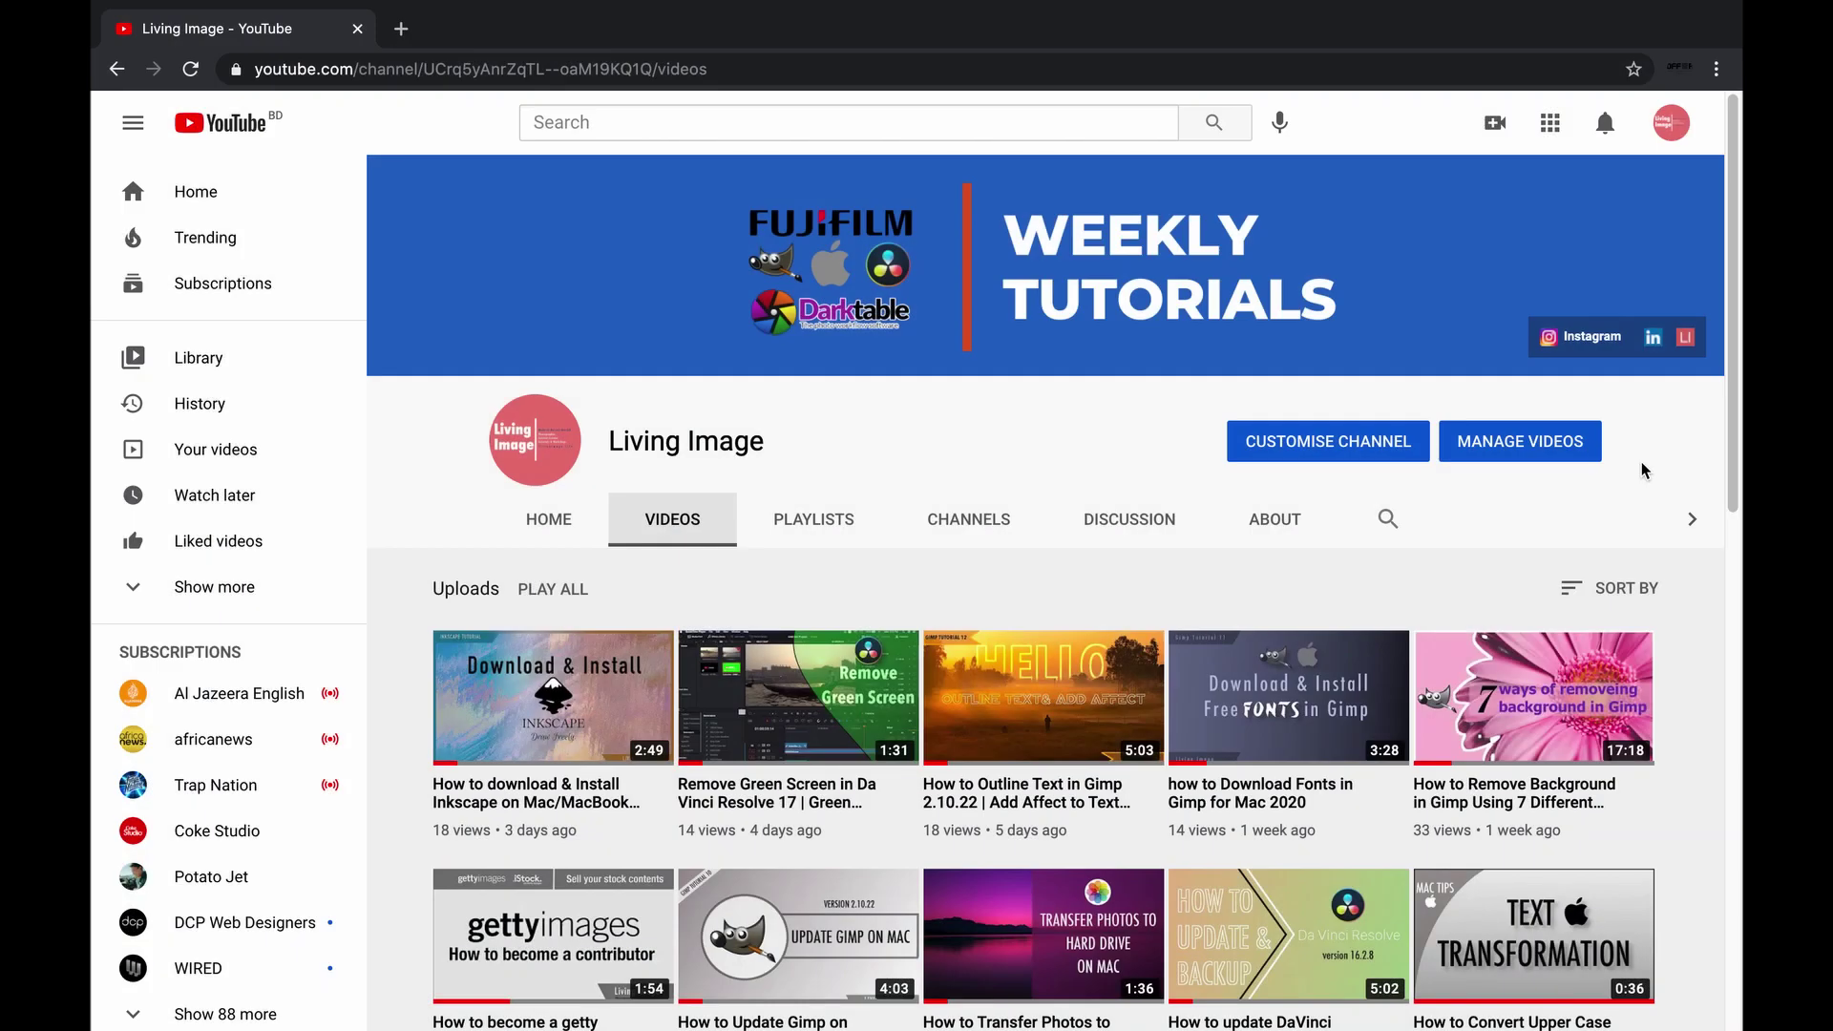
scroll(1644, 469, down, 3)
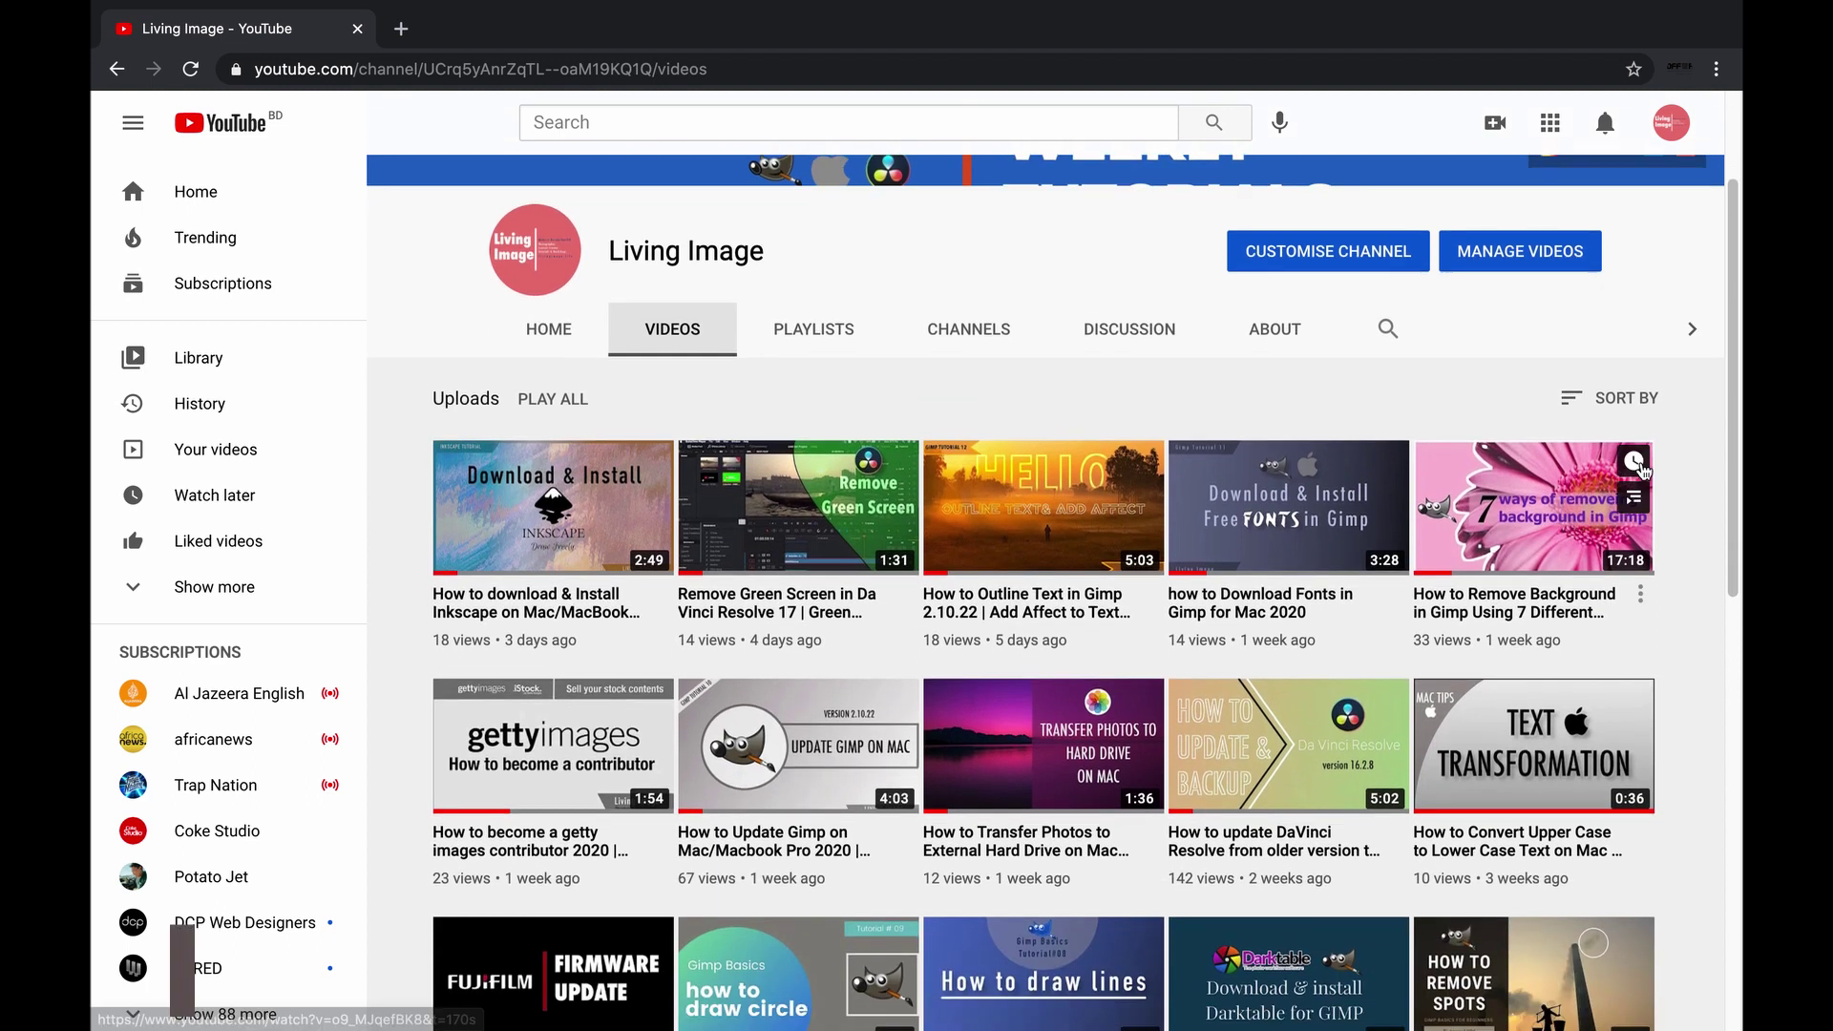
scroll(1643, 470, down, 5)
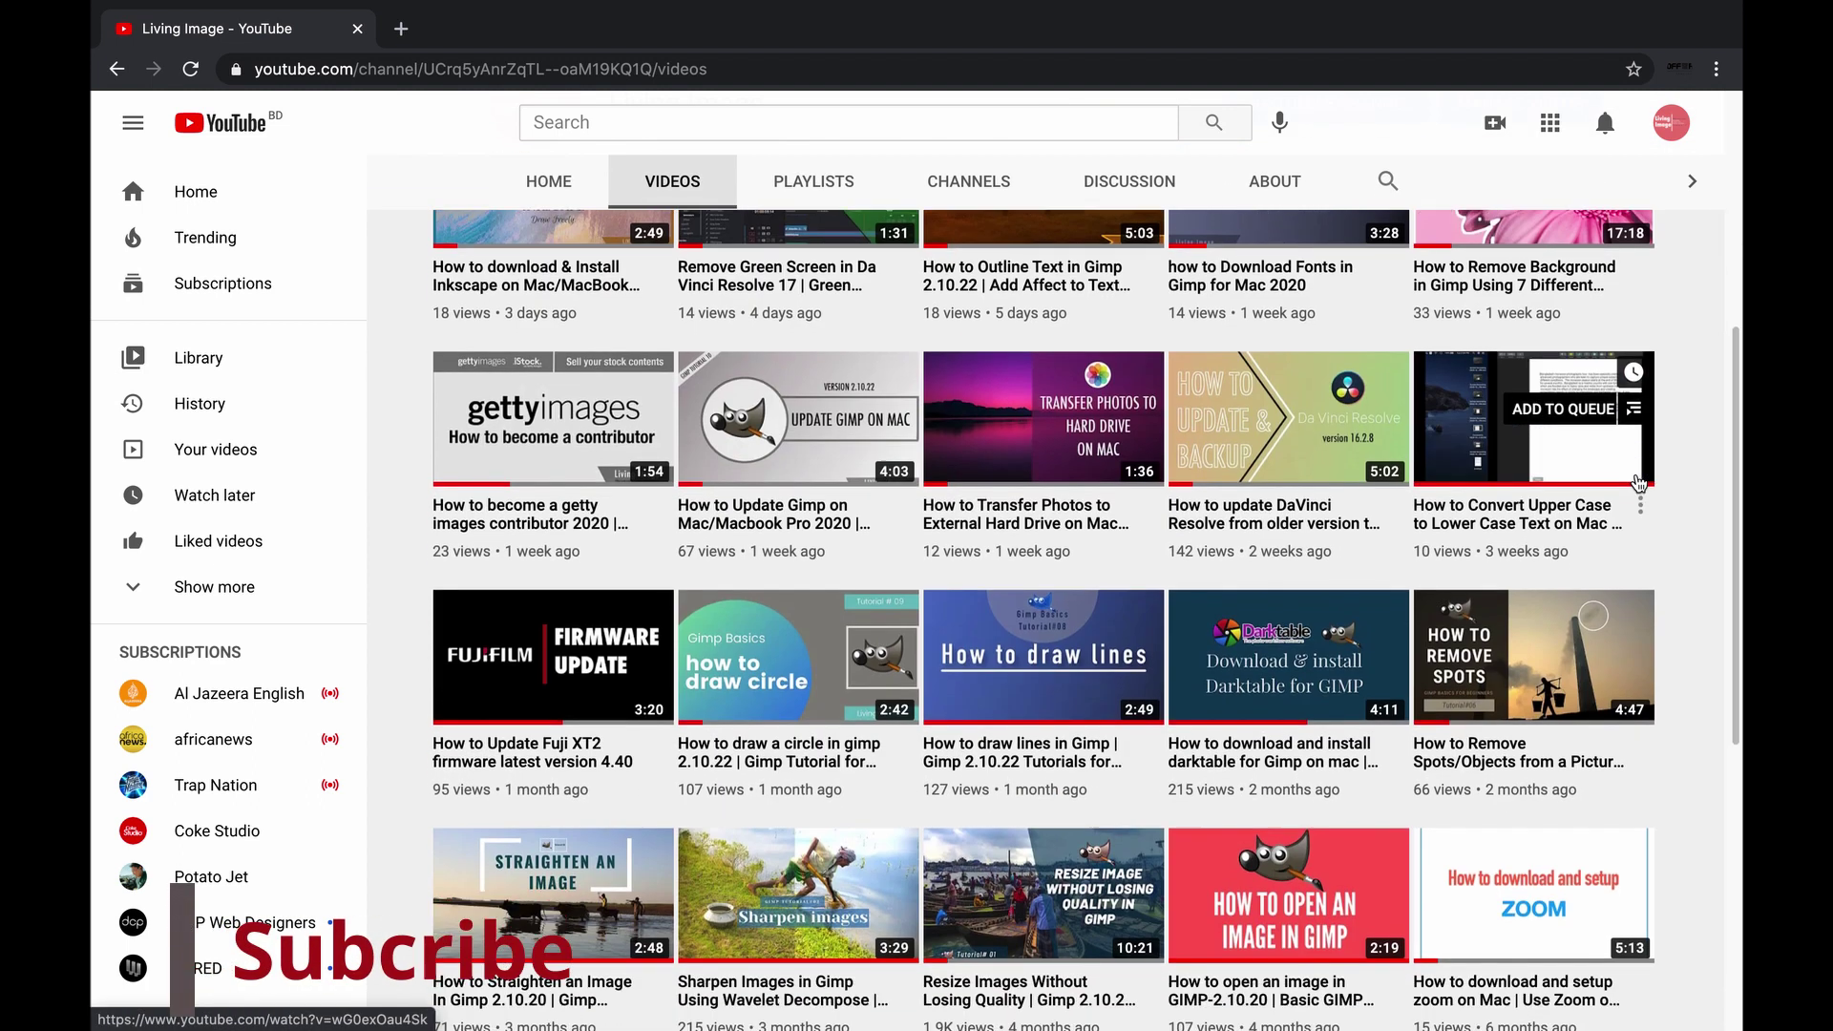
scroll(1636, 482, down, 4)
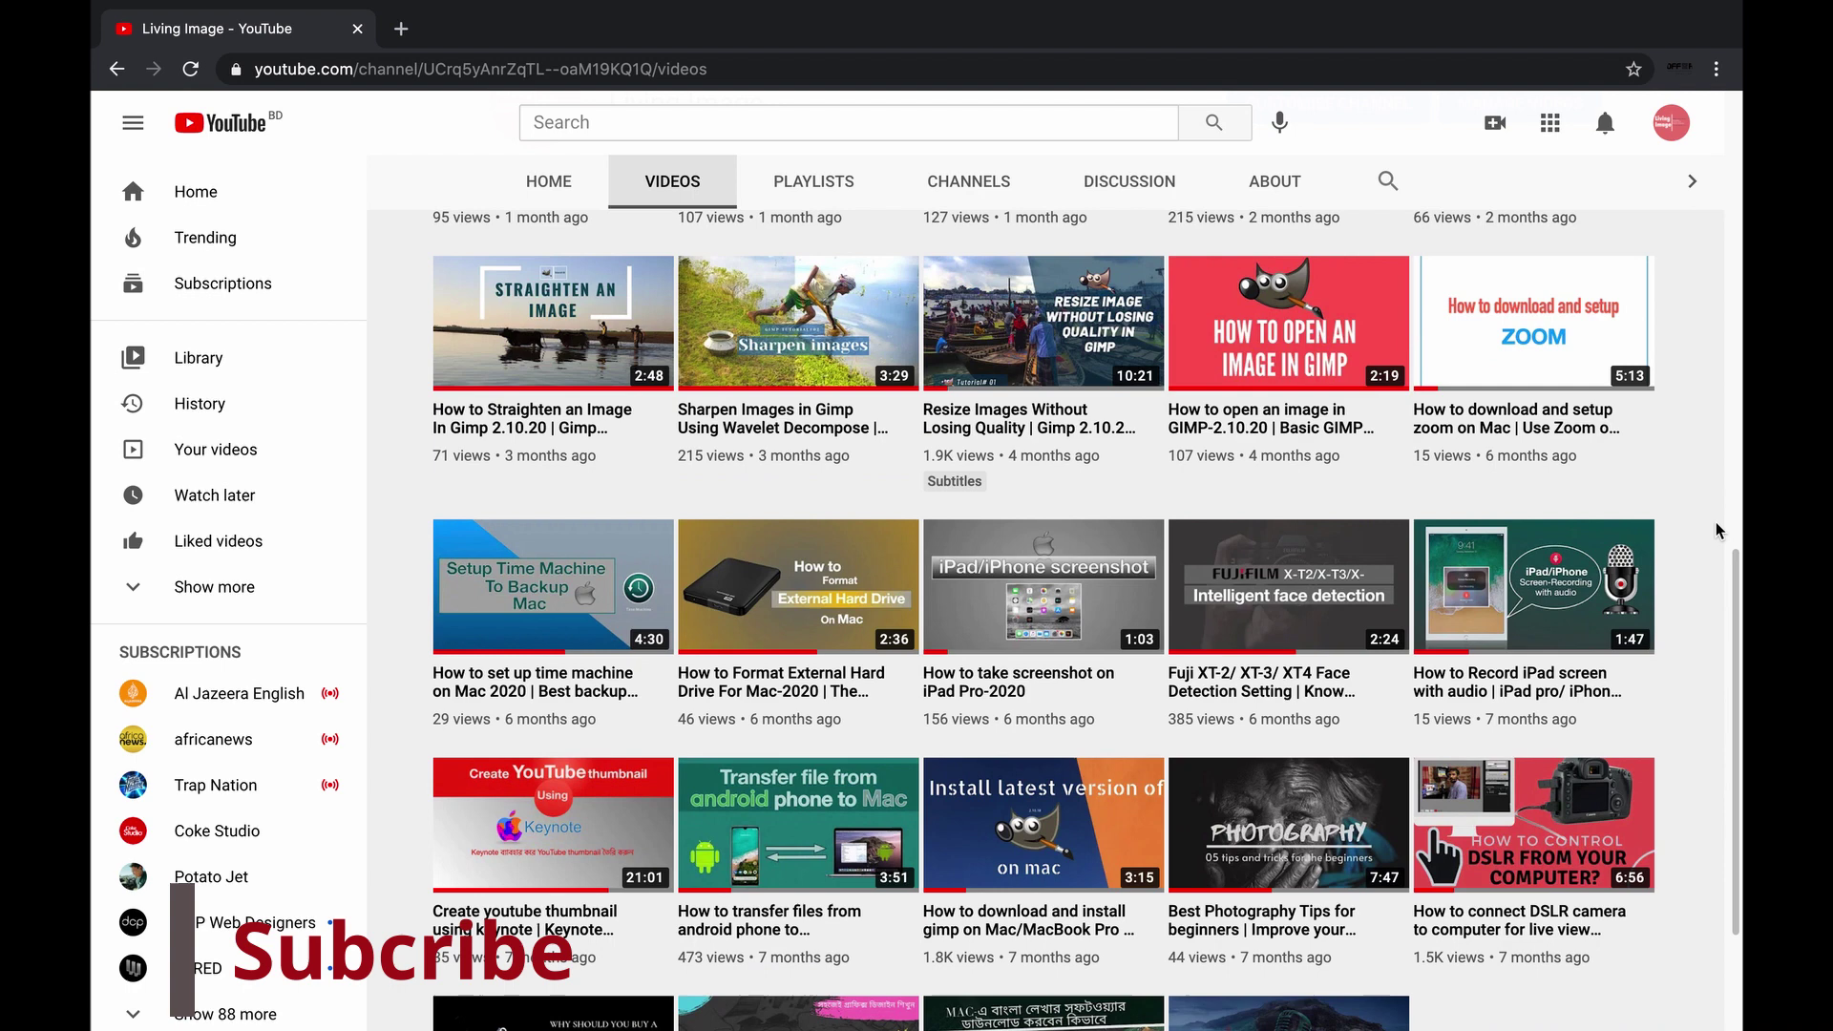
scroll(1715, 531, up, 12)
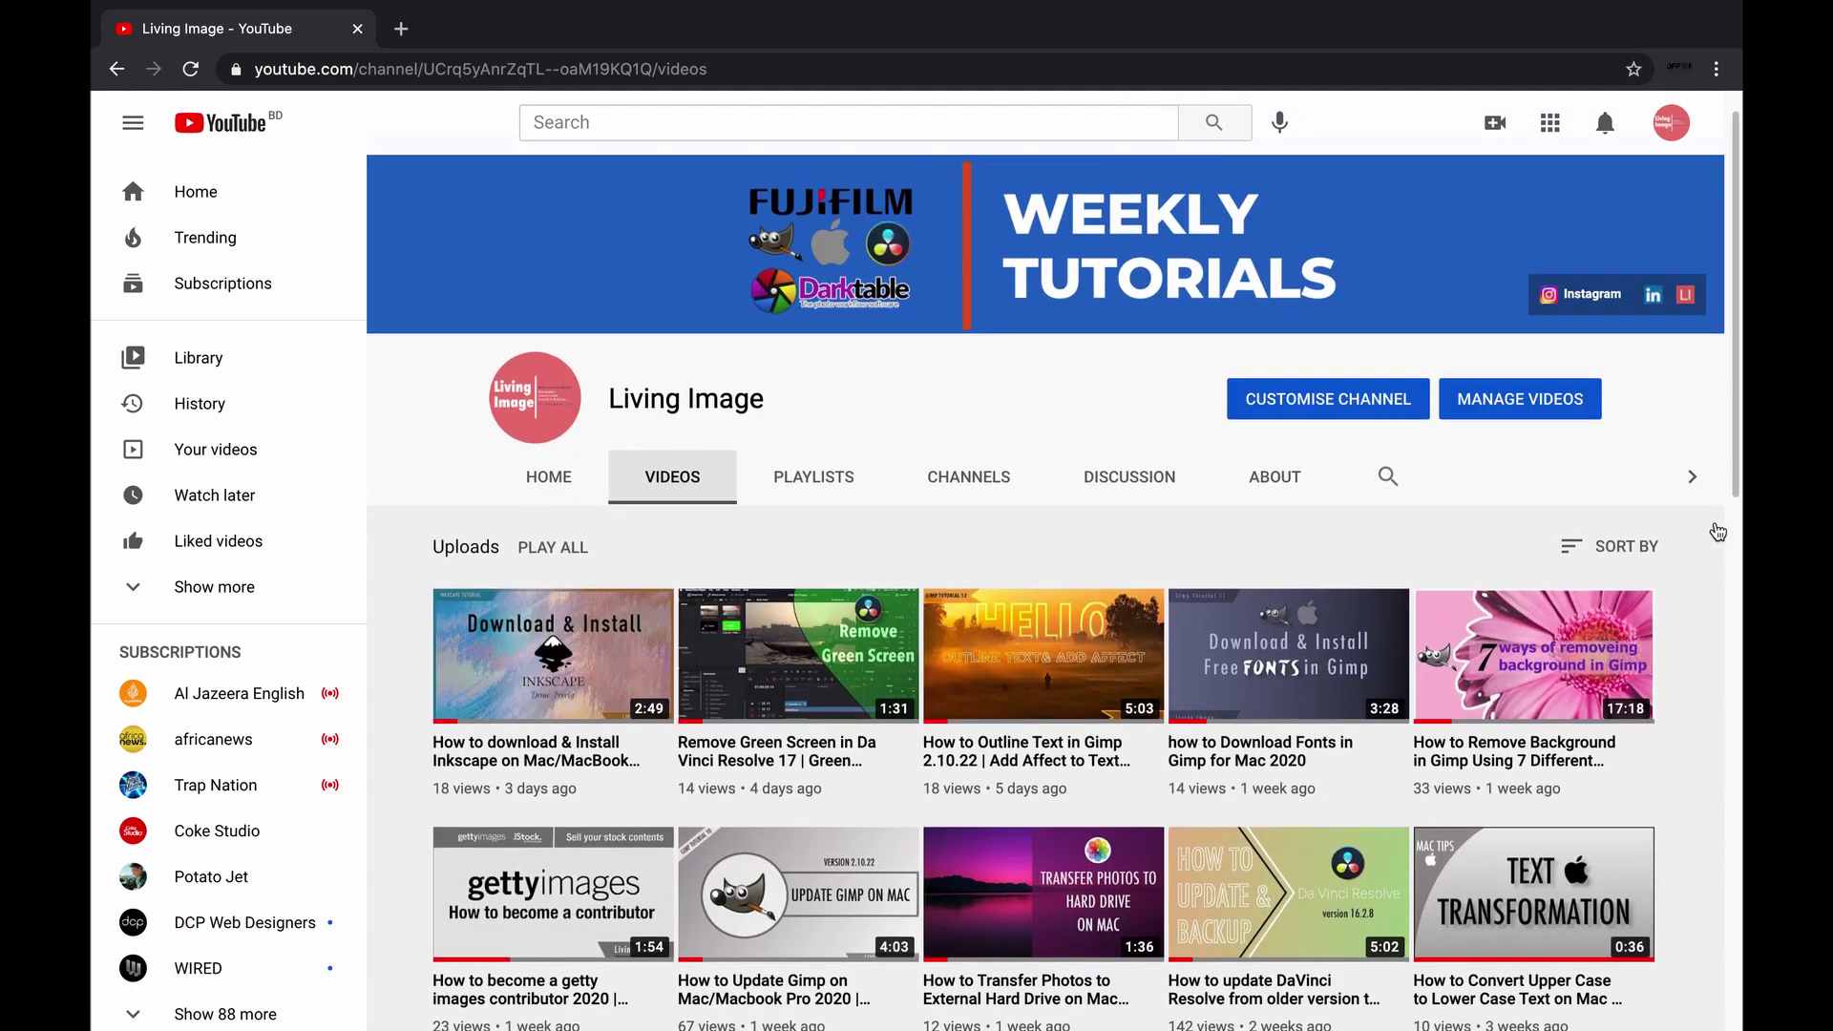
scroll(1708, 529, down, 10)
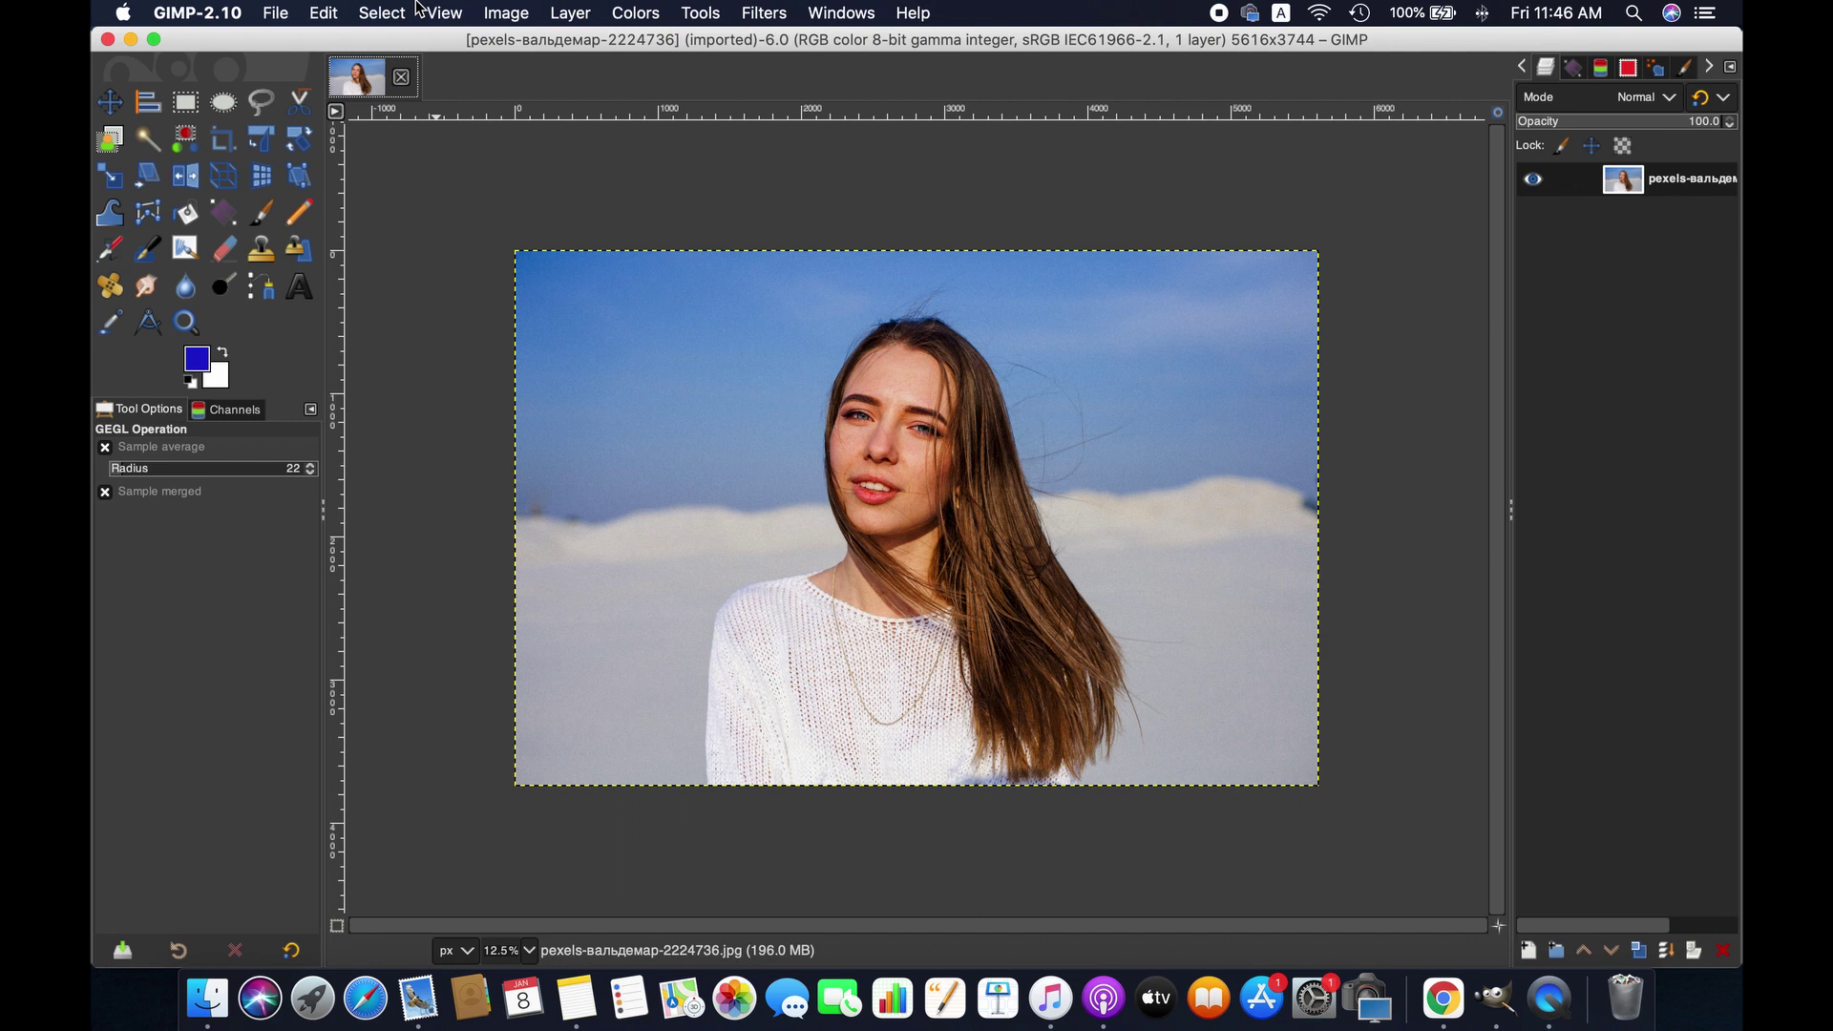
- Duplicate the portrait image, then return to the original image
click(490, 12)
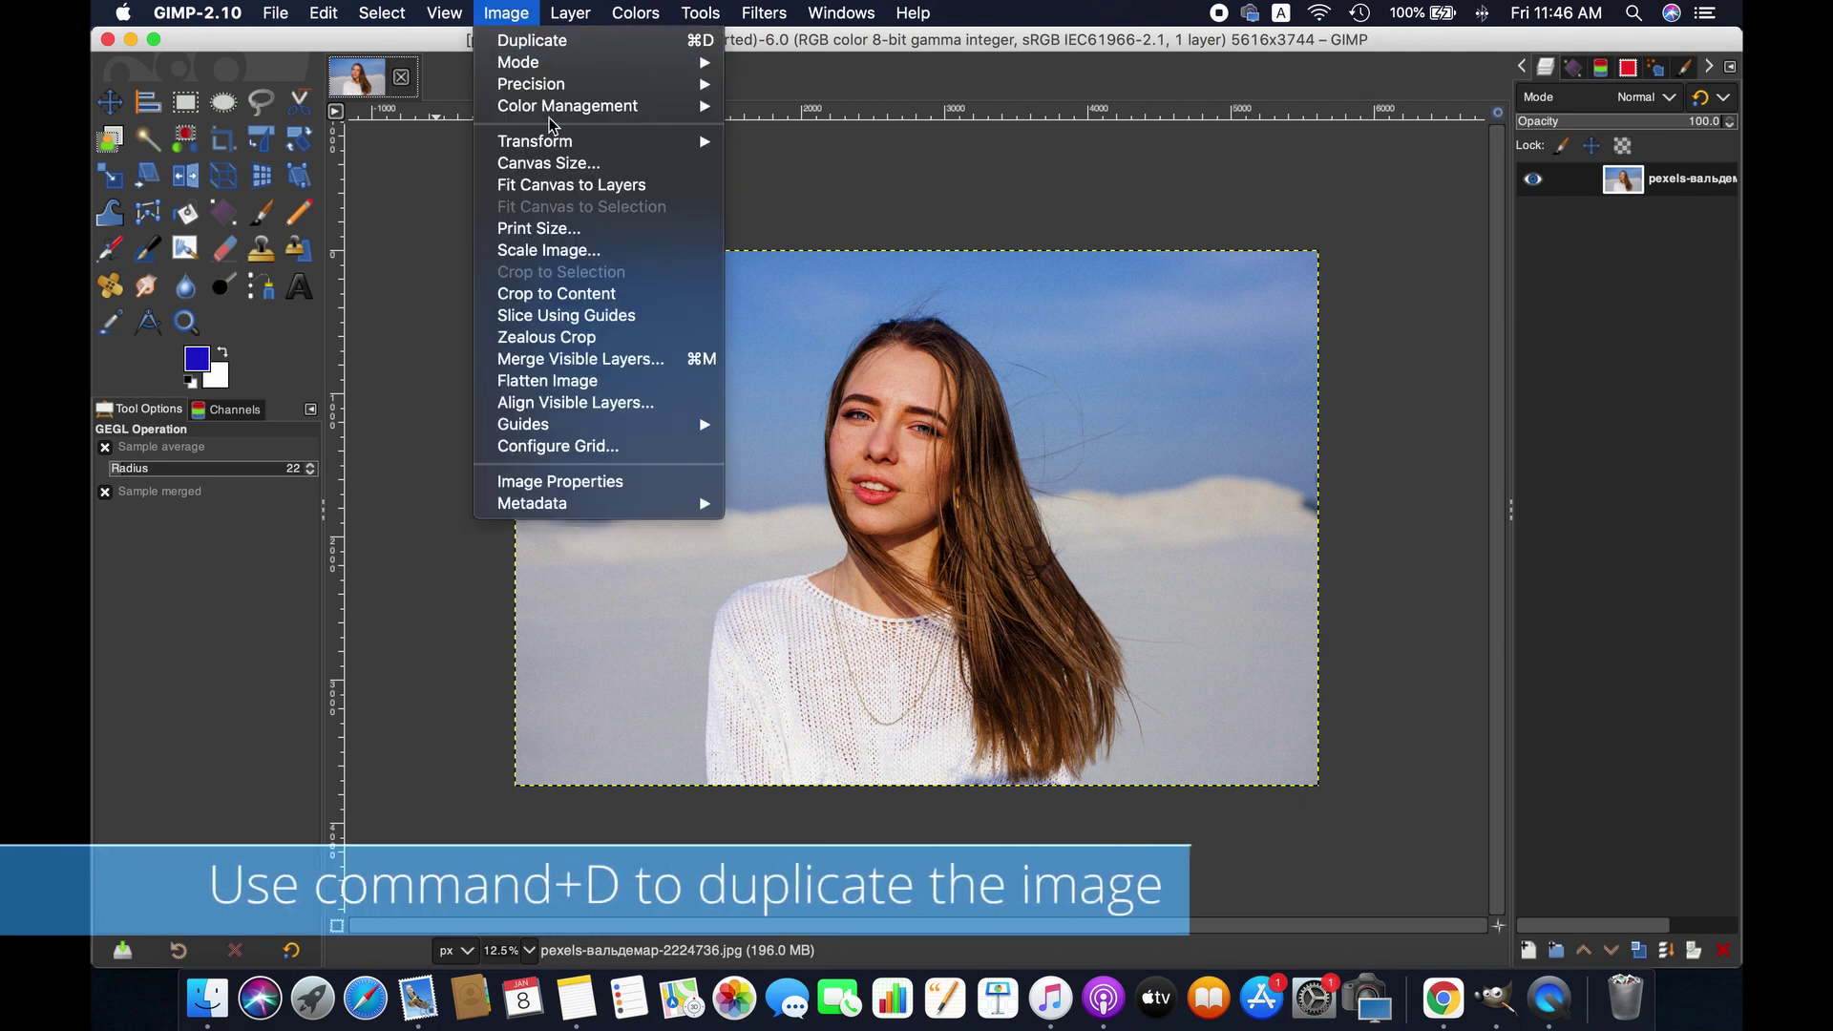
click(570, 43)
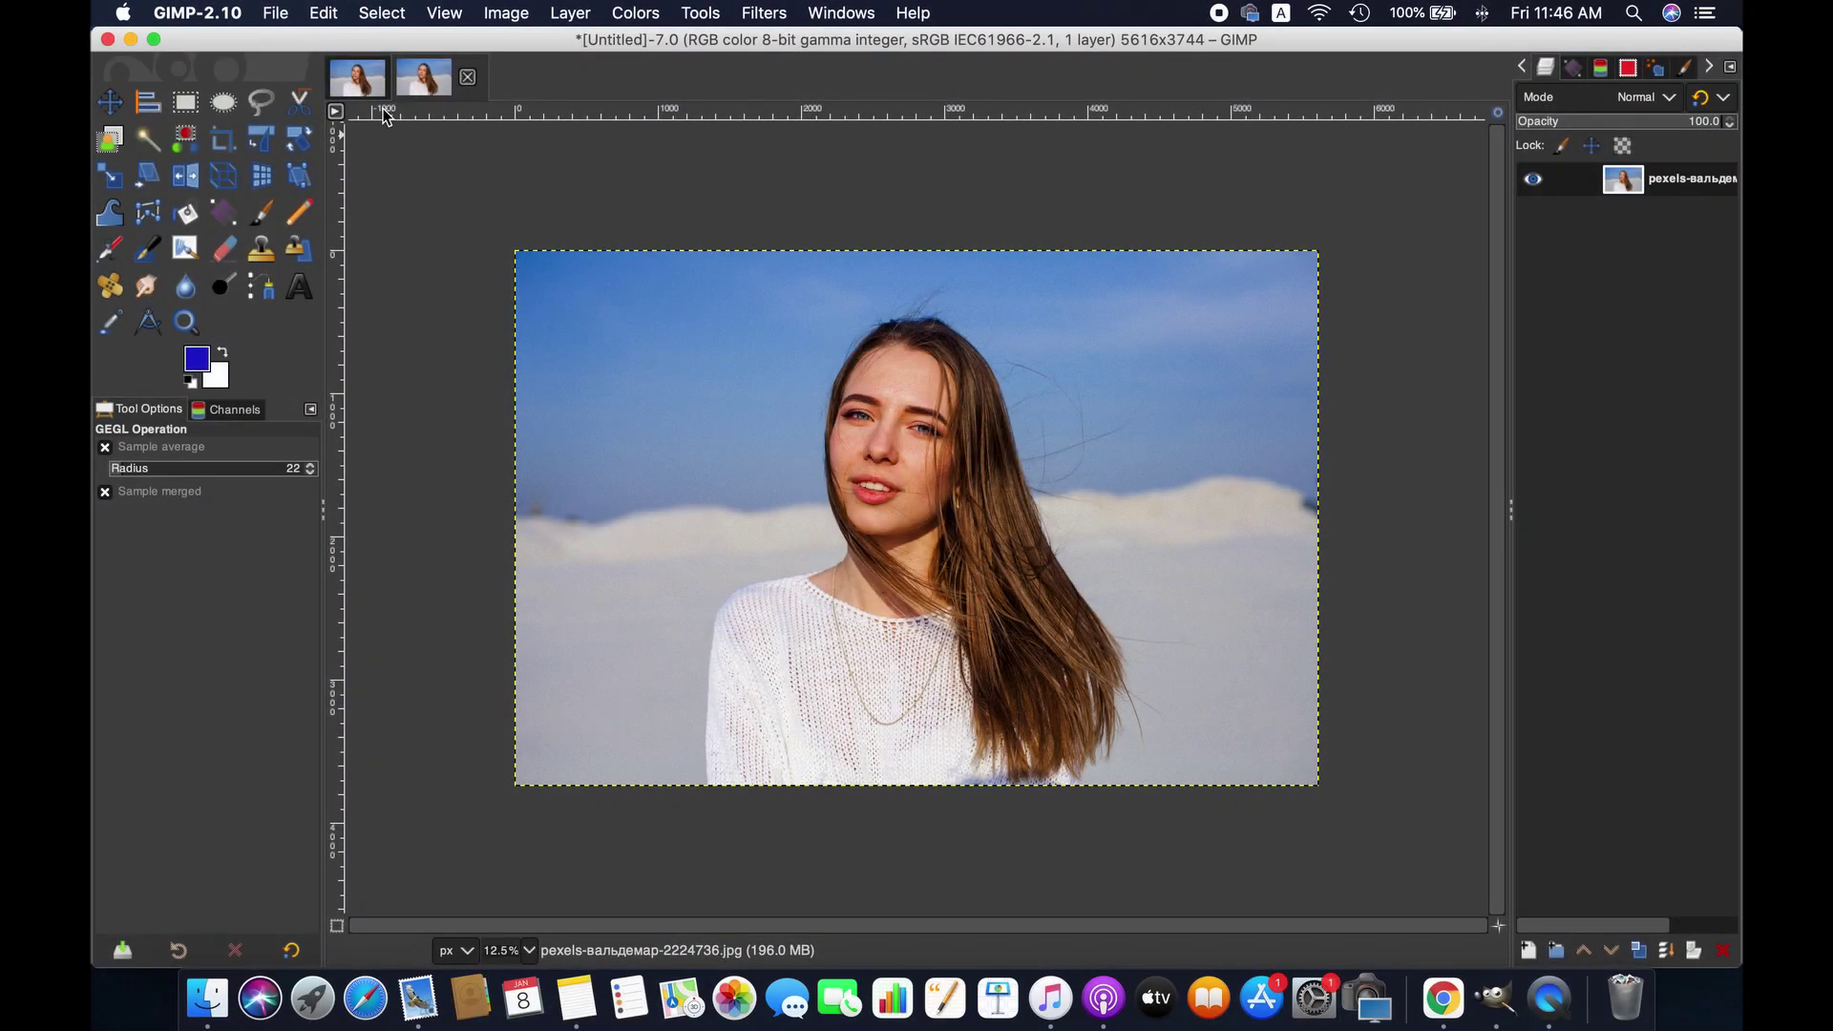
click(367, 81)
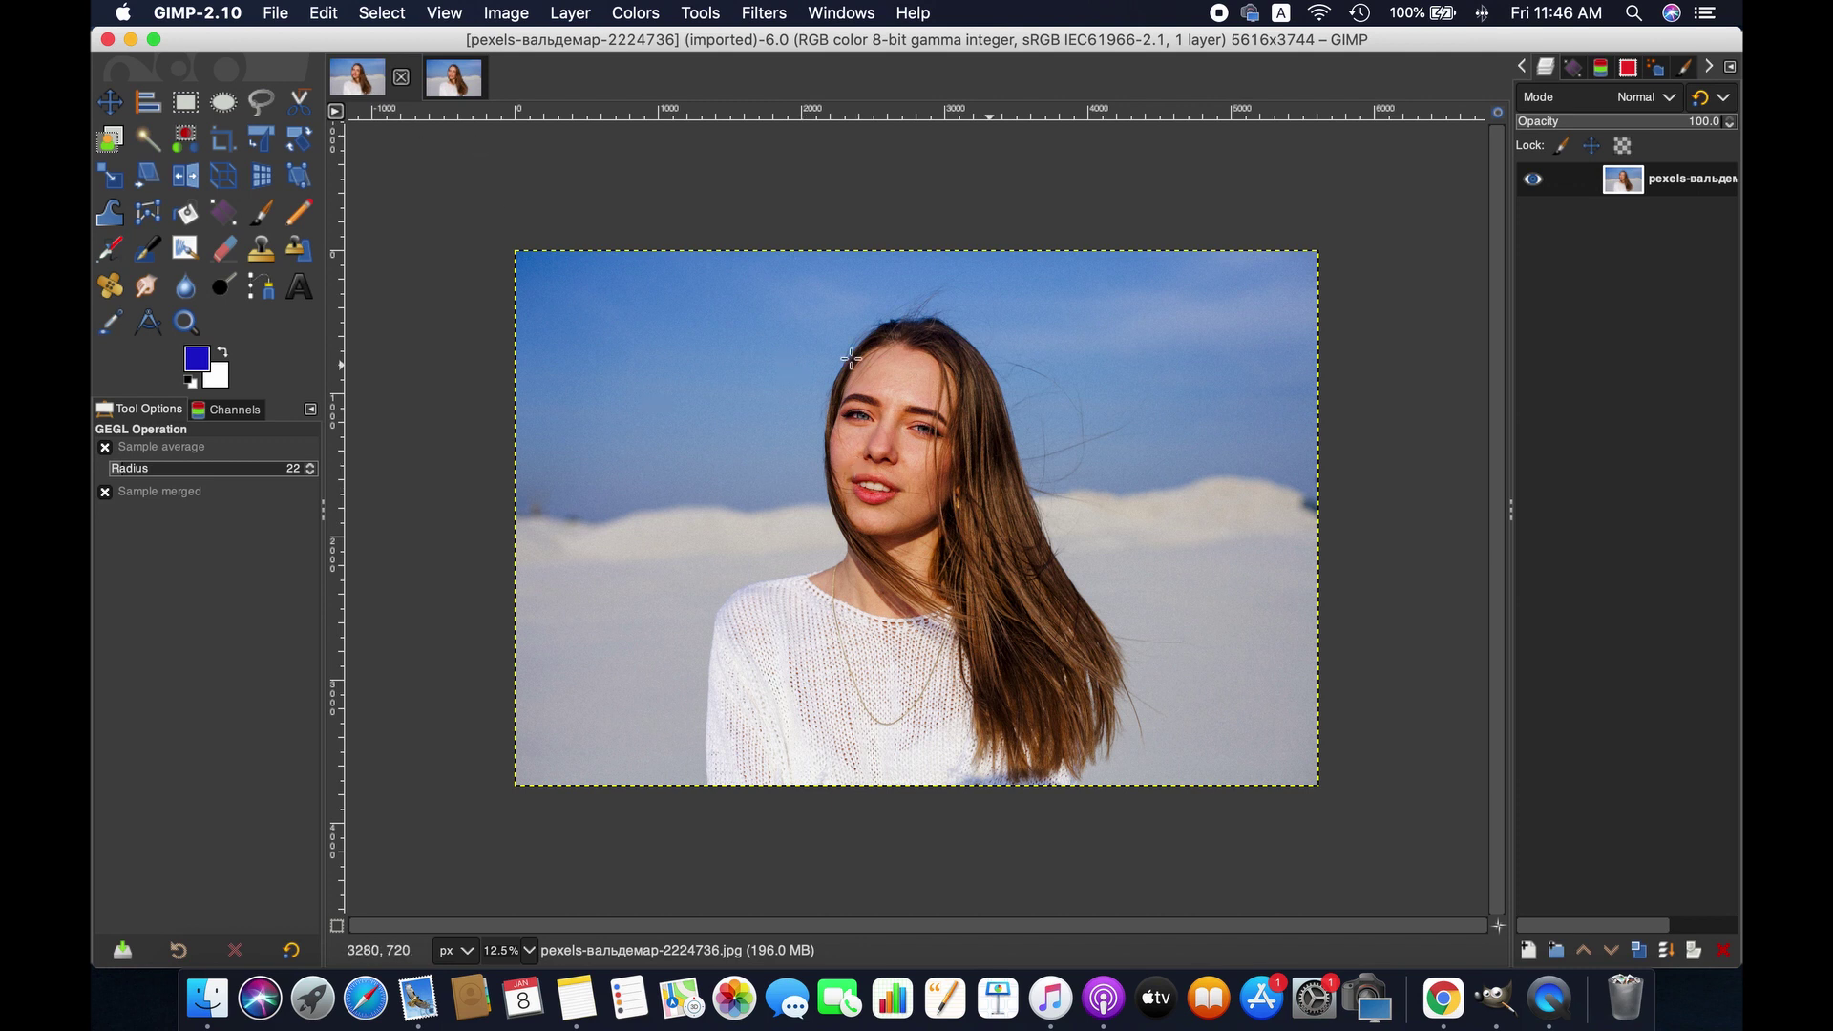
- Start a Free Select outline of the woman at 100% zoom, following the outer edge of her white sweater sleeve upward
click(262, 102)
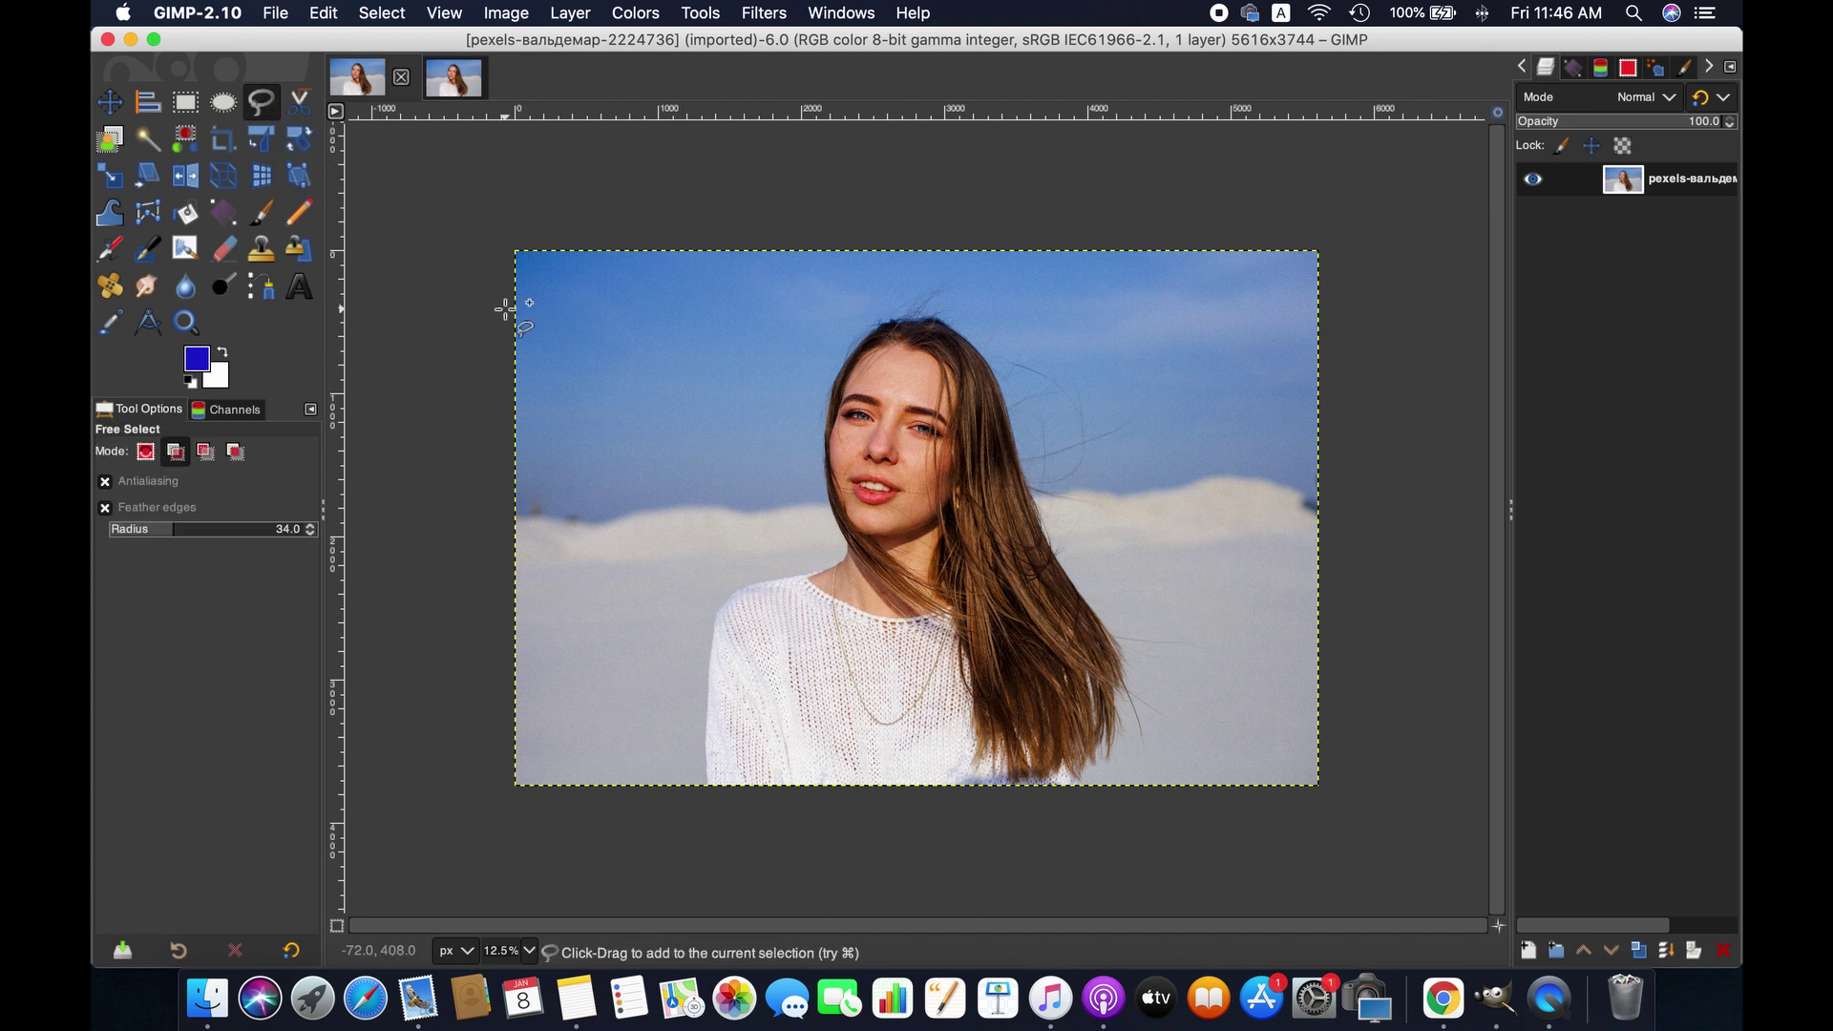
click(527, 950)
click(515, 855)
drag(1054, 925, 821, 927)
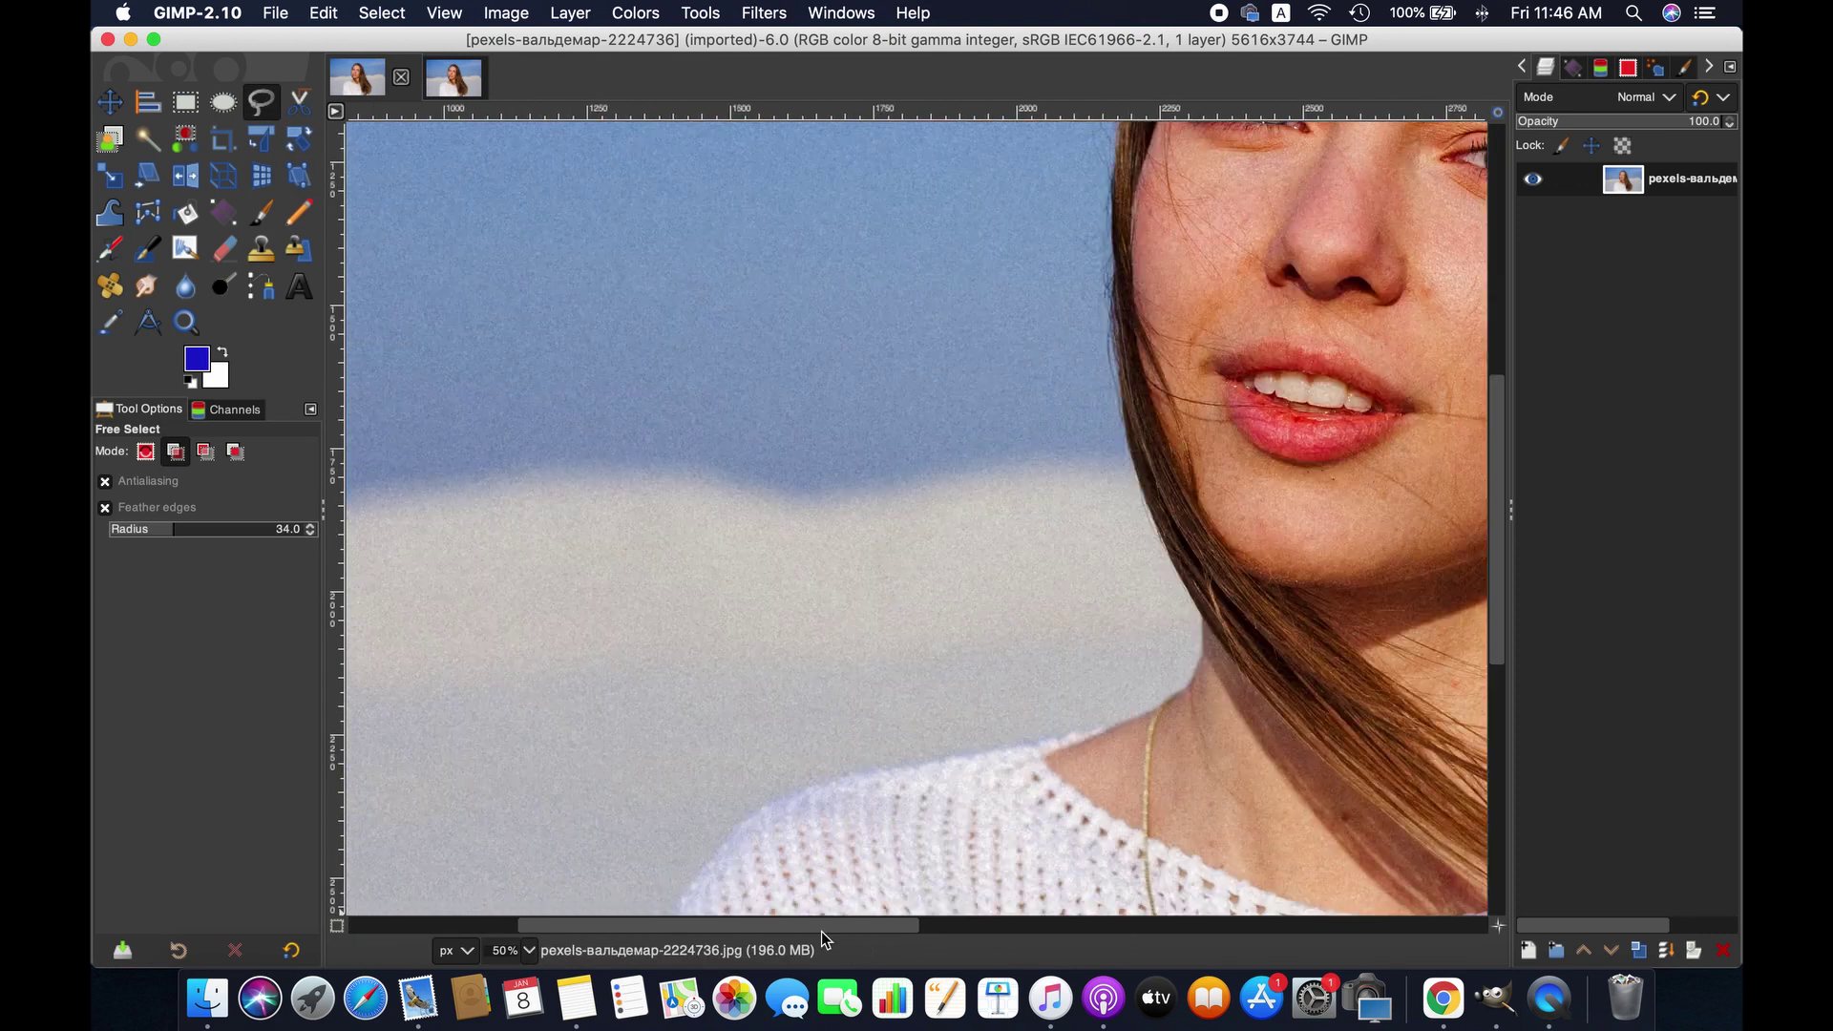
drag(1494, 530, 1491, 784)
click(530, 947)
click(508, 833)
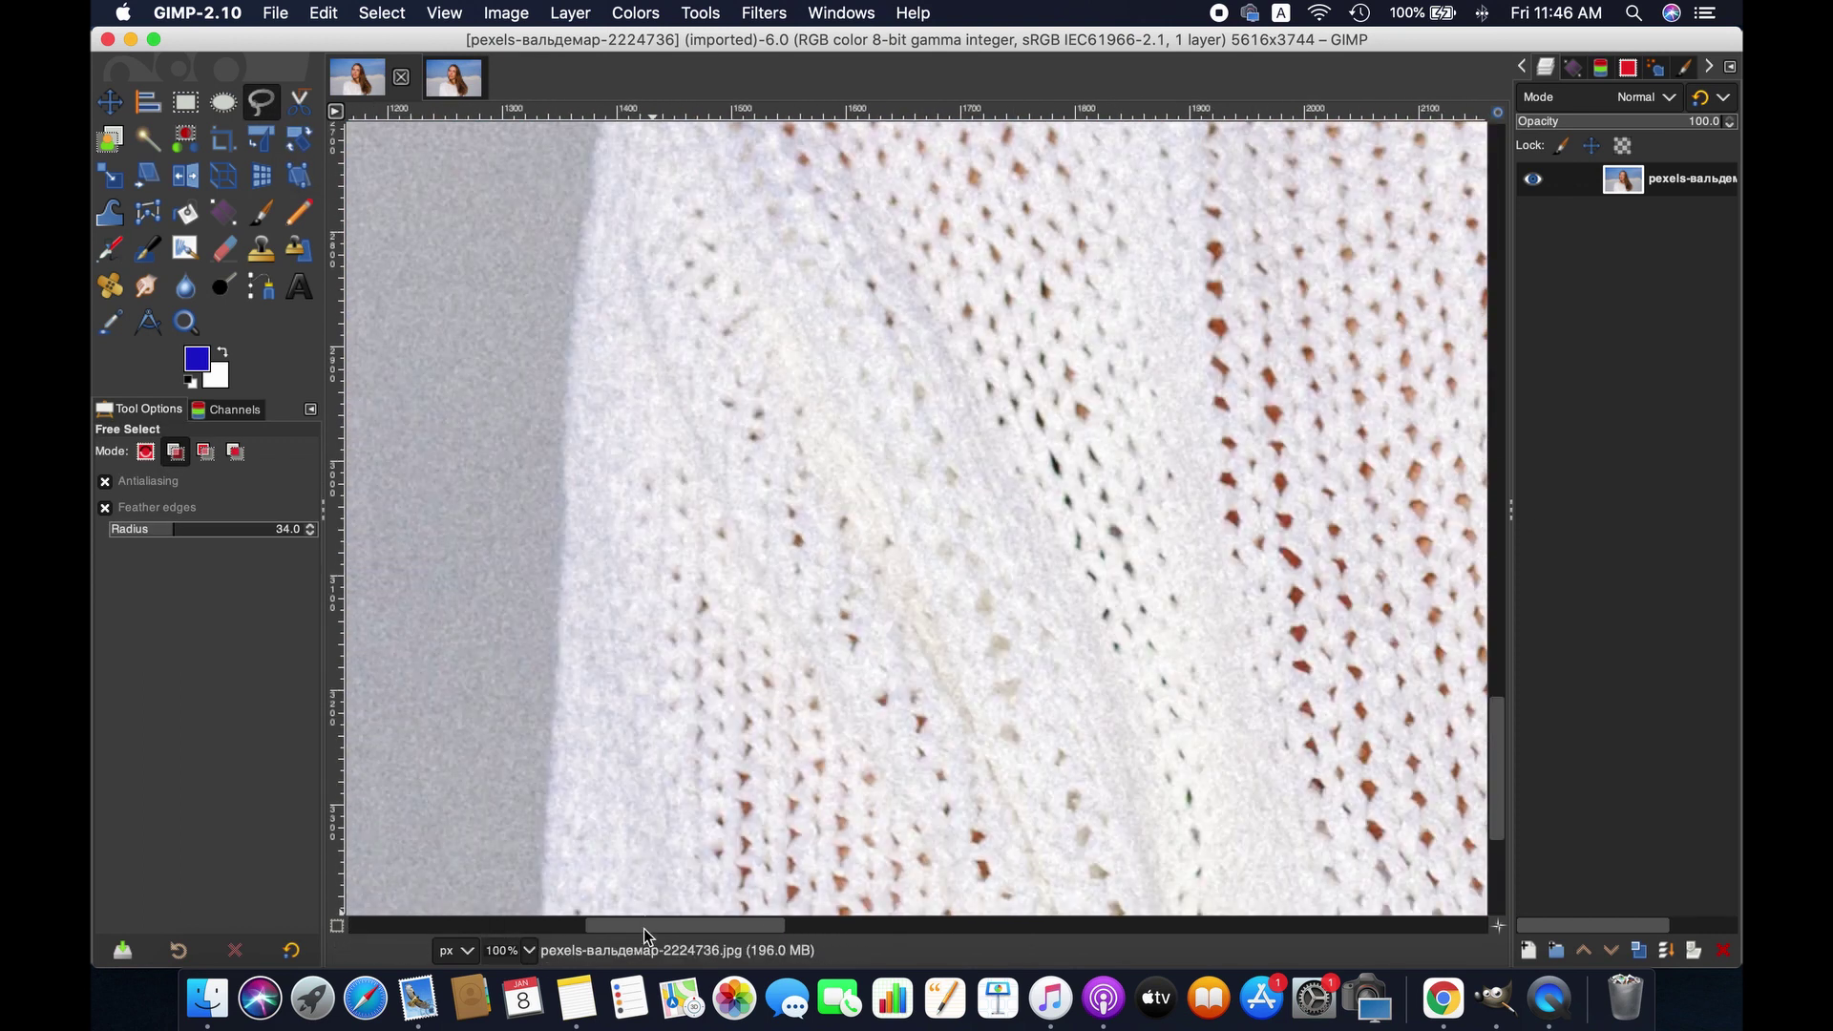
drag(643, 927, 626, 927)
click(643, 912)
click(684, 217)
- Continue the selection outline around the upper sleeve and over the rounded shoulder of the sweater
mouse_move(1494, 716)
mouse_down()
mouse_move(1495, 744)
mouse_move(1495, 548)
mouse_up()
click(721, 591)
click(775, 448)
click(891, 340)
click(1040, 274)
click(1196, 249)
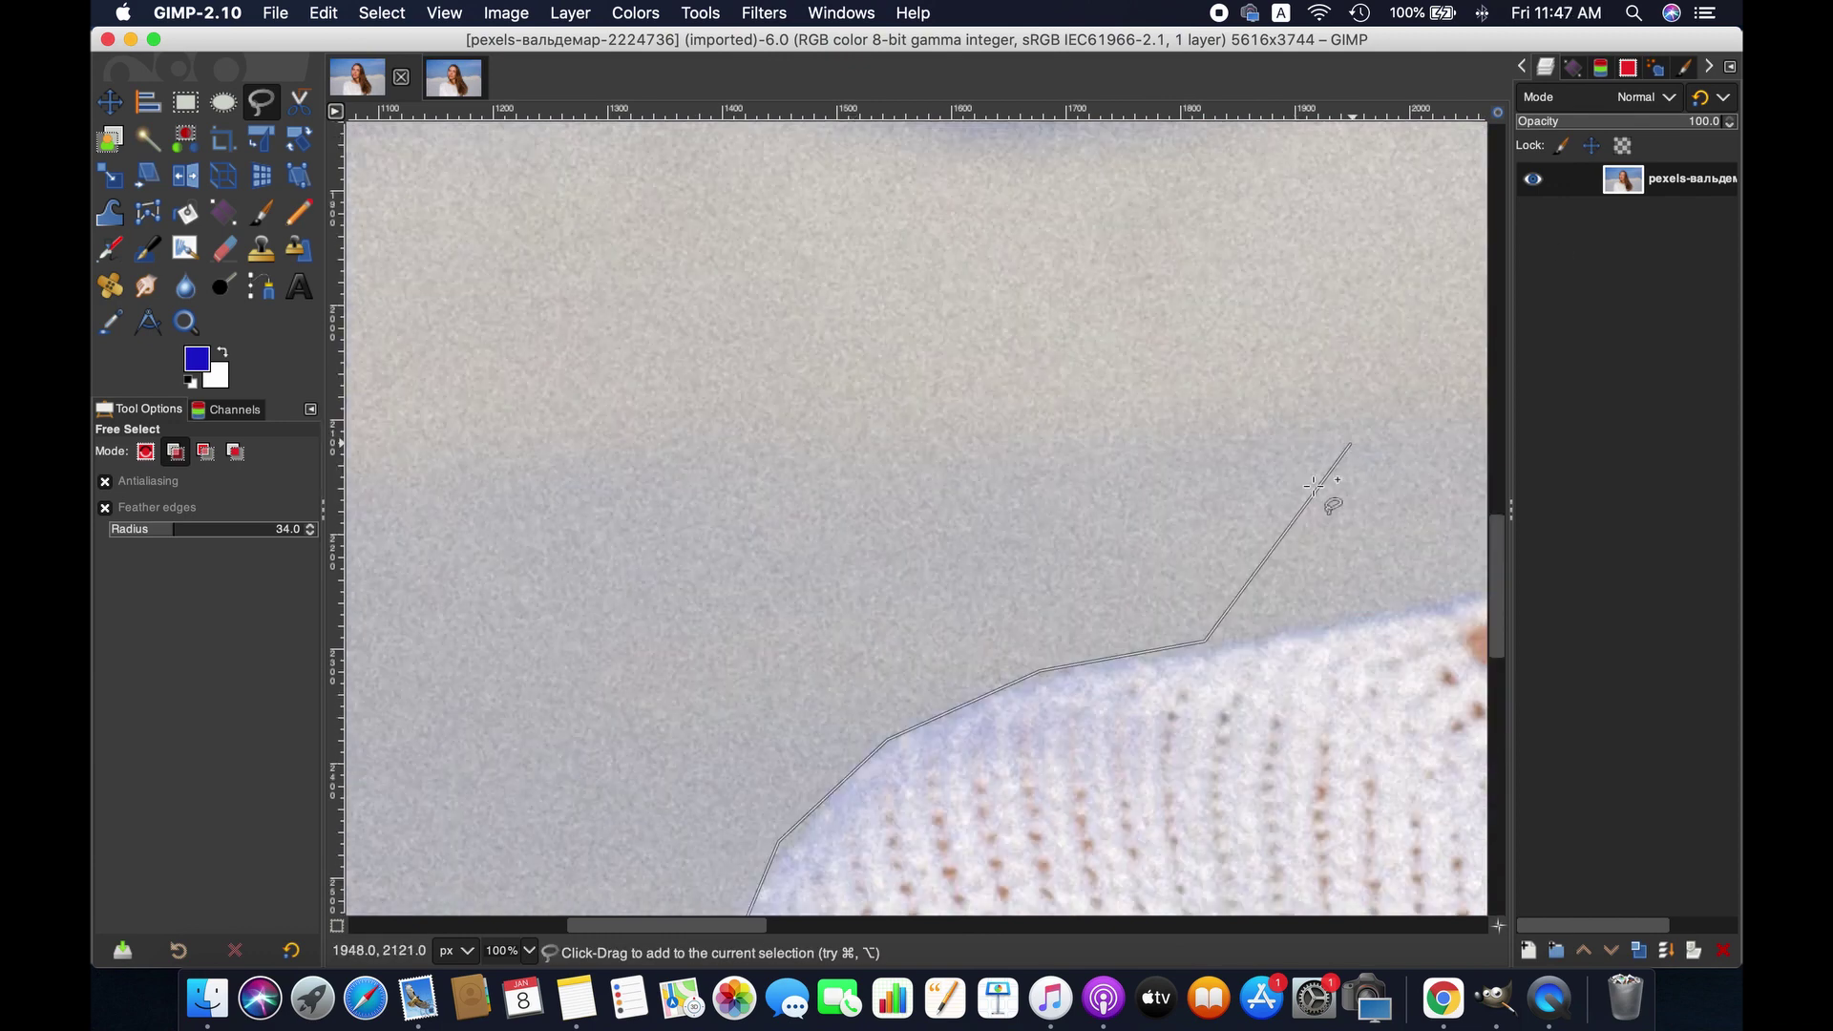
- Extend the selection outline along the shoulder and neck, then up the hair edge beside the cheek to eye level
drag(713, 925, 851, 925)
click(979, 493)
click(1004, 429)
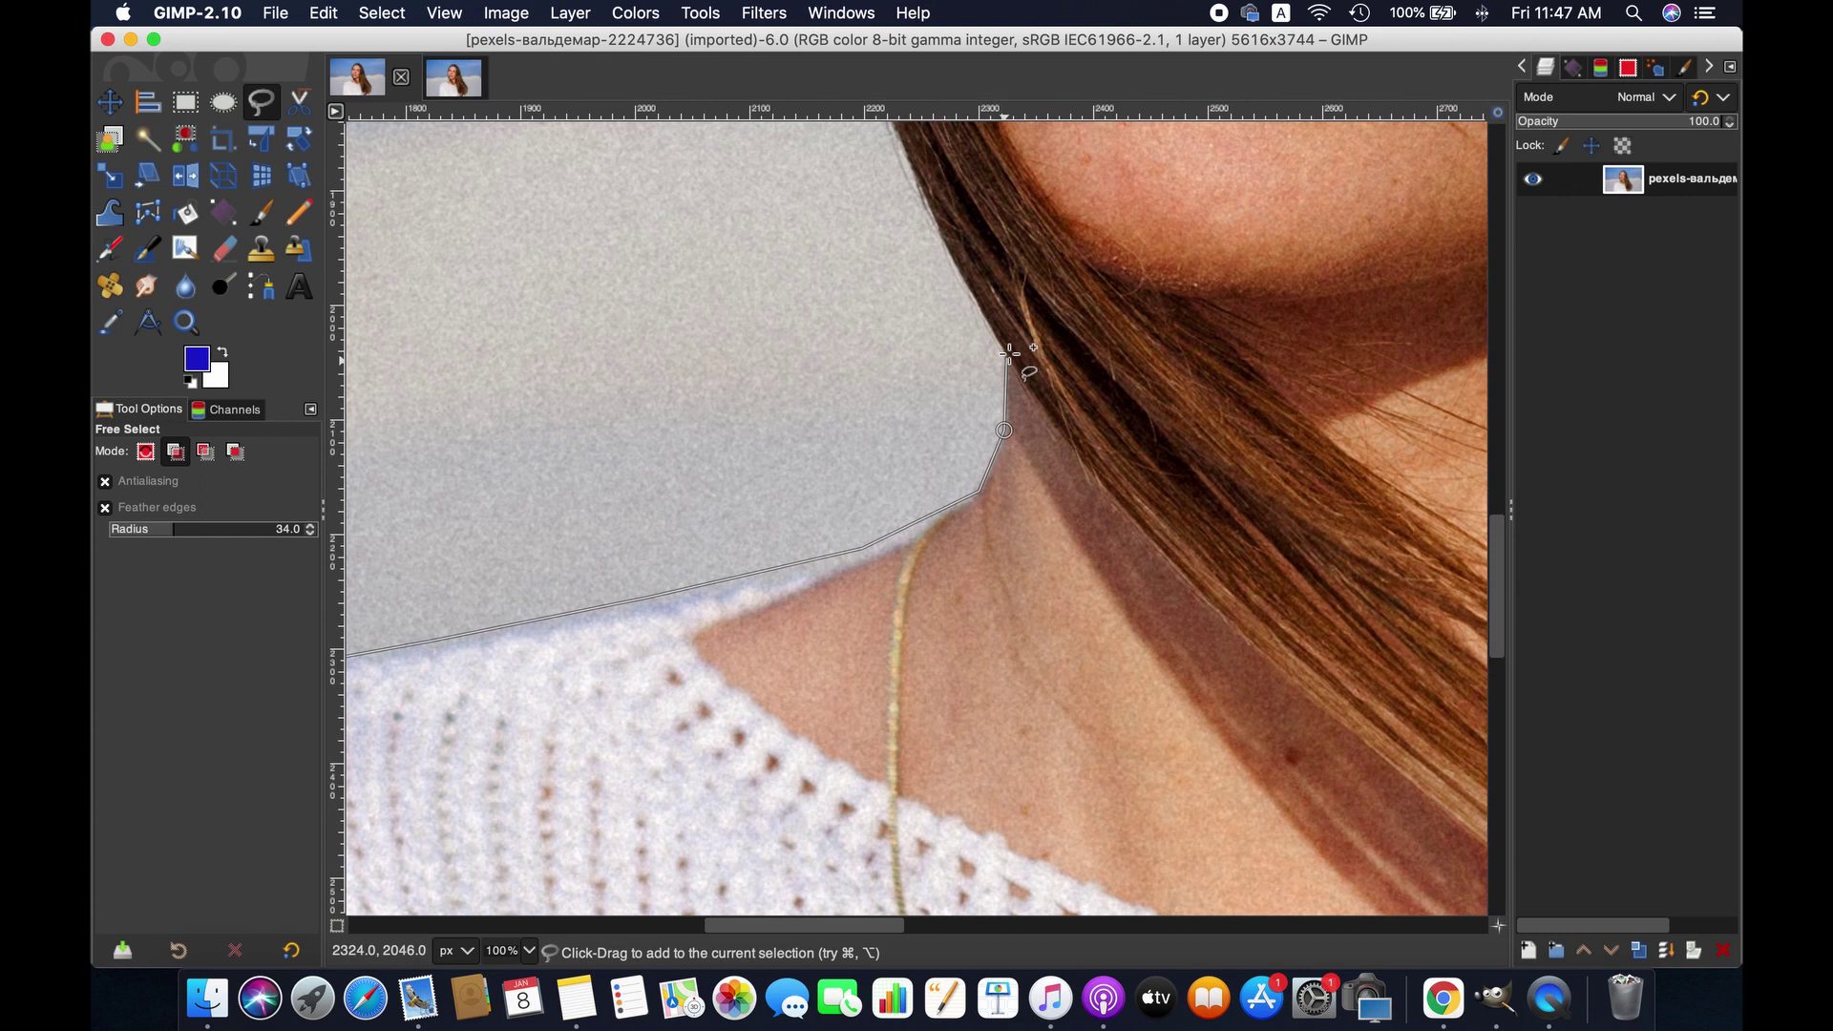
scroll(936, 231, up, 8)
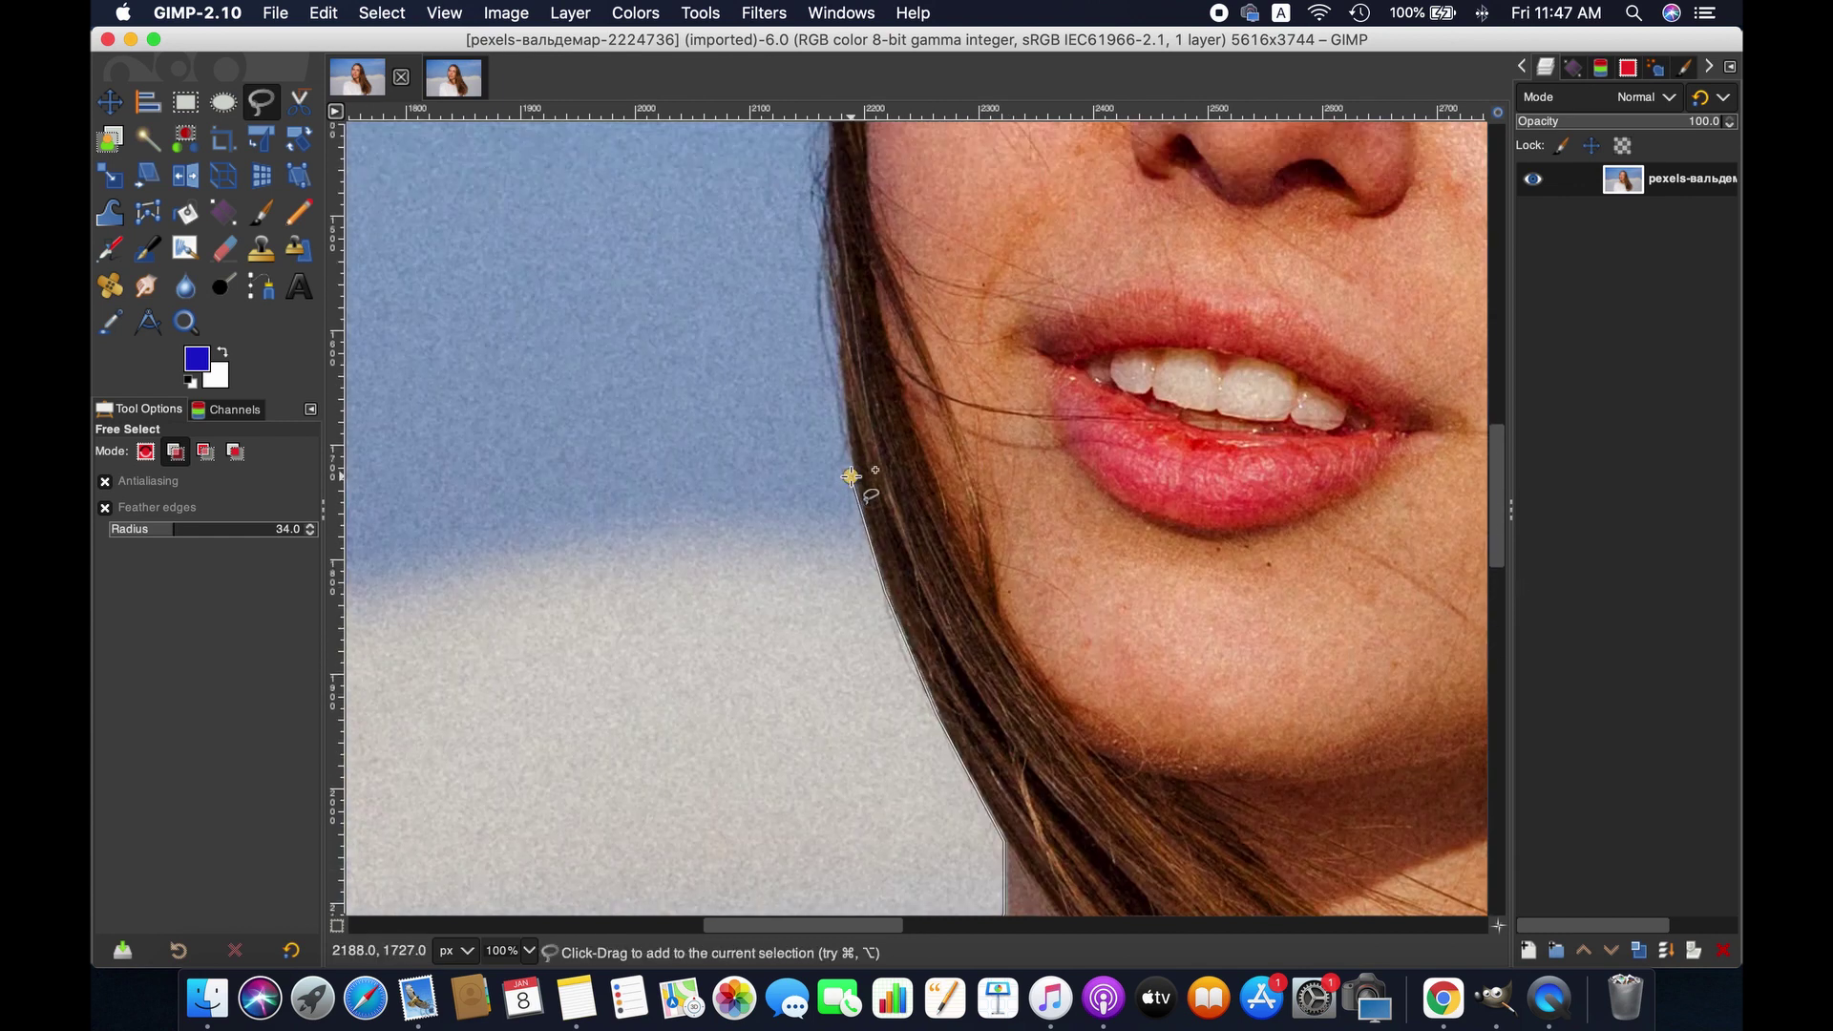
scroll(819, 225, up, 8)
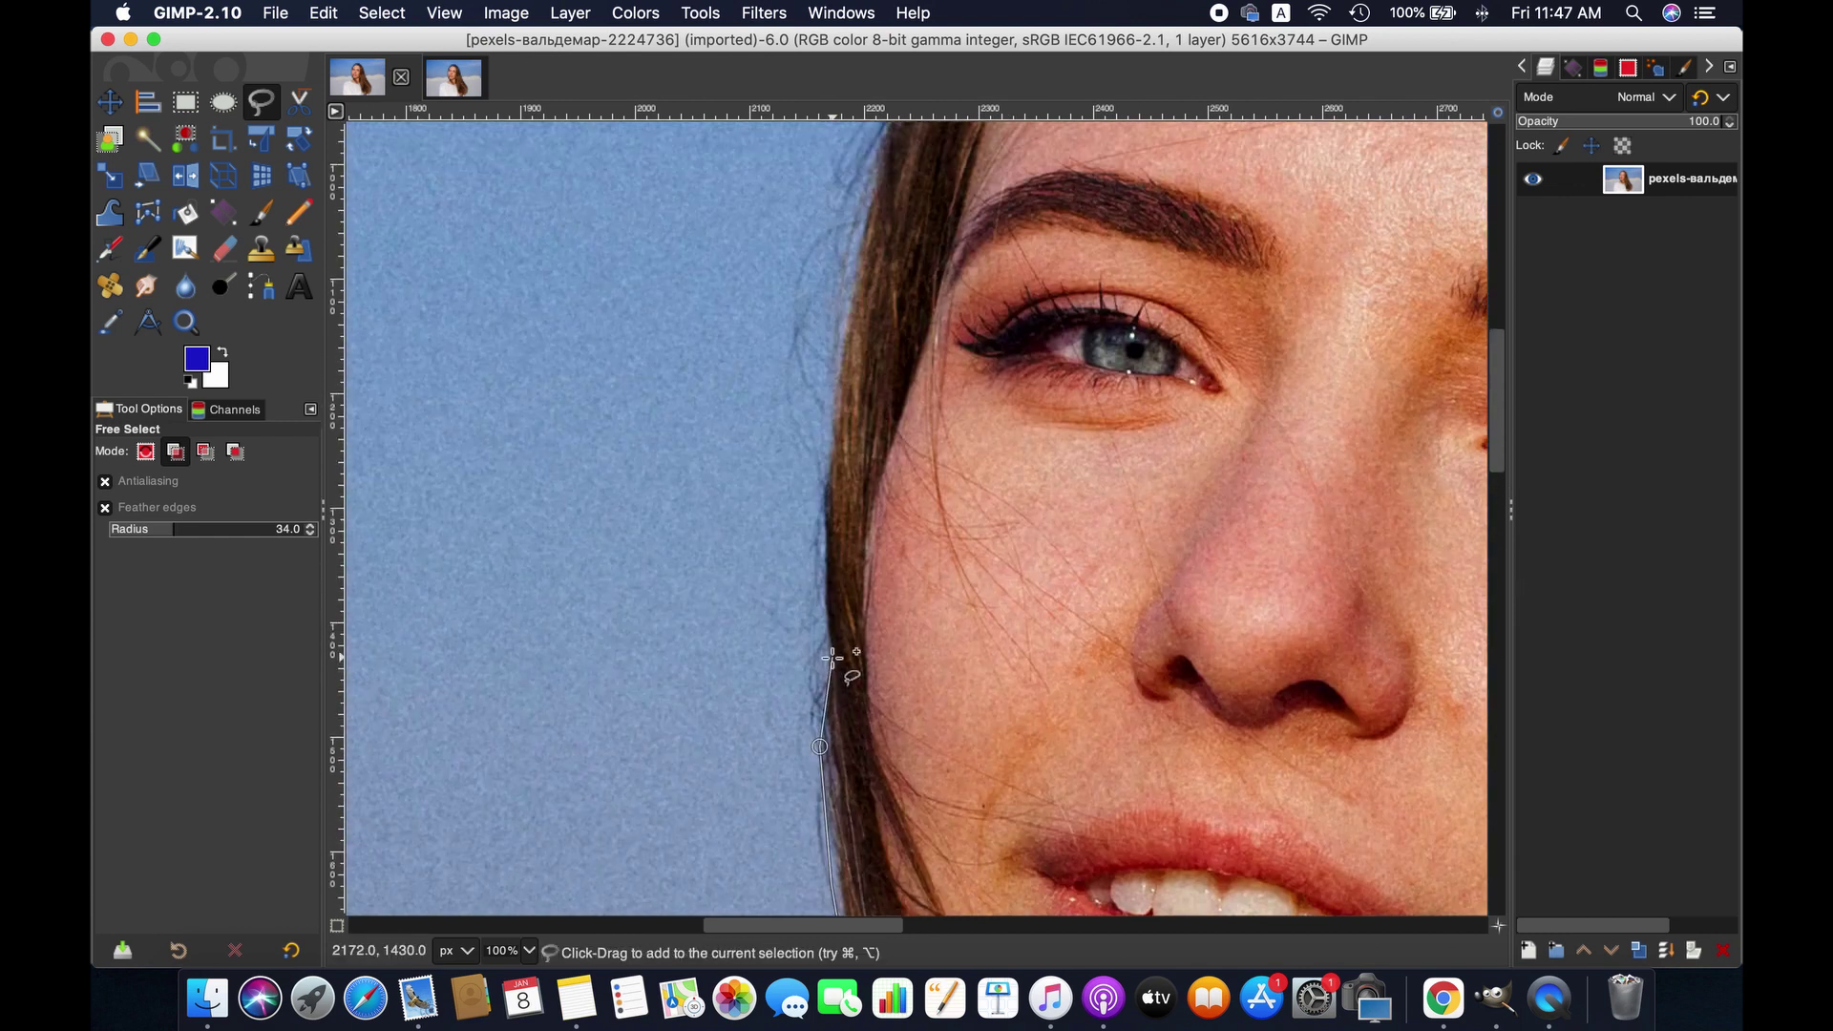
click(831, 653)
click(823, 532)
click(829, 456)
scroll(873, 195, up, 12)
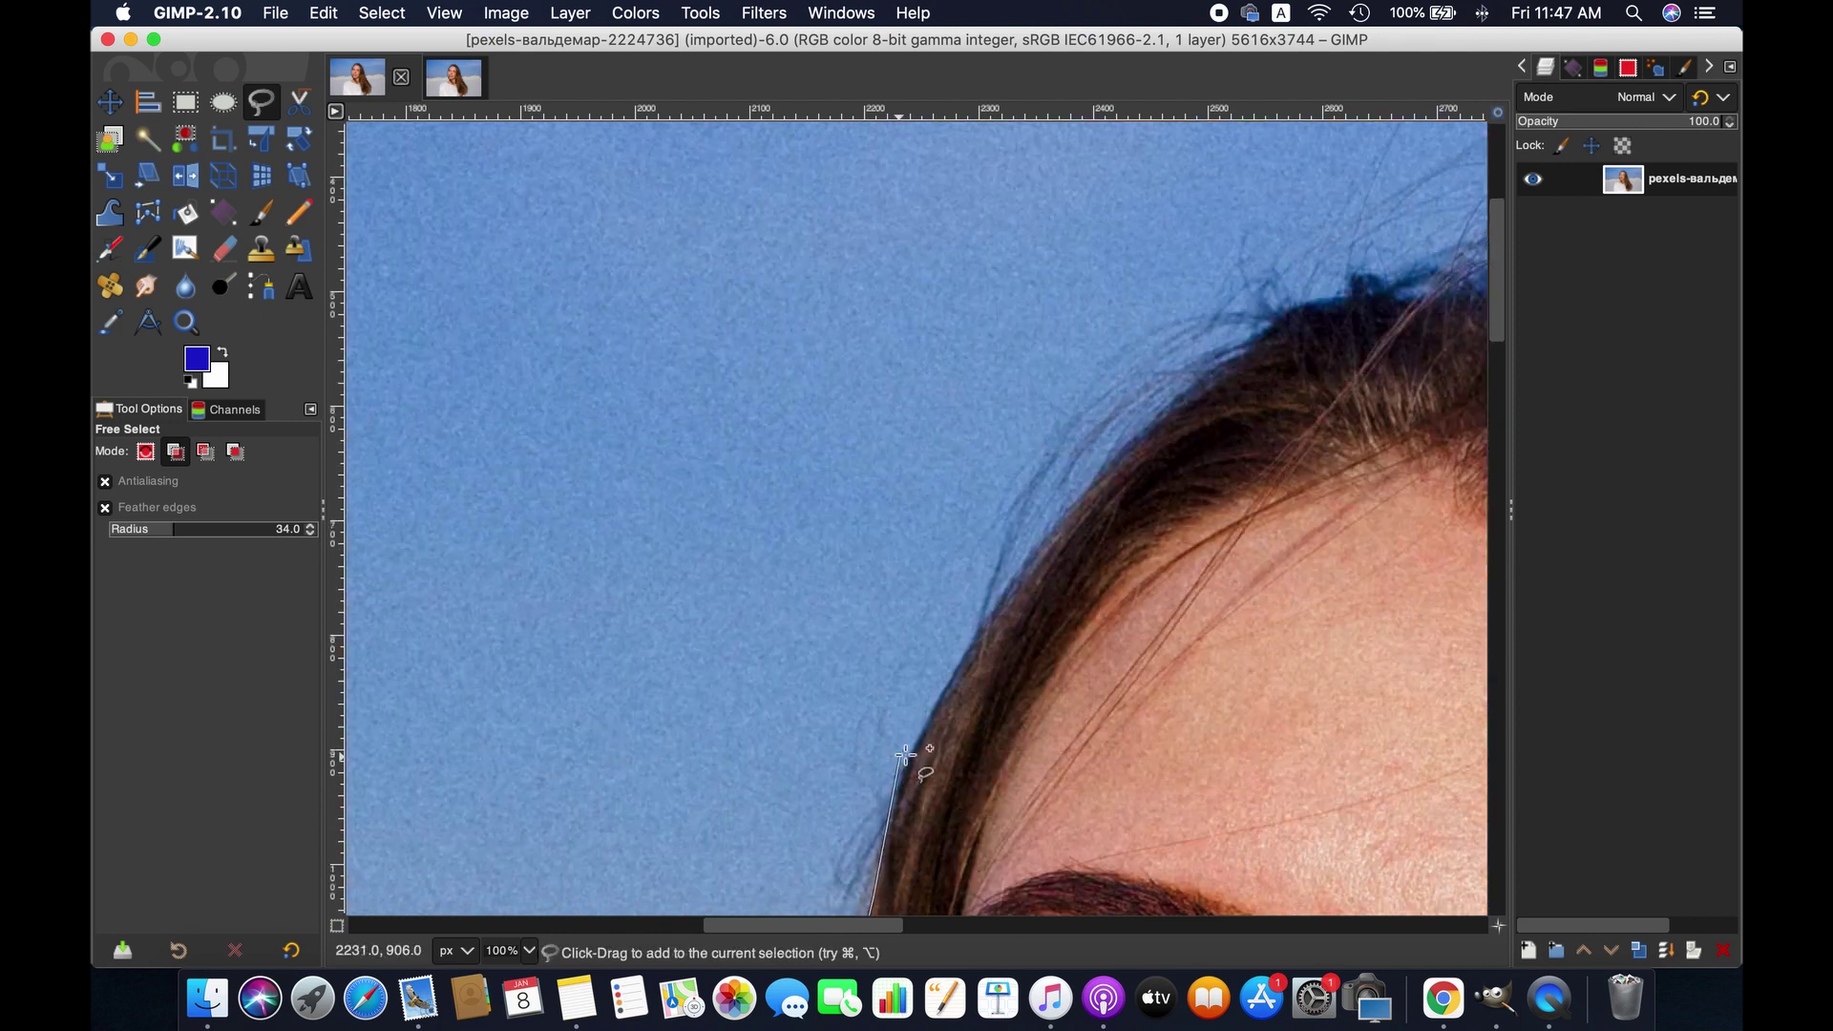
- Trace the selection outline along the hair beside the forehead and across the crown of the head
click(905, 754)
click(988, 606)
click(1175, 385)
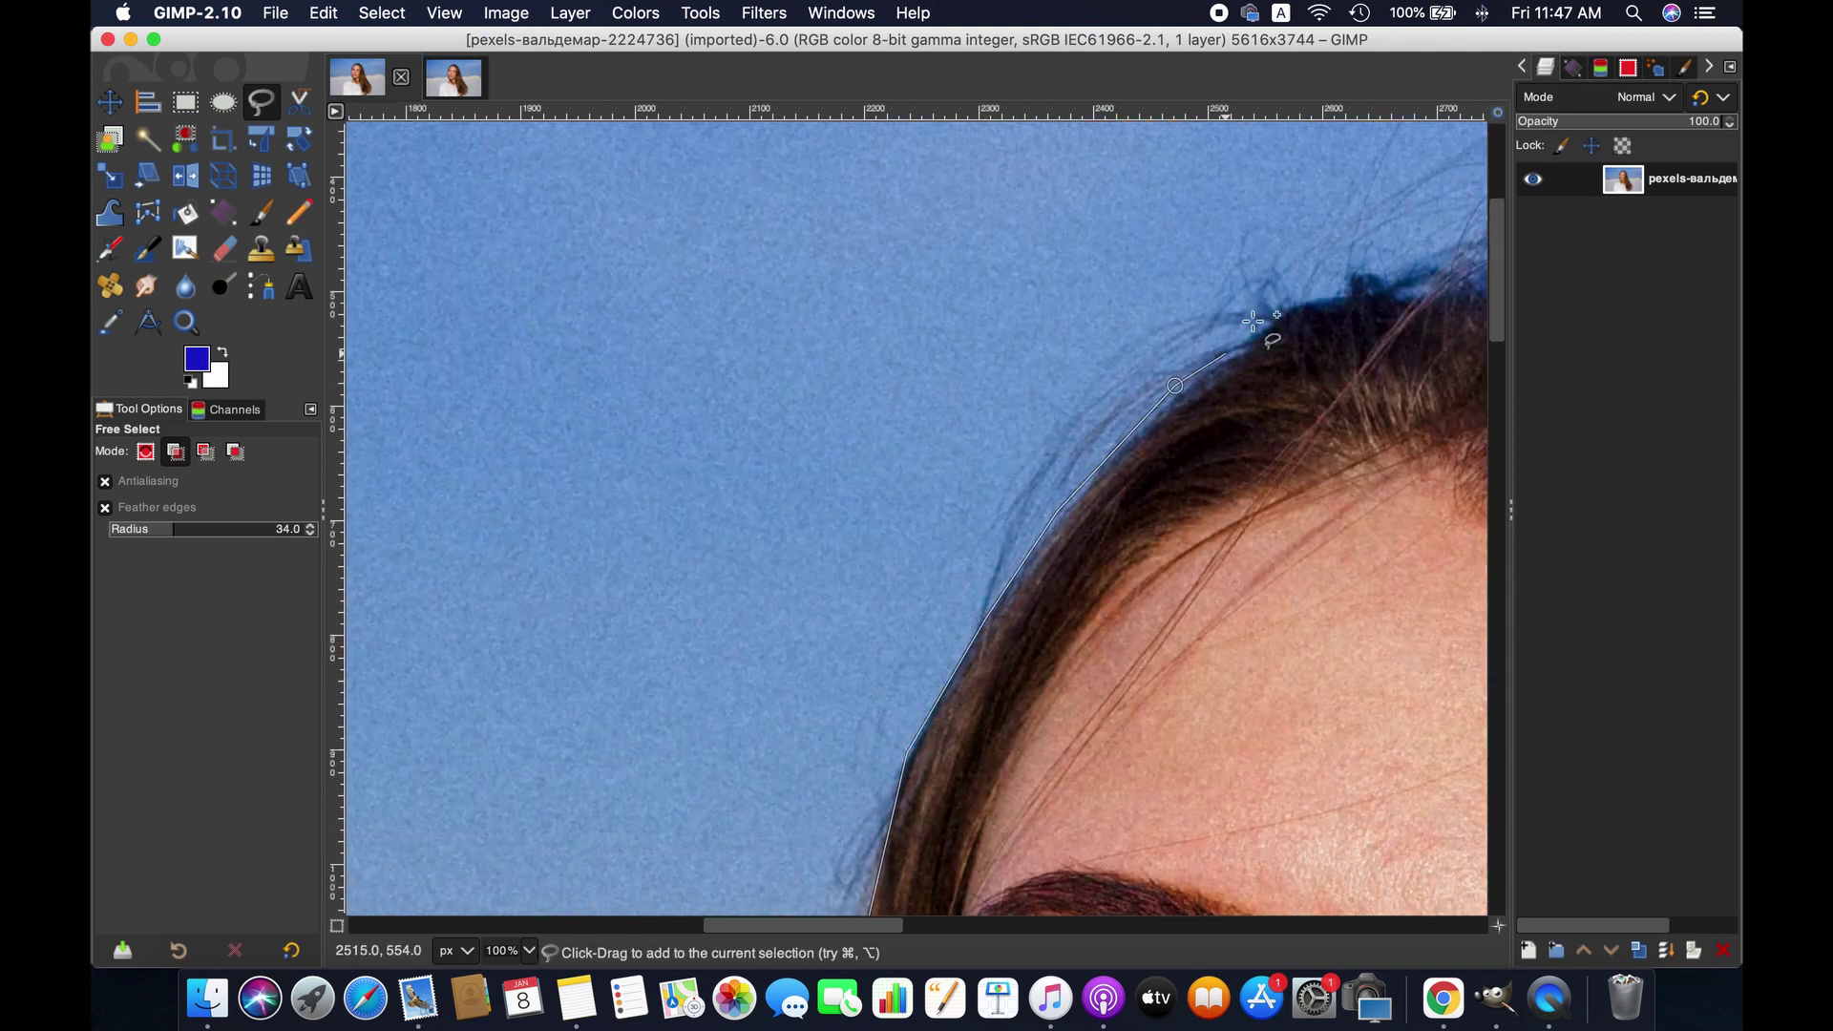
click(1344, 291)
scroll(1343, 291, up, 1)
scroll(1344, 292, right, 9)
click(813, 324)
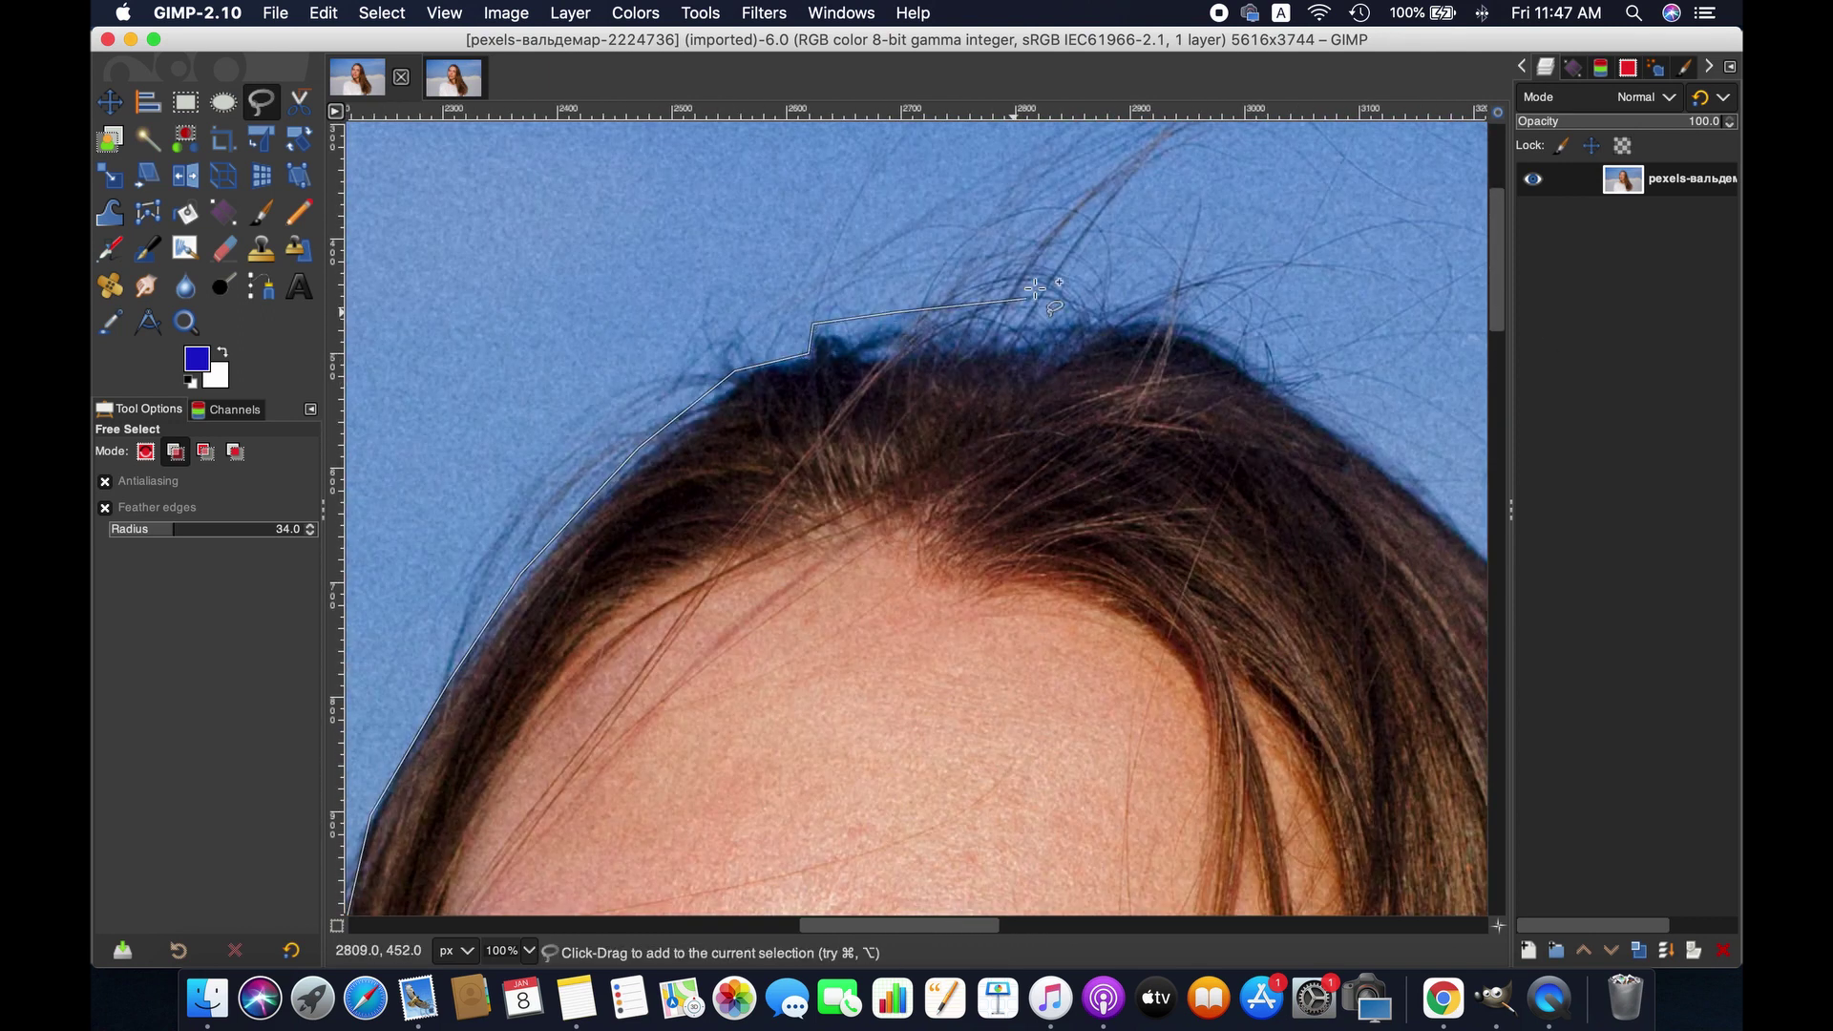
click(895, 312)
click(1183, 320)
- Continue the selection outline from the crown down the outer edge of the long hair to below face level
scroll(1494, 547, right, 8)
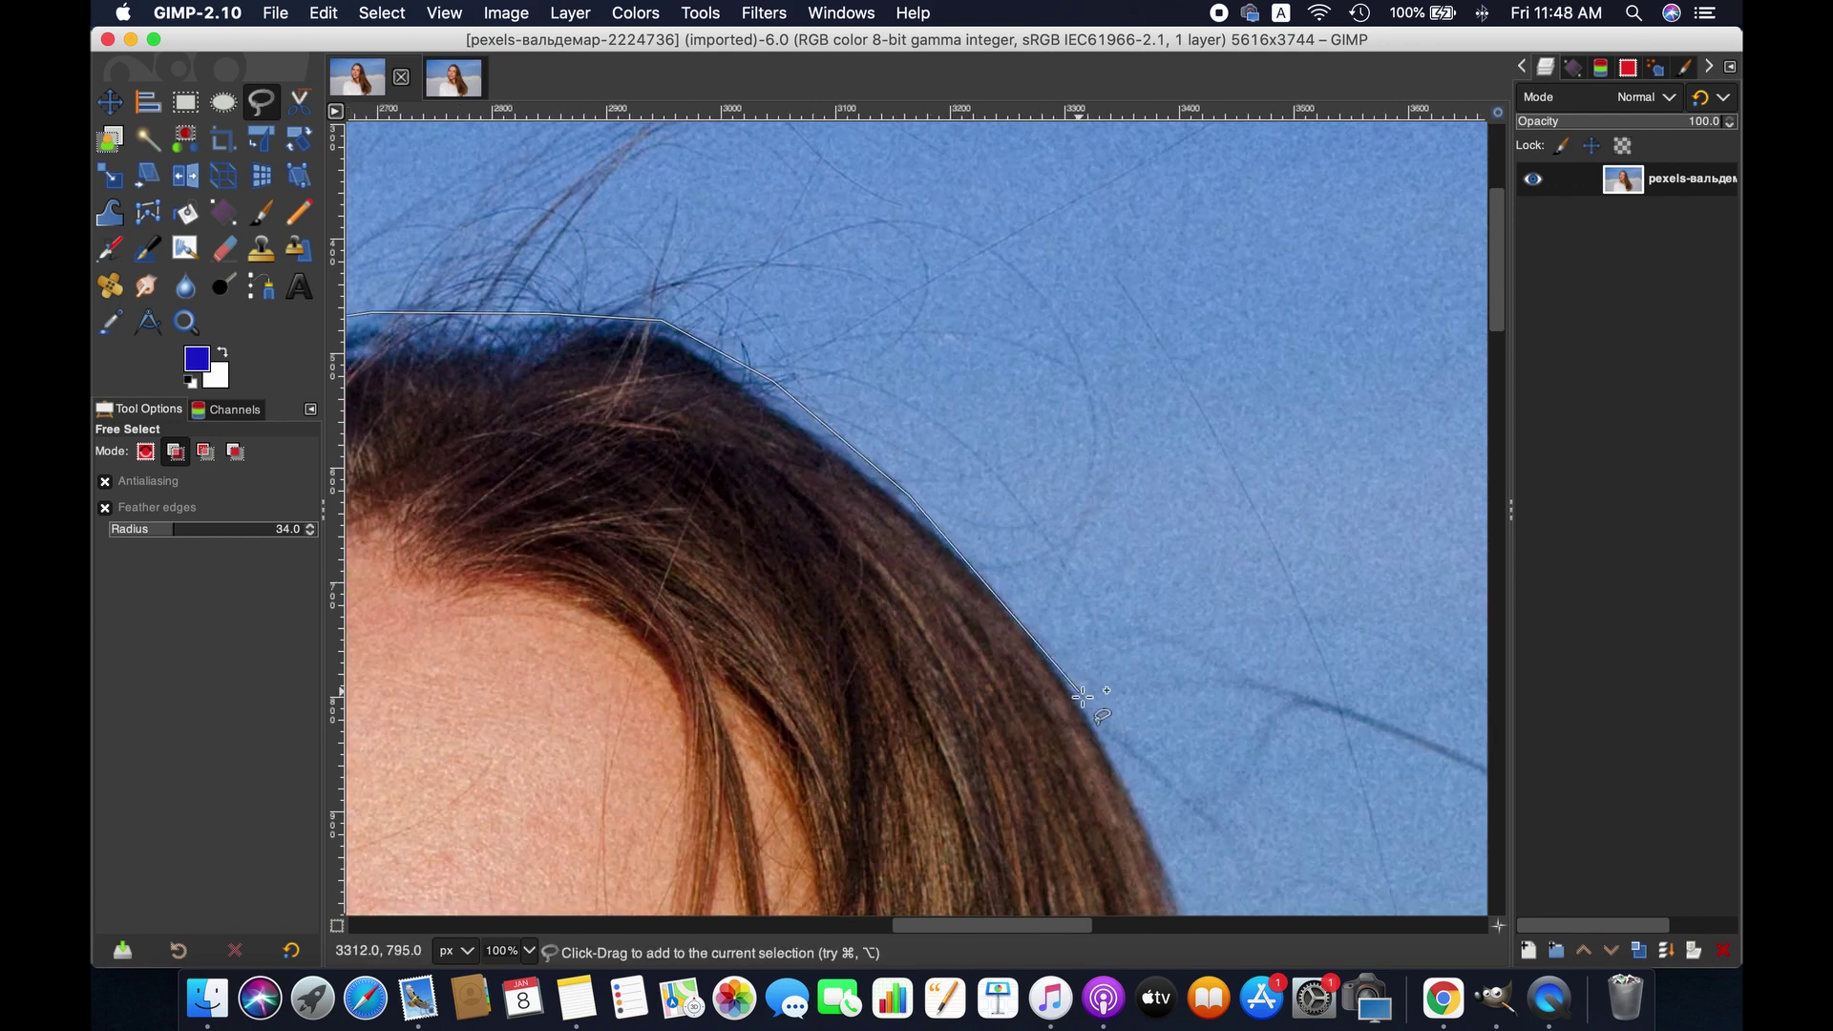
scroll(1288, 560, down, 10)
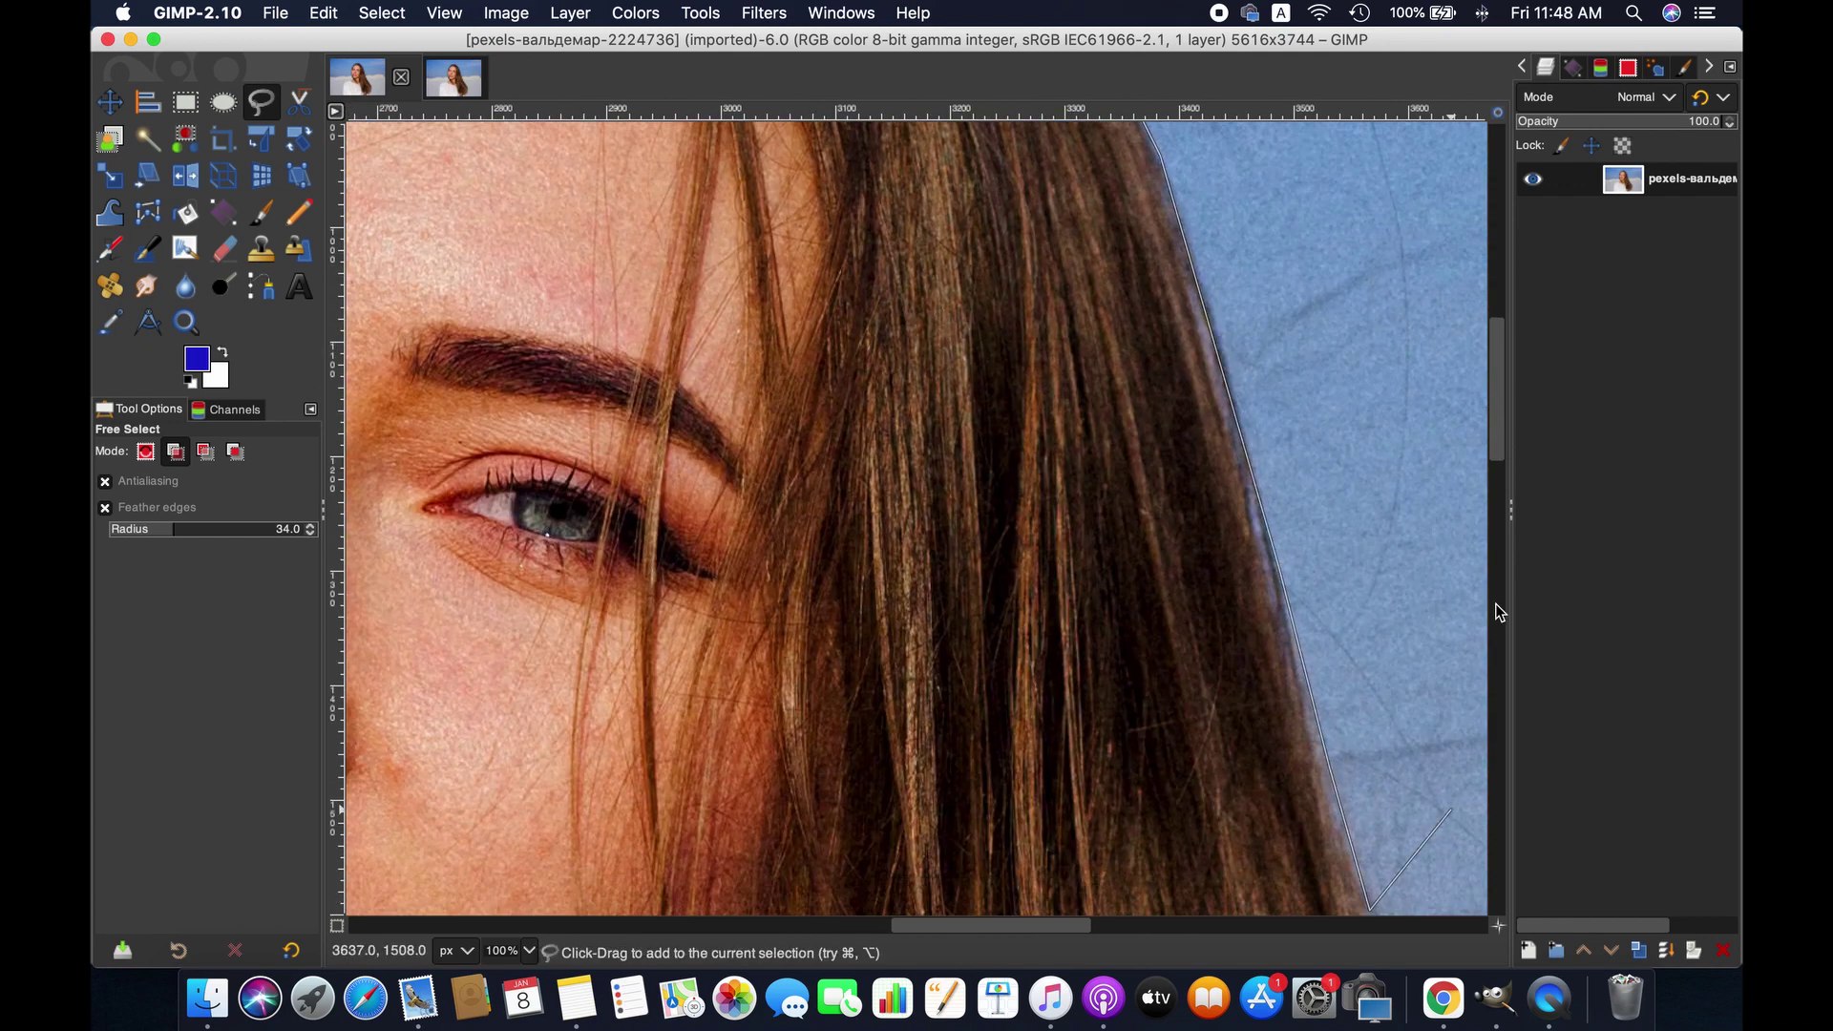
scroll(1499, 611, down, 10)
scroll(1500, 560, right, 7)
click(1059, 412)
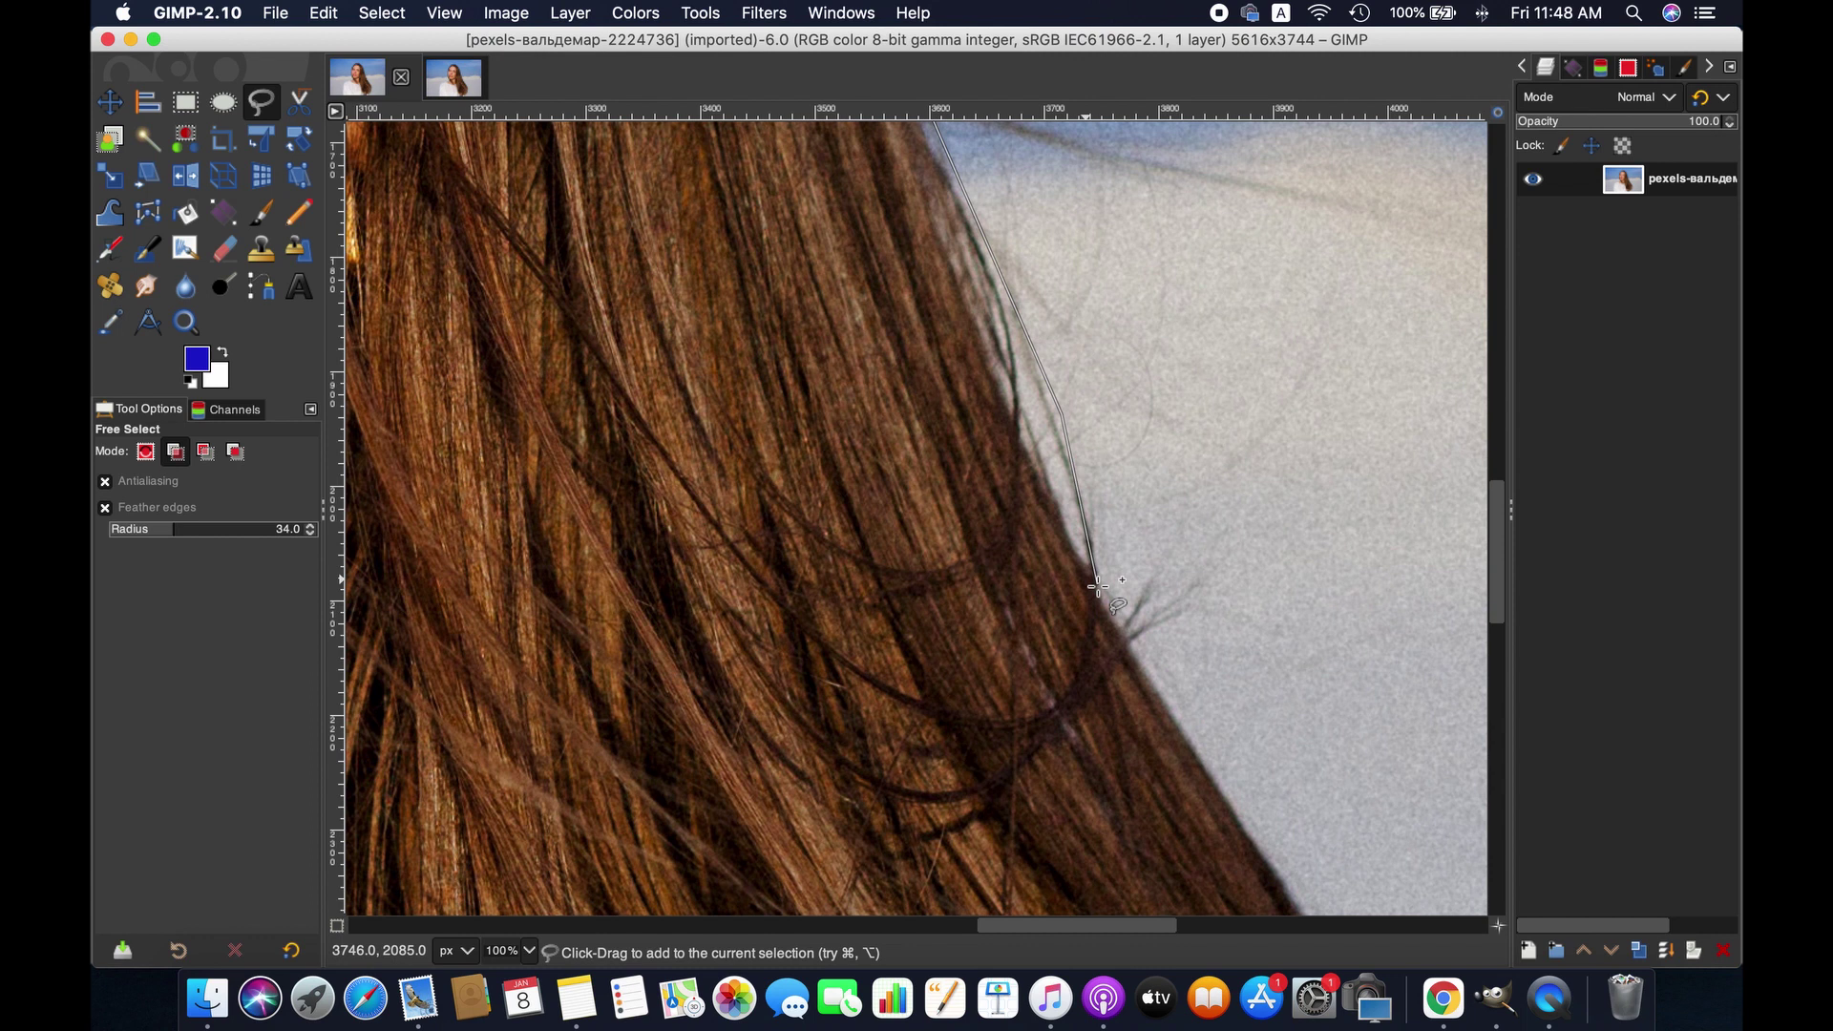
click(1097, 586)
click(1294, 896)
- Trace the selection outline down the outer edge of the lower hair to where the loose strands begin
scroll(1498, 521, down, 10)
scroll(1497, 522, right, 8)
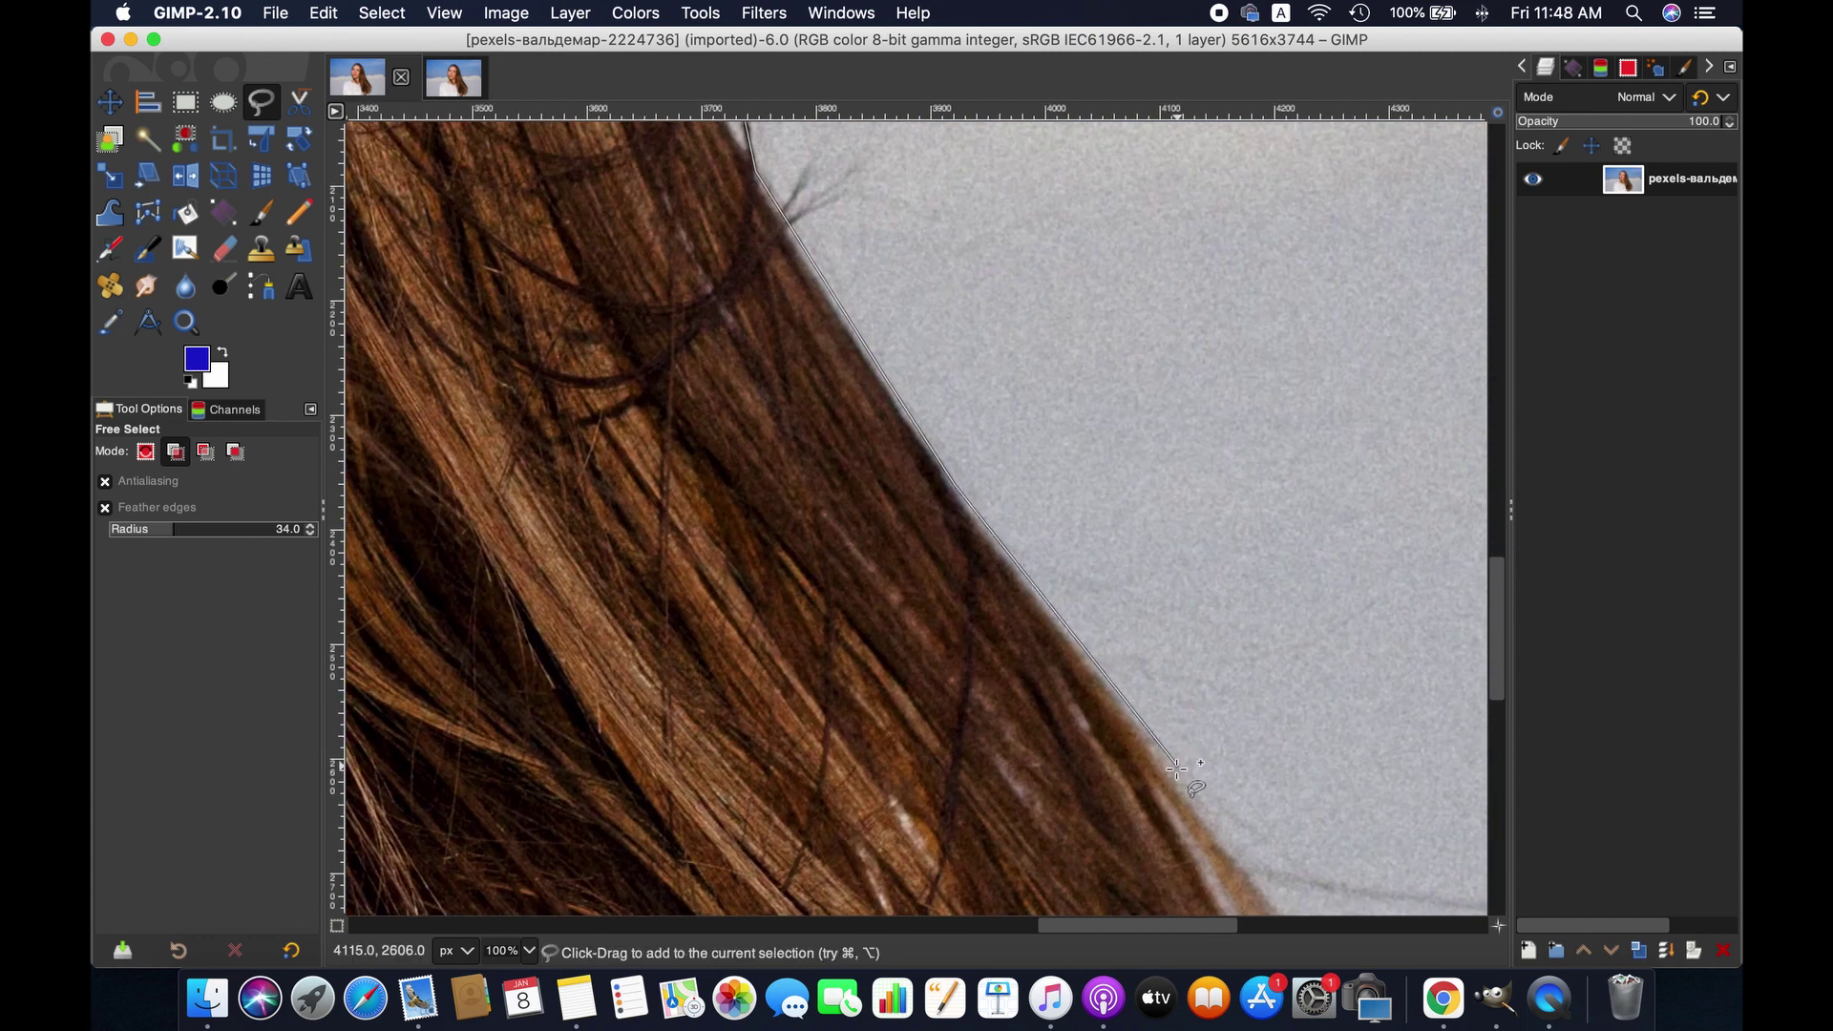
click(1249, 882)
click(1293, 908)
drag(1495, 604, 1496, 819)
click(1368, 468)
click(1347, 628)
click(1346, 733)
click(1360, 801)
click(1350, 859)
- Follow the jagged hair tips with the selection outline down to the sweater near the image's bottom edge
click(1271, 840)
click(1341, 725)
click(1241, 851)
click(1215, 708)
click(1151, 696)
click(1124, 736)
click(1065, 752)
click(1051, 735)
click(1034, 828)
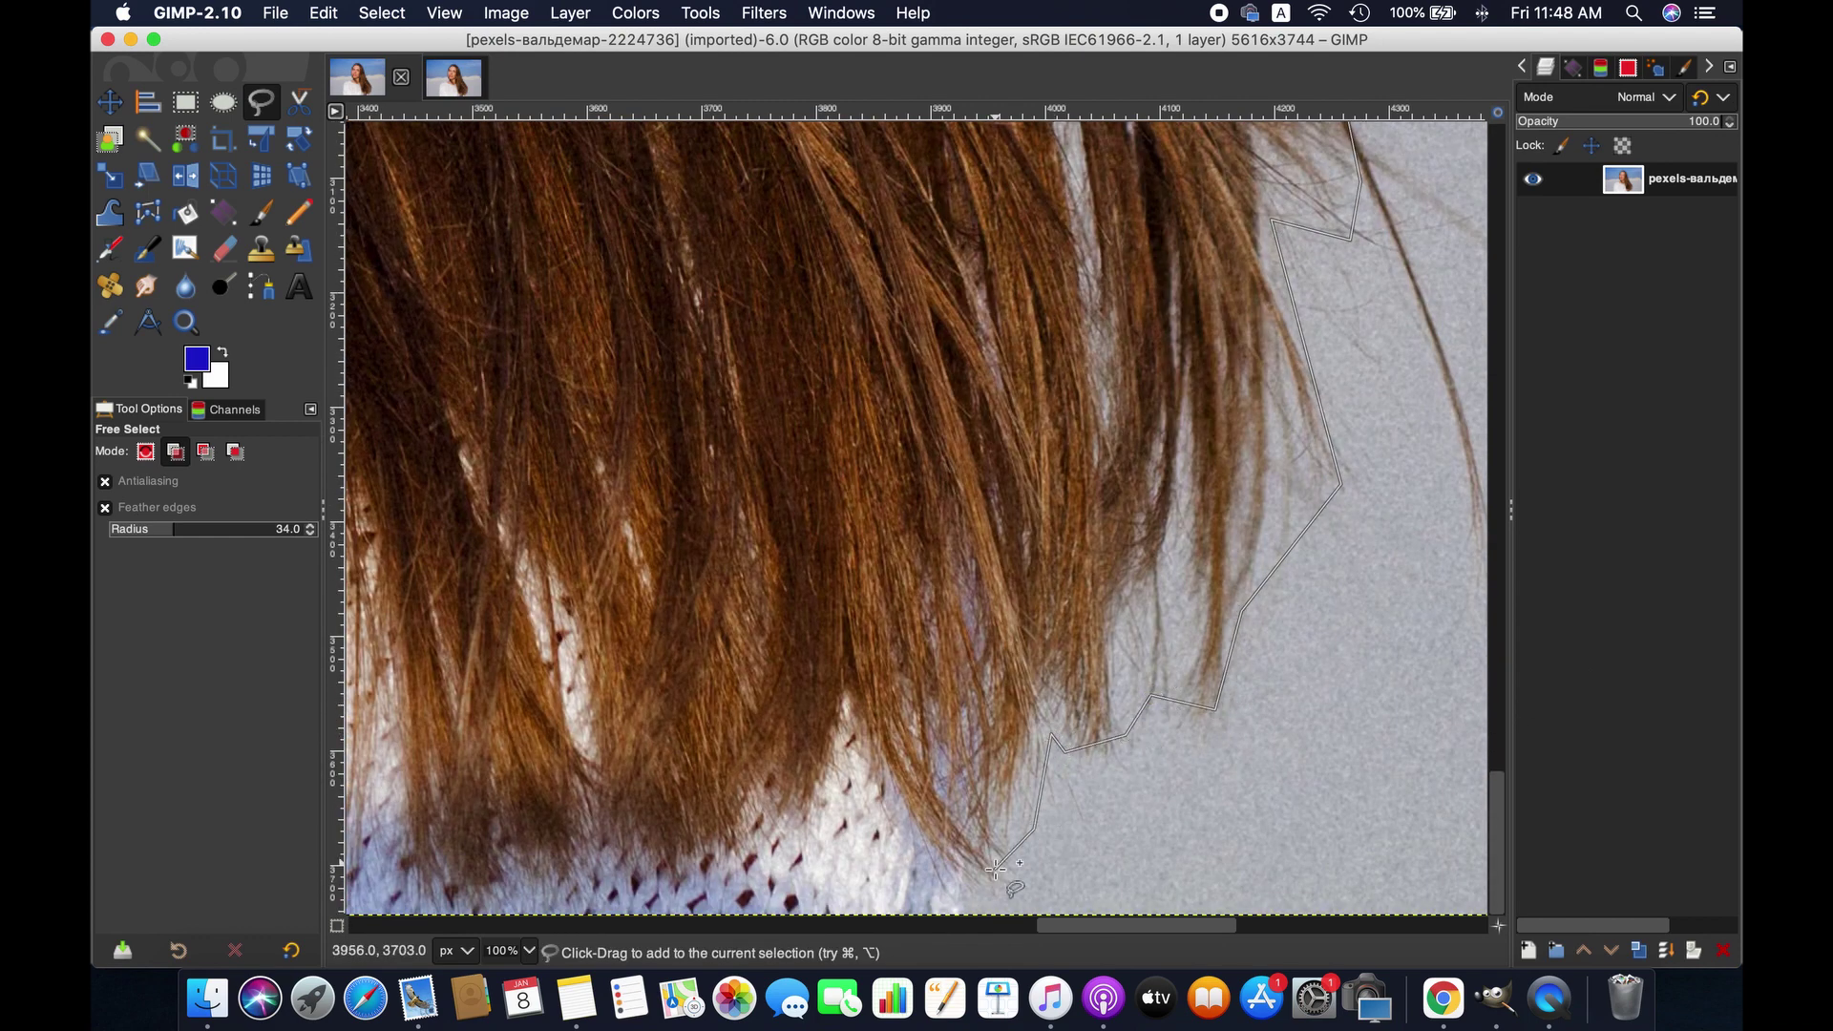
click(994, 870)
click(951, 885)
- Carry the outline along the image's bottom edge and up the sleeve to close the selection around the woman
scroll(740, 912, left, 15)
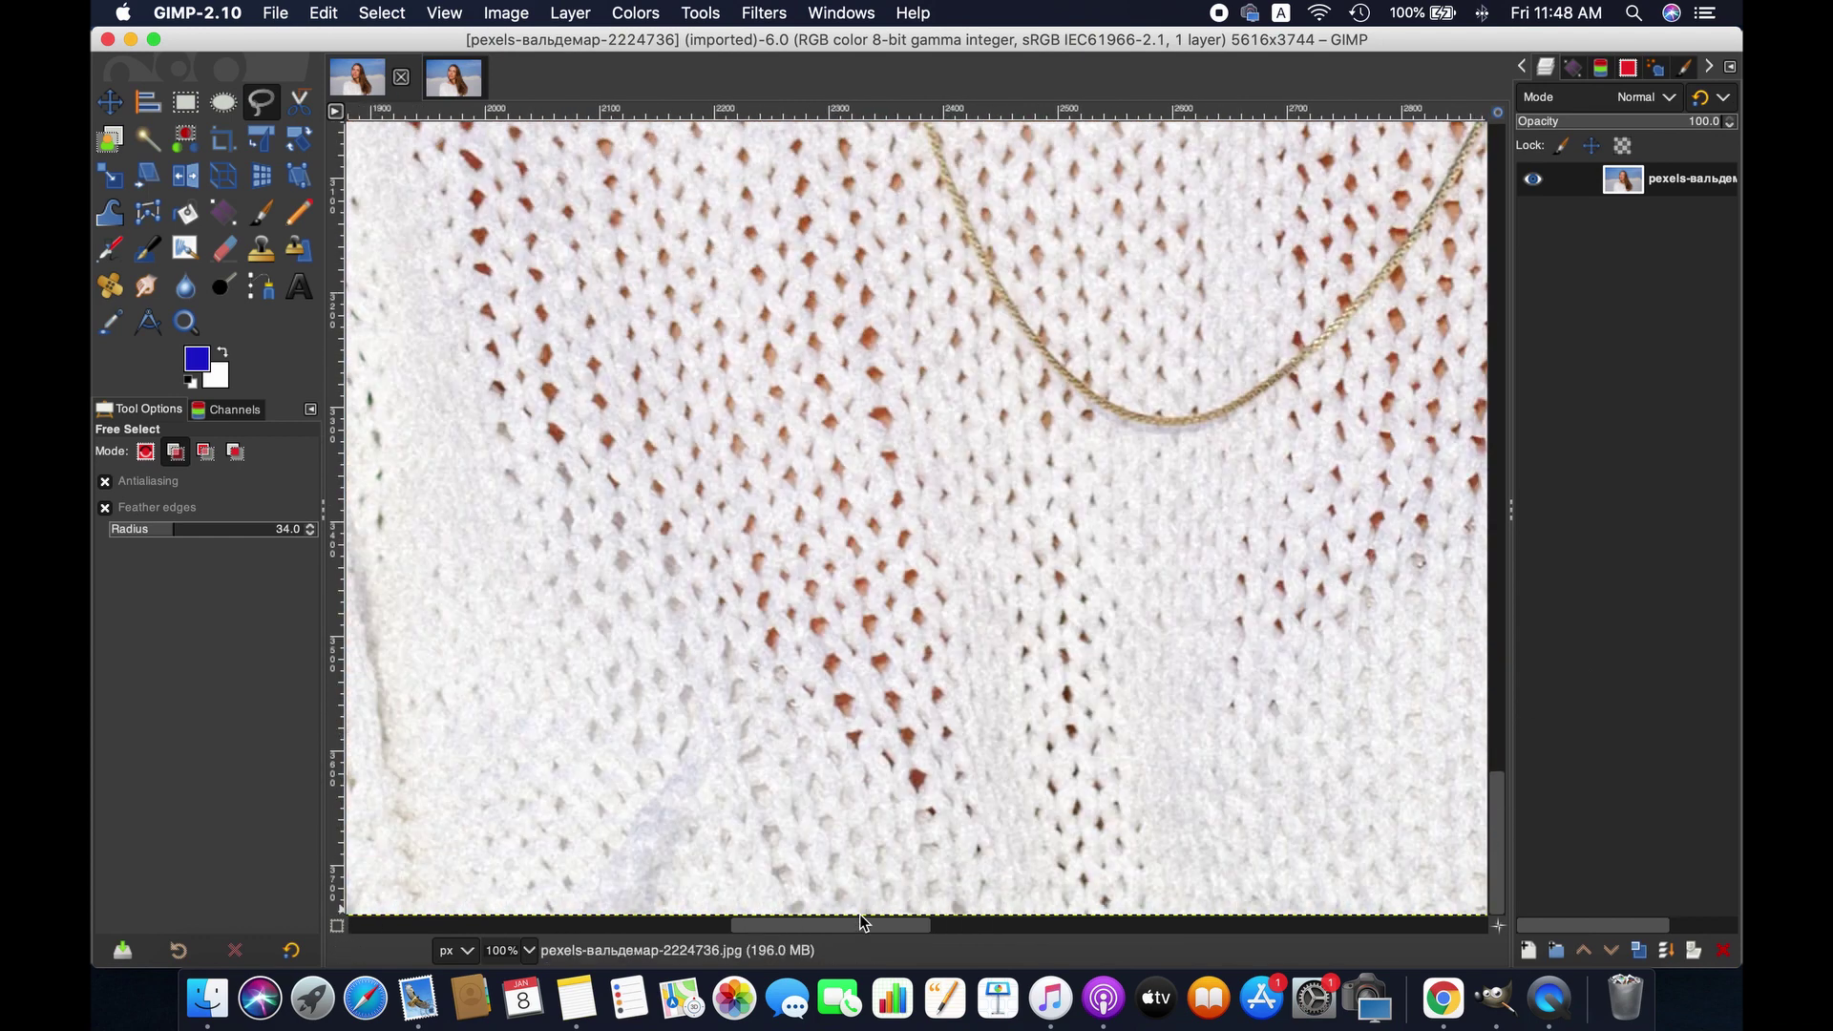
click(739, 912)
click(726, 804)
click(716, 613)
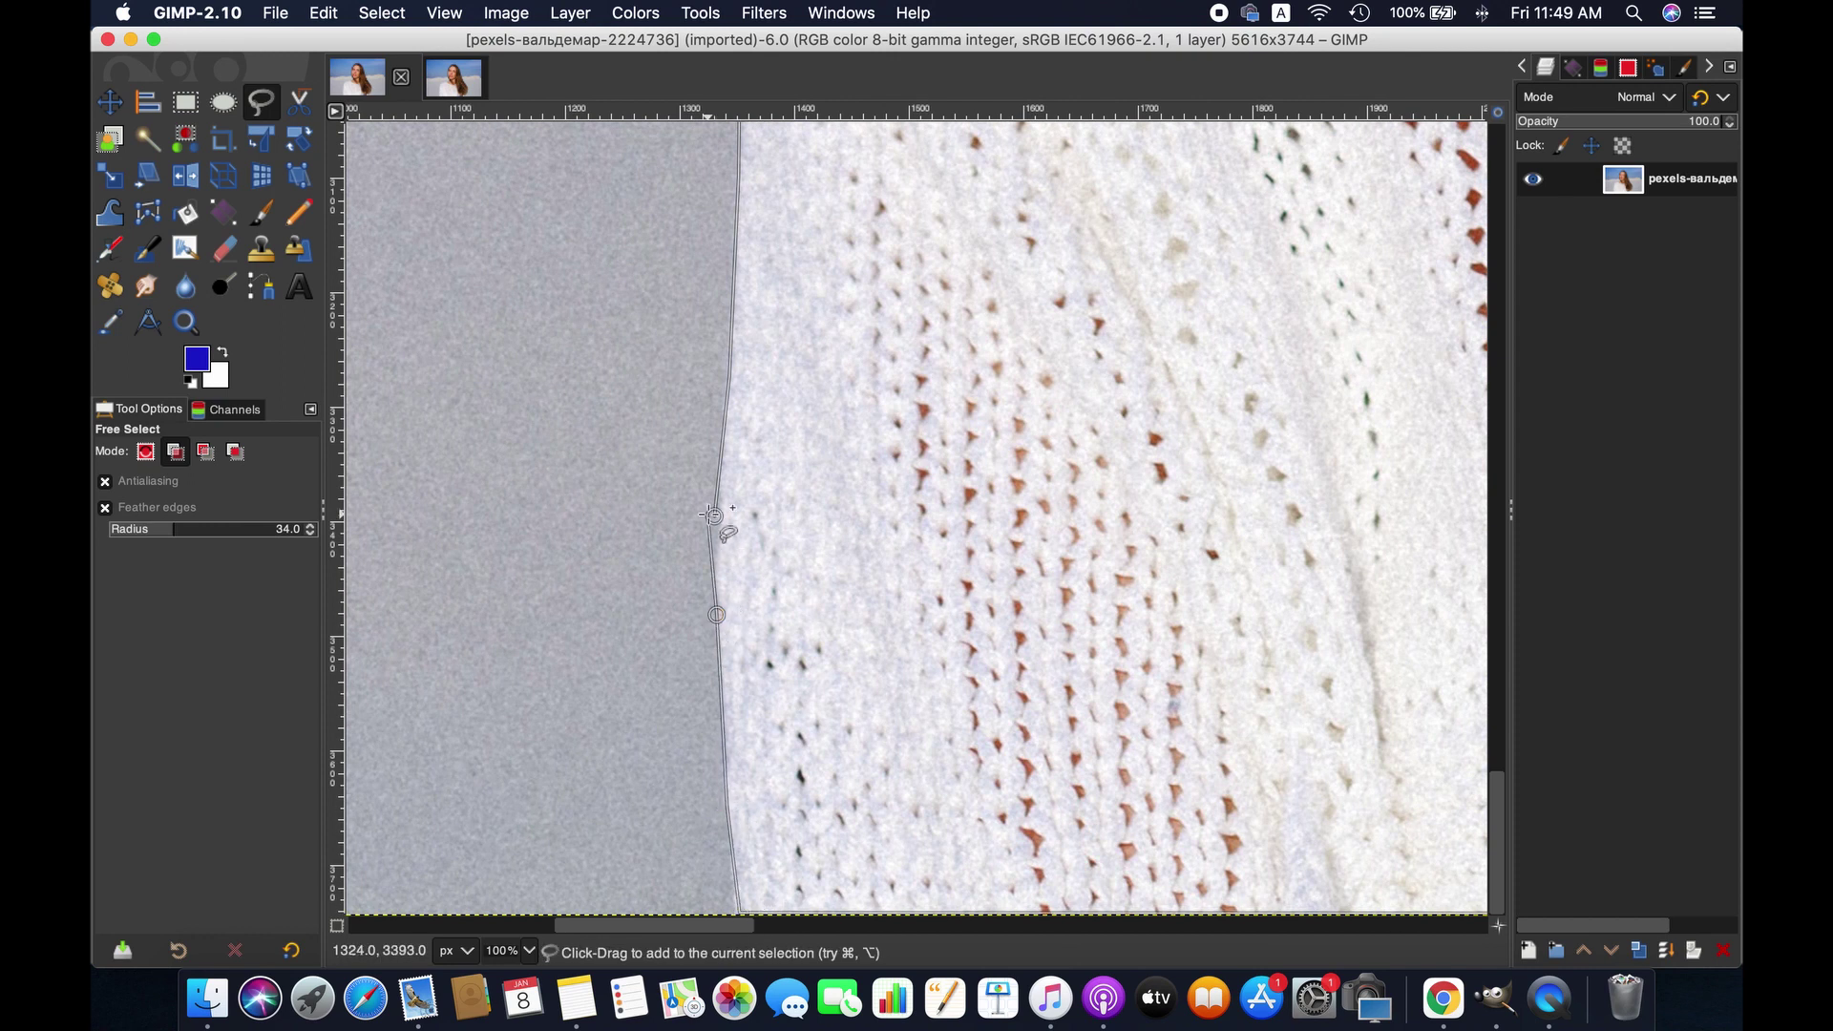
click(715, 517)
- Stroke the selection around the woman with a solid blue line 25 px wide and check the whole outline
click(529, 947)
click(516, 854)
click(528, 947)
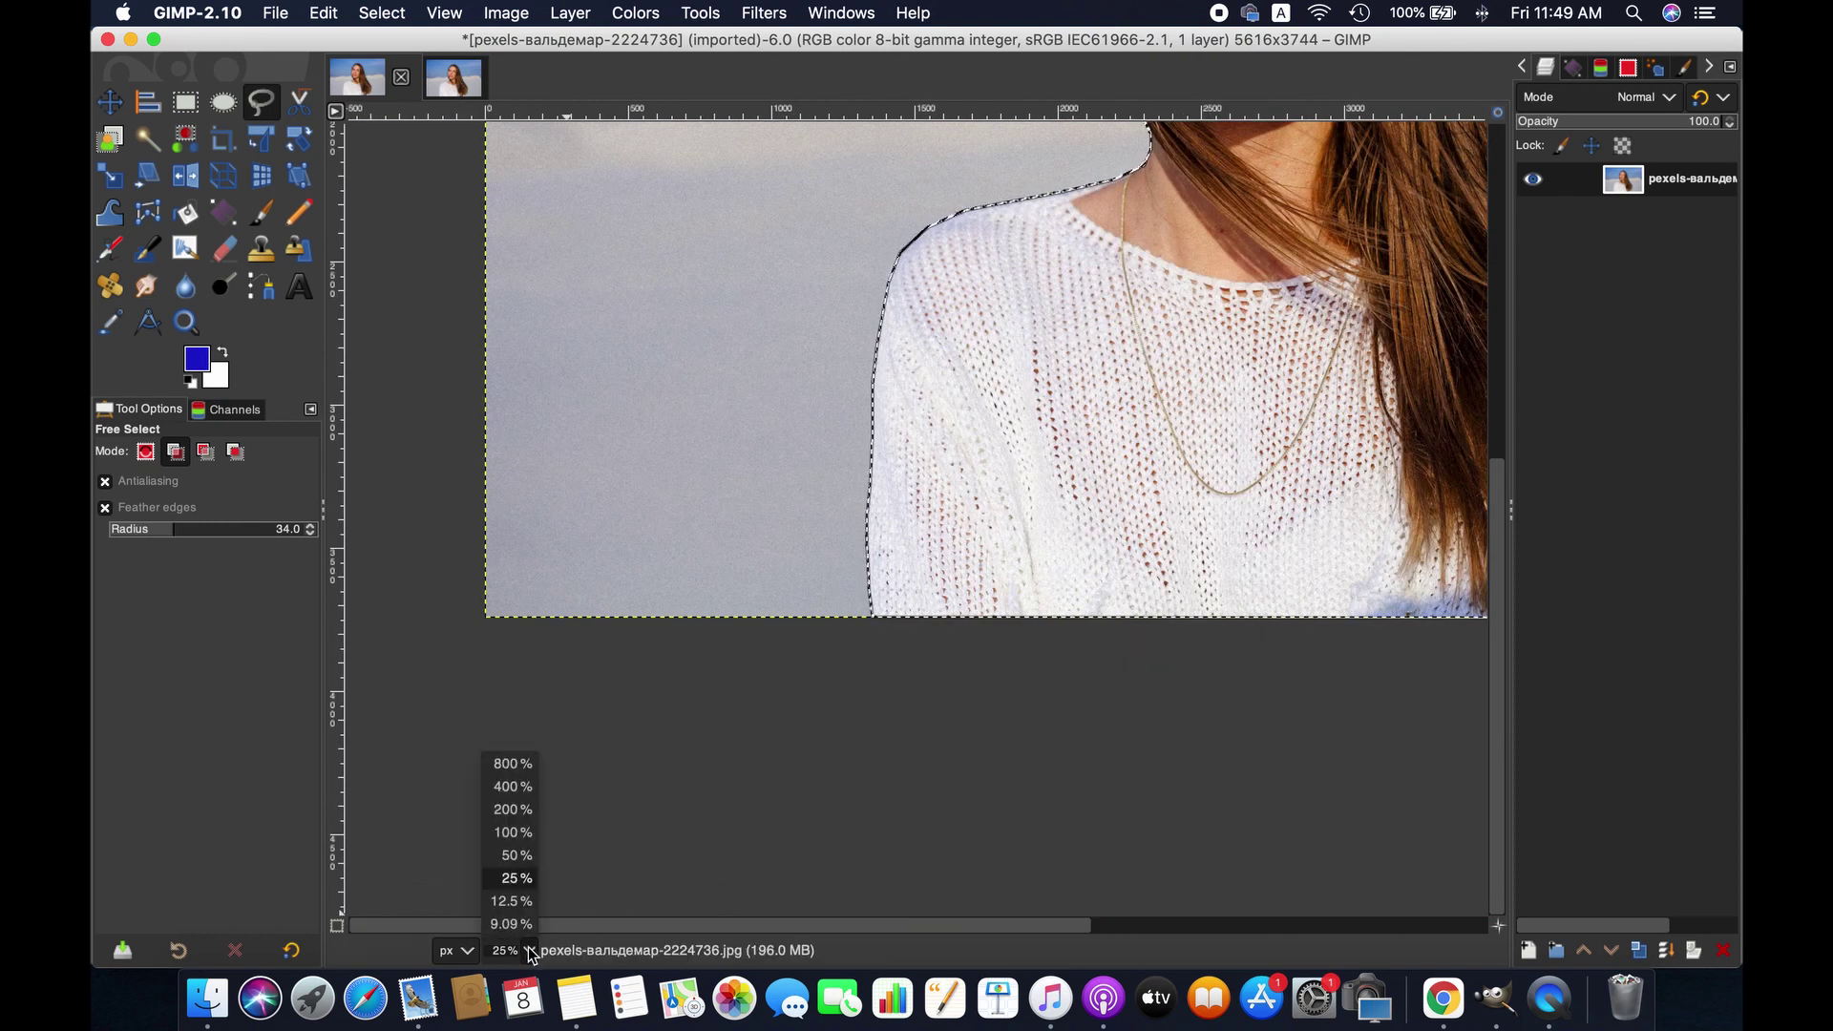
click(515, 877)
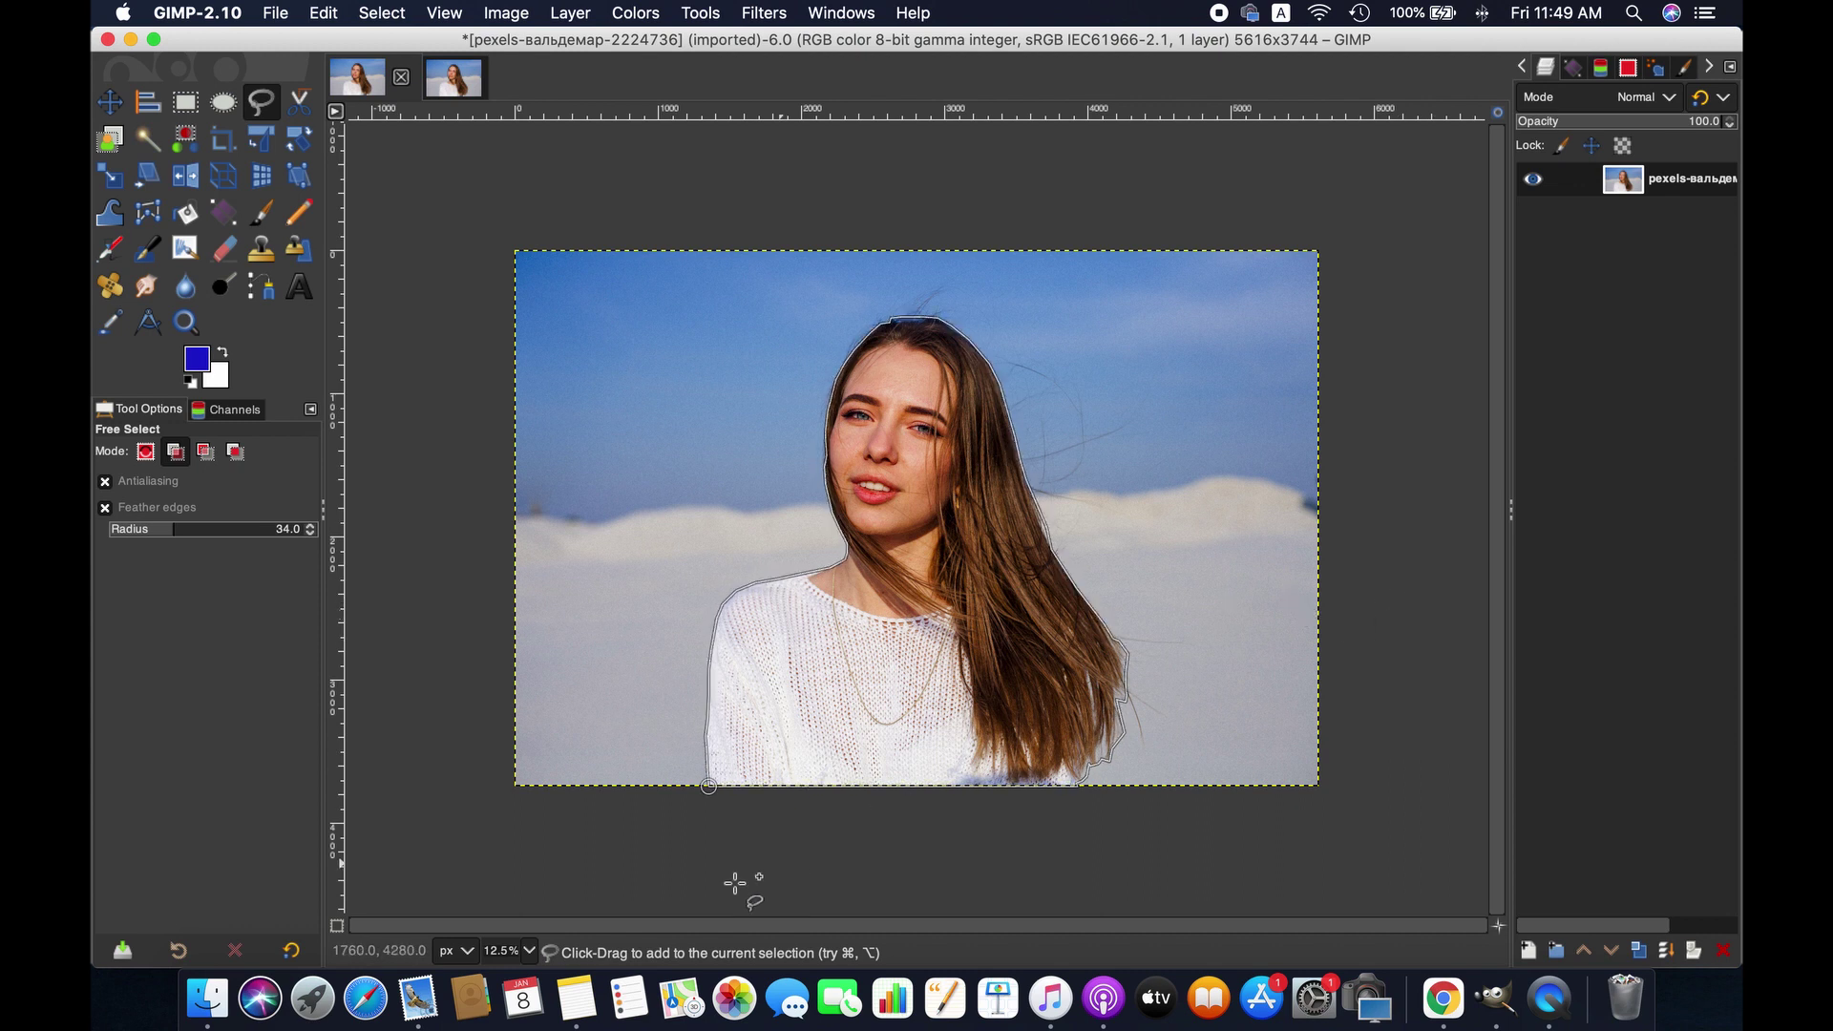
click(528, 948)
click(515, 877)
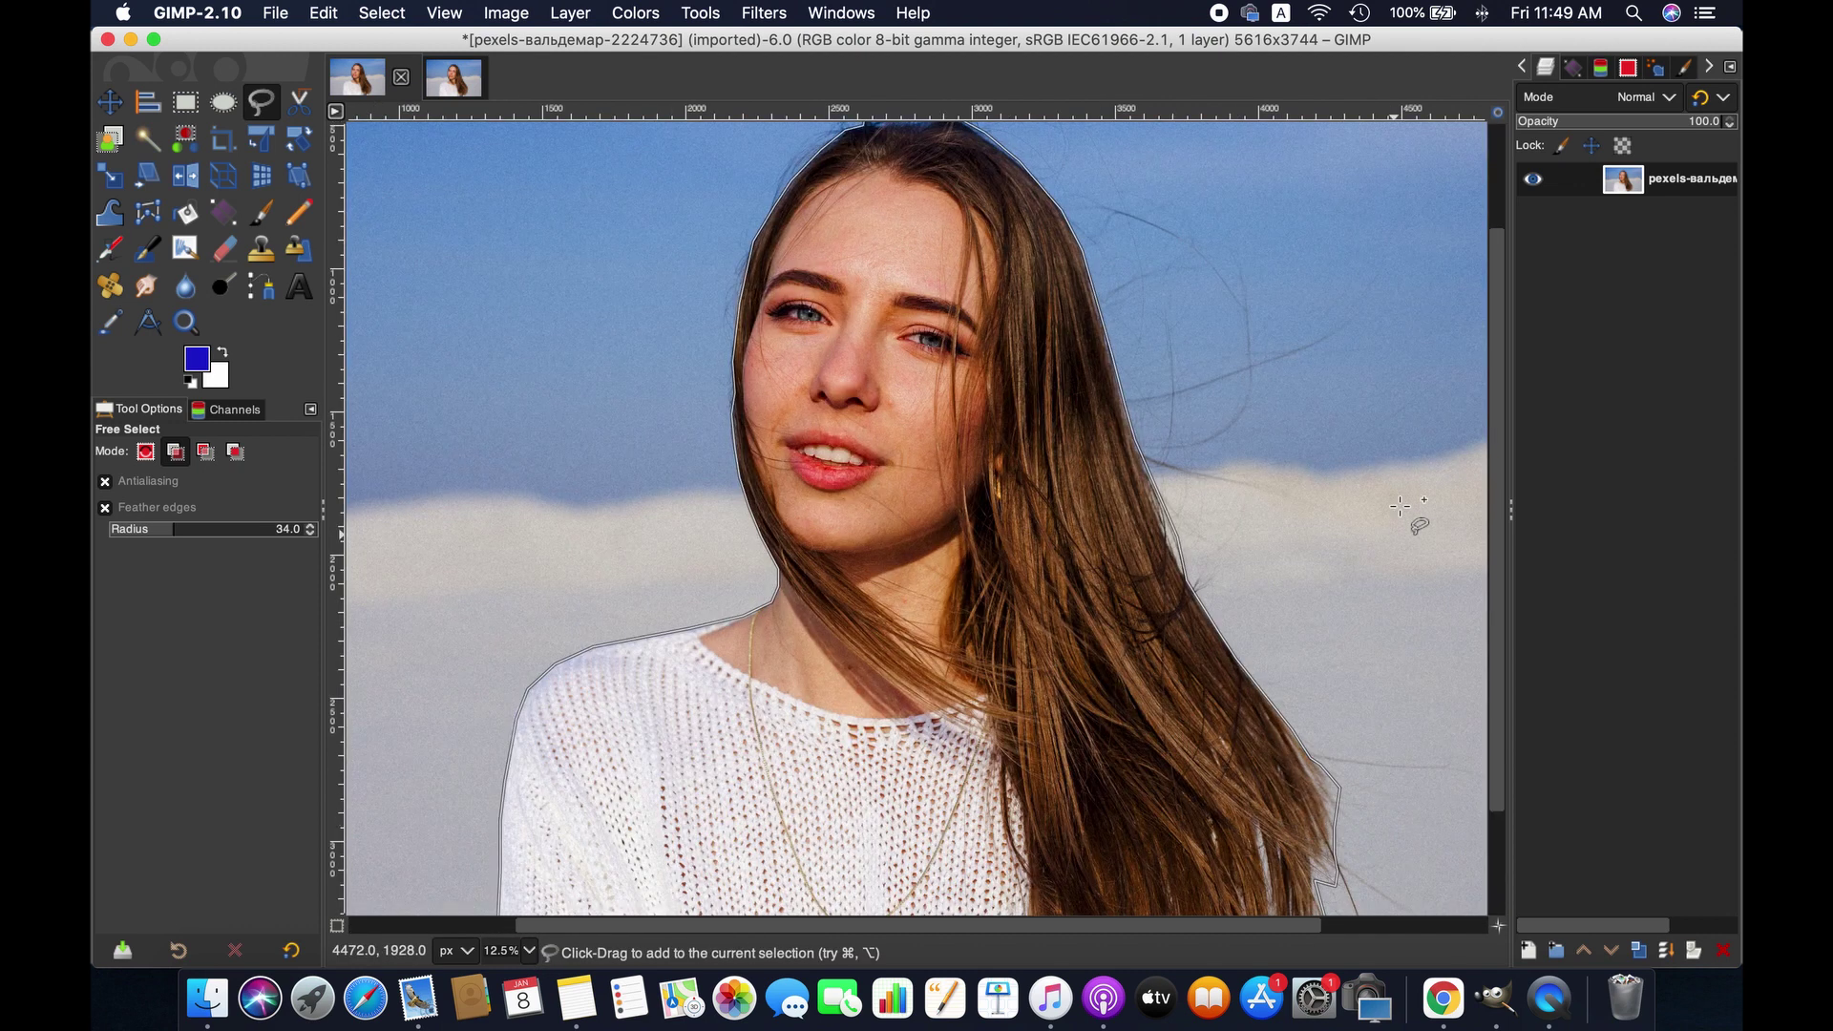
drag(1497, 575, 1498, 552)
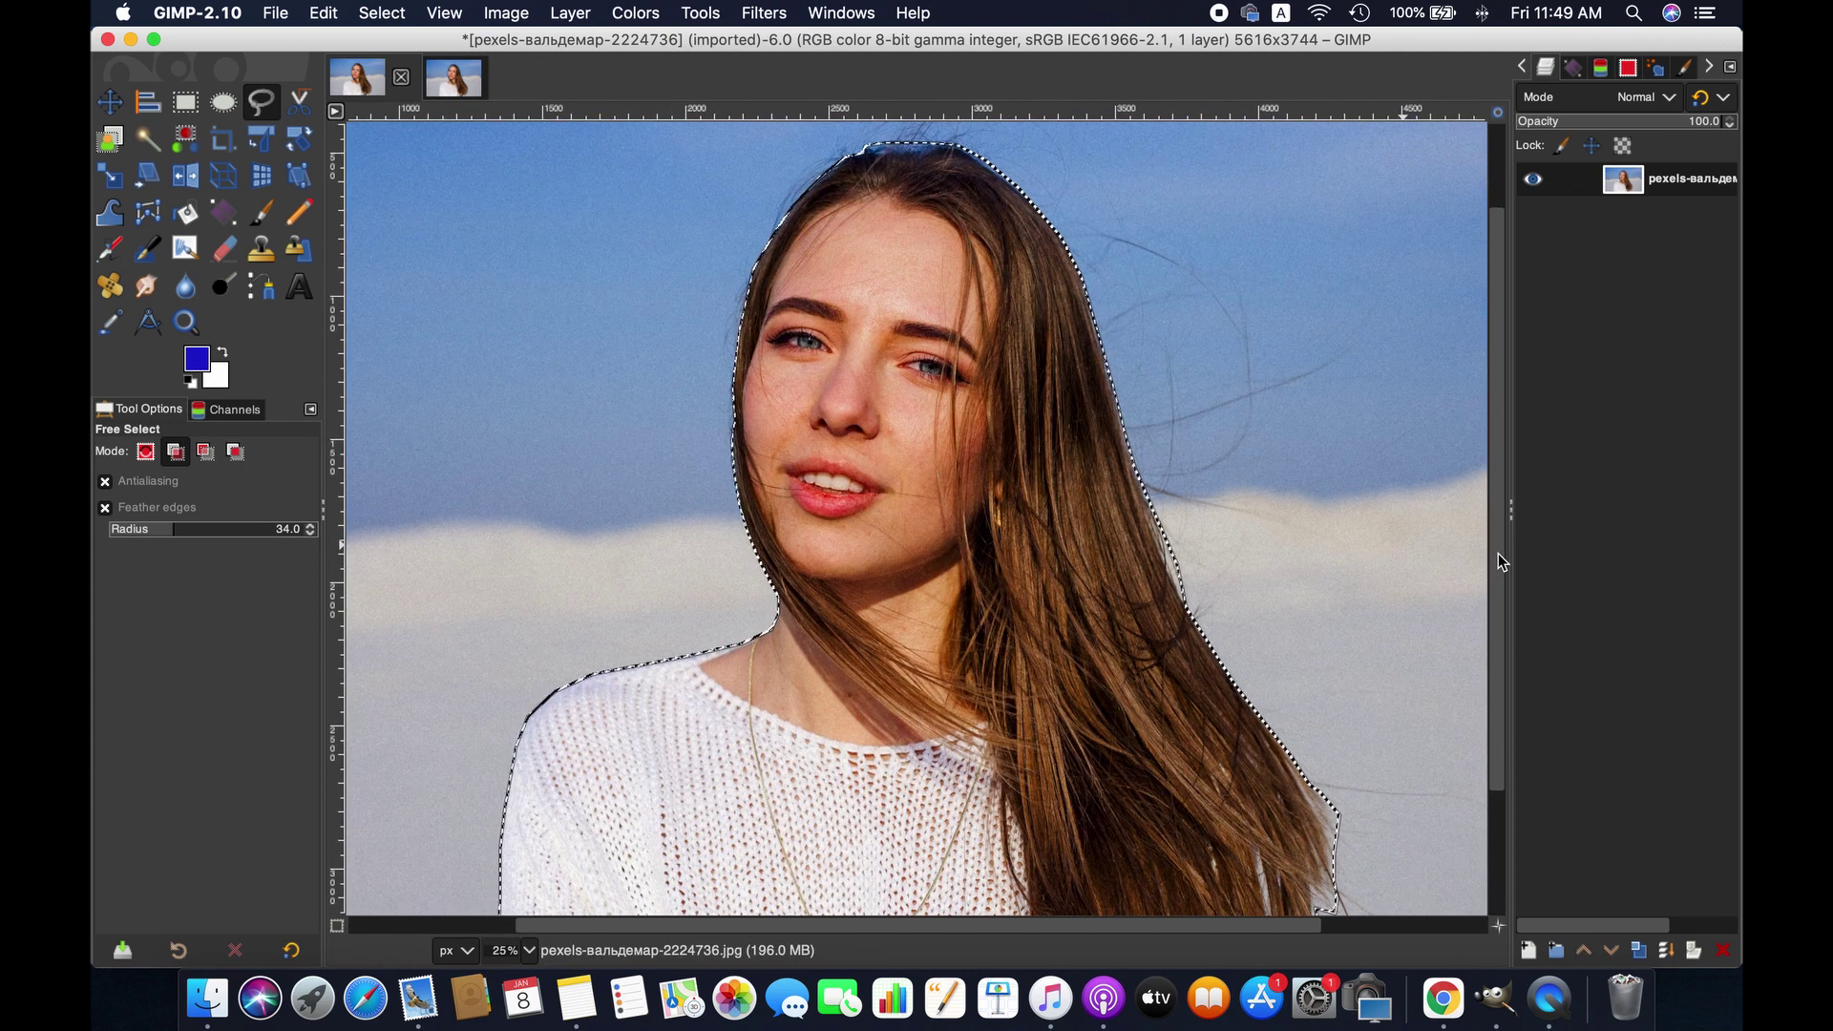
click(329, 11)
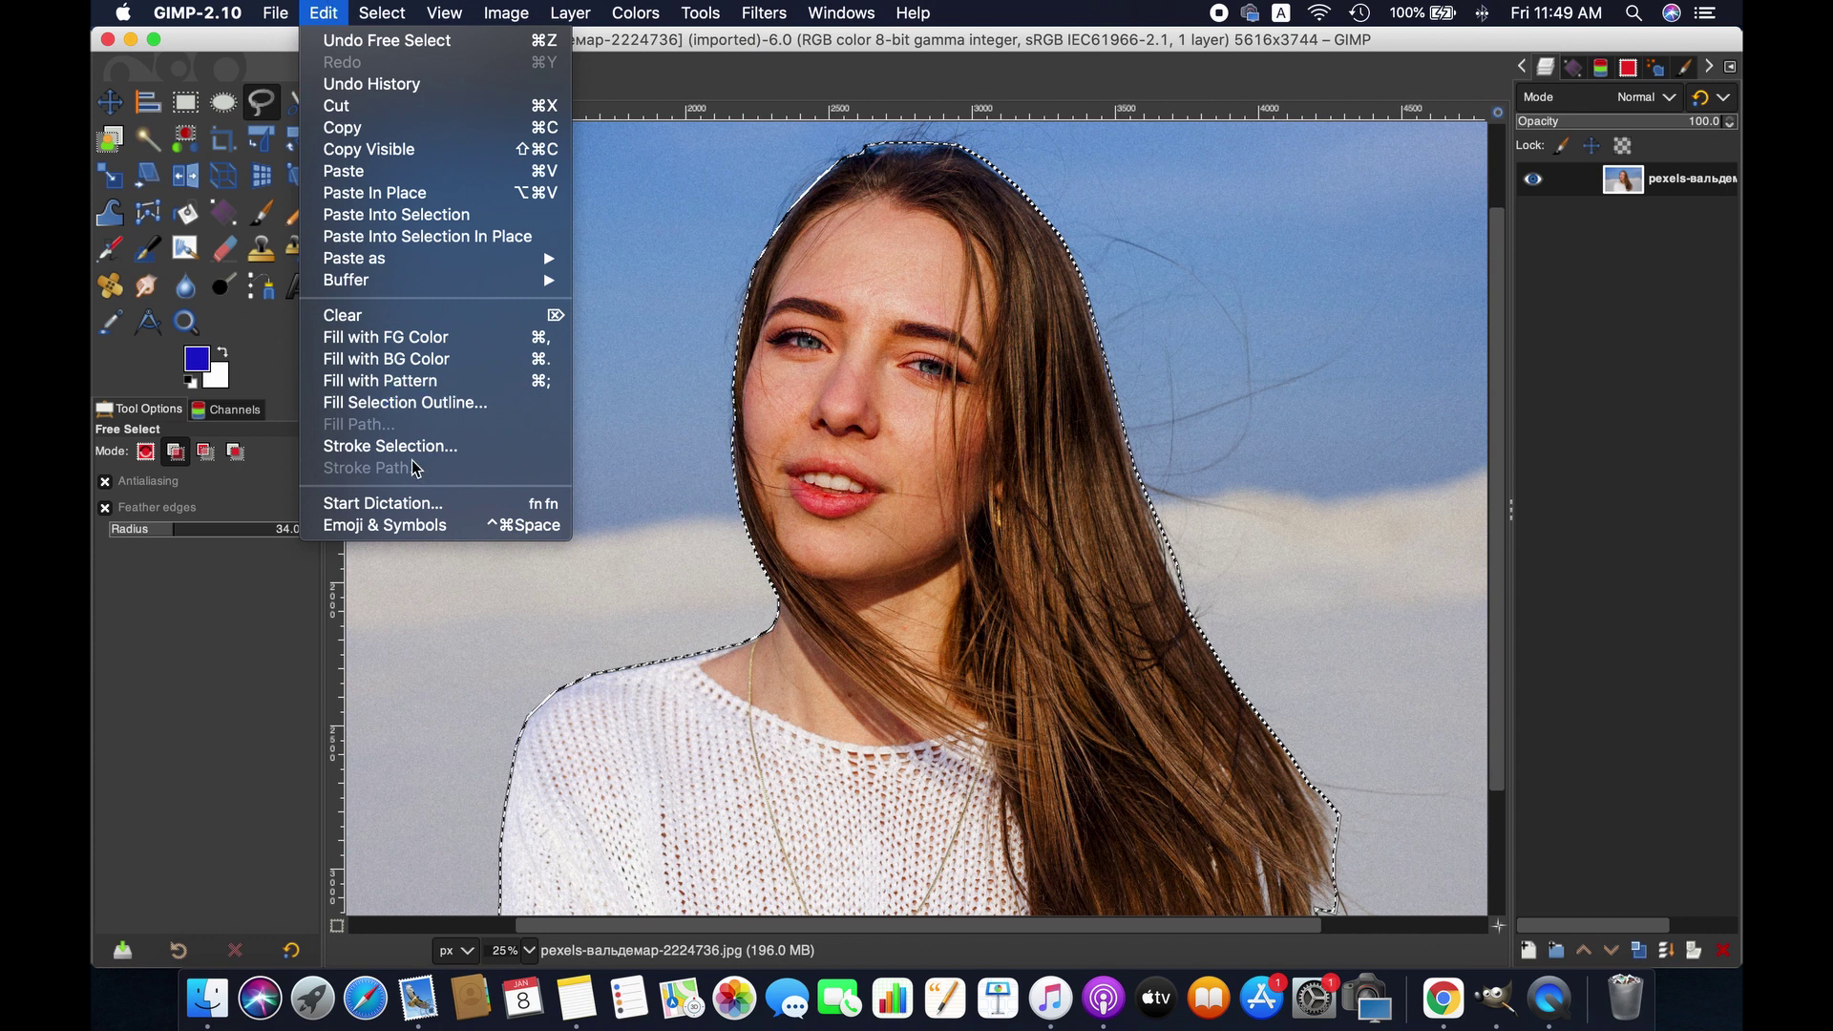
click(463, 439)
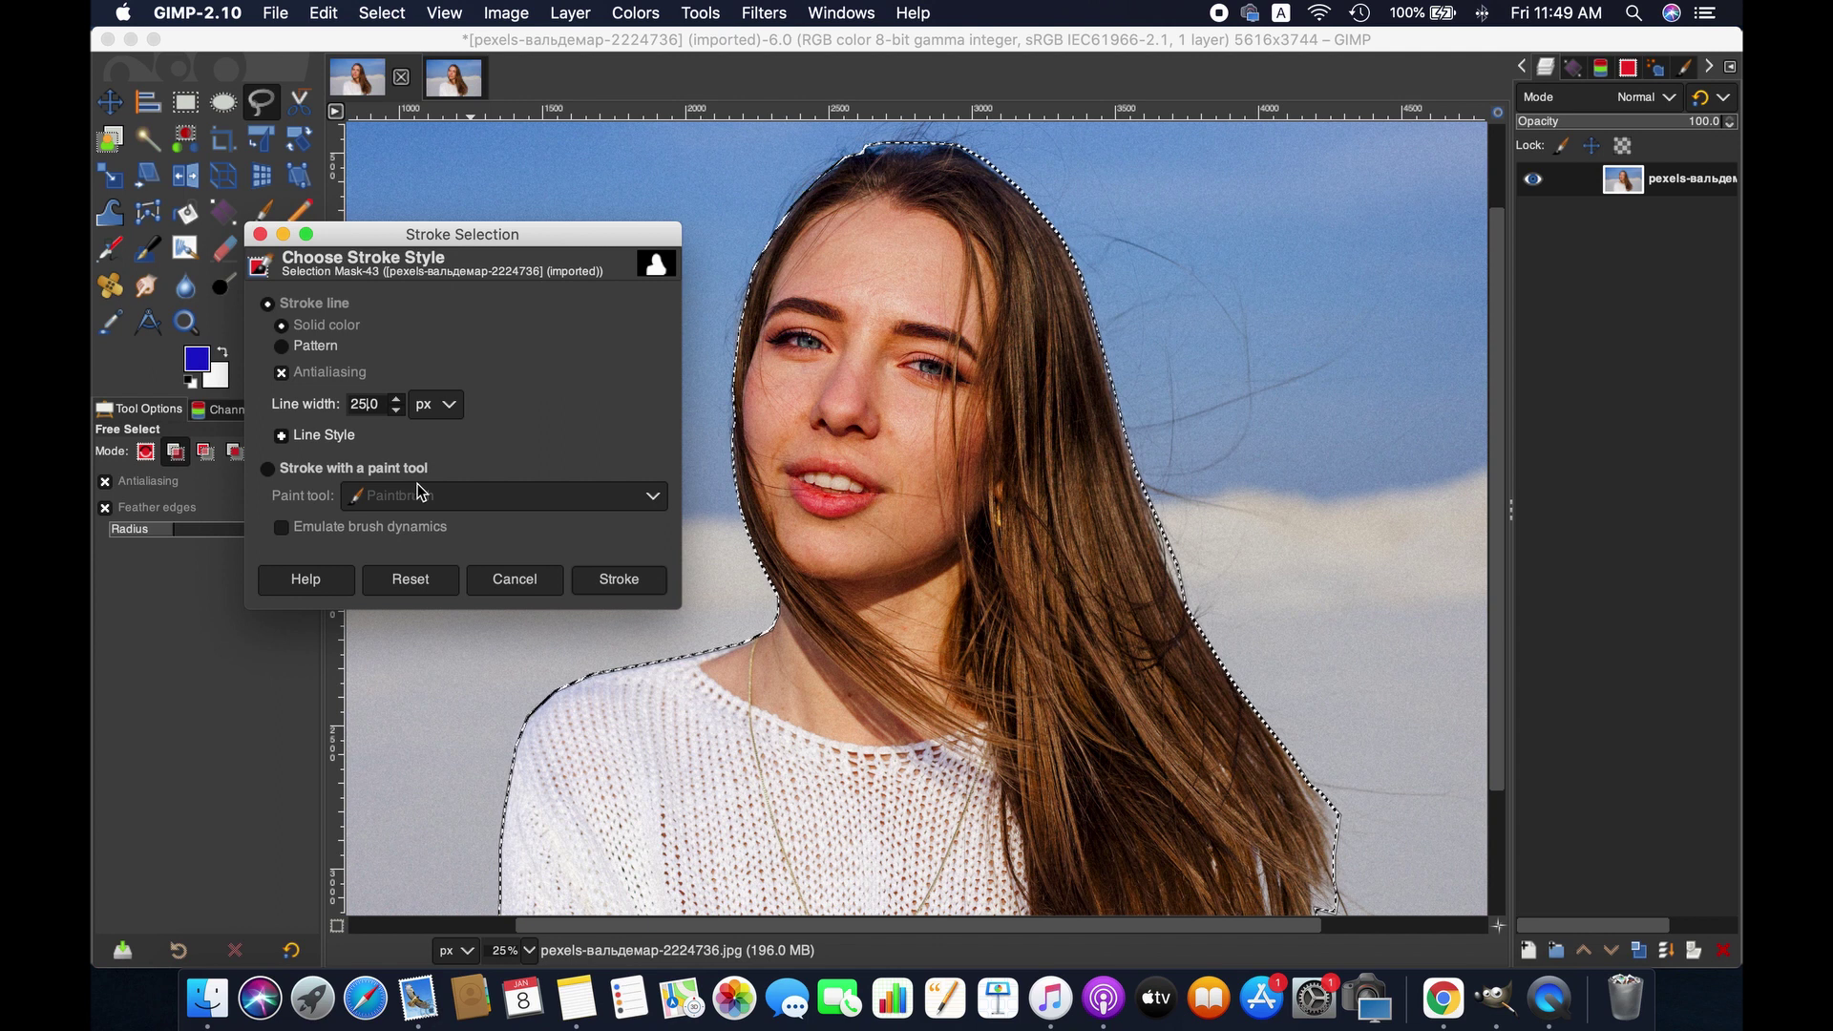
click(630, 585)
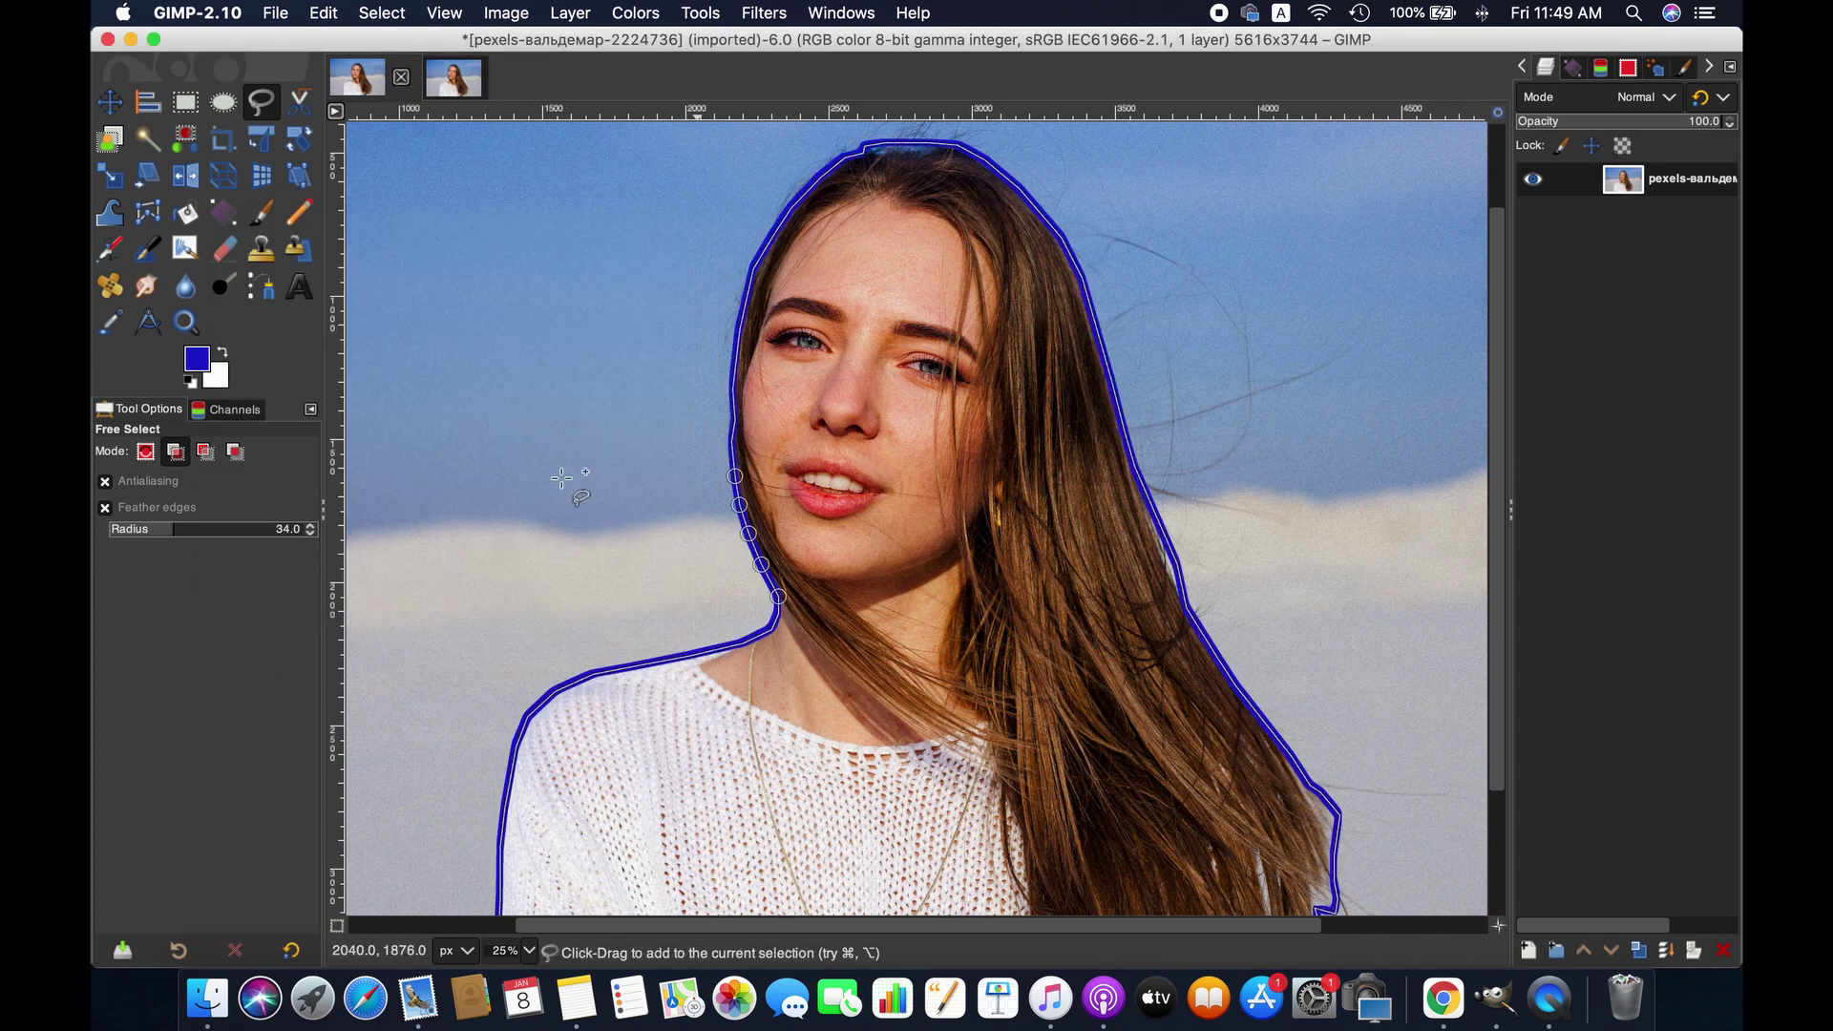
scroll(769, 550, down, 2)
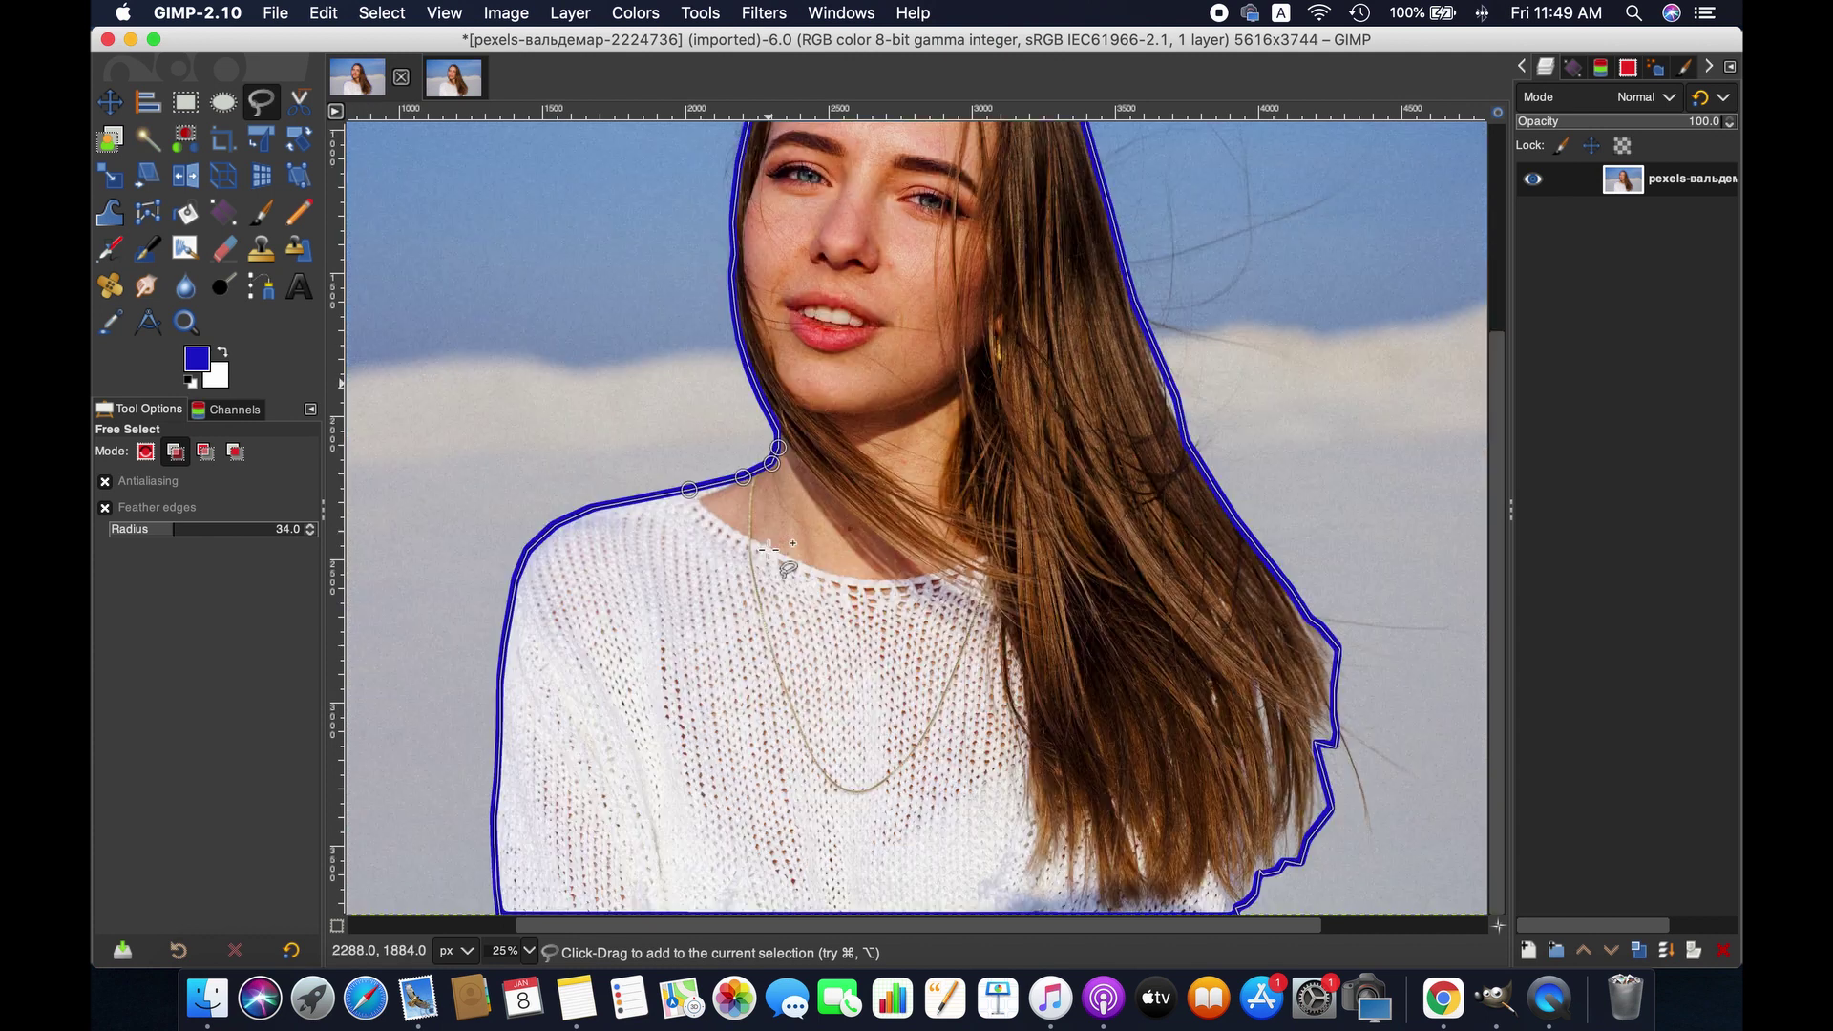
scroll(769, 550, up, 2)
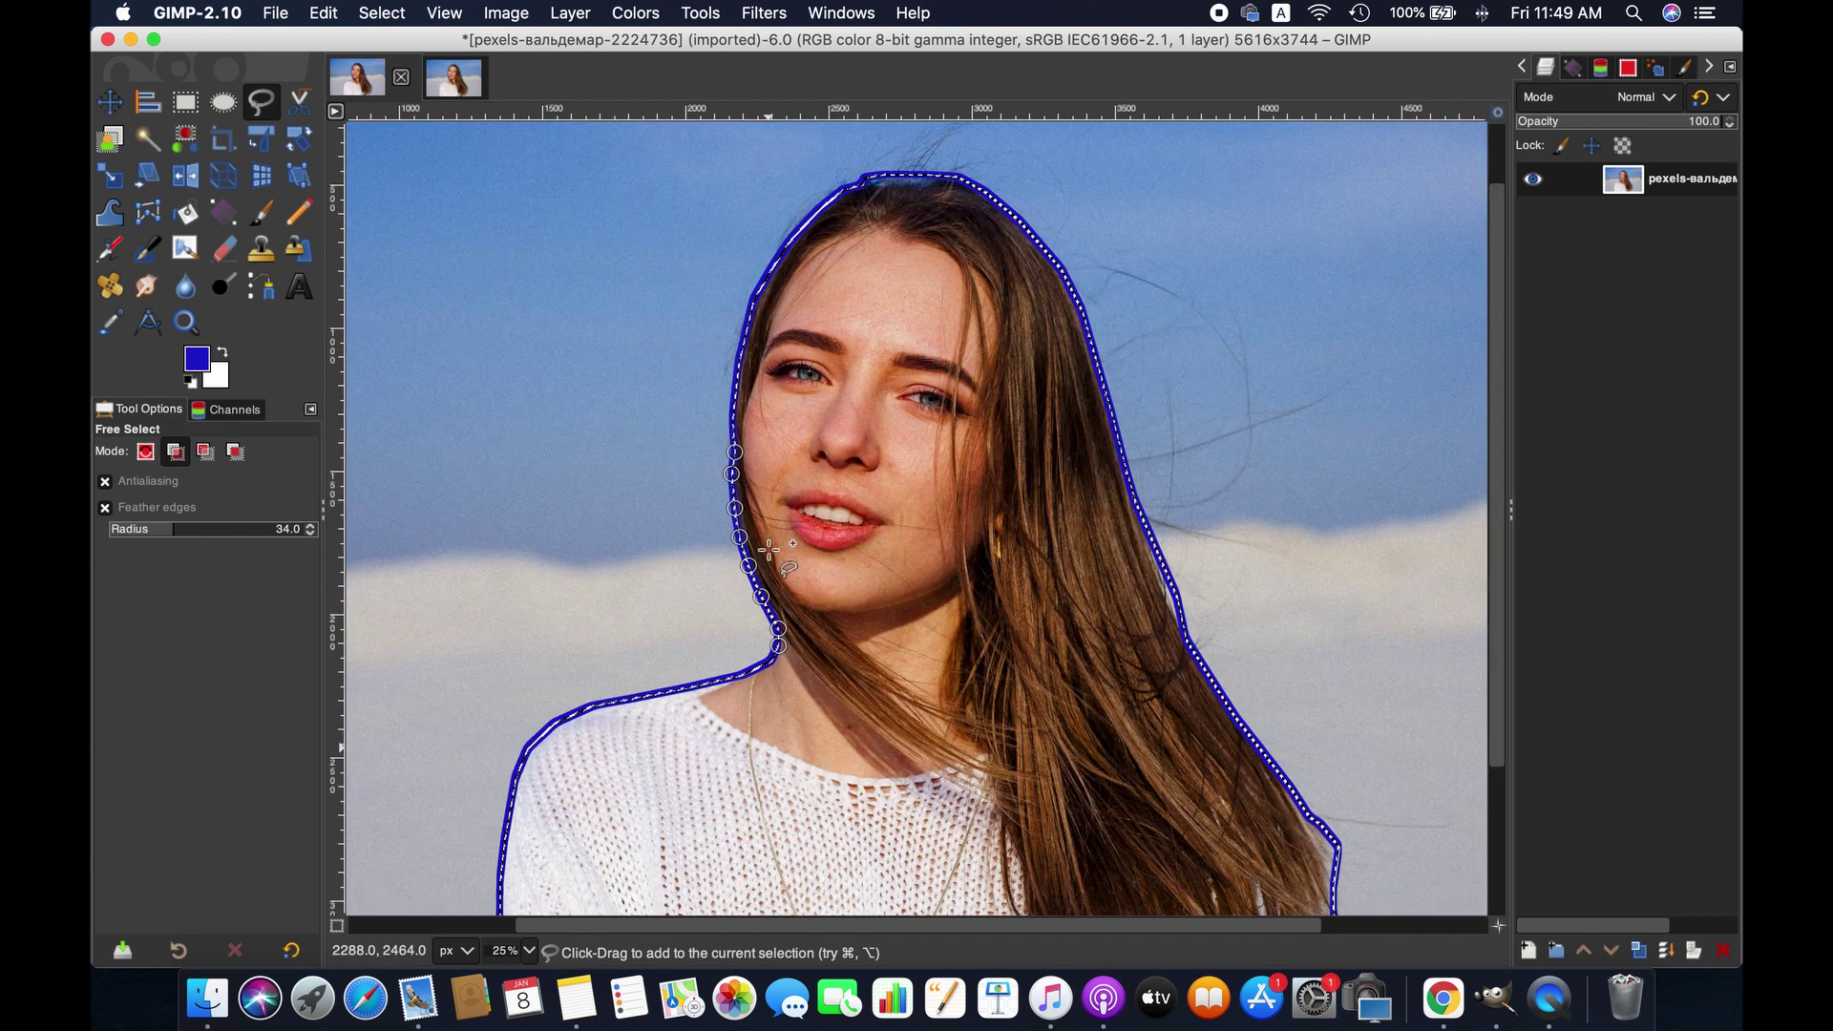
- Remove the selection around the woman and look over the stroked blue outline
click(382, 12)
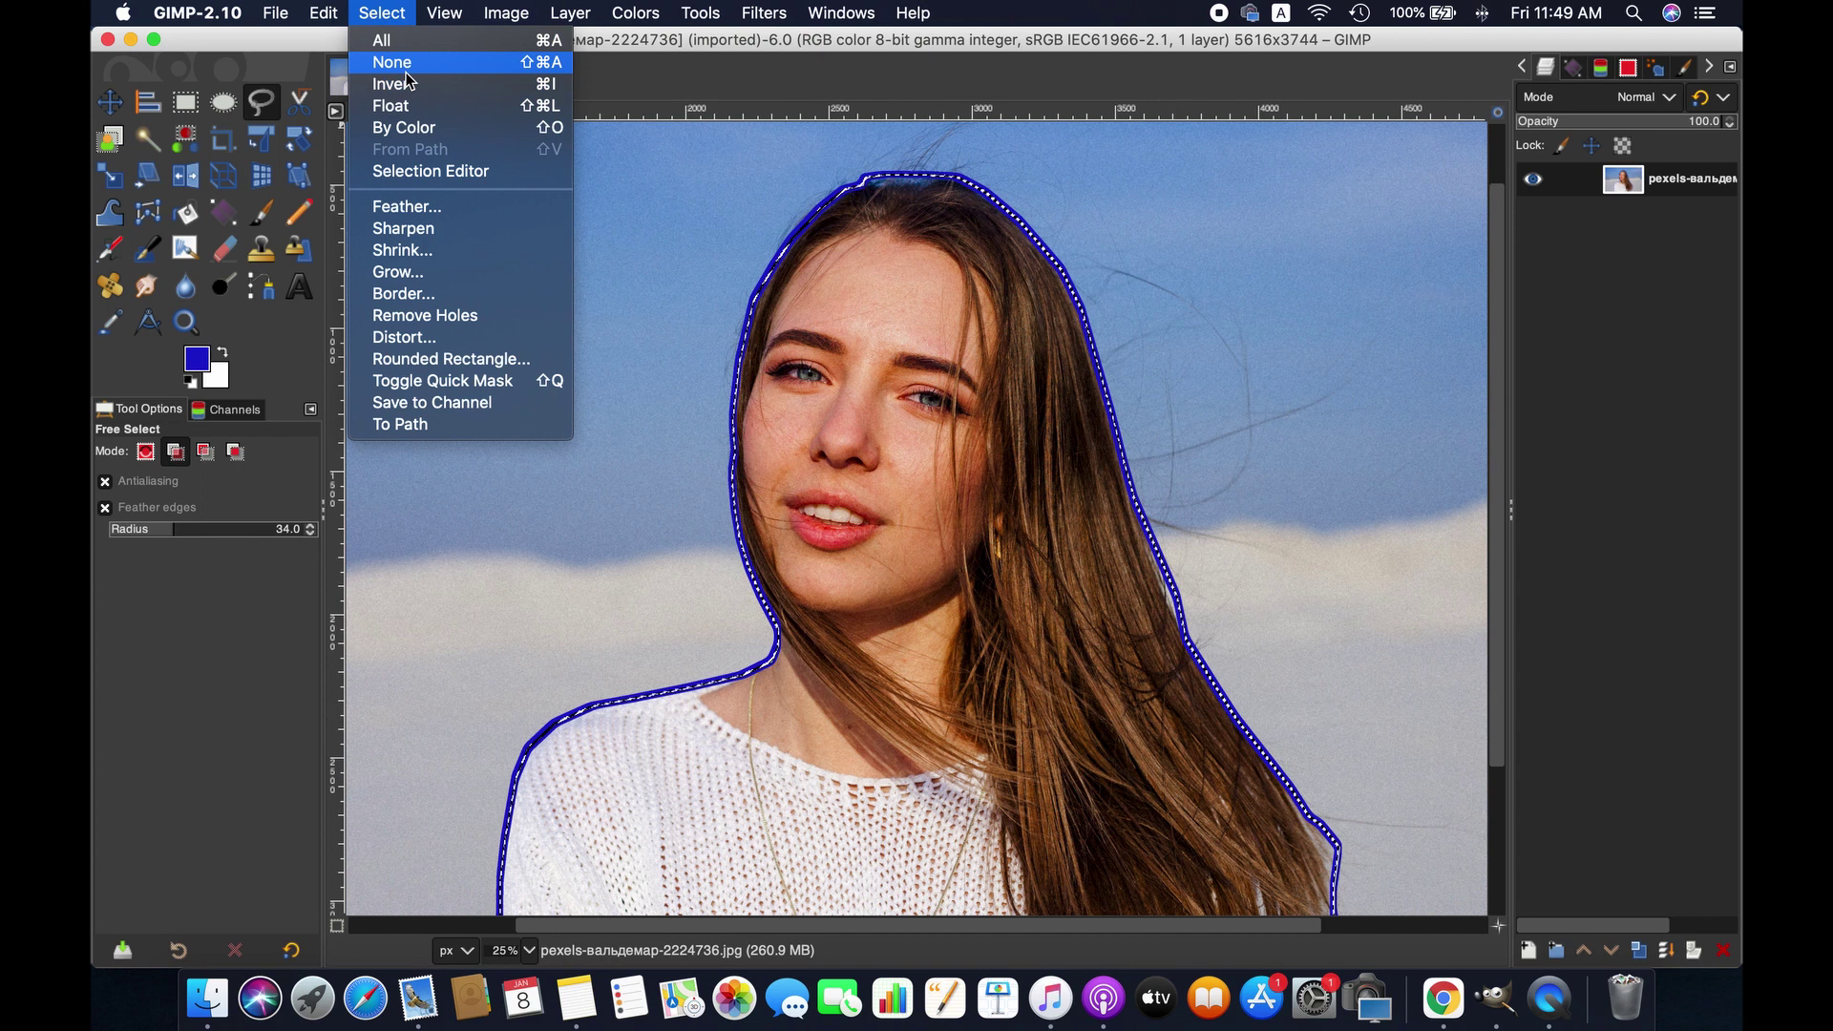
click(389, 57)
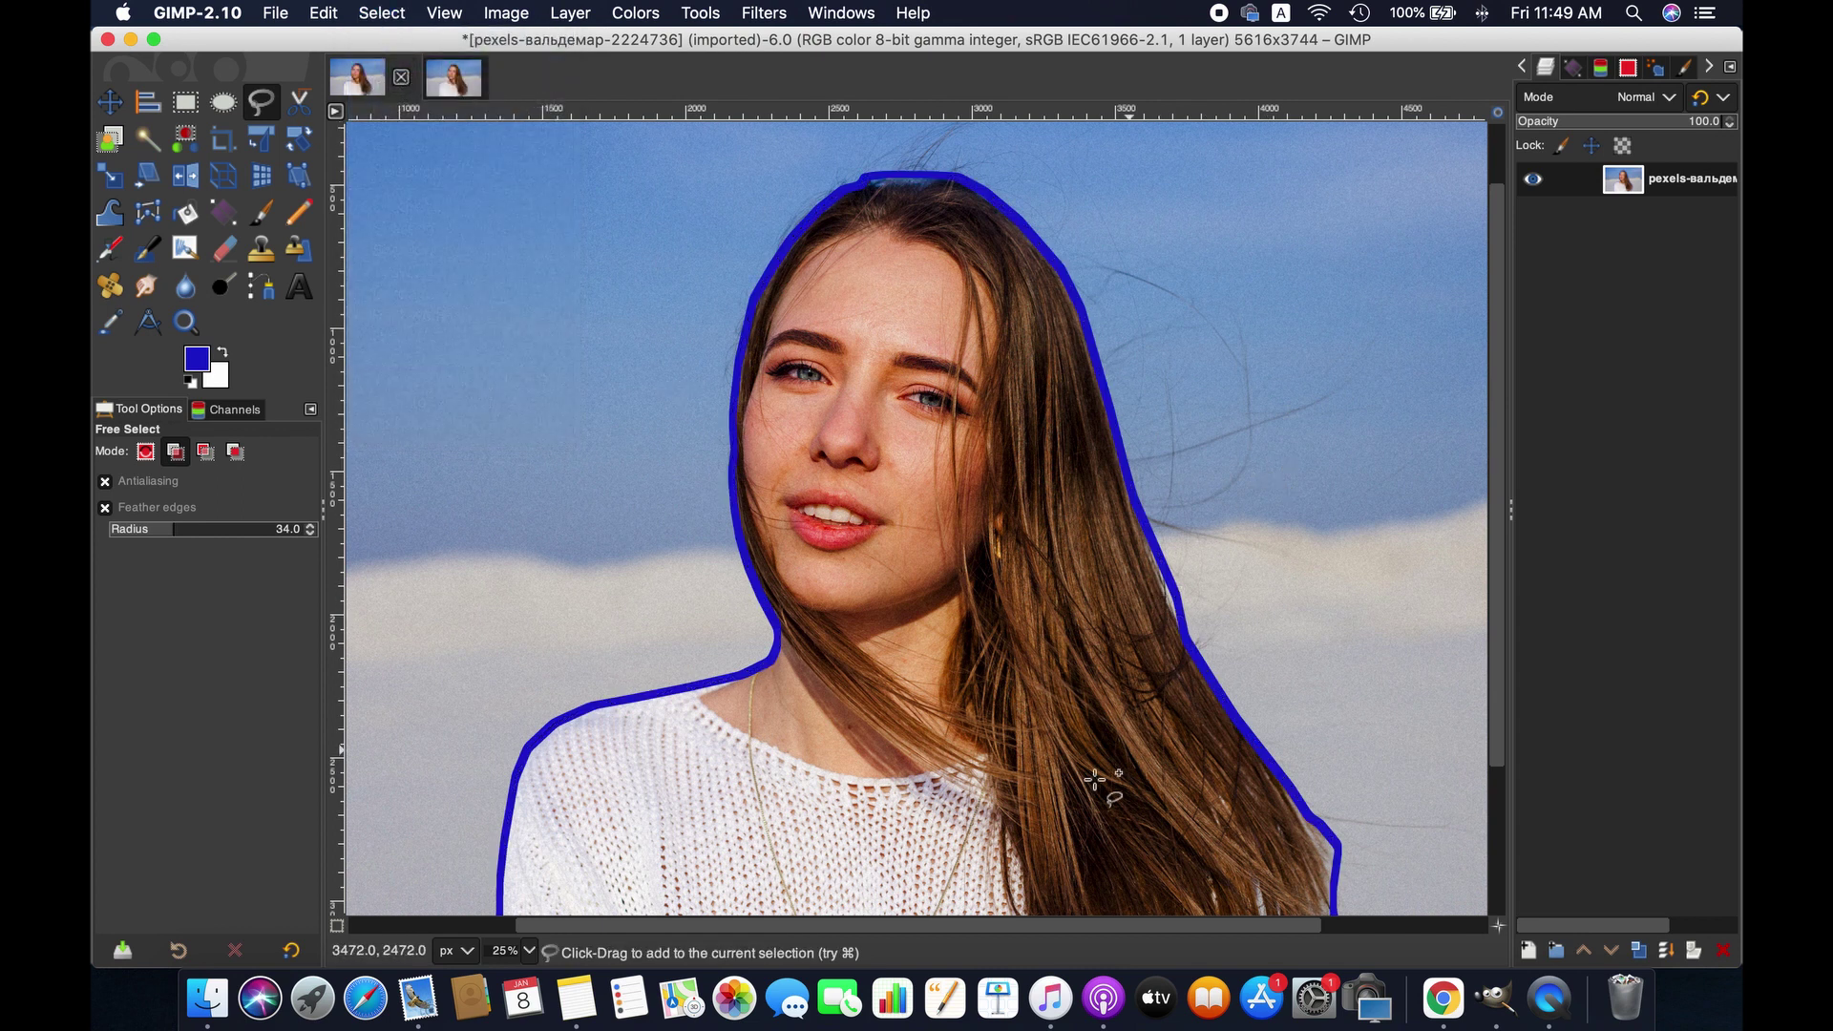
mouse_move(1491, 382)
mouse_down()
mouse_move(1480, 545)
mouse_move(1495, 399)
mouse_up()
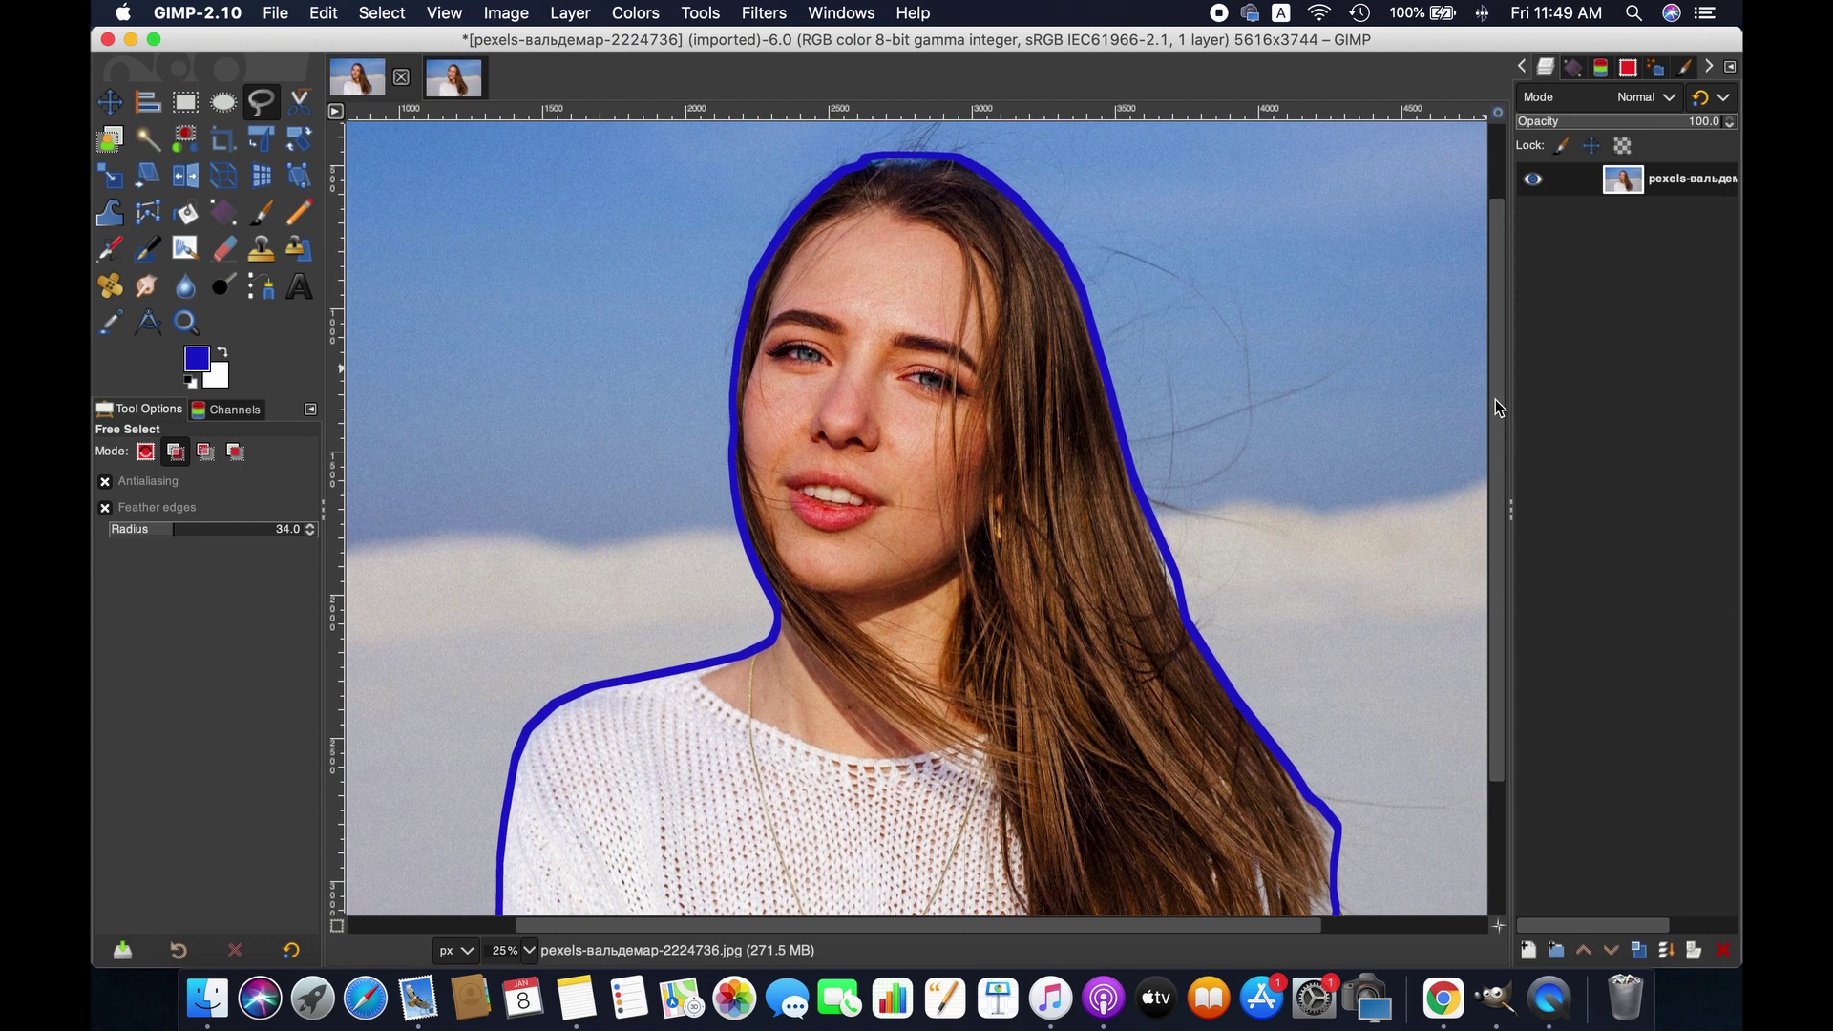
- Switch to the unstroked copy of the portrait and activate the Paths tool with the image at 50% zoom
click(453, 80)
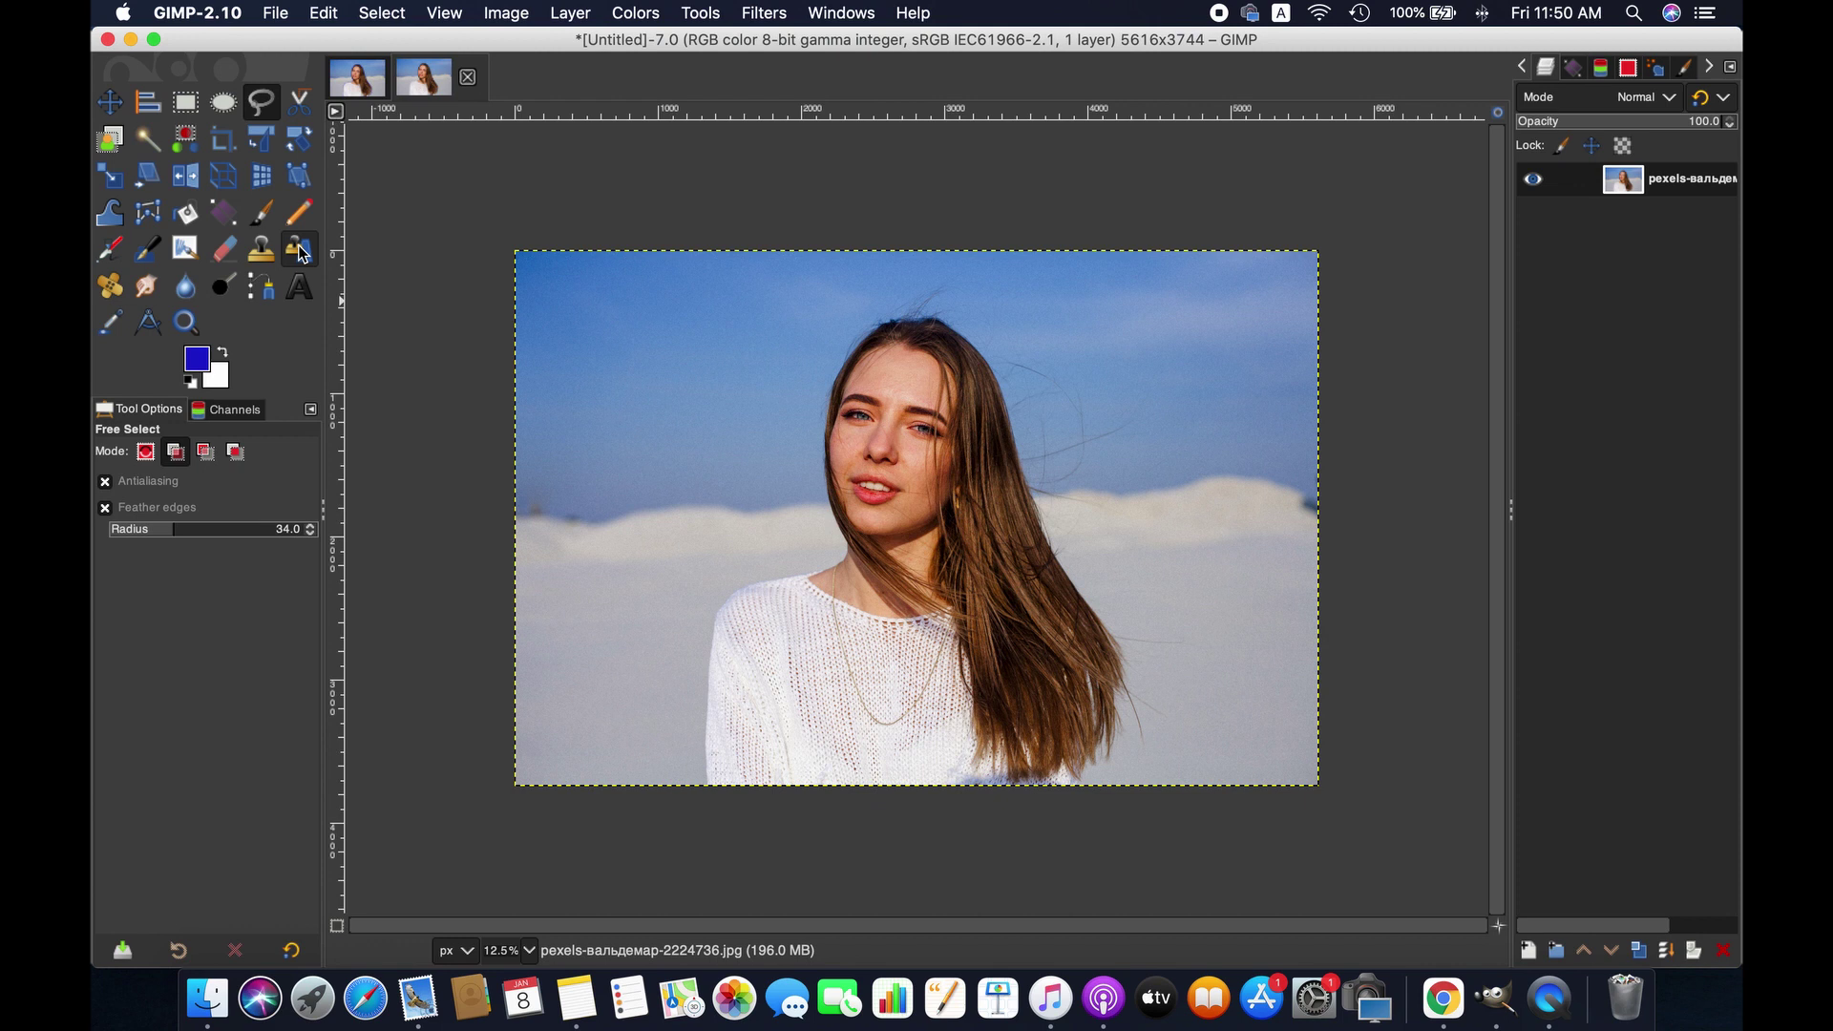
click(261, 286)
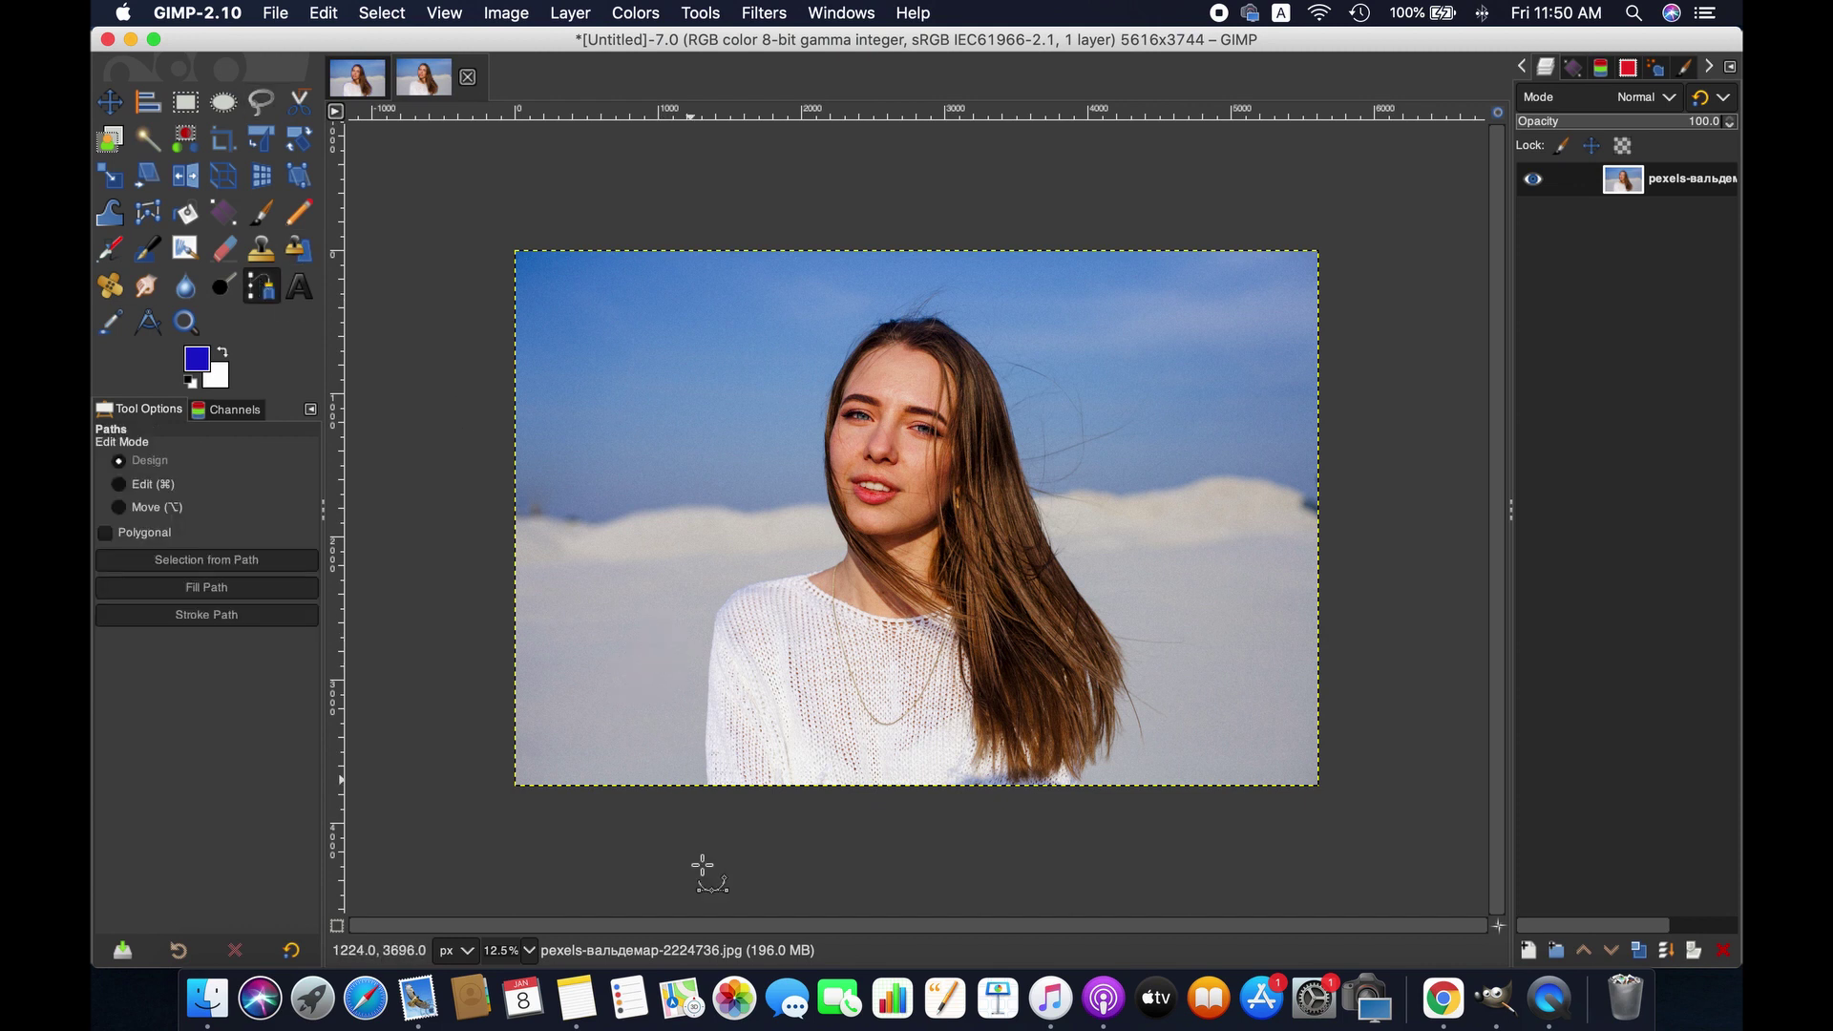
click(529, 948)
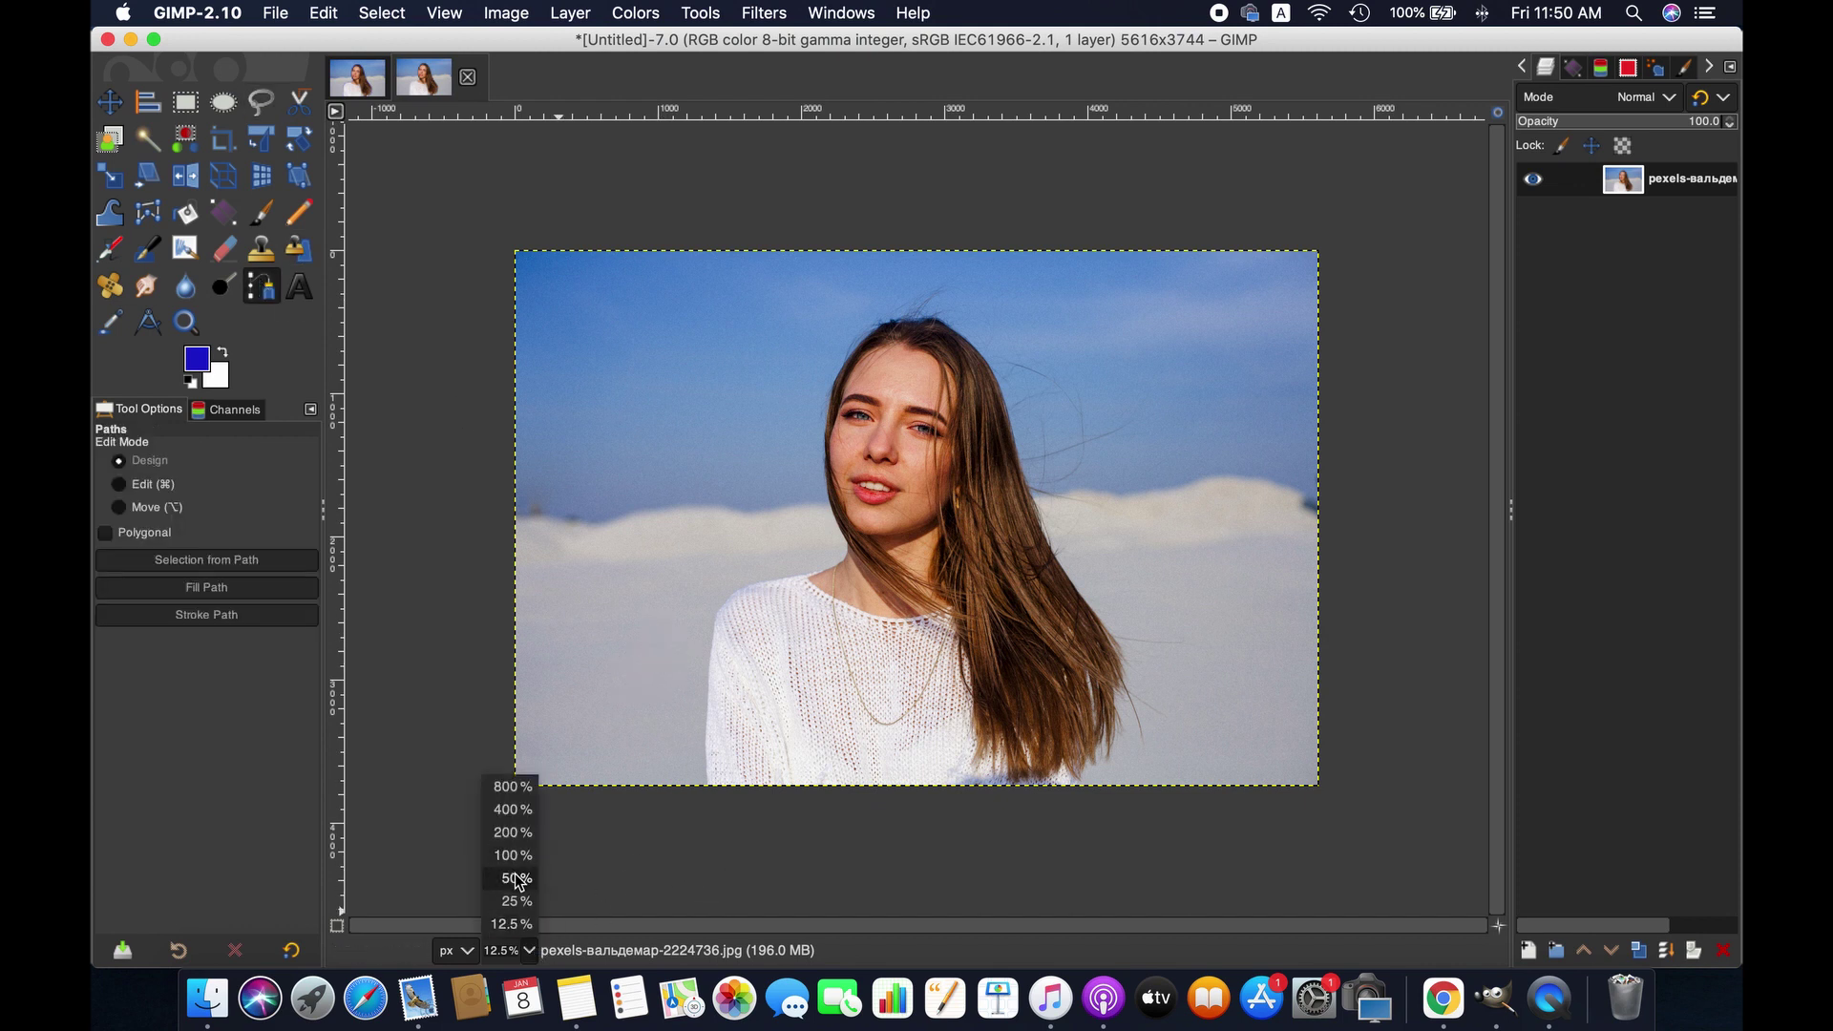
key(Escape)
key(f)
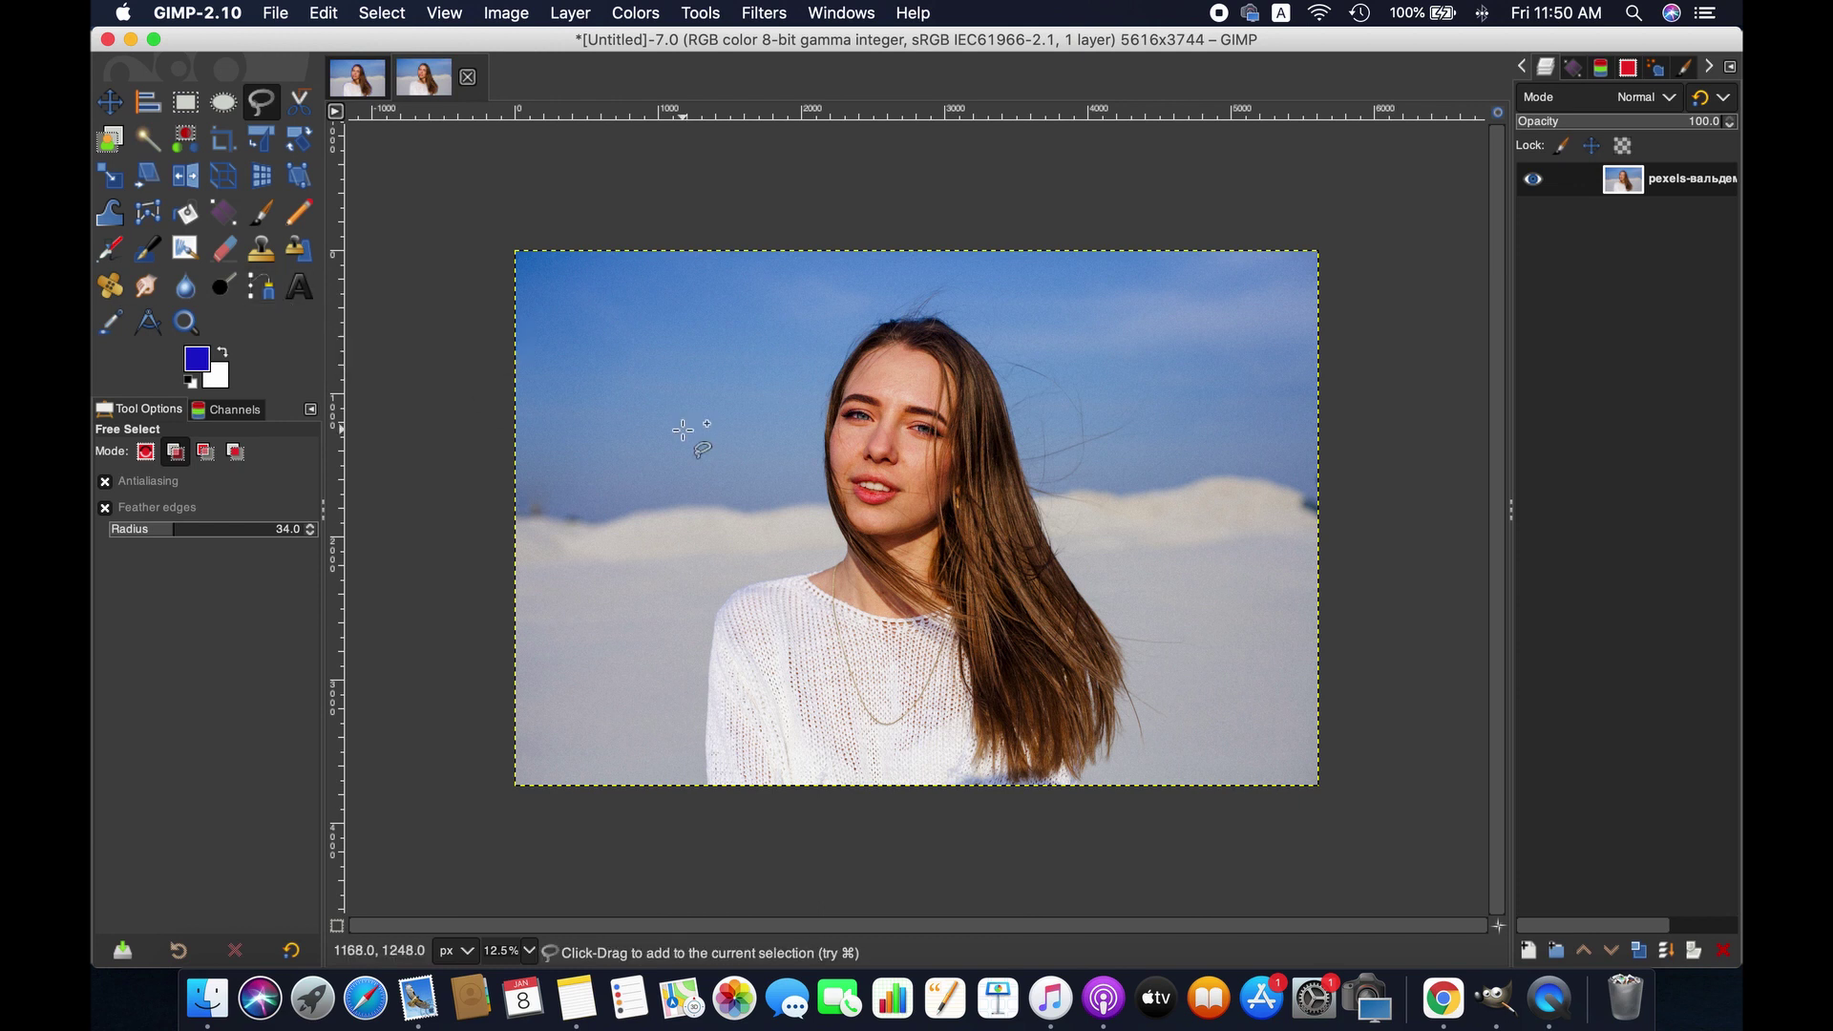
key(b)
key(shift+2)
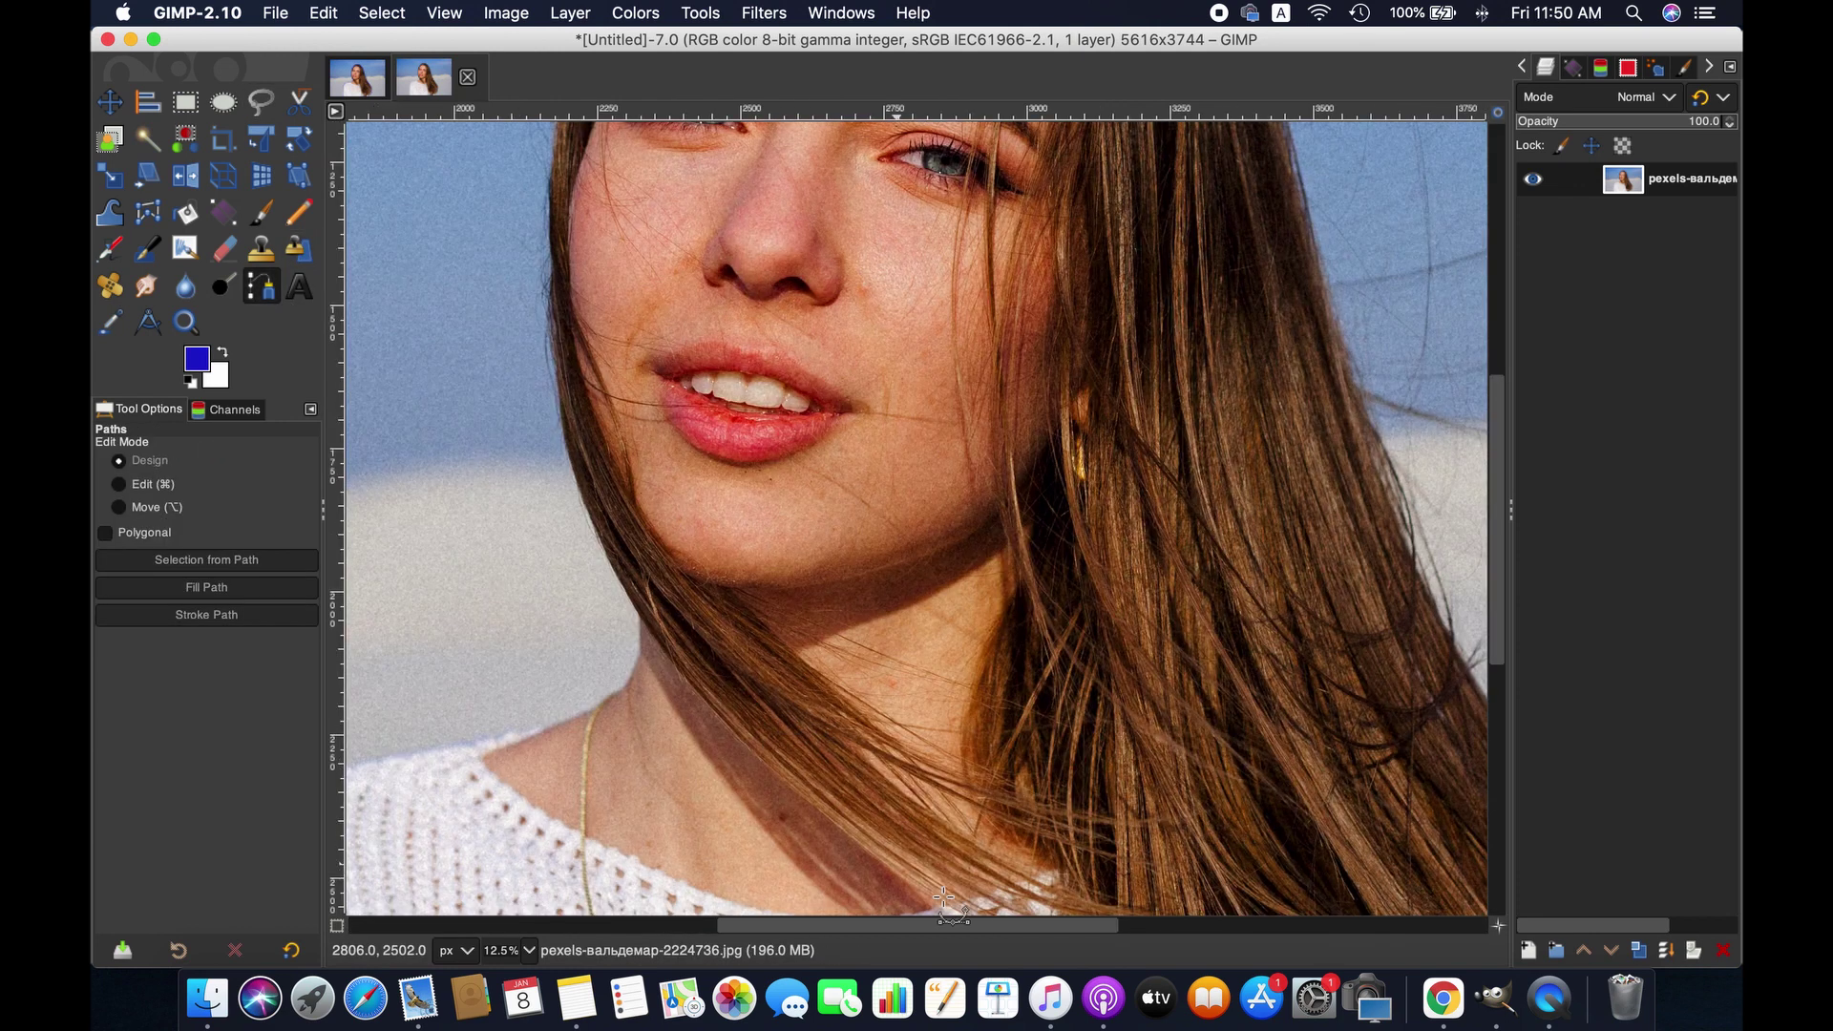
- Start a path at the image's bottom edge by the sleeve and curve its first segment up the sleeve to the shoulder
drag(937, 924, 832, 918)
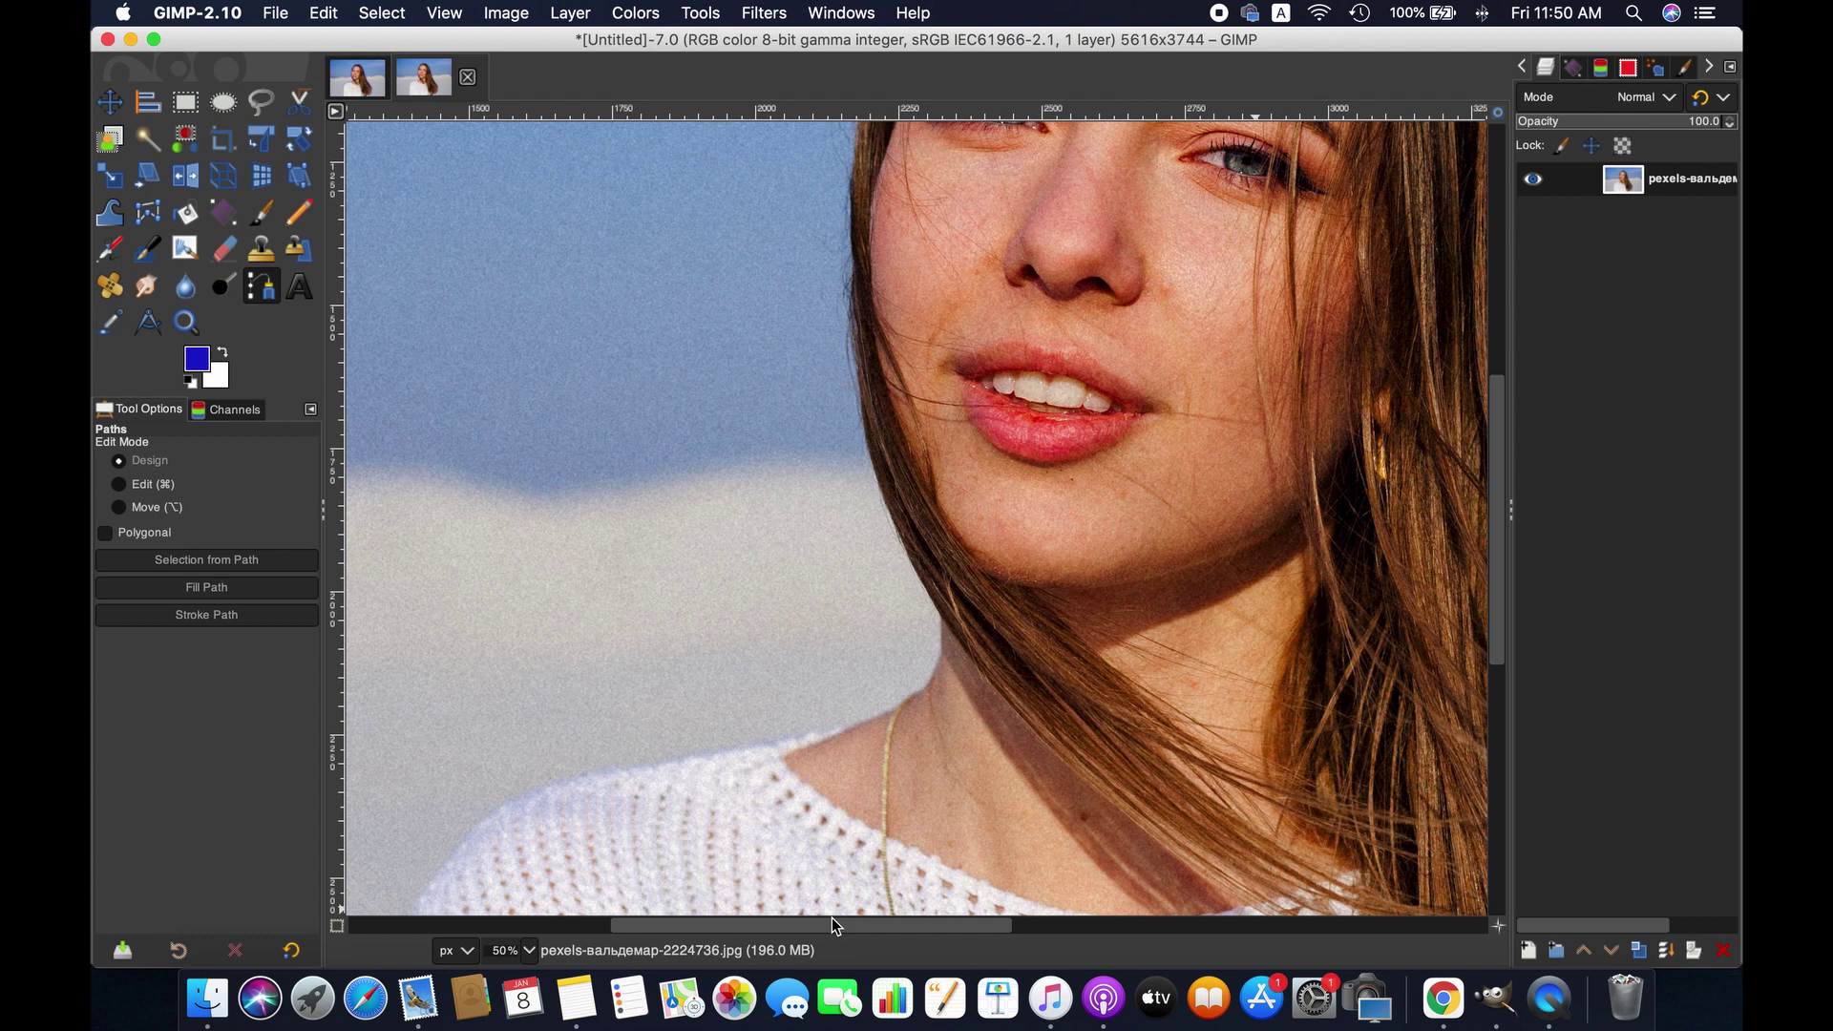
drag(832, 918, 787, 919)
drag(1502, 511, 1471, 724)
click(509, 908)
click(536, 229)
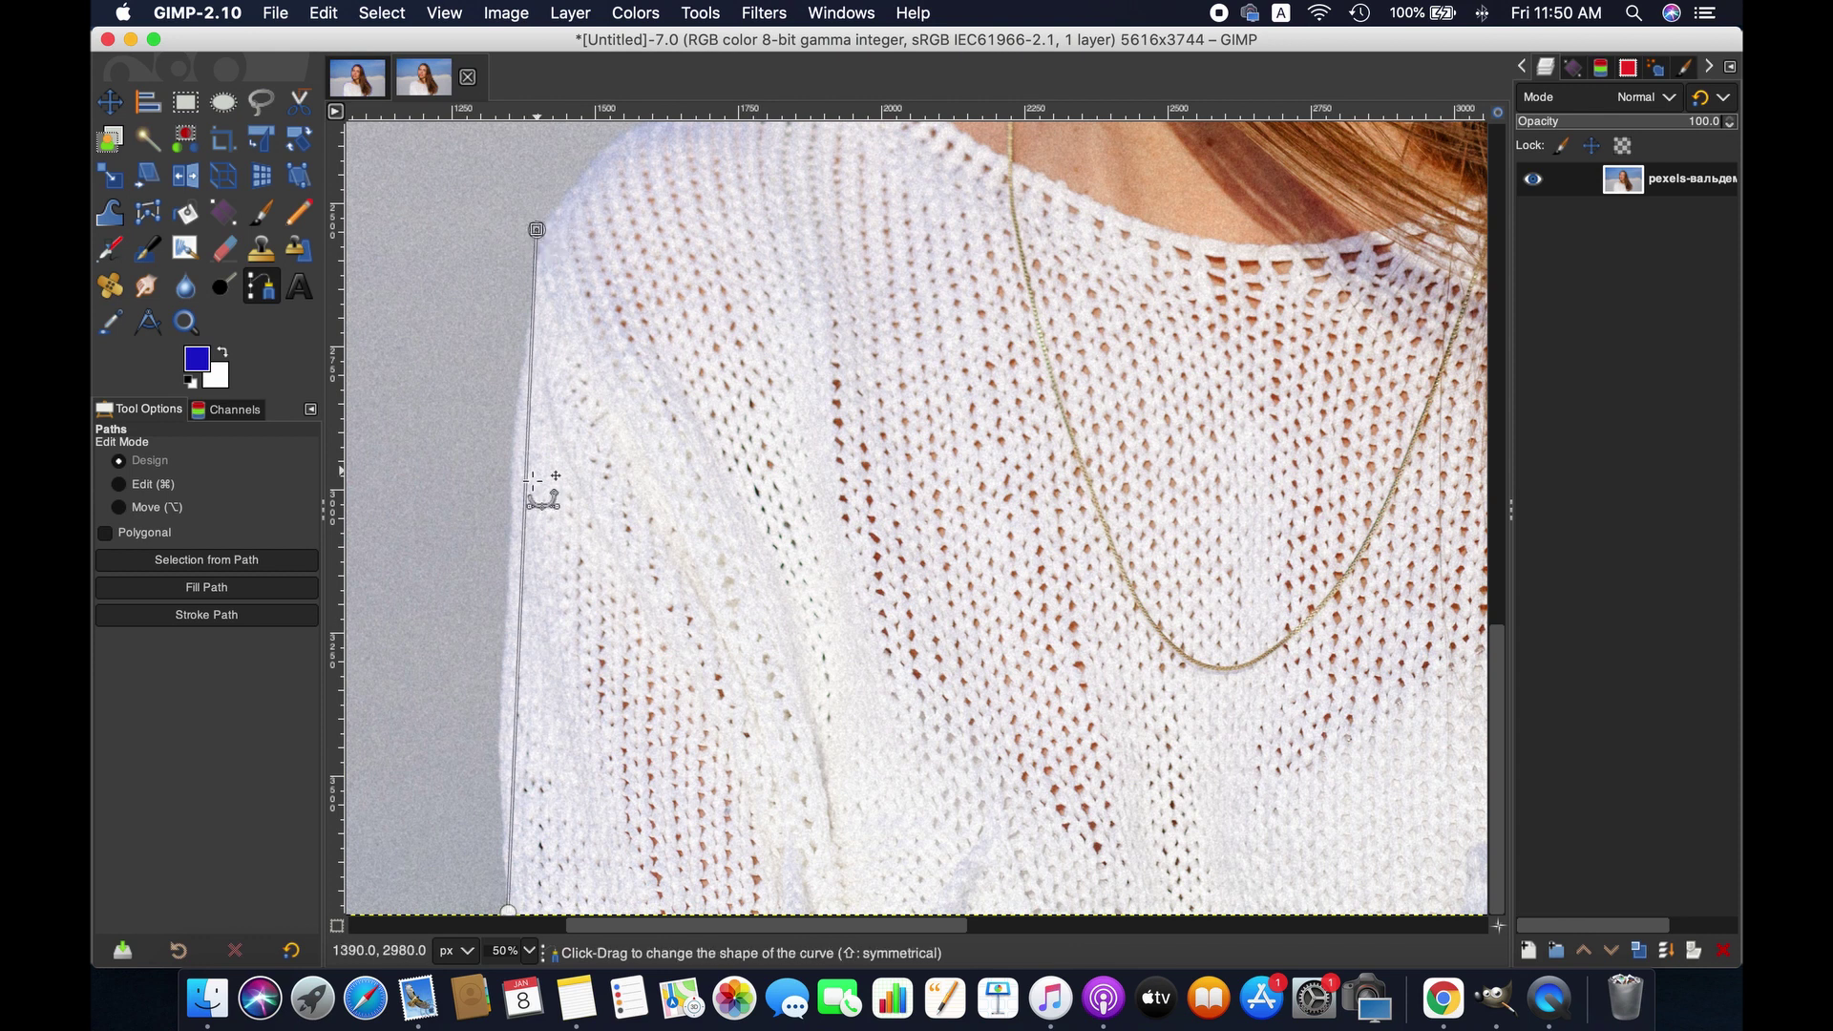
drag(523, 533, 508, 535)
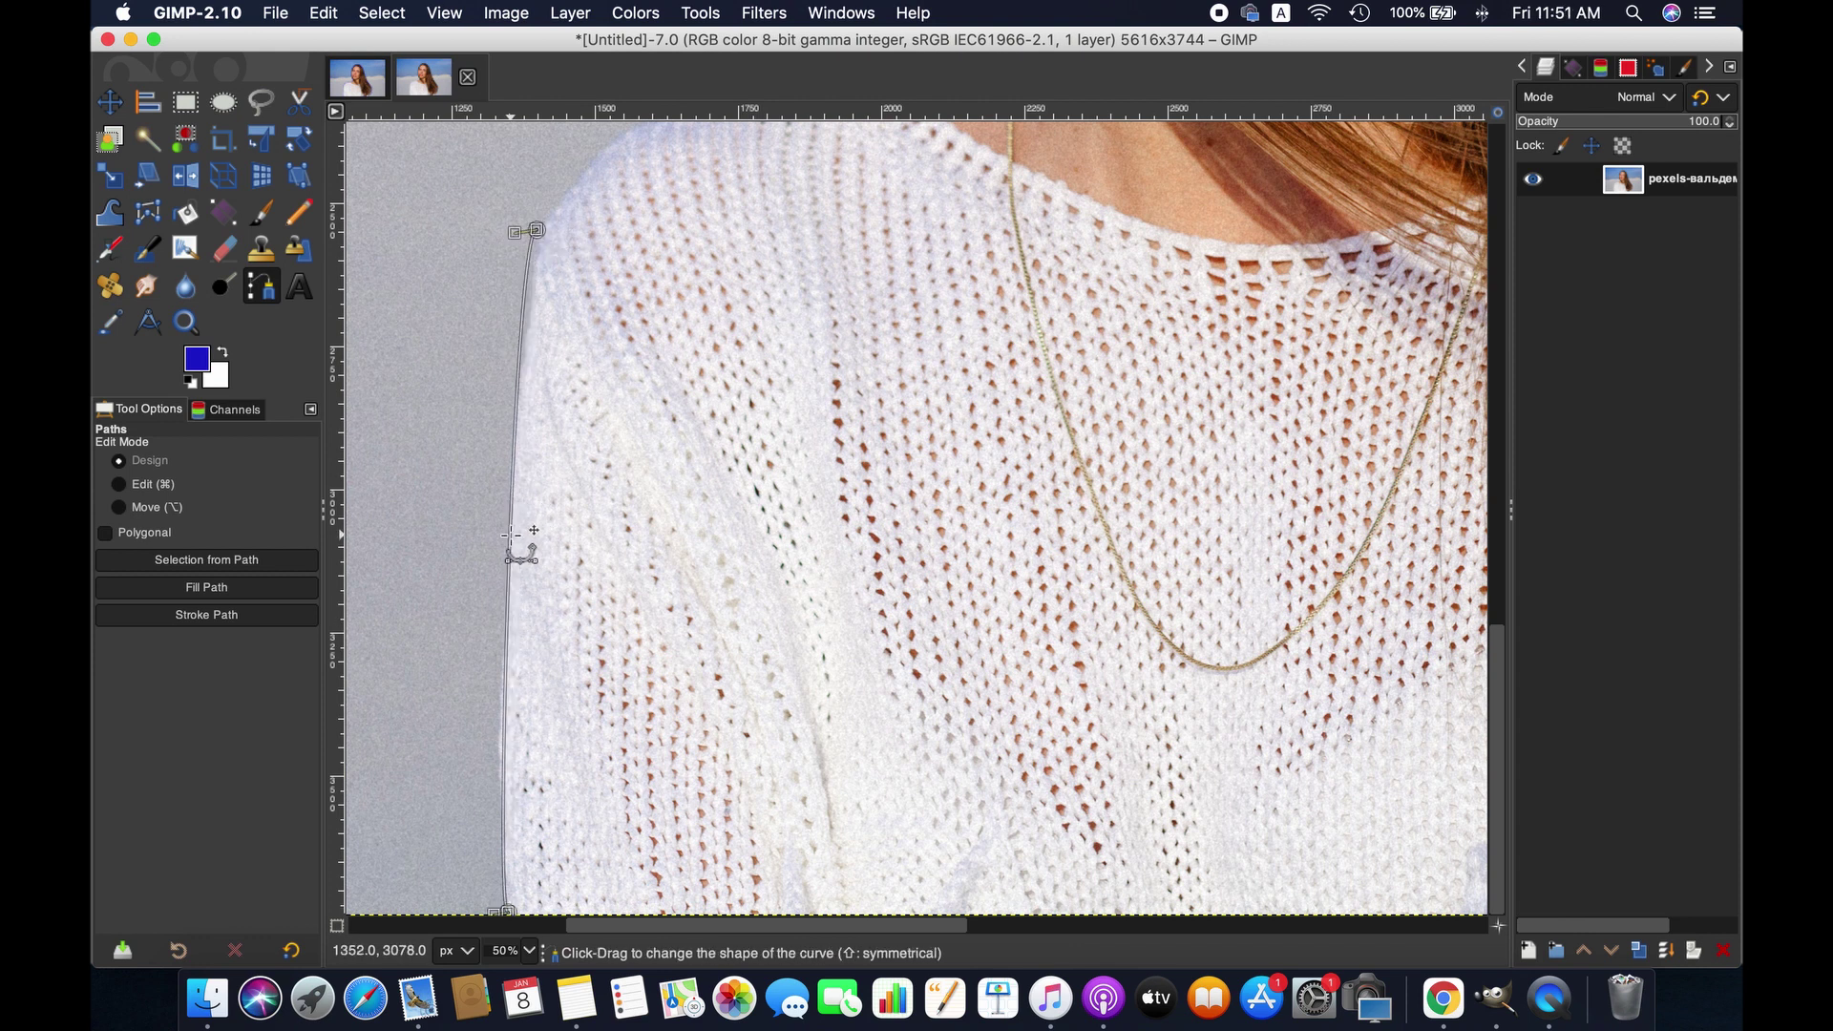
drag(512, 232, 495, 362)
- Extend the path over the shoulder to the base of the neck, curve it along the sweater, and continue up to the hair
drag(1495, 701, 1492, 586)
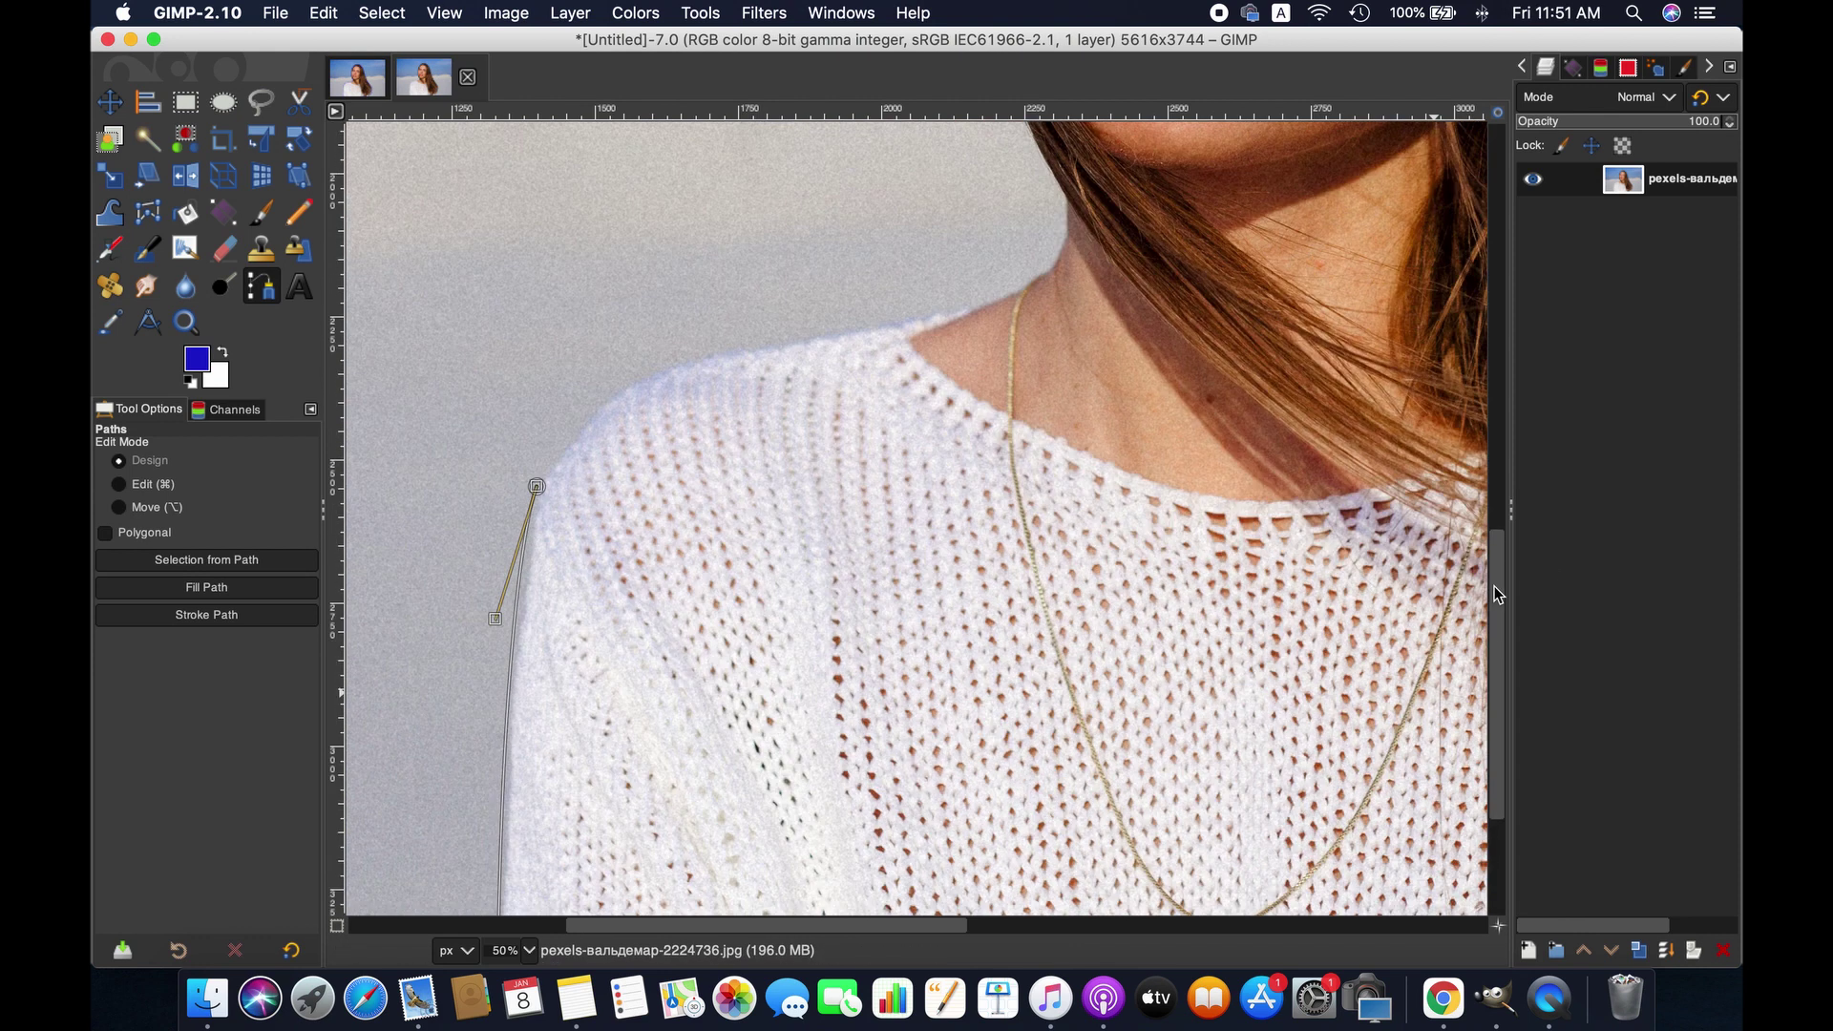
click(1036, 269)
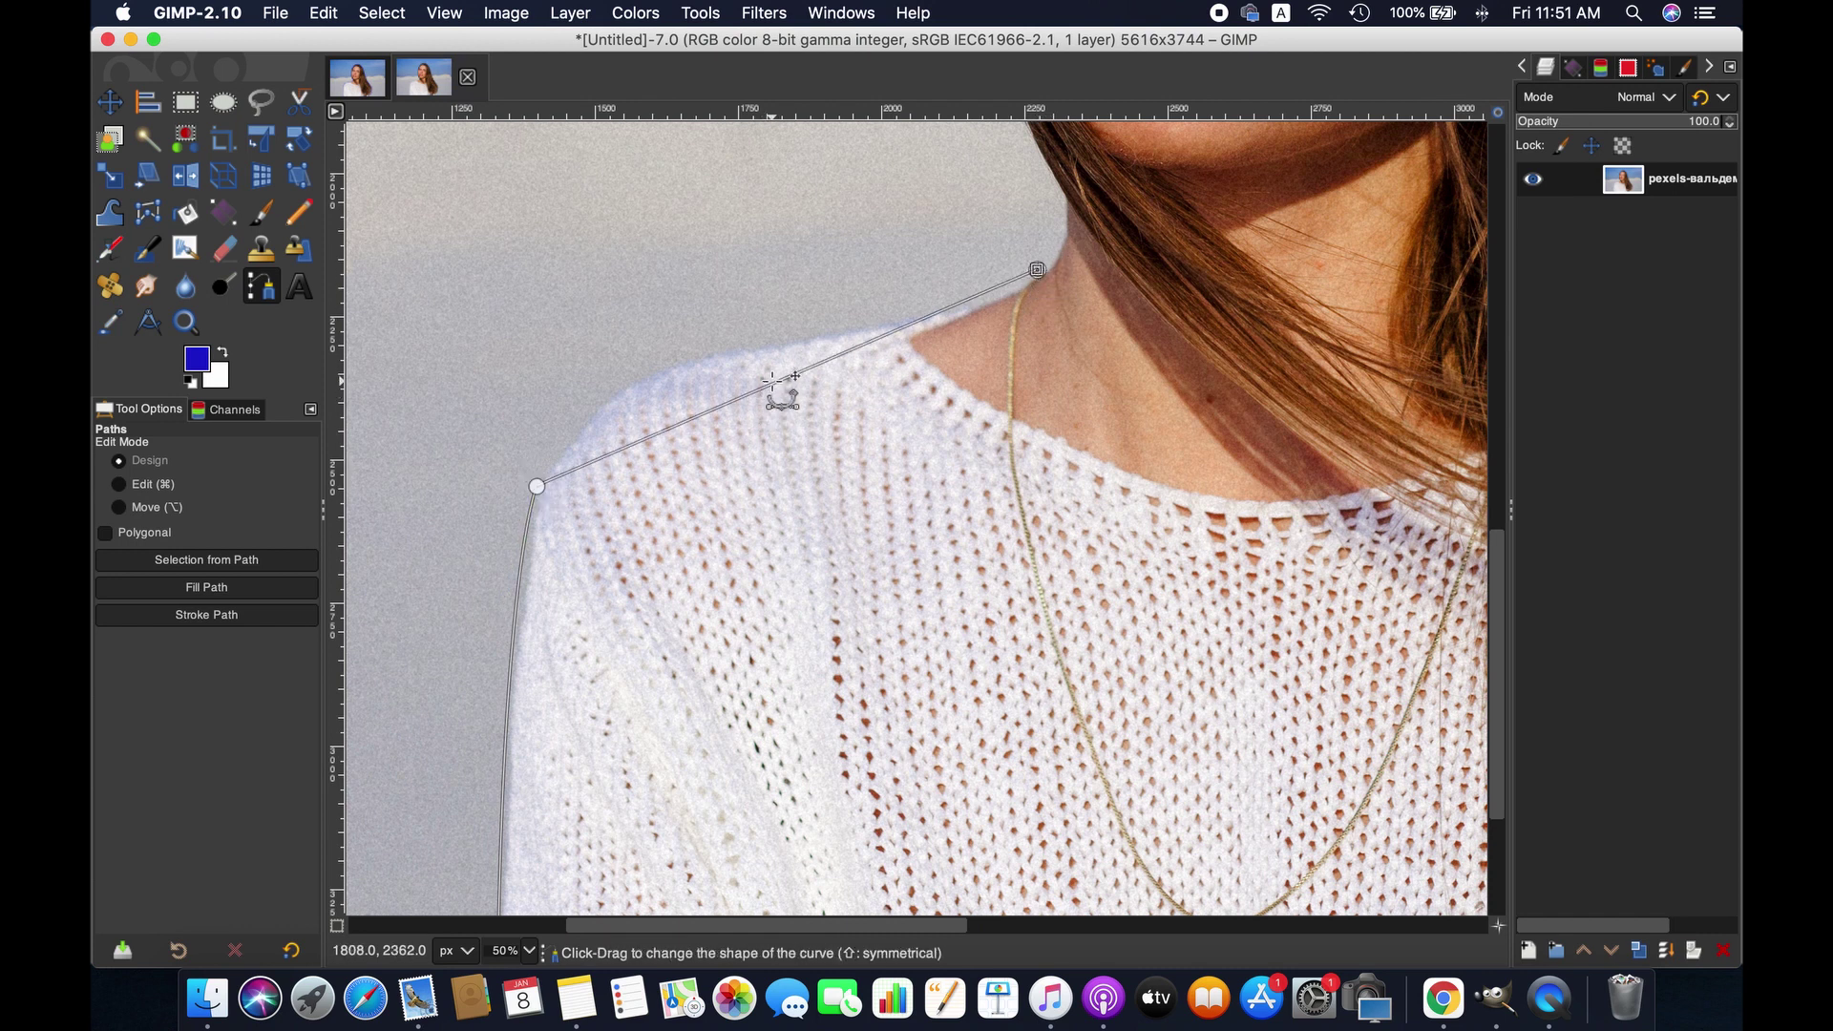
drag(777, 389, 563, 361)
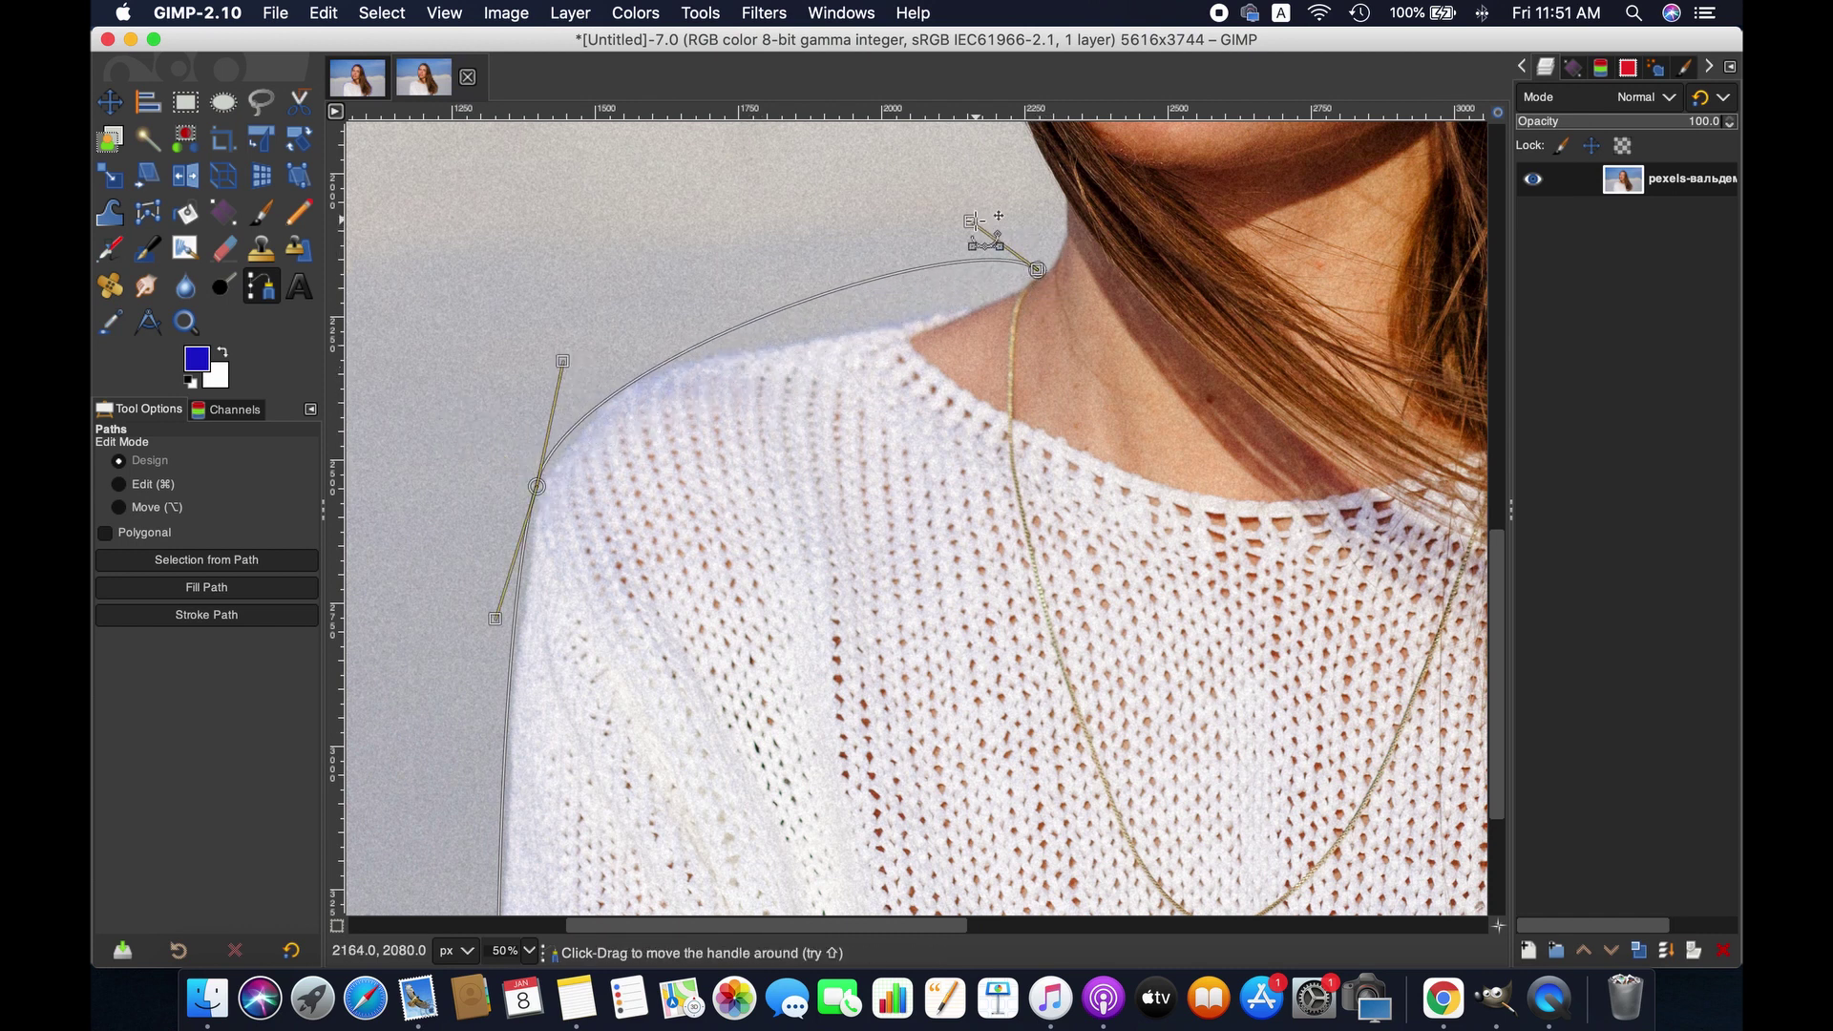
drag(970, 222, 688, 385)
drag(577, 353, 630, 326)
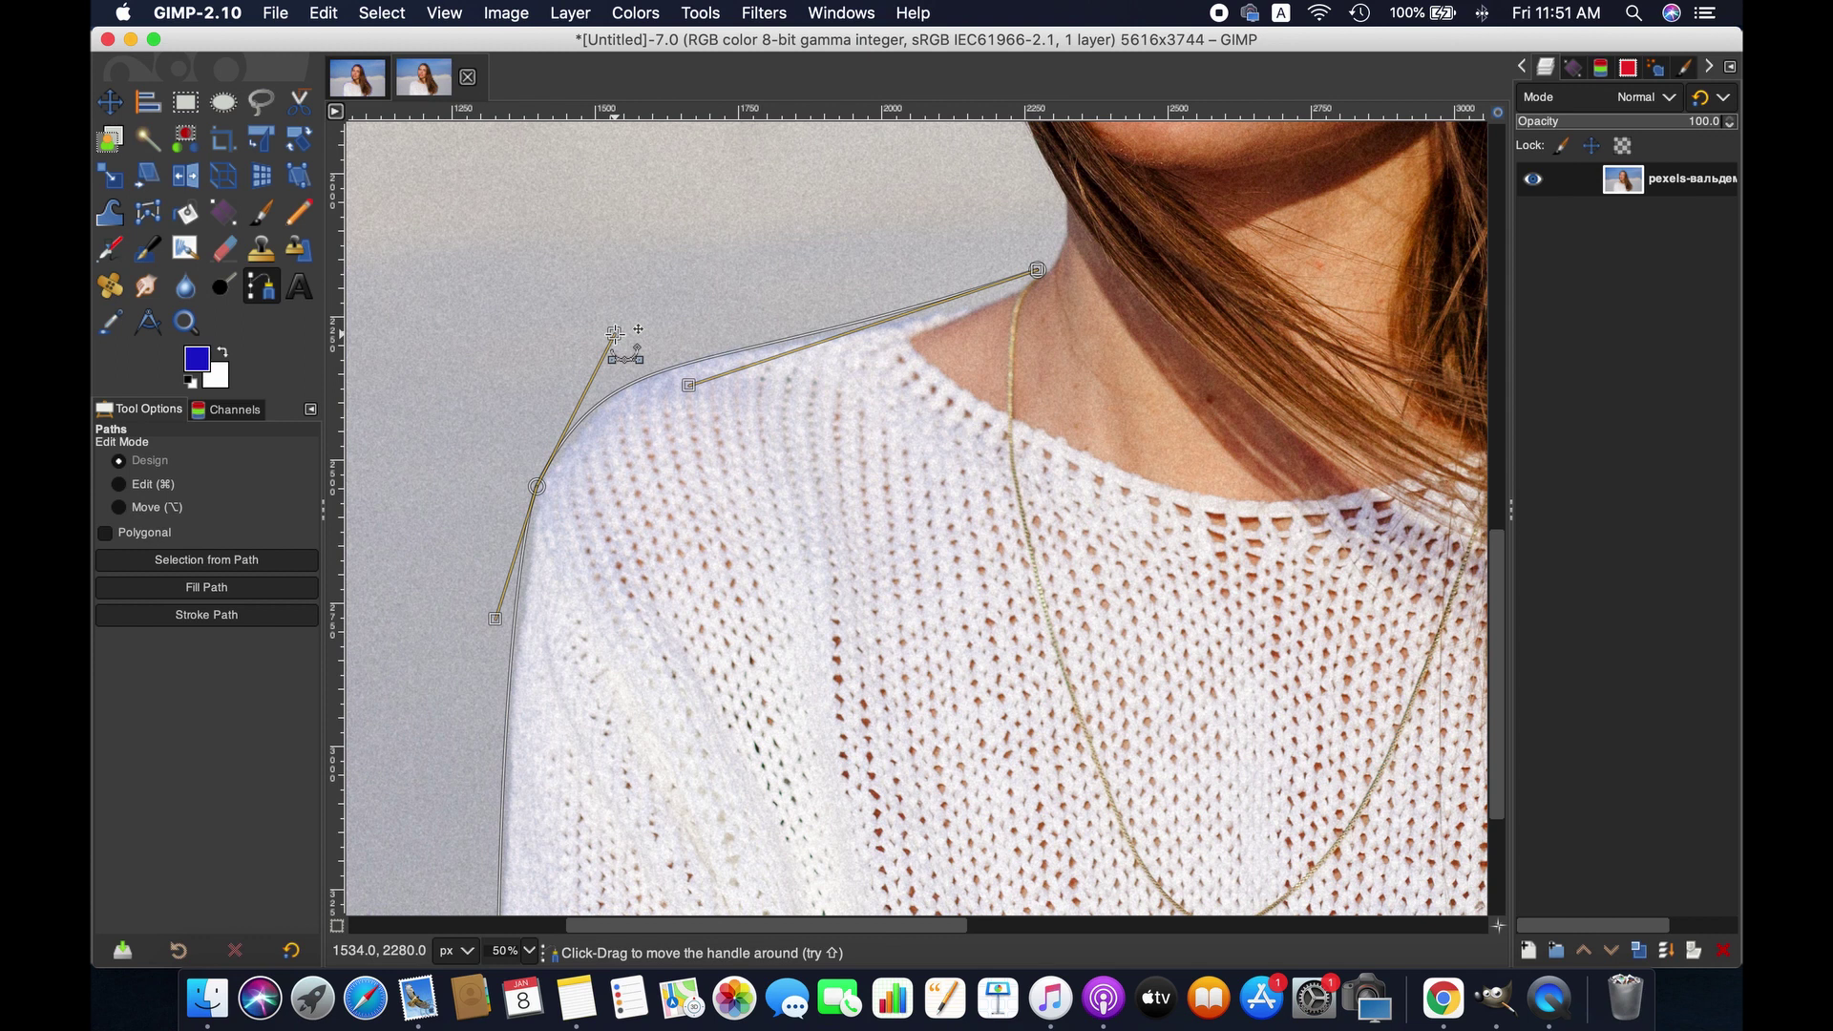
drag(1502, 564, 1500, 468)
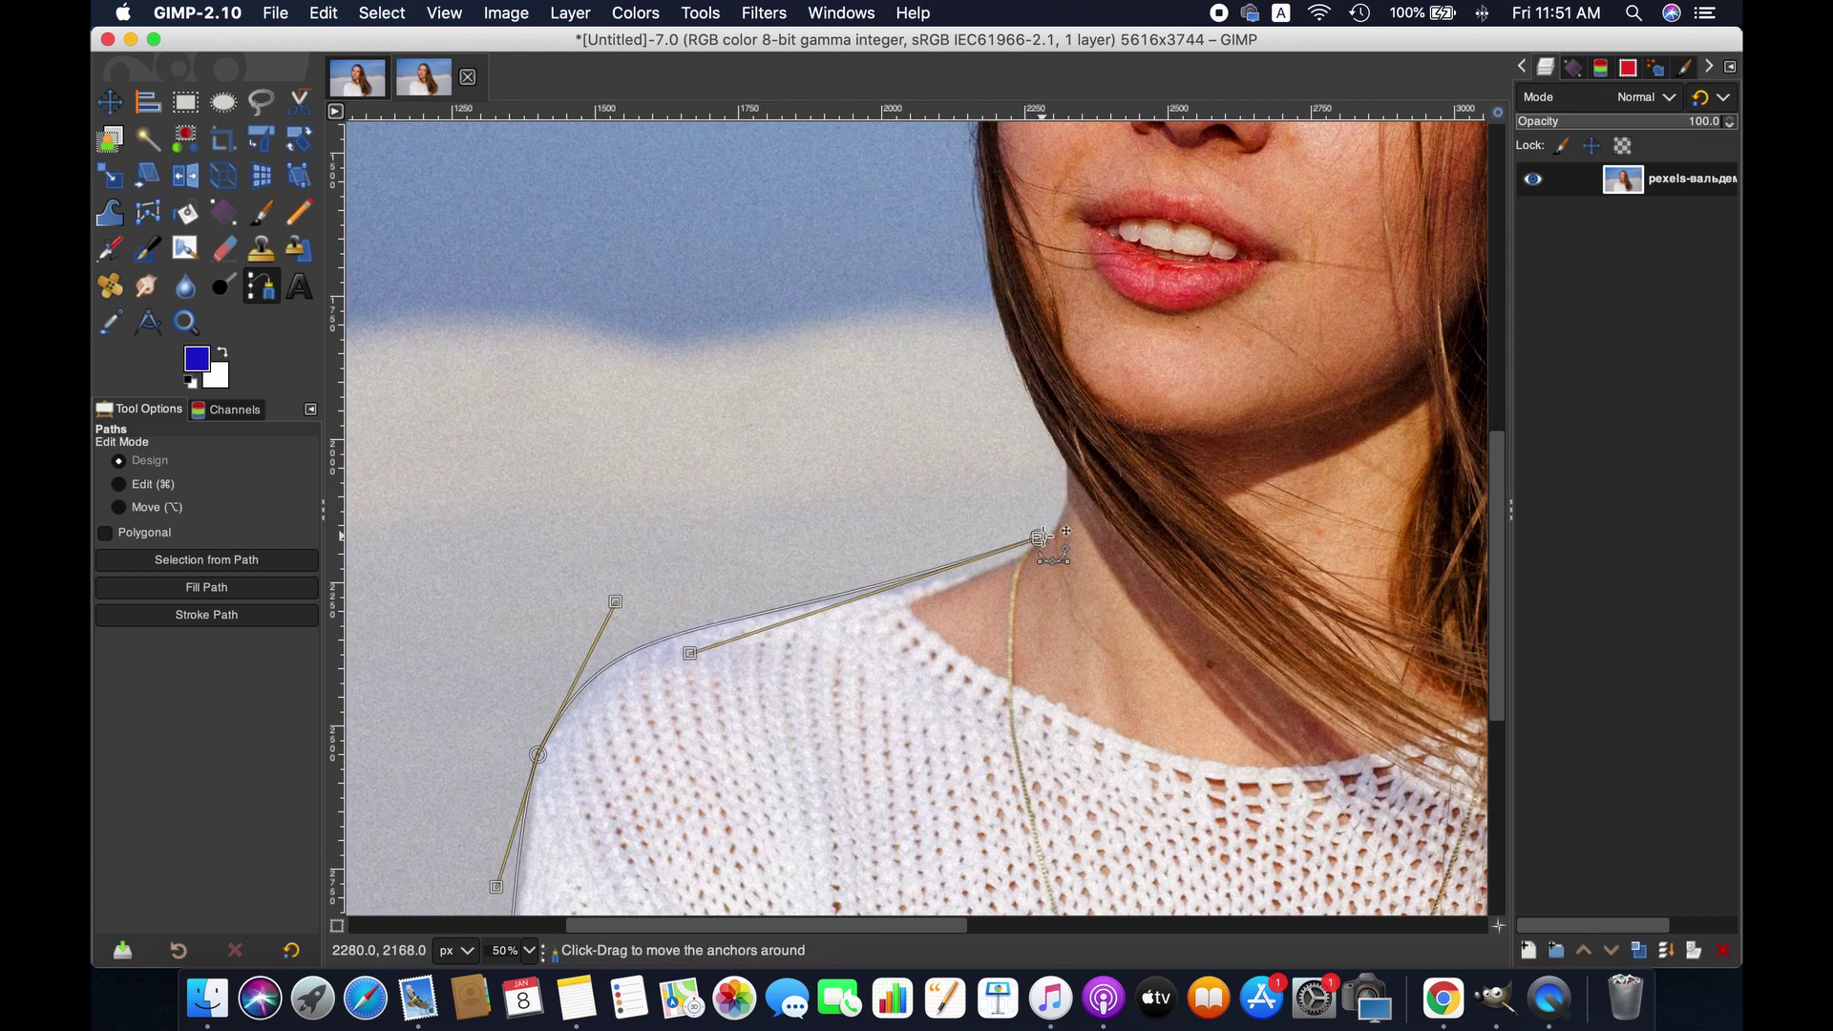
click(1071, 465)
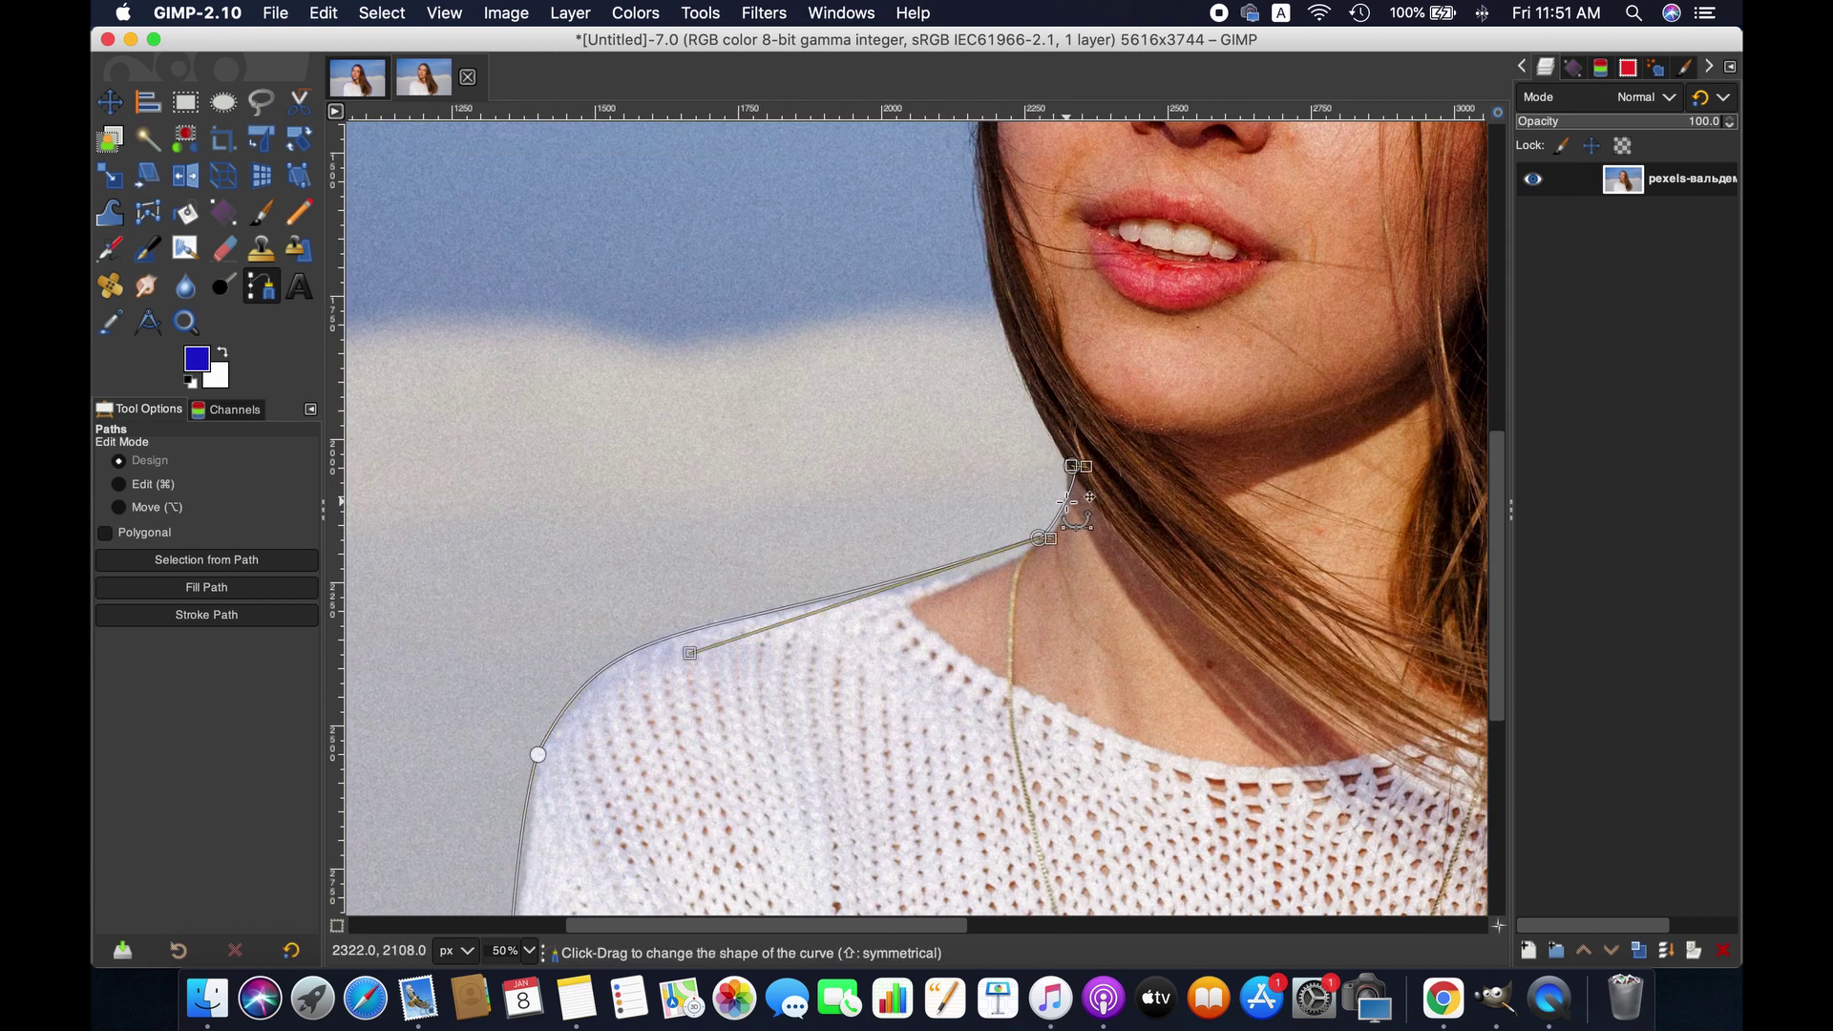
- Continue the path from the neck up the hair edge beside the chin and mouth, bending the segment to follow the hair
drag(1499, 552, 1498, 405)
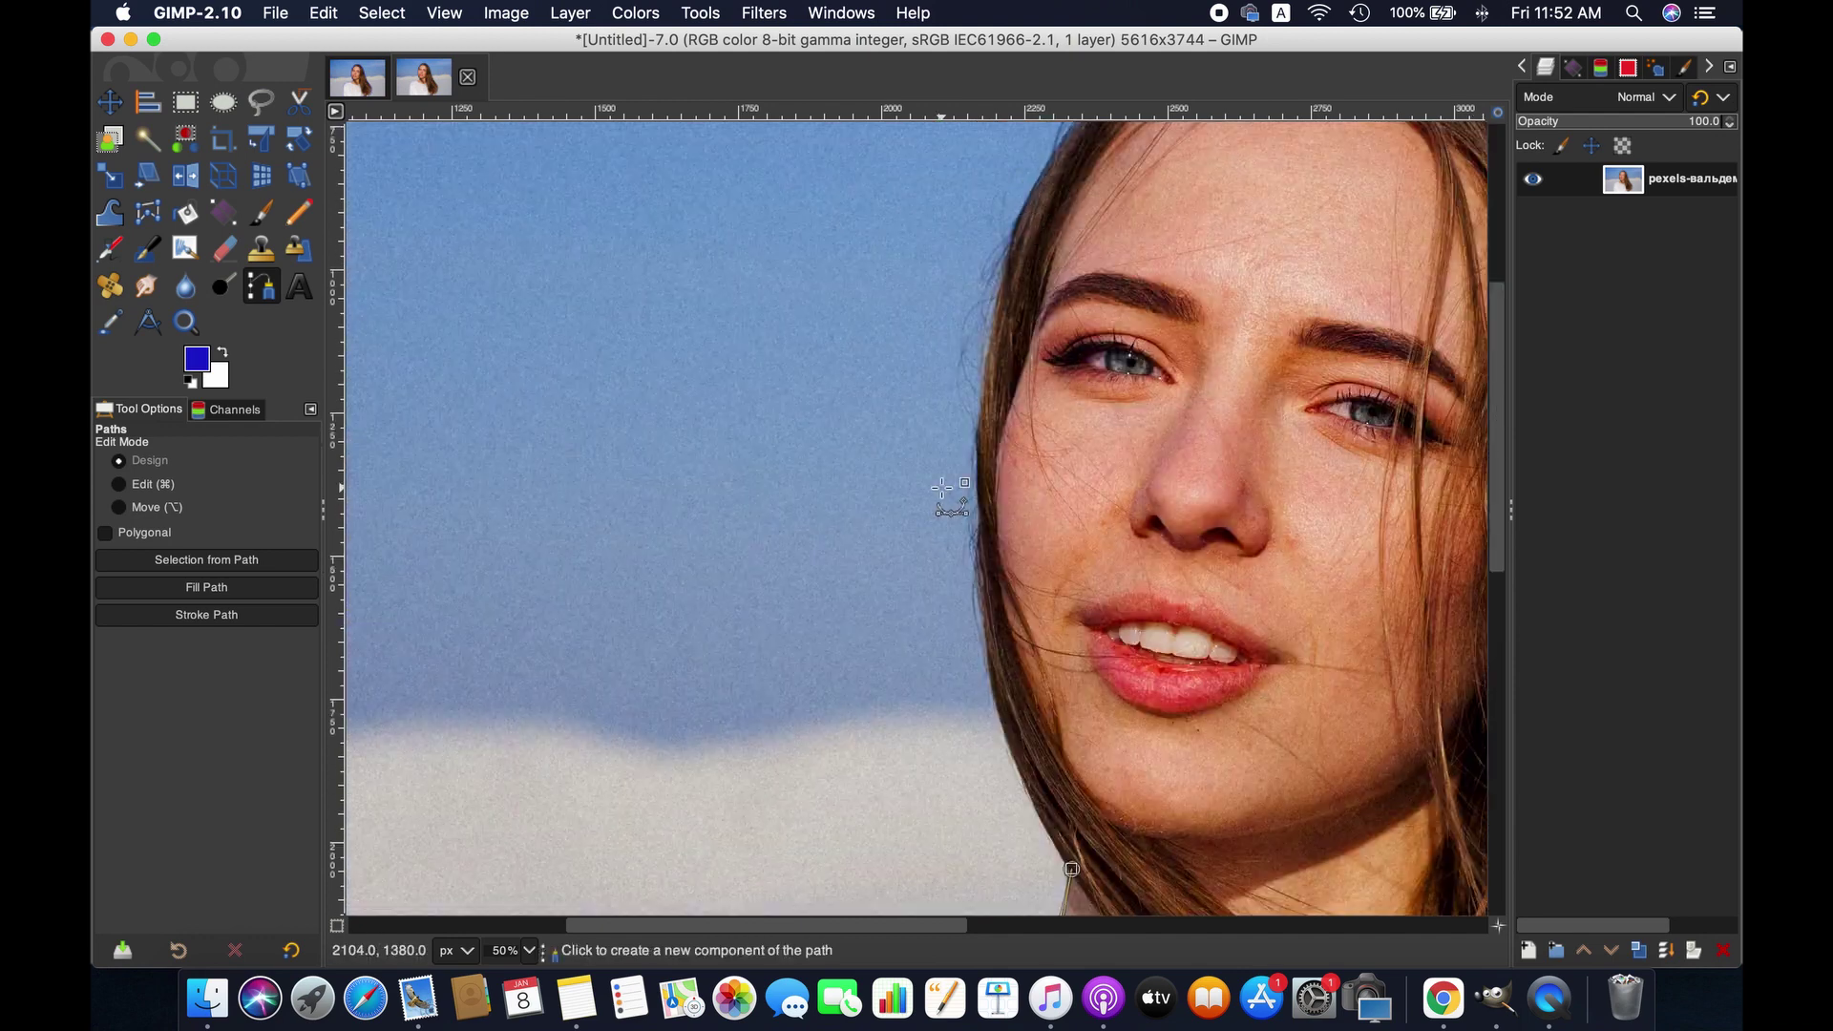
click(526, 950)
click(509, 863)
mouse_move(1499, 468)
mouse_down()
mouse_move(1499, 579)
mouse_move(1497, 450)
mouse_up()
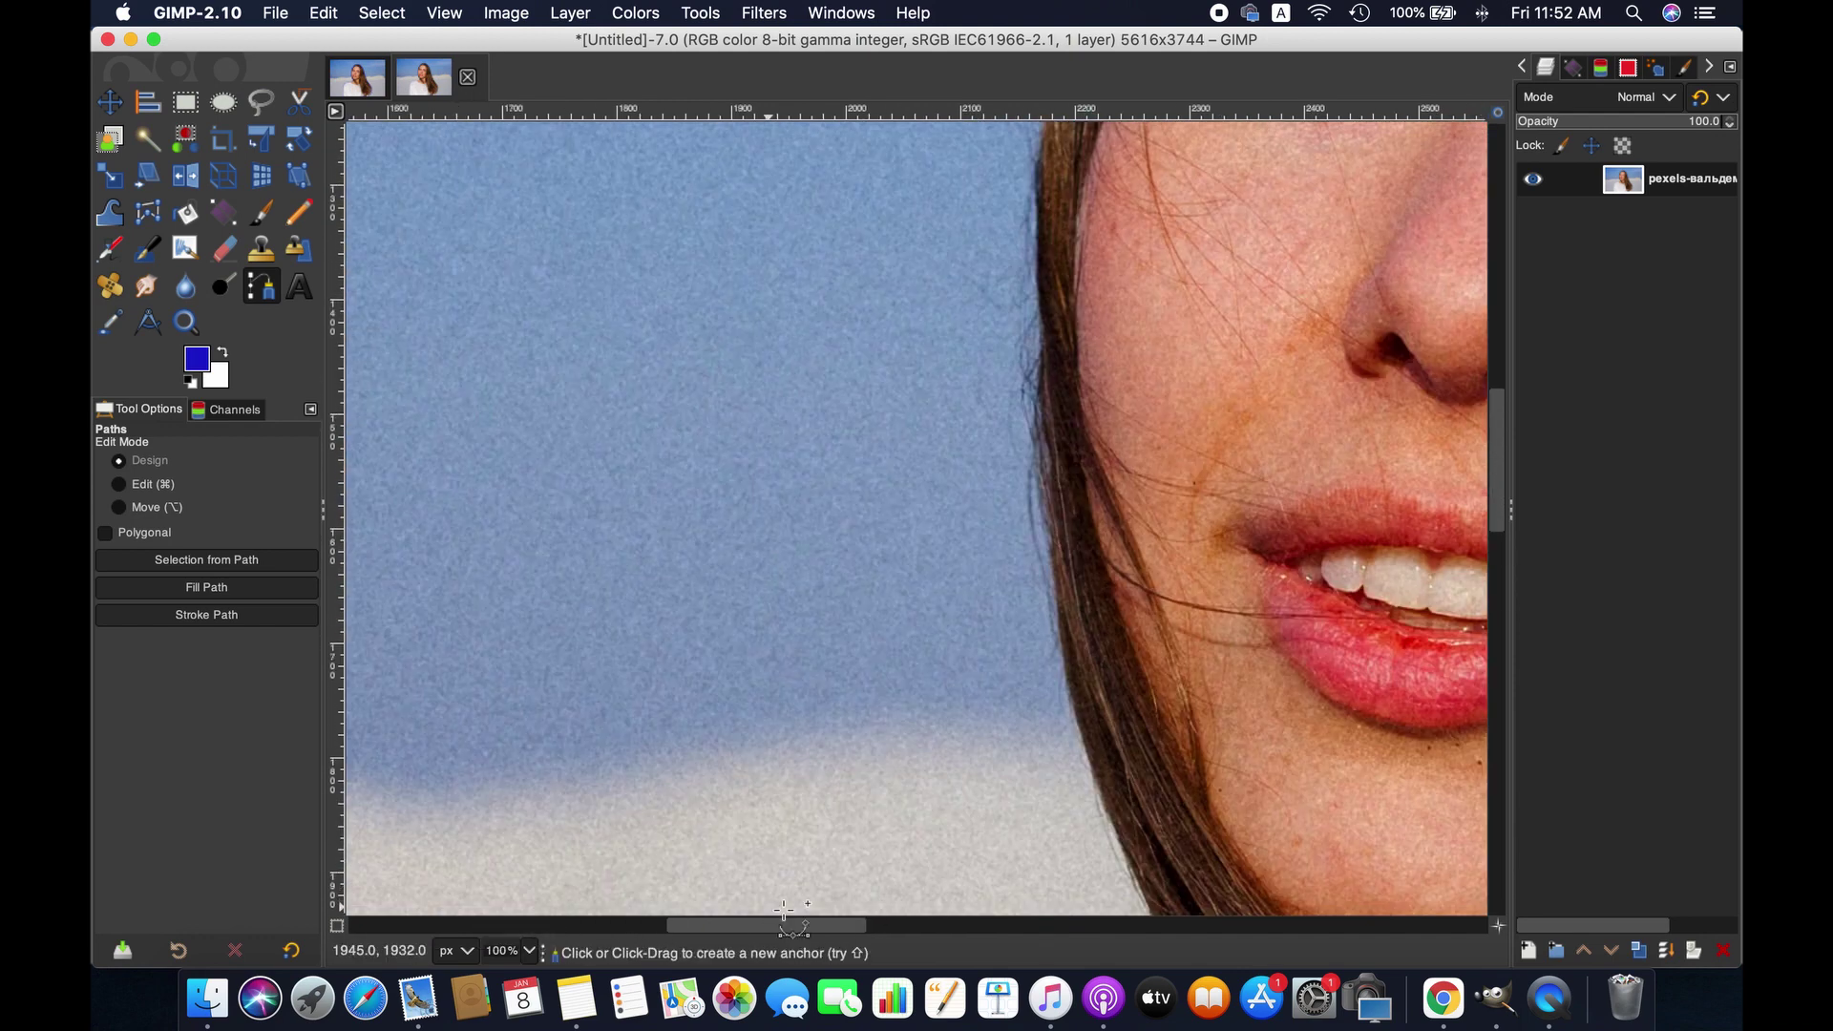
drag(783, 924, 838, 924)
drag(1499, 422, 1494, 489)
click(728, 667)
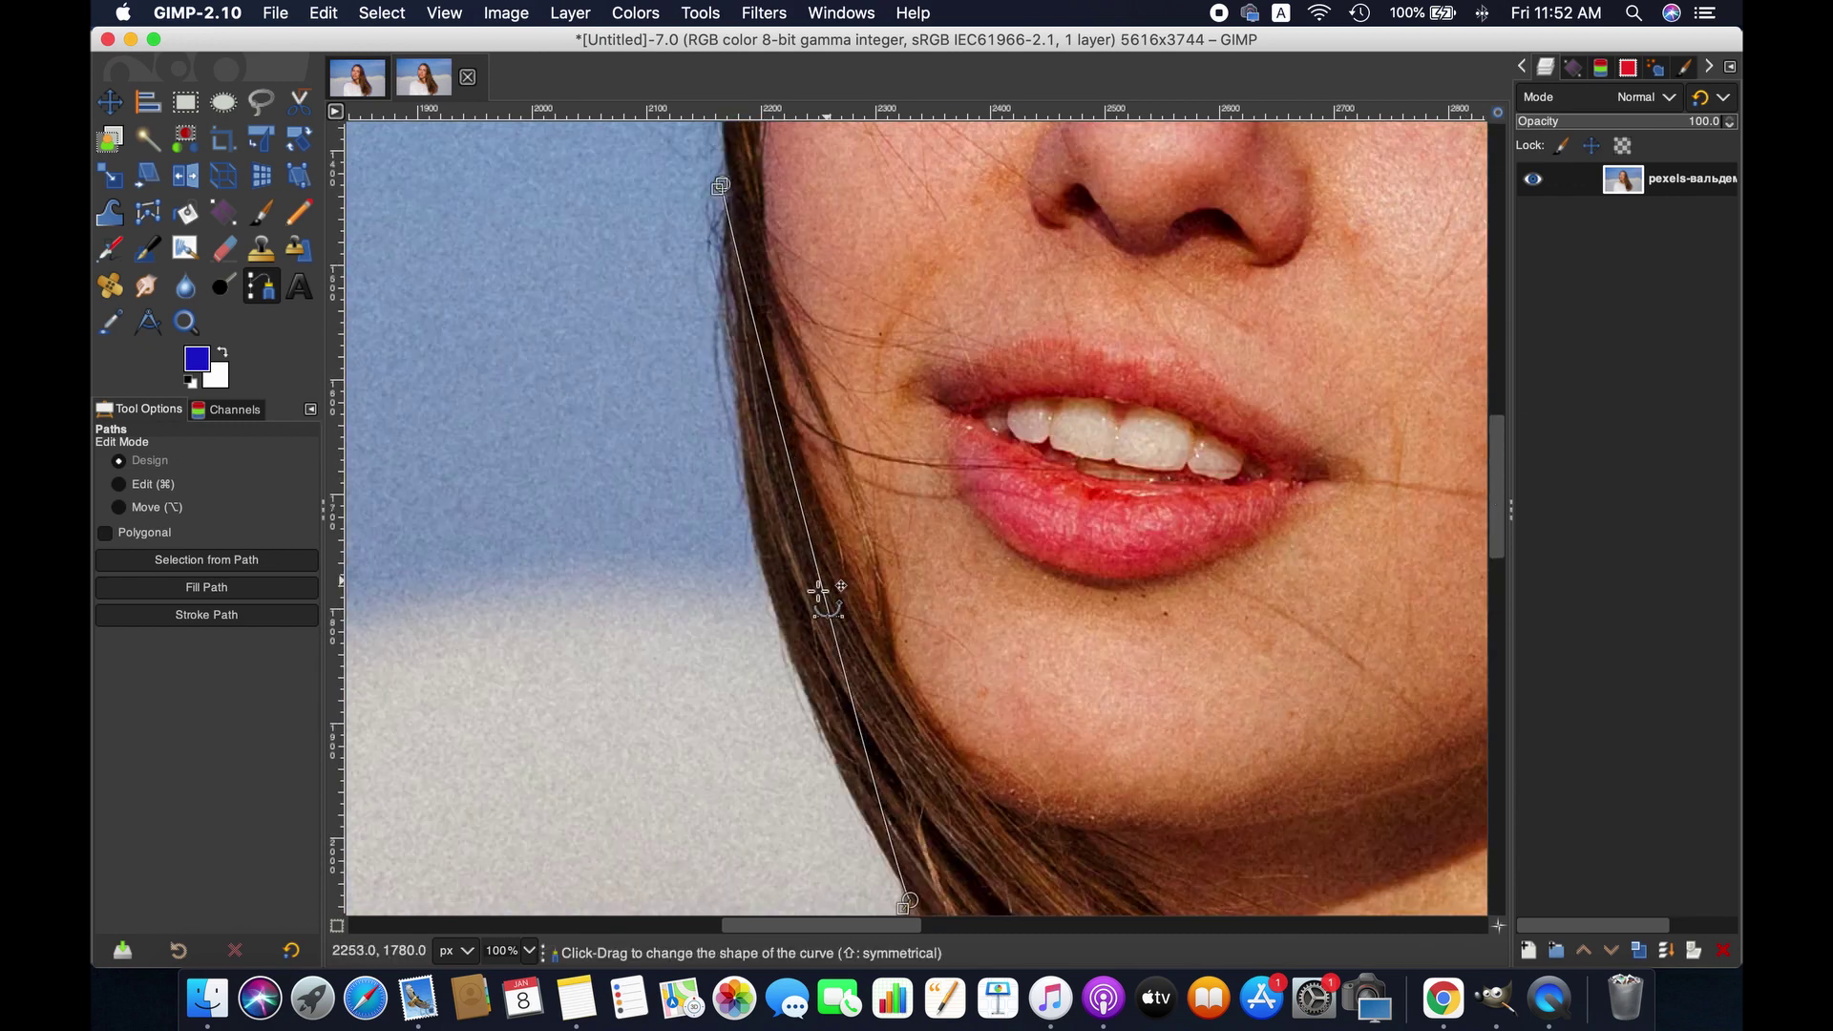
drag(818, 592, 766, 630)
drag(1497, 459, 1497, 501)
drag(819, 748, 709, 368)
drag(1499, 510, 1499, 429)
mouse_move(668, 427)
mouse_down()
mouse_move(700, 571)
mouse_move(683, 537)
mouse_move(701, 419)
mouse_up()
- Extend the path up the hair edge beside the eye and forehead, curving the segment tightly against the hair
drag(1499, 425, 1498, 323)
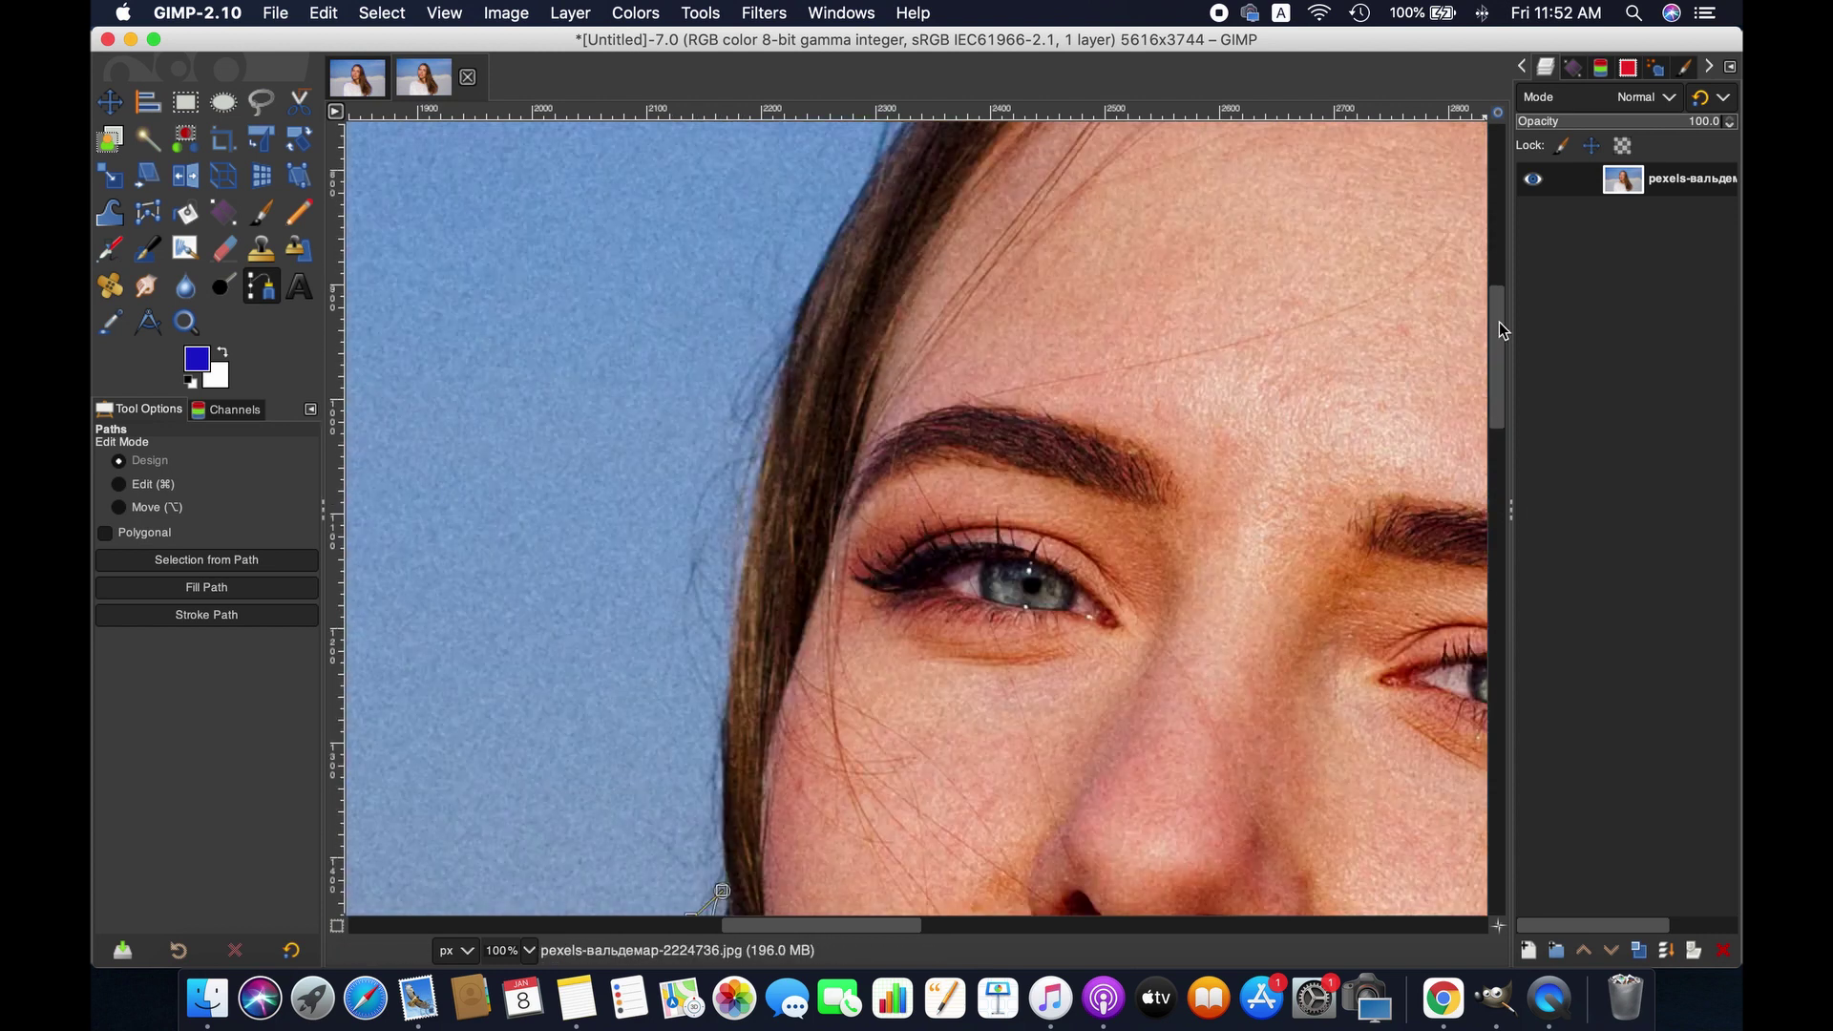
click(527, 950)
click(506, 902)
key(ctrl+z)
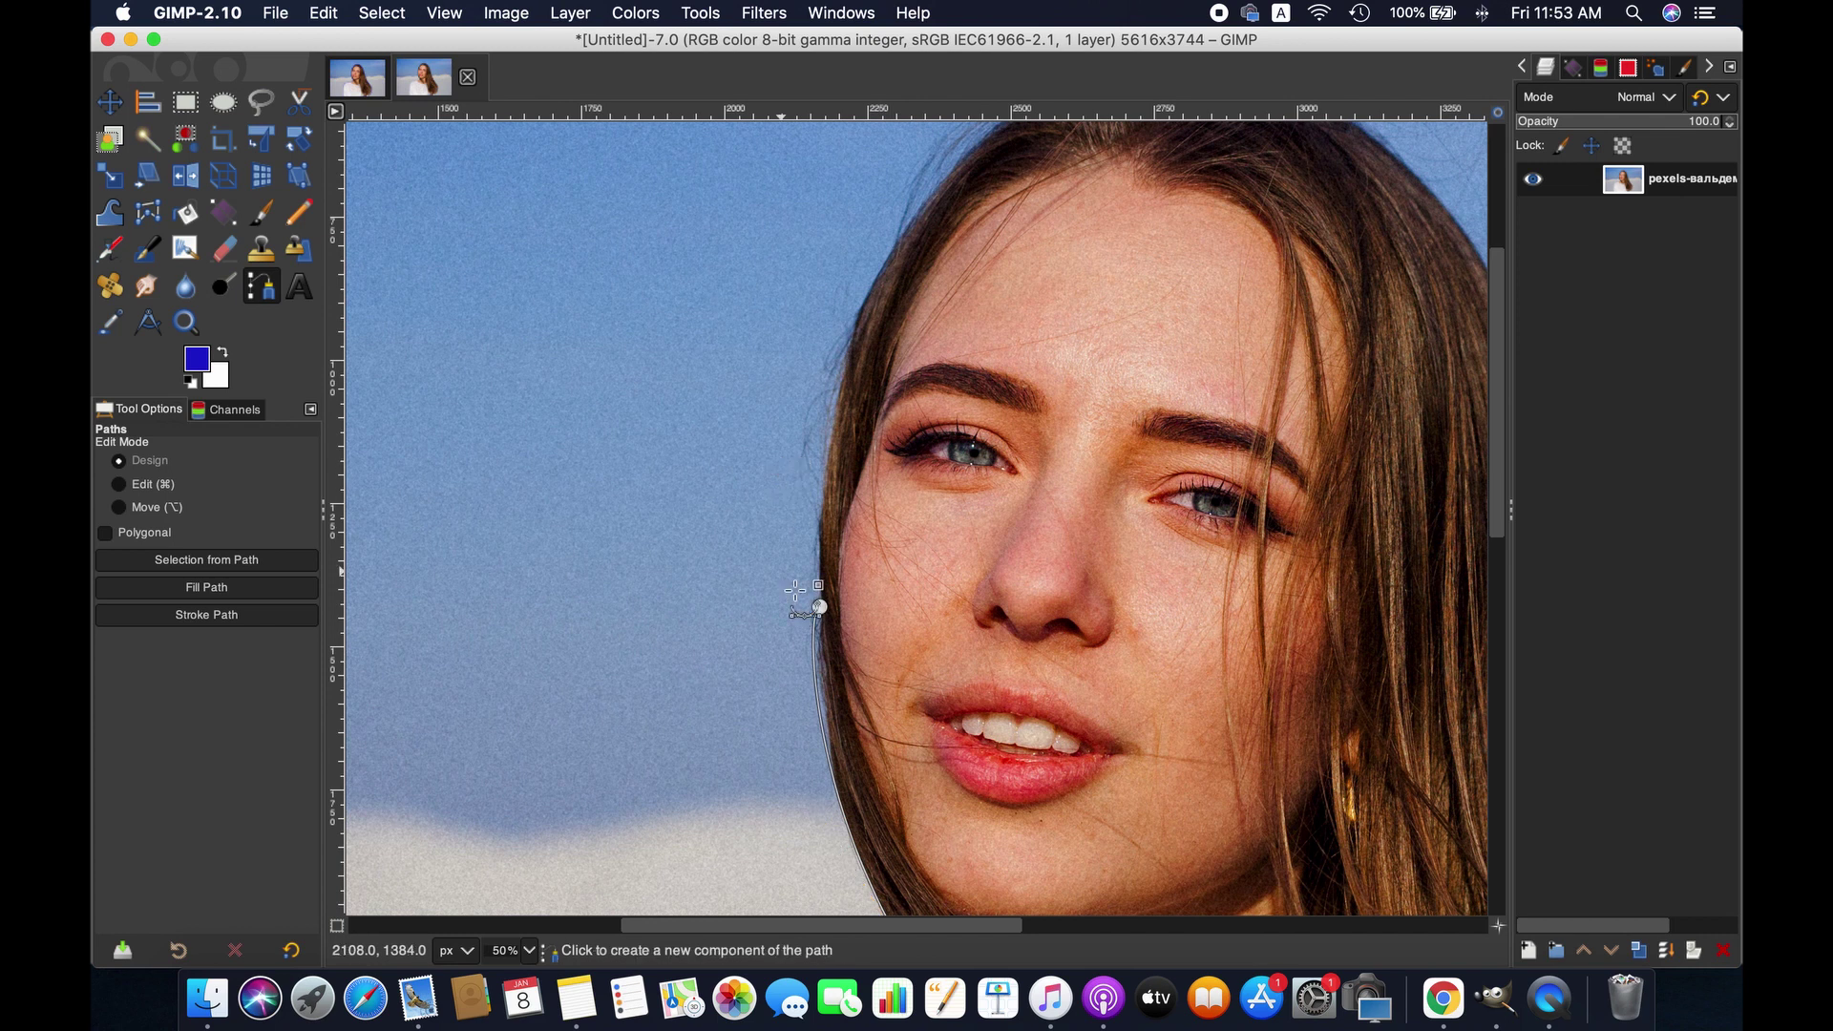
click(958, 154)
drag(887, 392, 840, 356)
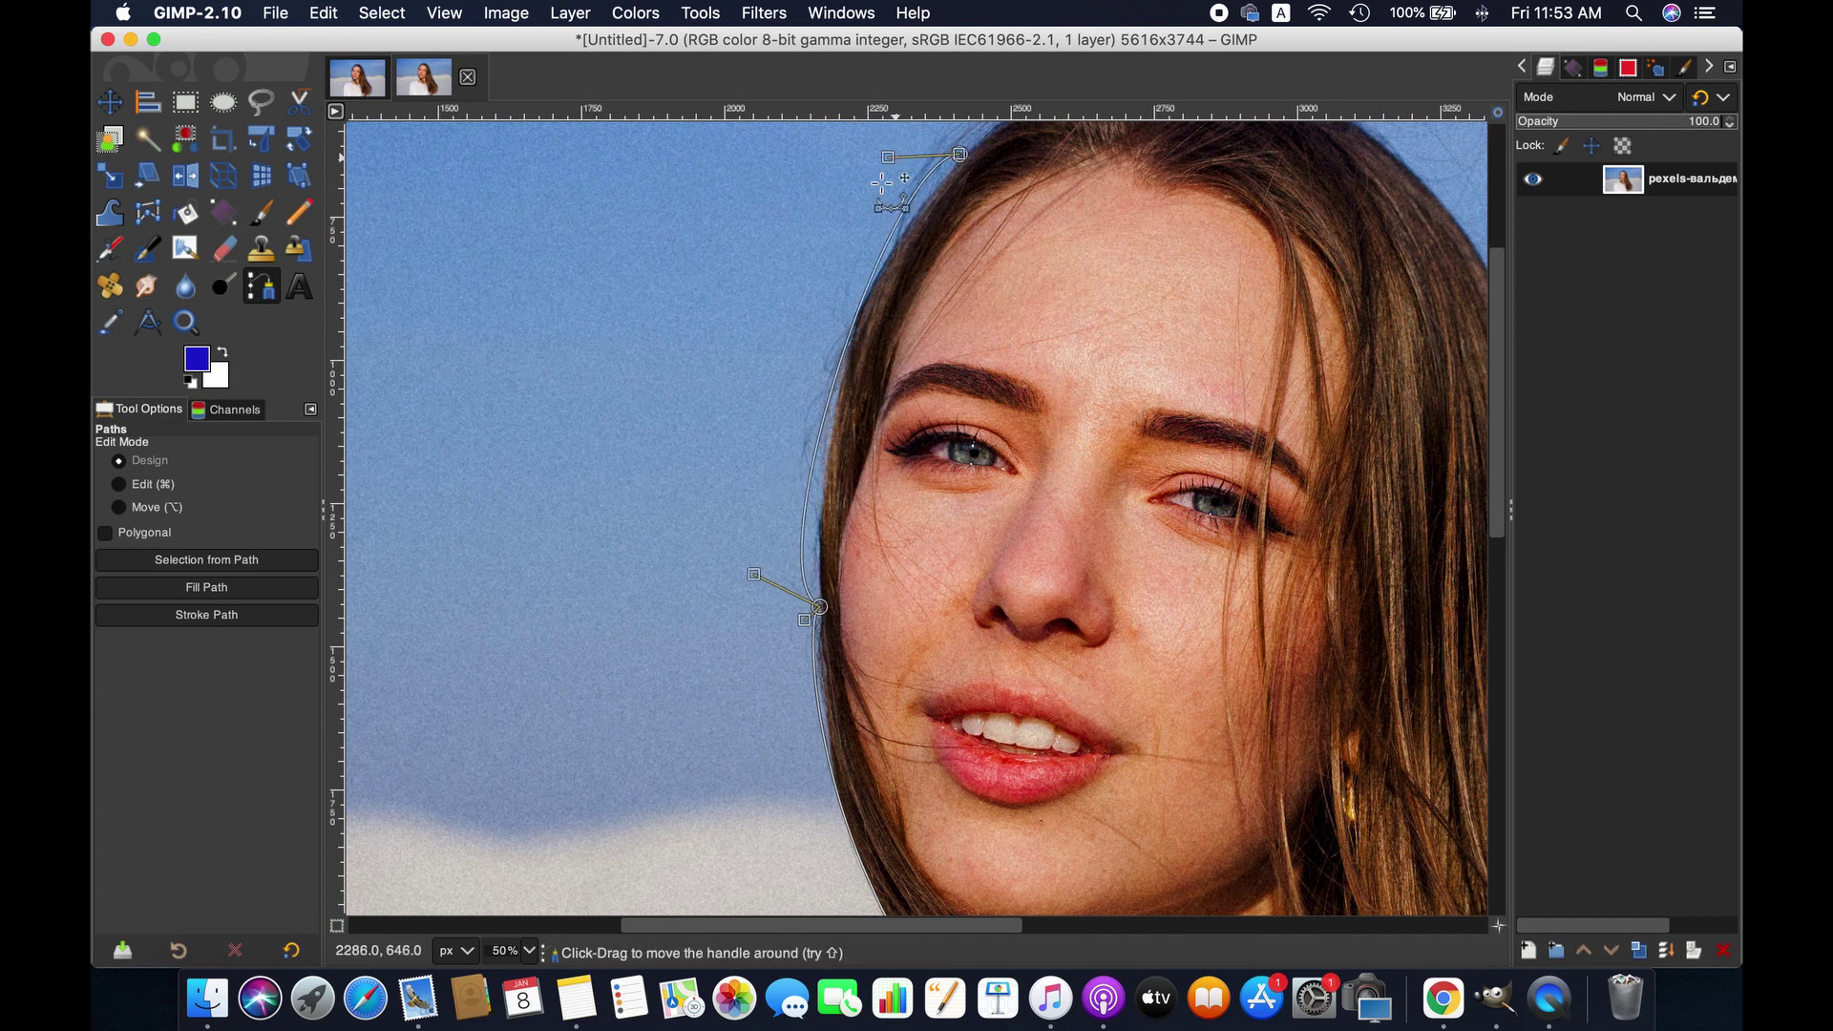
drag(881, 181, 826, 441)
- Carry the path up to the crown of the head and shape its handles so the curve follows the top hairline
drag(1495, 370, 1495, 264)
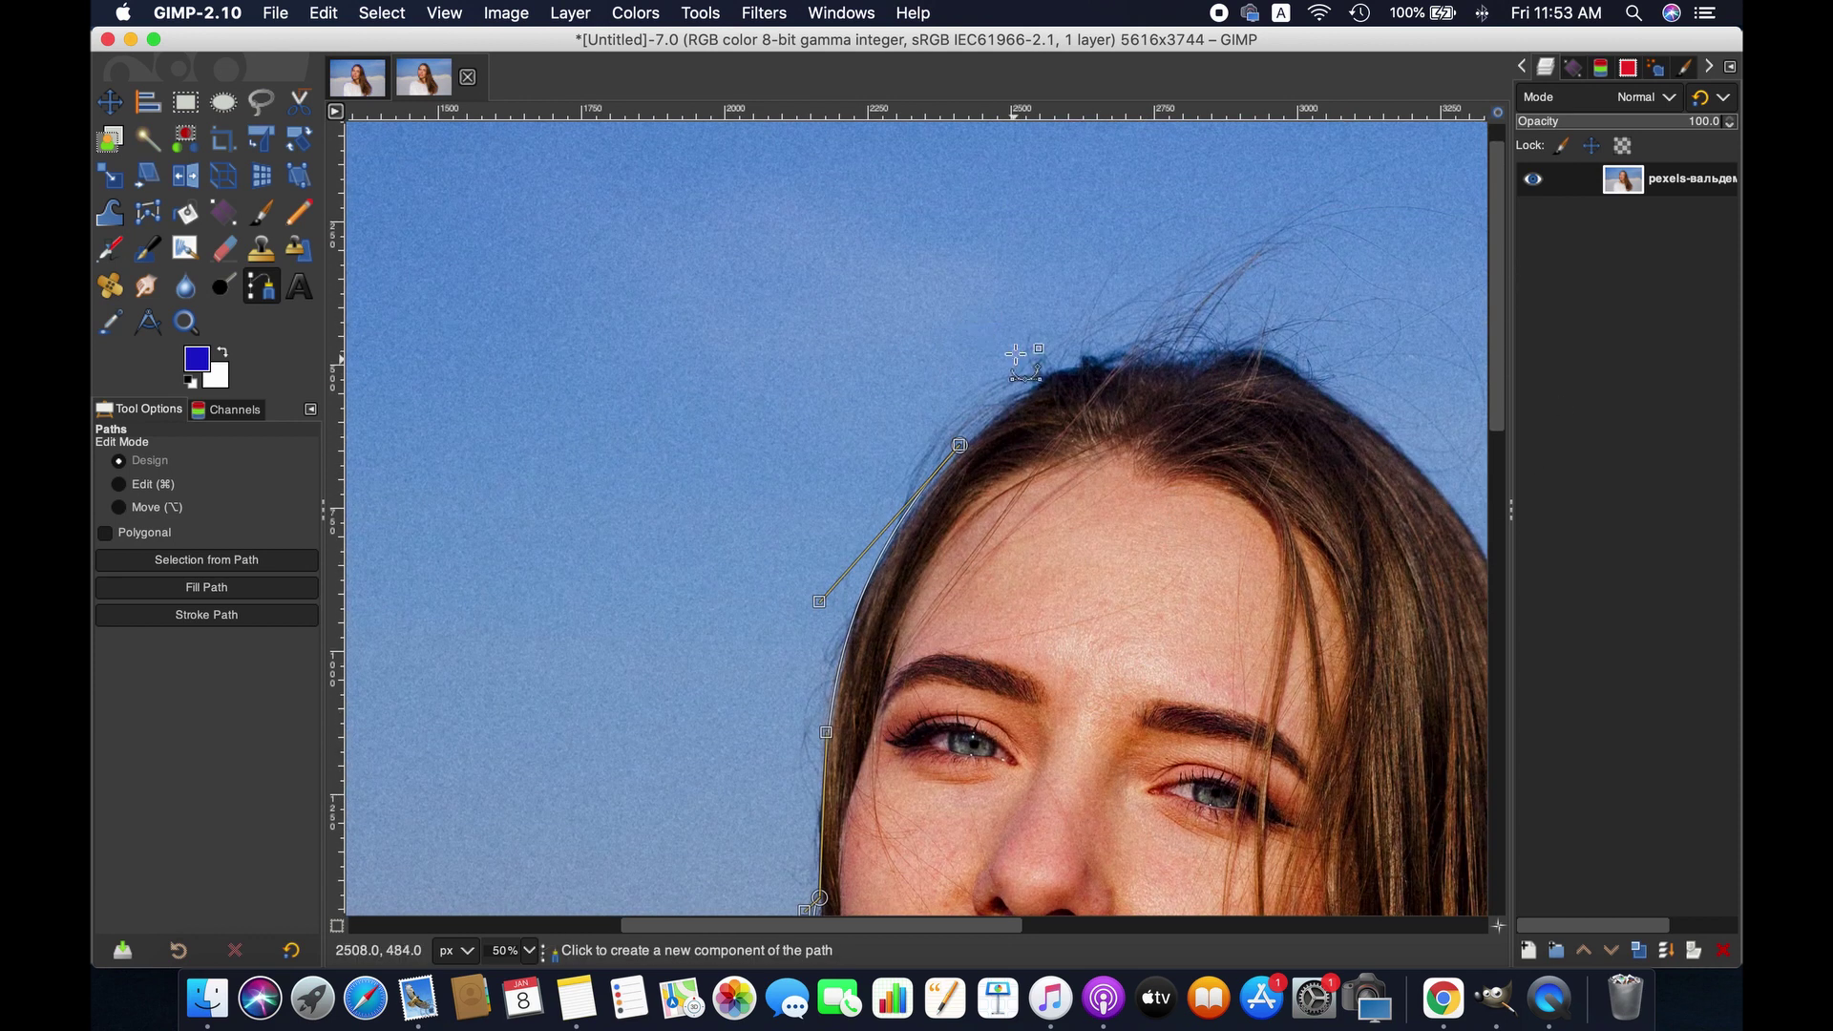
click(1015, 354)
key(BackSpace)
click(959, 445)
click(1201, 348)
drag(1105, 393, 1093, 361)
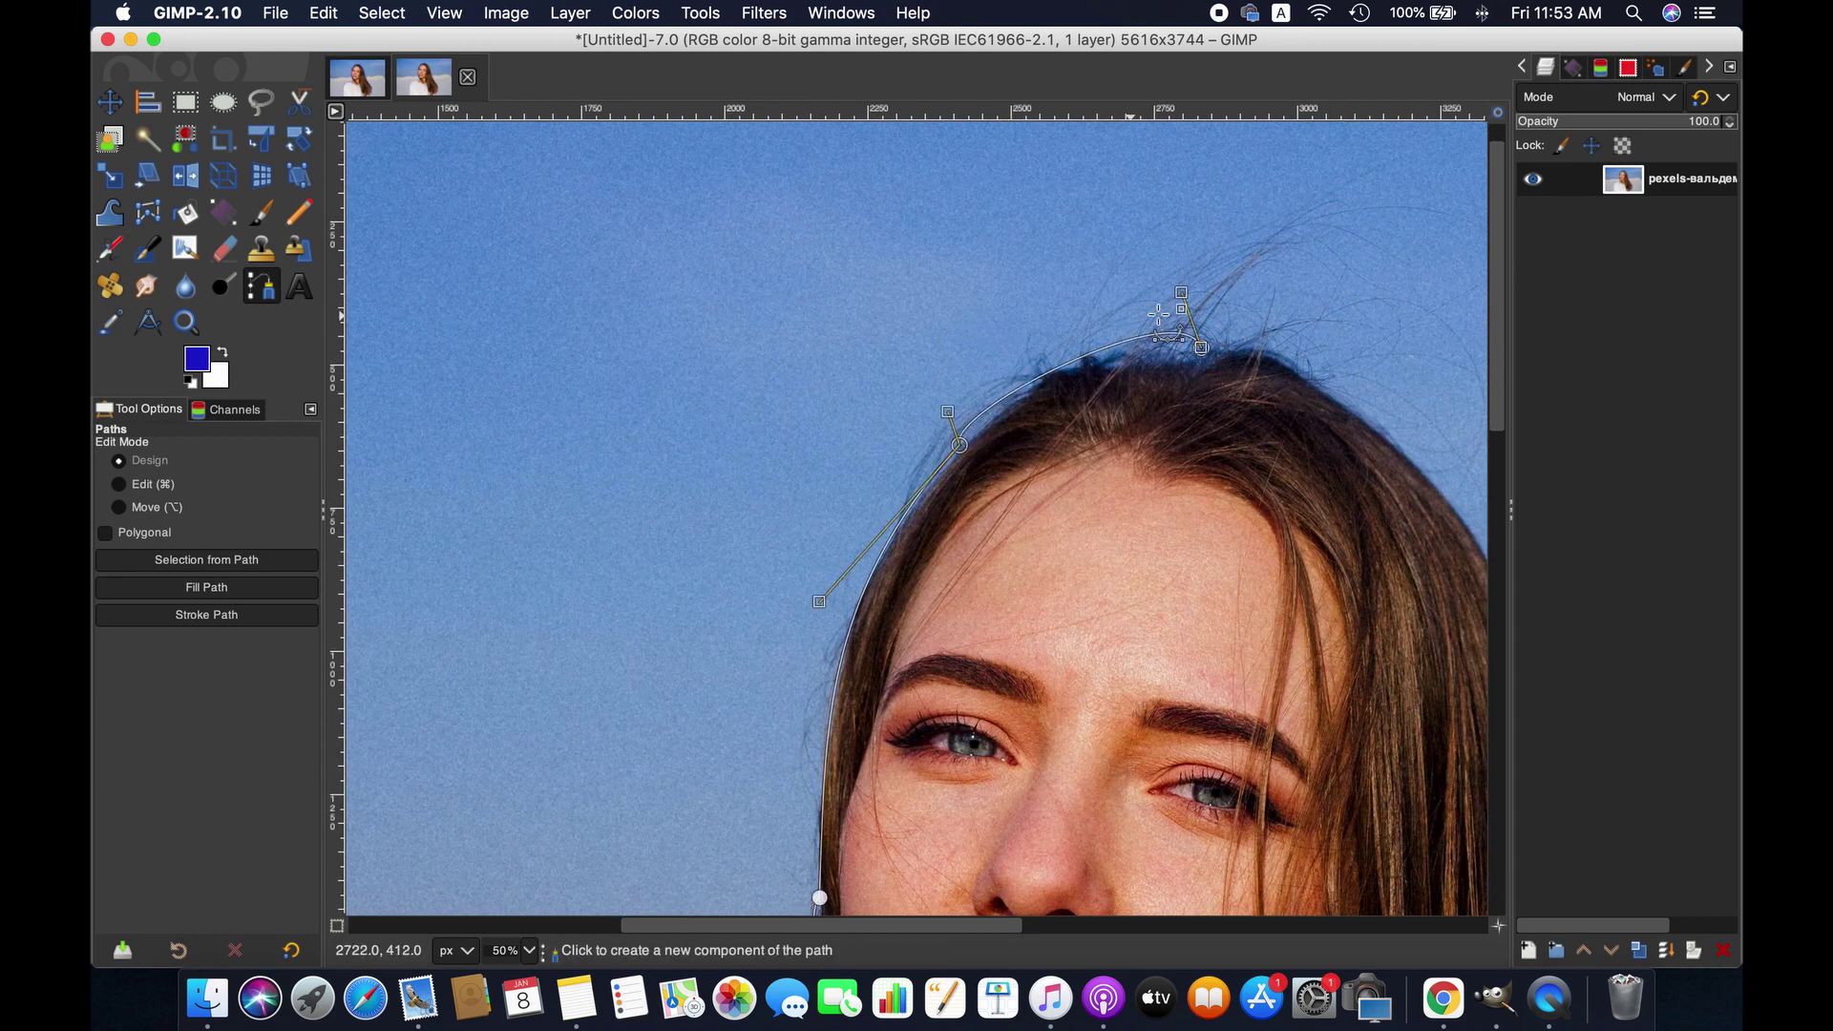
drag(1181, 292, 1096, 323)
drag(947, 412, 1032, 344)
- Extend the path from the crown down the other side of the head and curve it around the hair
scroll(1422, 492, right, 5)
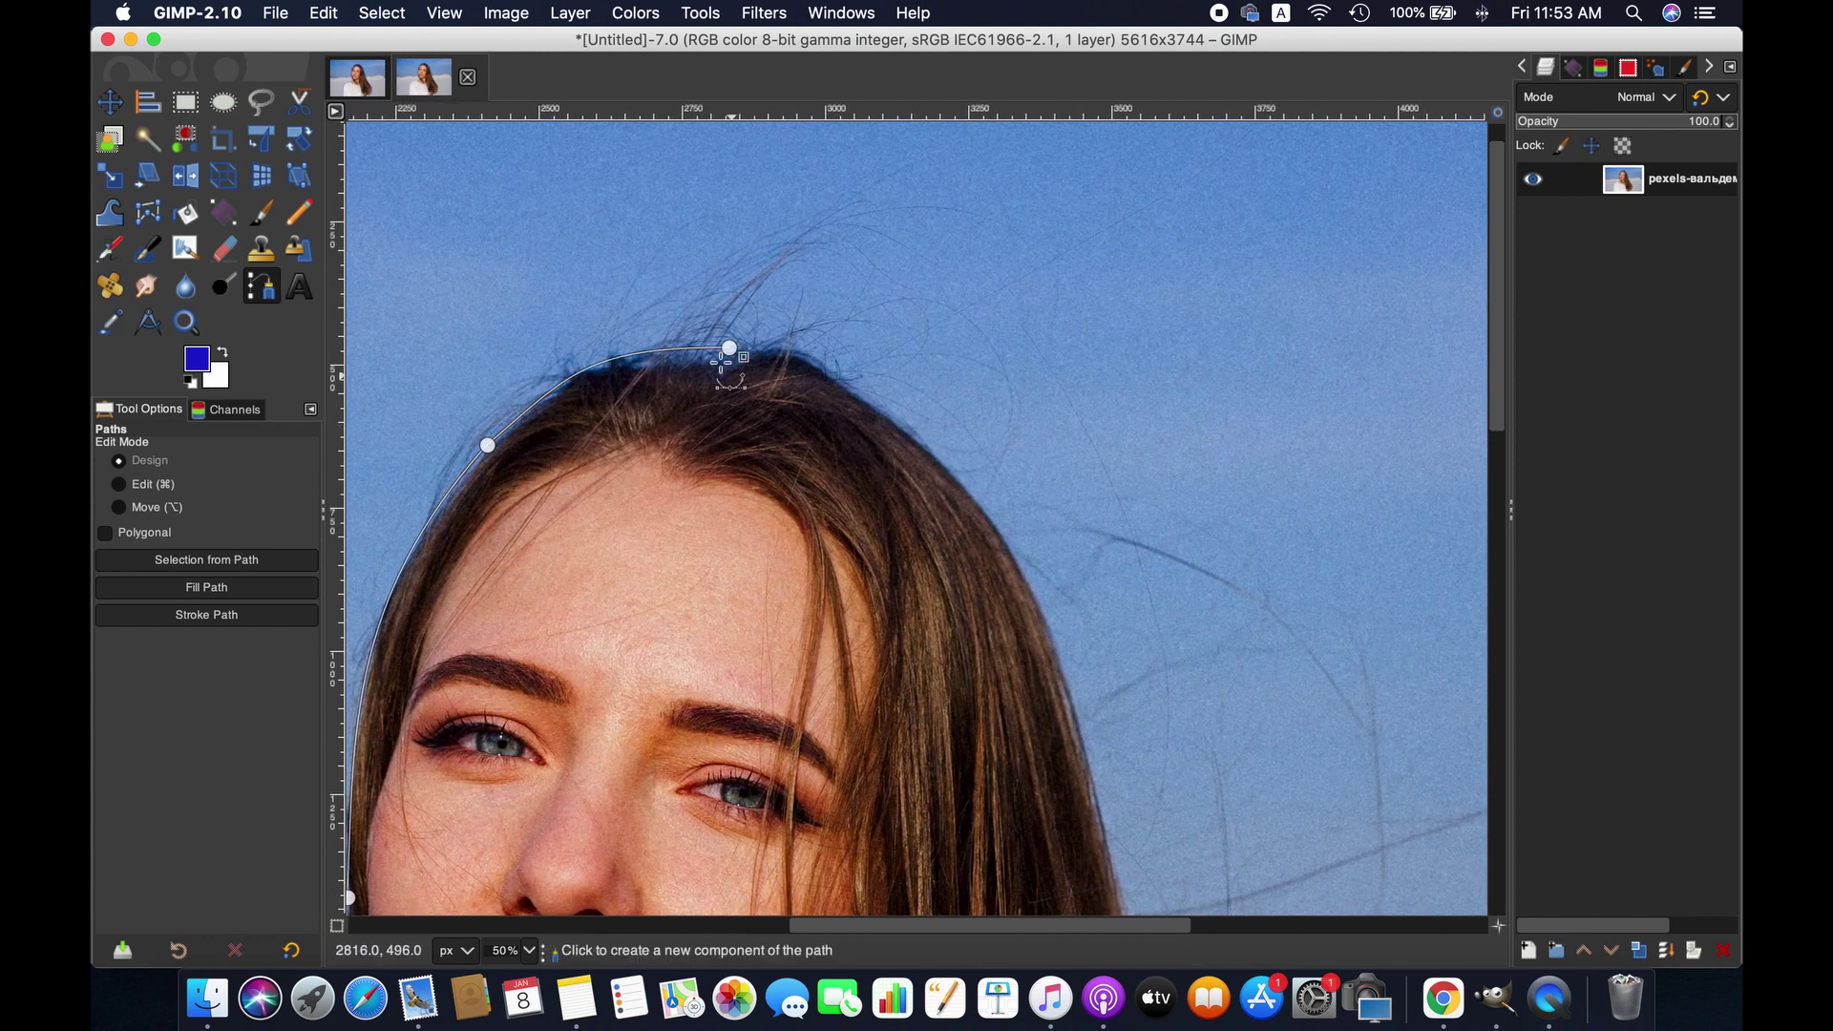
click(1051, 630)
drag(908, 503, 999, 480)
- Continue the path down the outer hair edge to about chin level, adjusting the curve and its end anchor to the hair
scroll(1231, 887, down, 3)
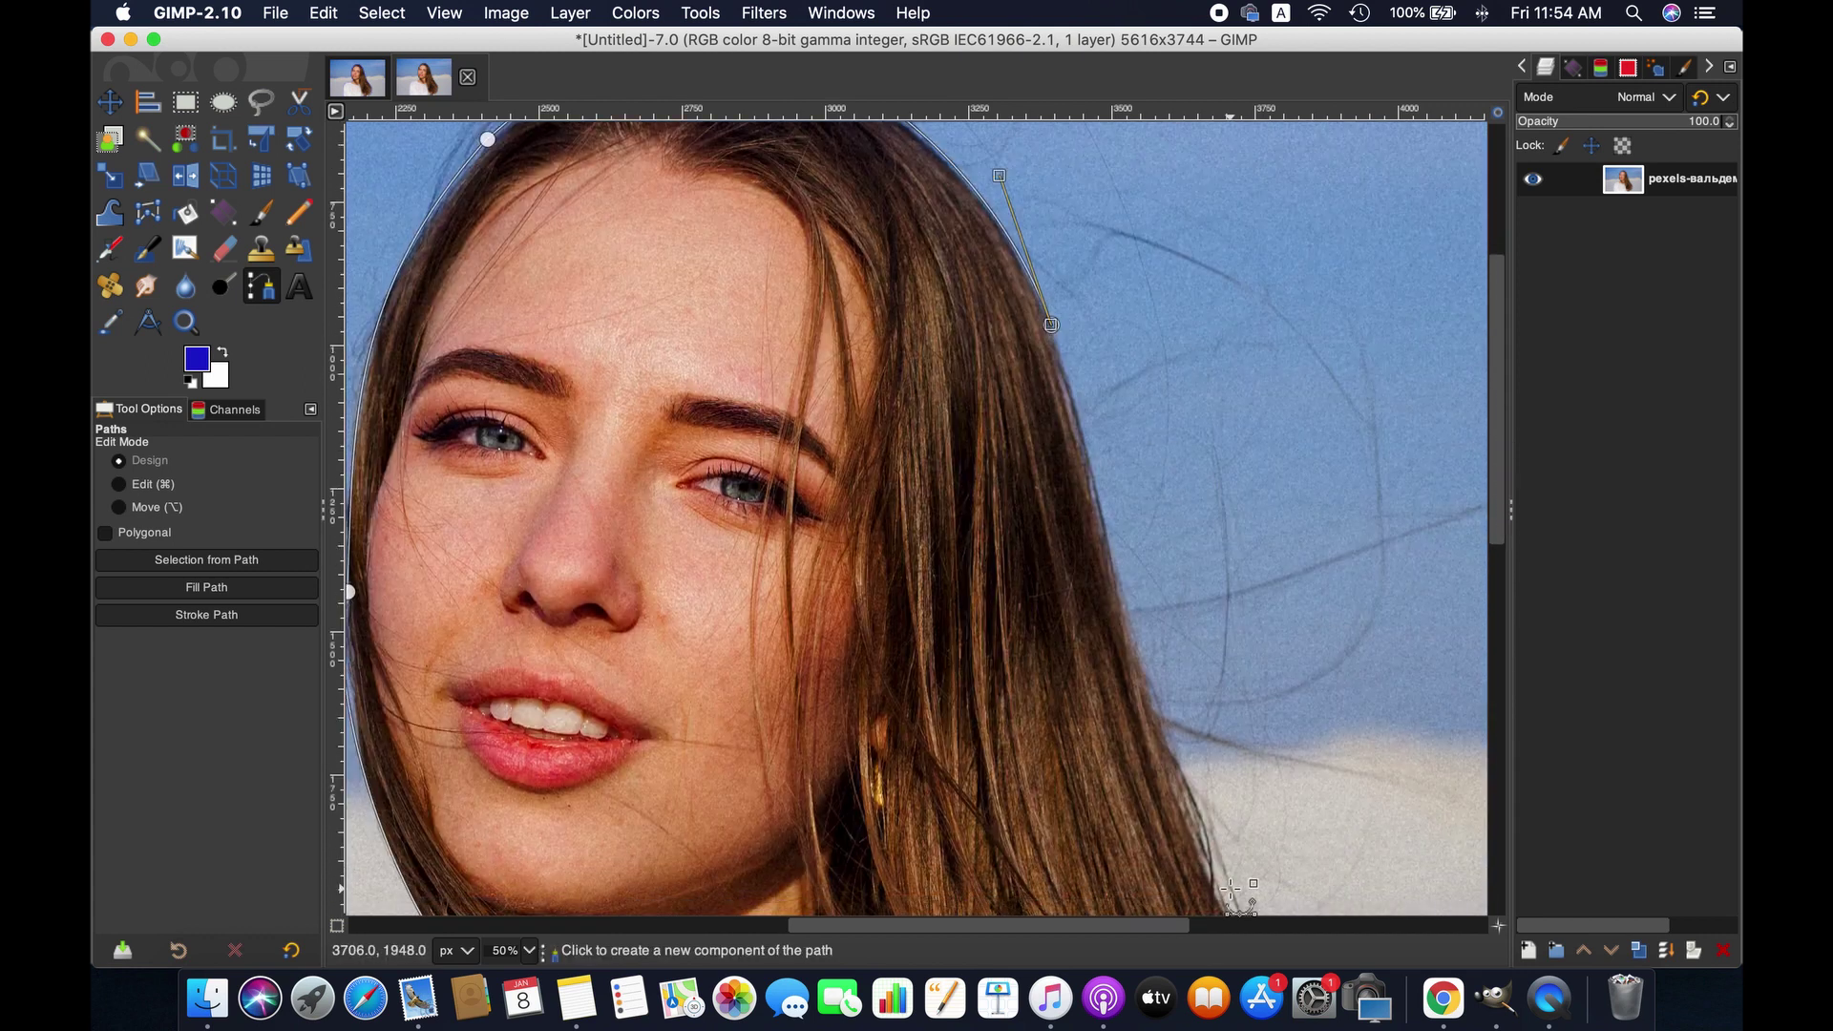
click(1051, 325)
click(1231, 908)
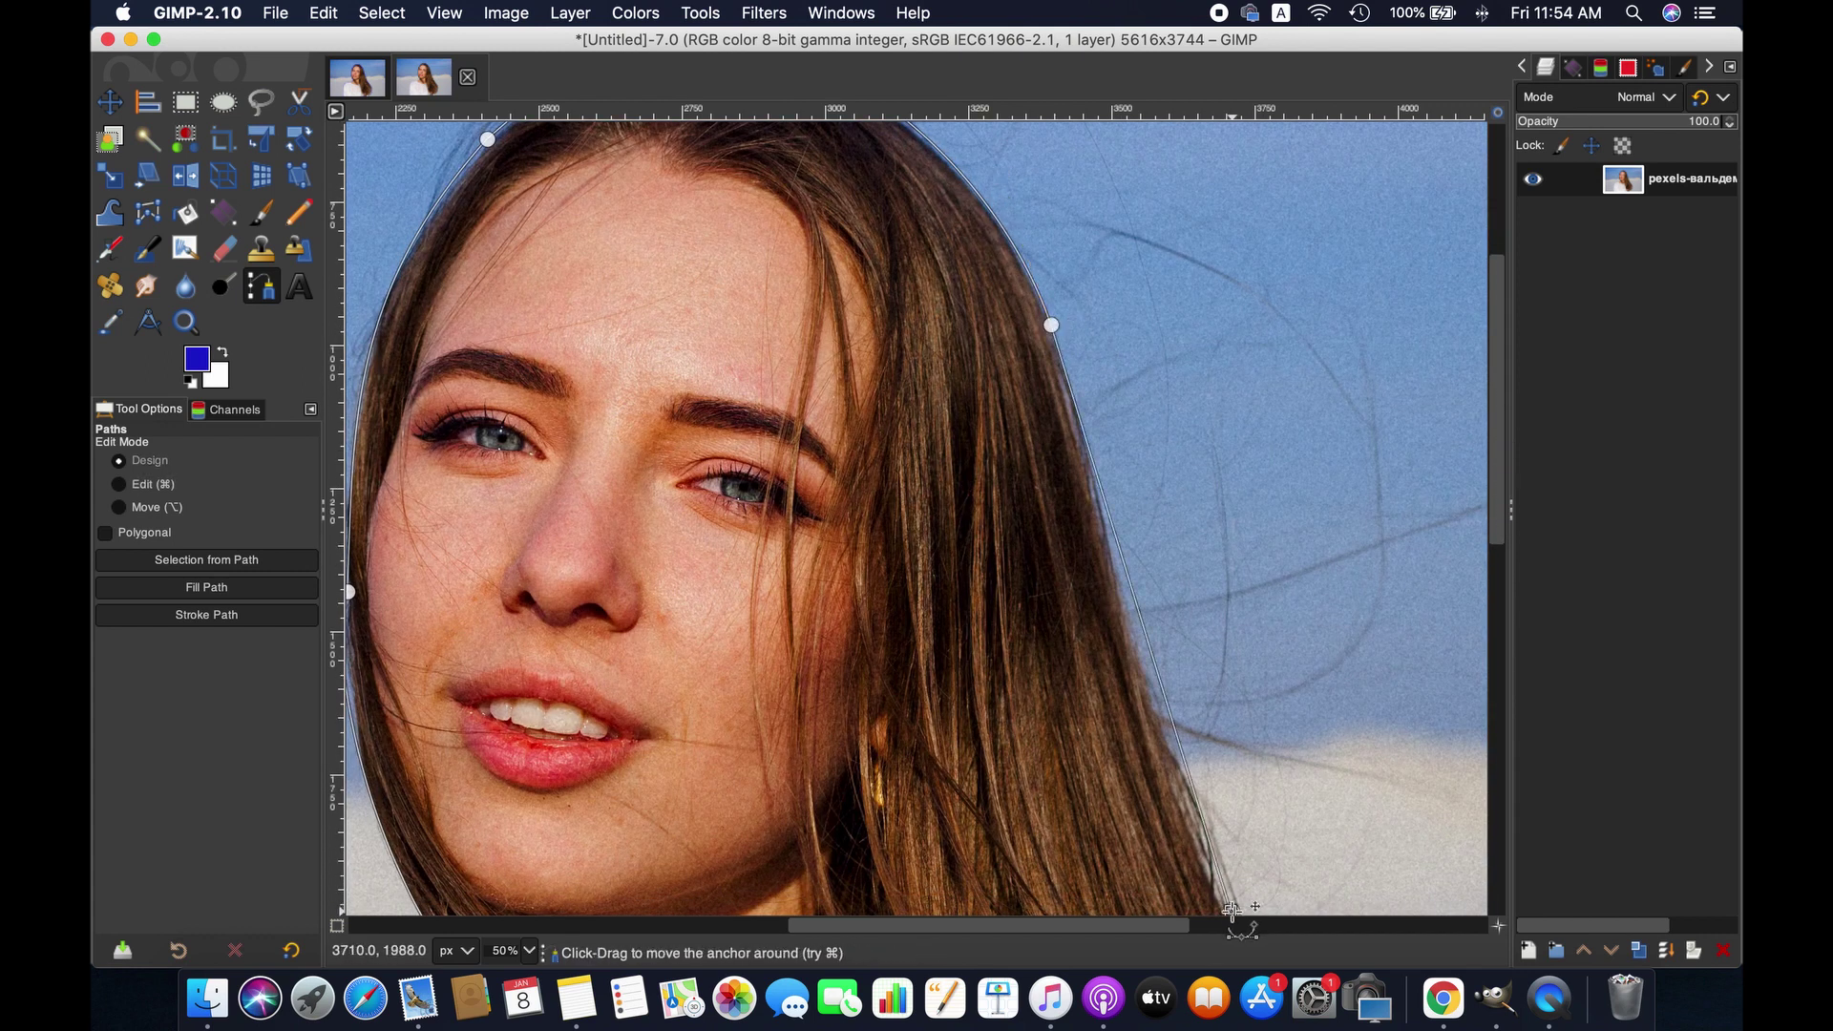
drag(1058, 345, 1107, 514)
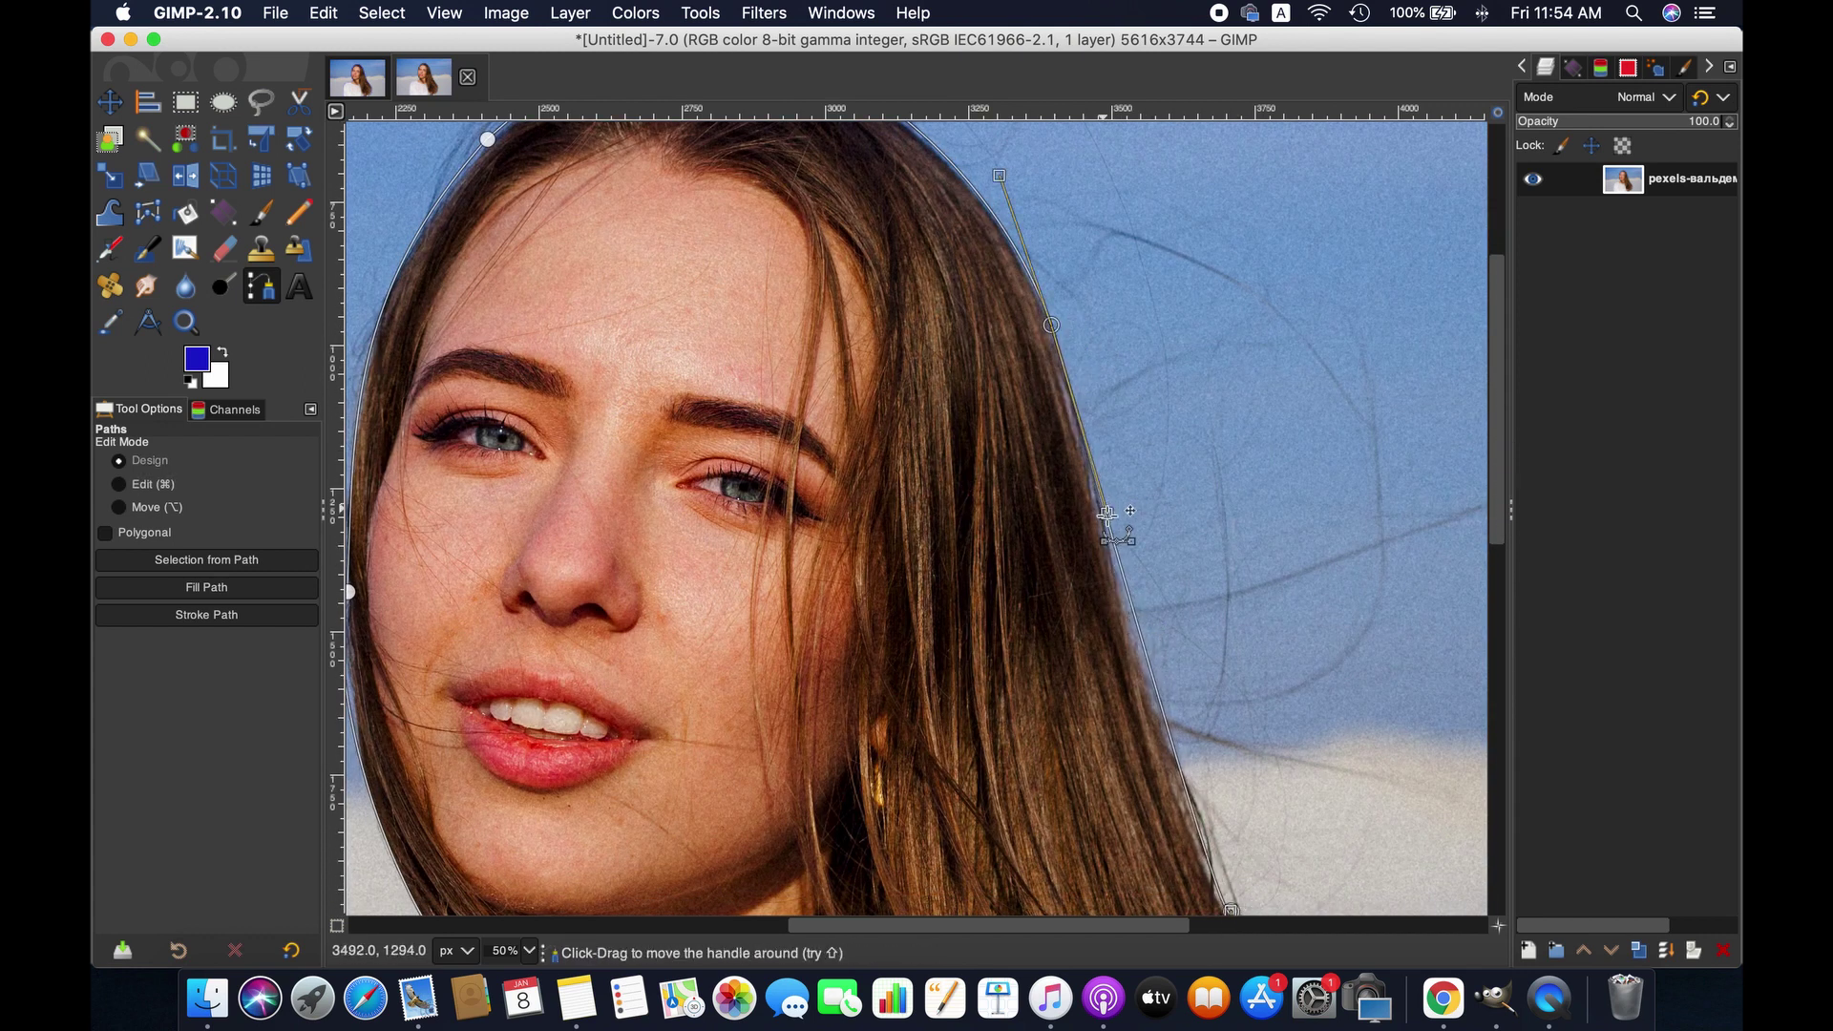
scroll(1106, 512, down, 3)
drag(1288, 644, 1227, 600)
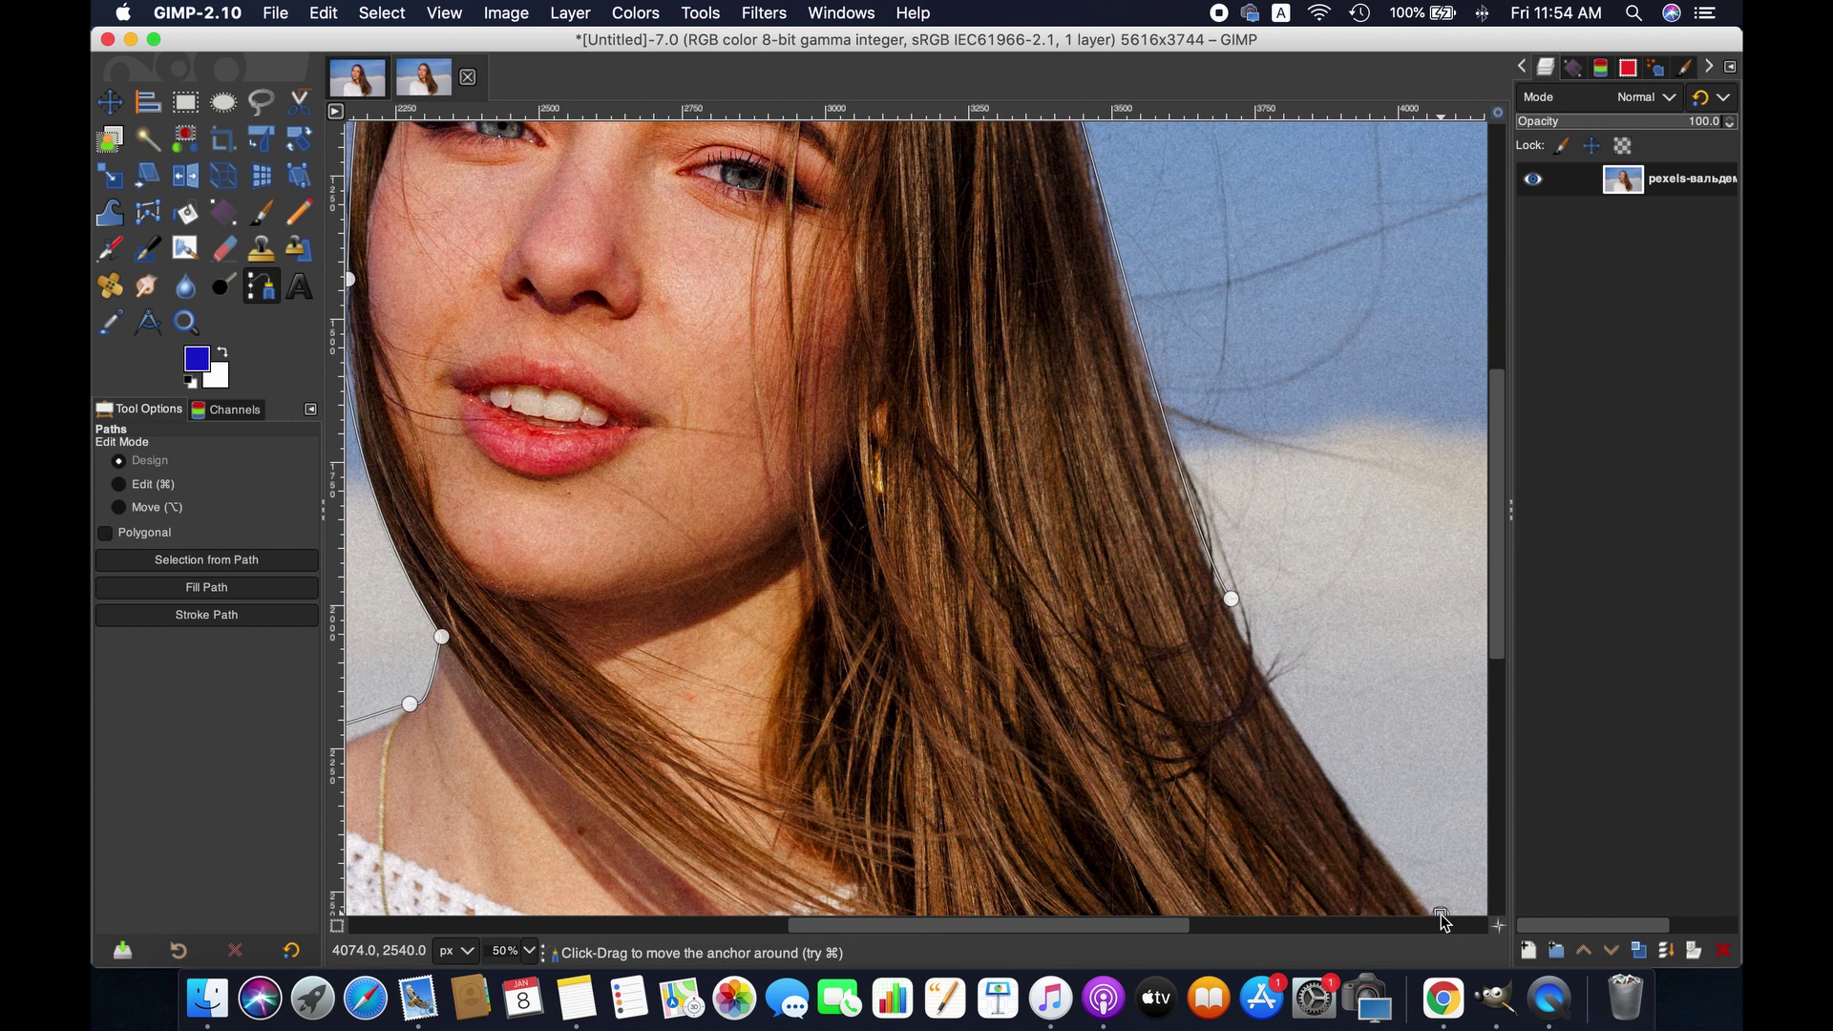
- Extend the path along the slanting outer edge of the lower hair to its widest point and bend the segment to fit
drag(1167, 924, 1291, 924)
drag(1498, 638, 1498, 689)
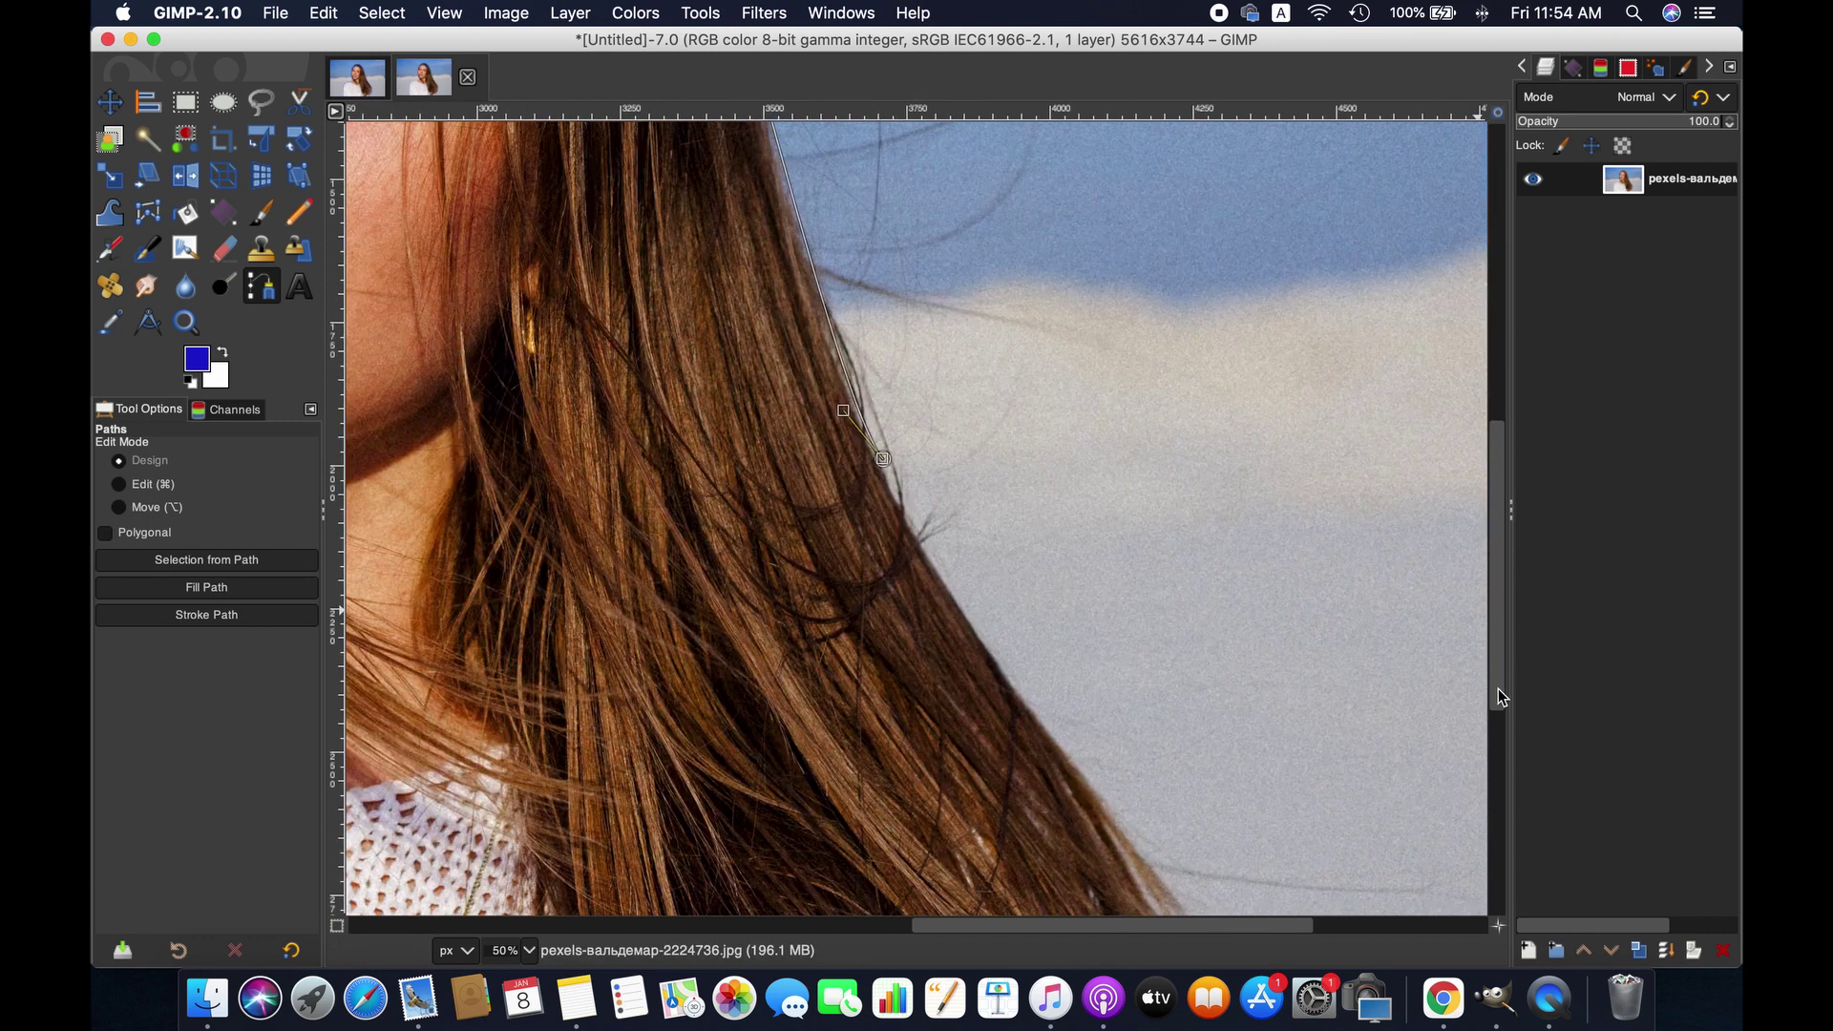
scroll(1501, 697, down, 2)
click(1183, 751)
drag(1022, 499, 1000, 503)
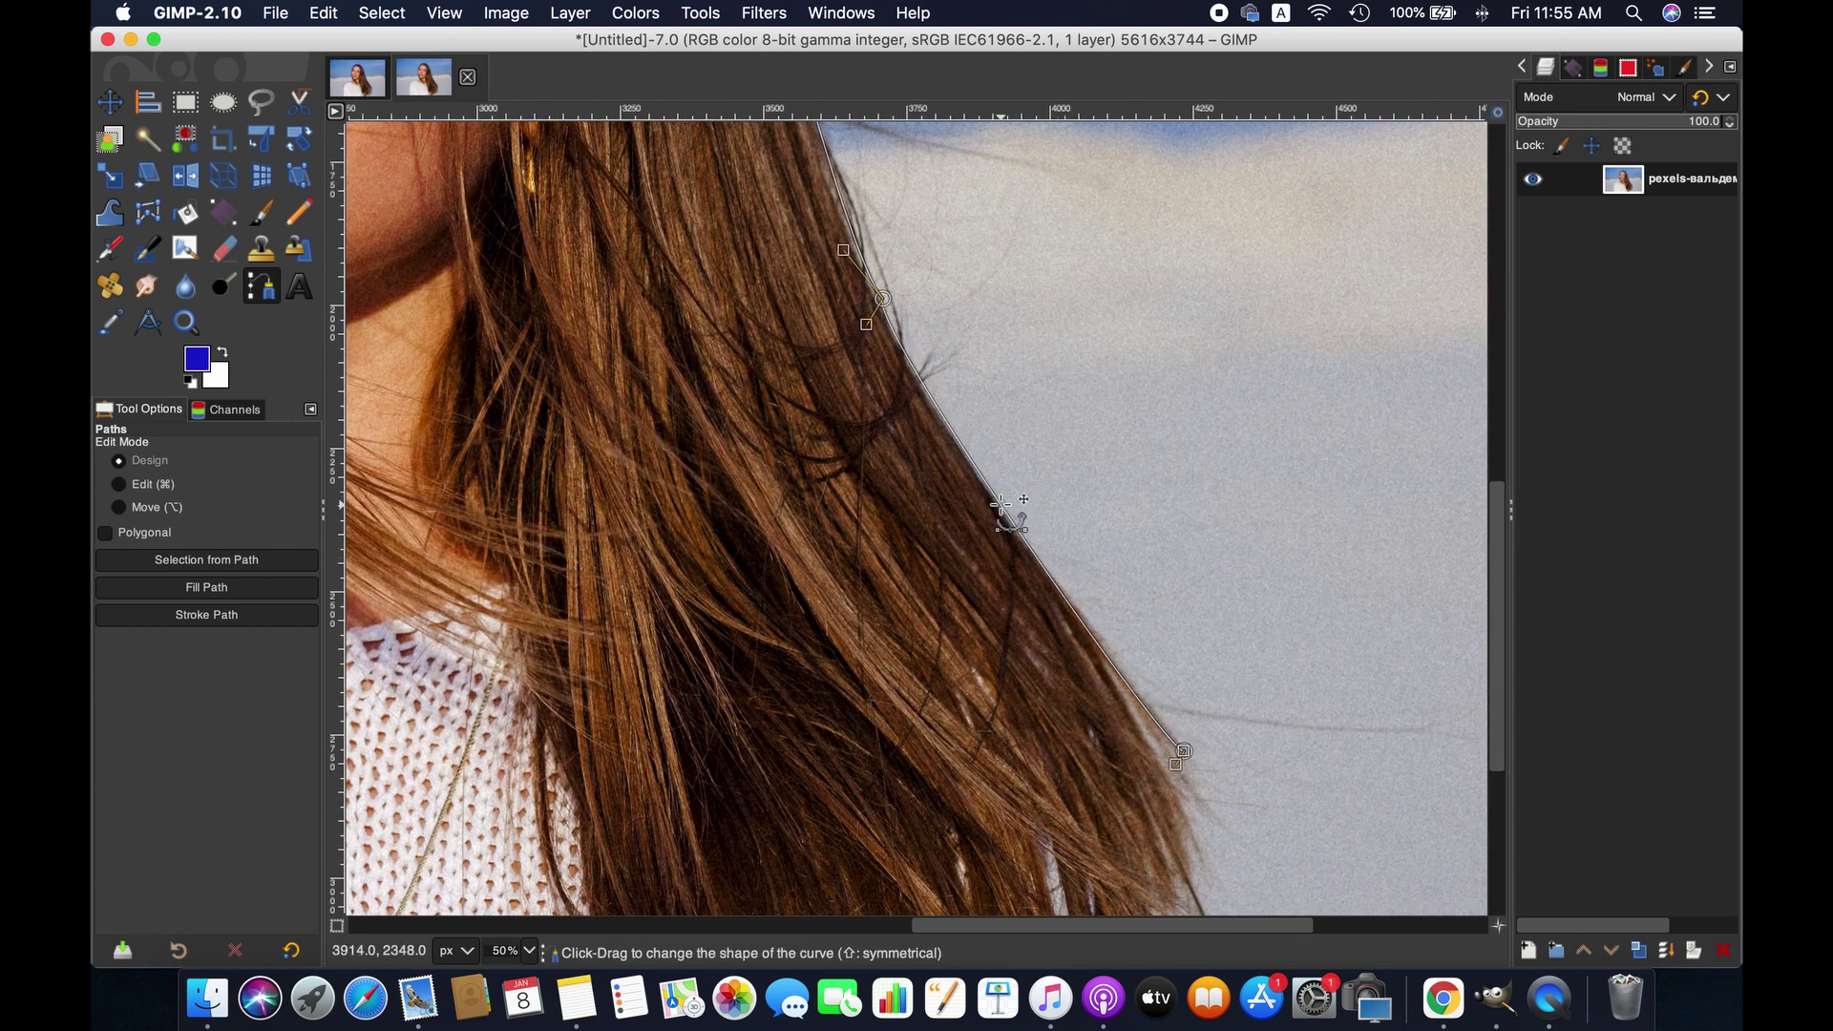
- Trace the loose strand at the hair's outer edge with path anchors at its tip and back at its root
scroll(1493, 668, down, 4)
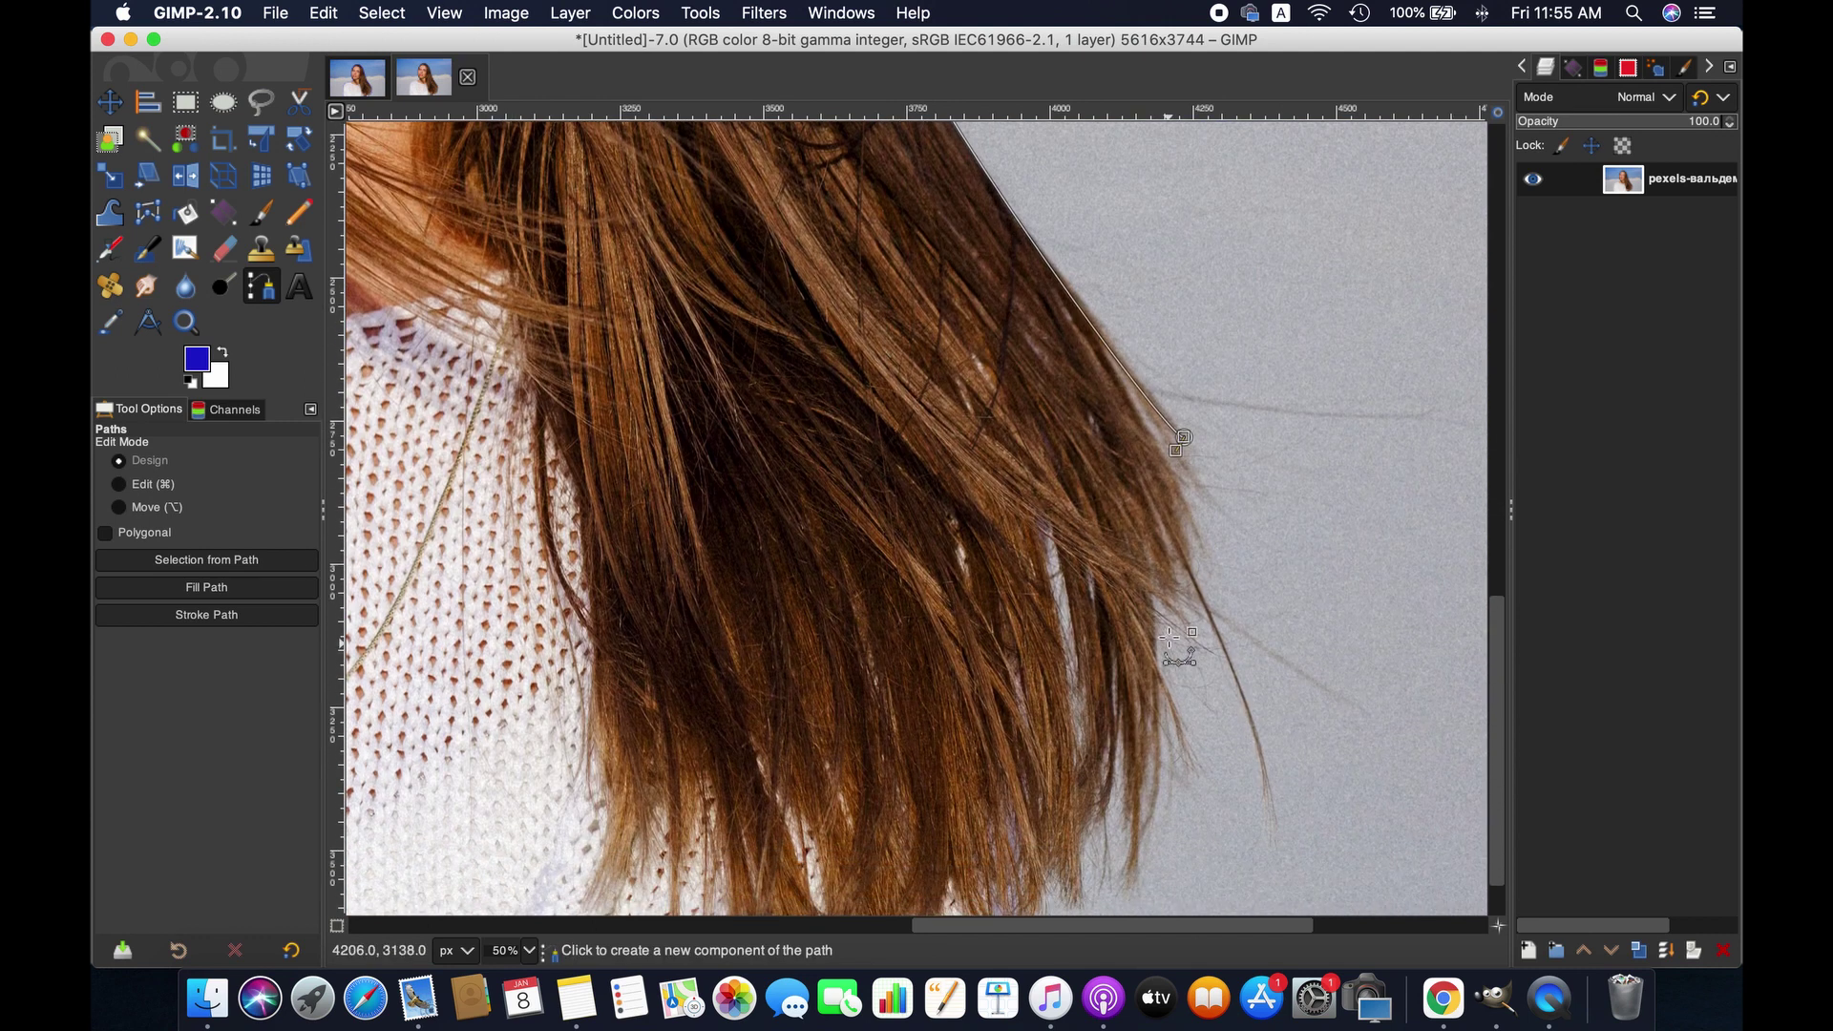
click(1193, 630)
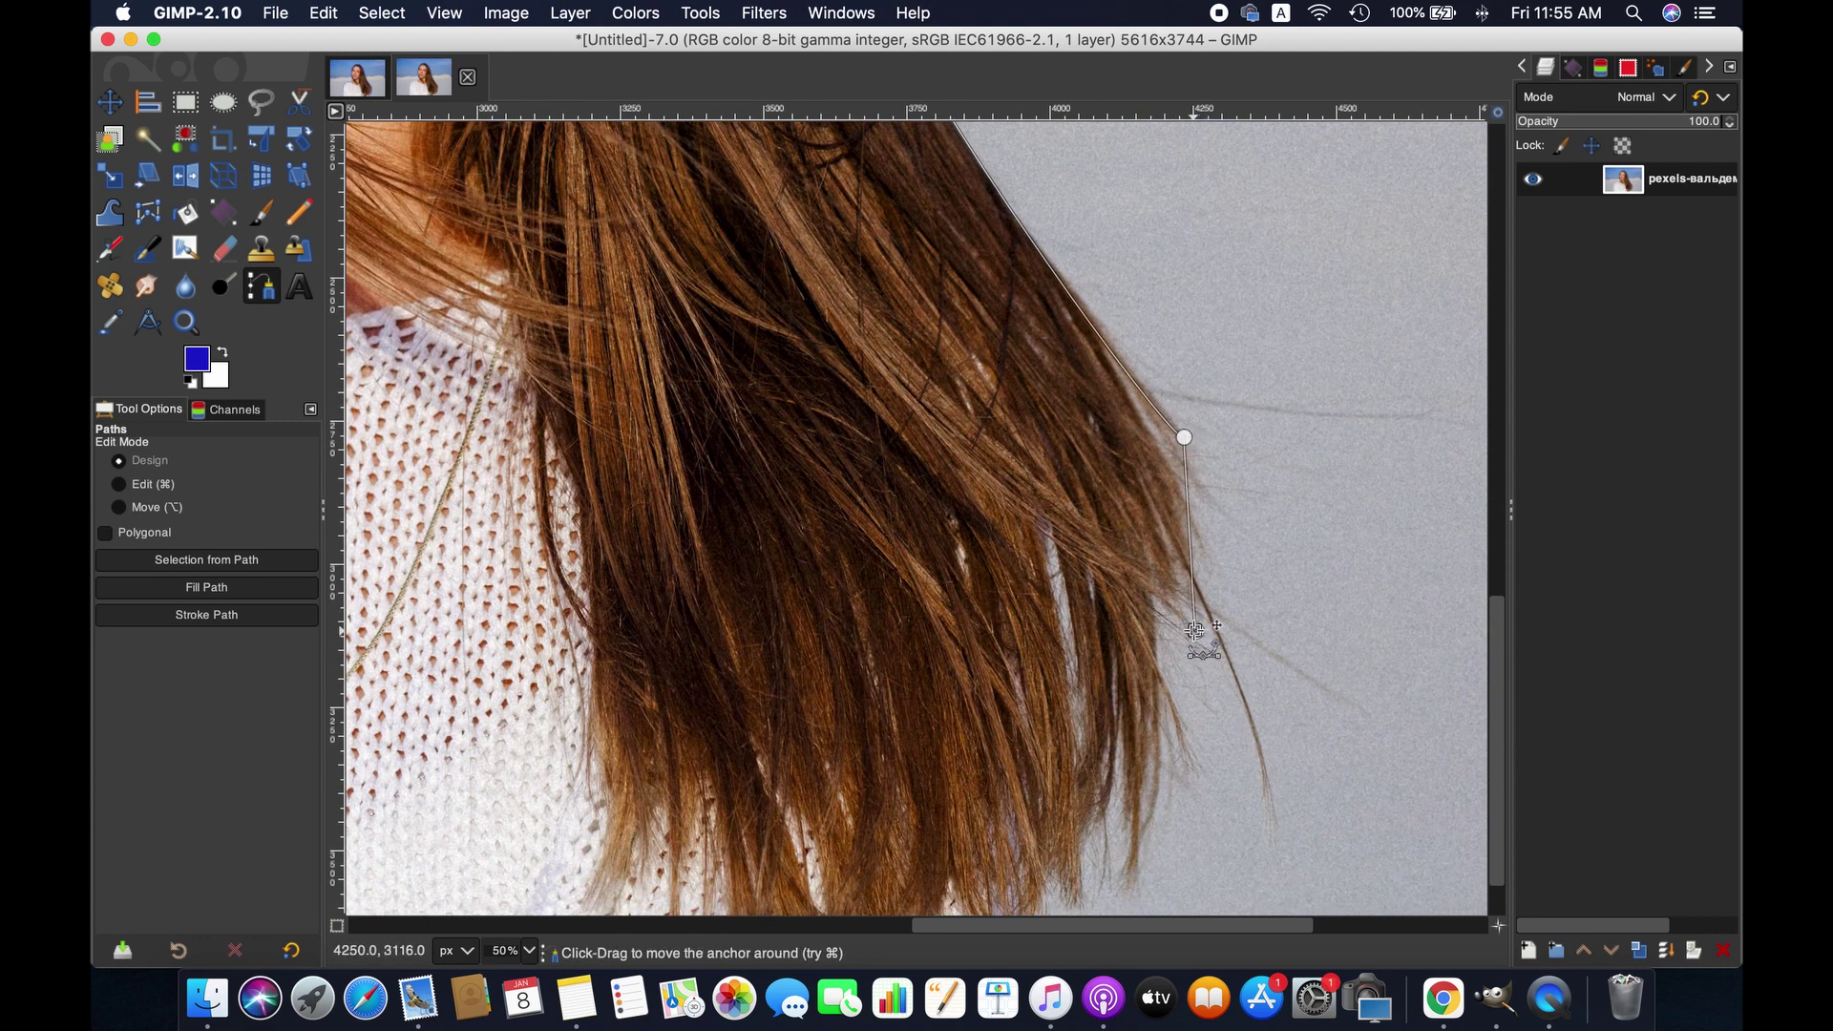
drag(1193, 630, 1271, 790)
drag(1187, 607, 1179, 563)
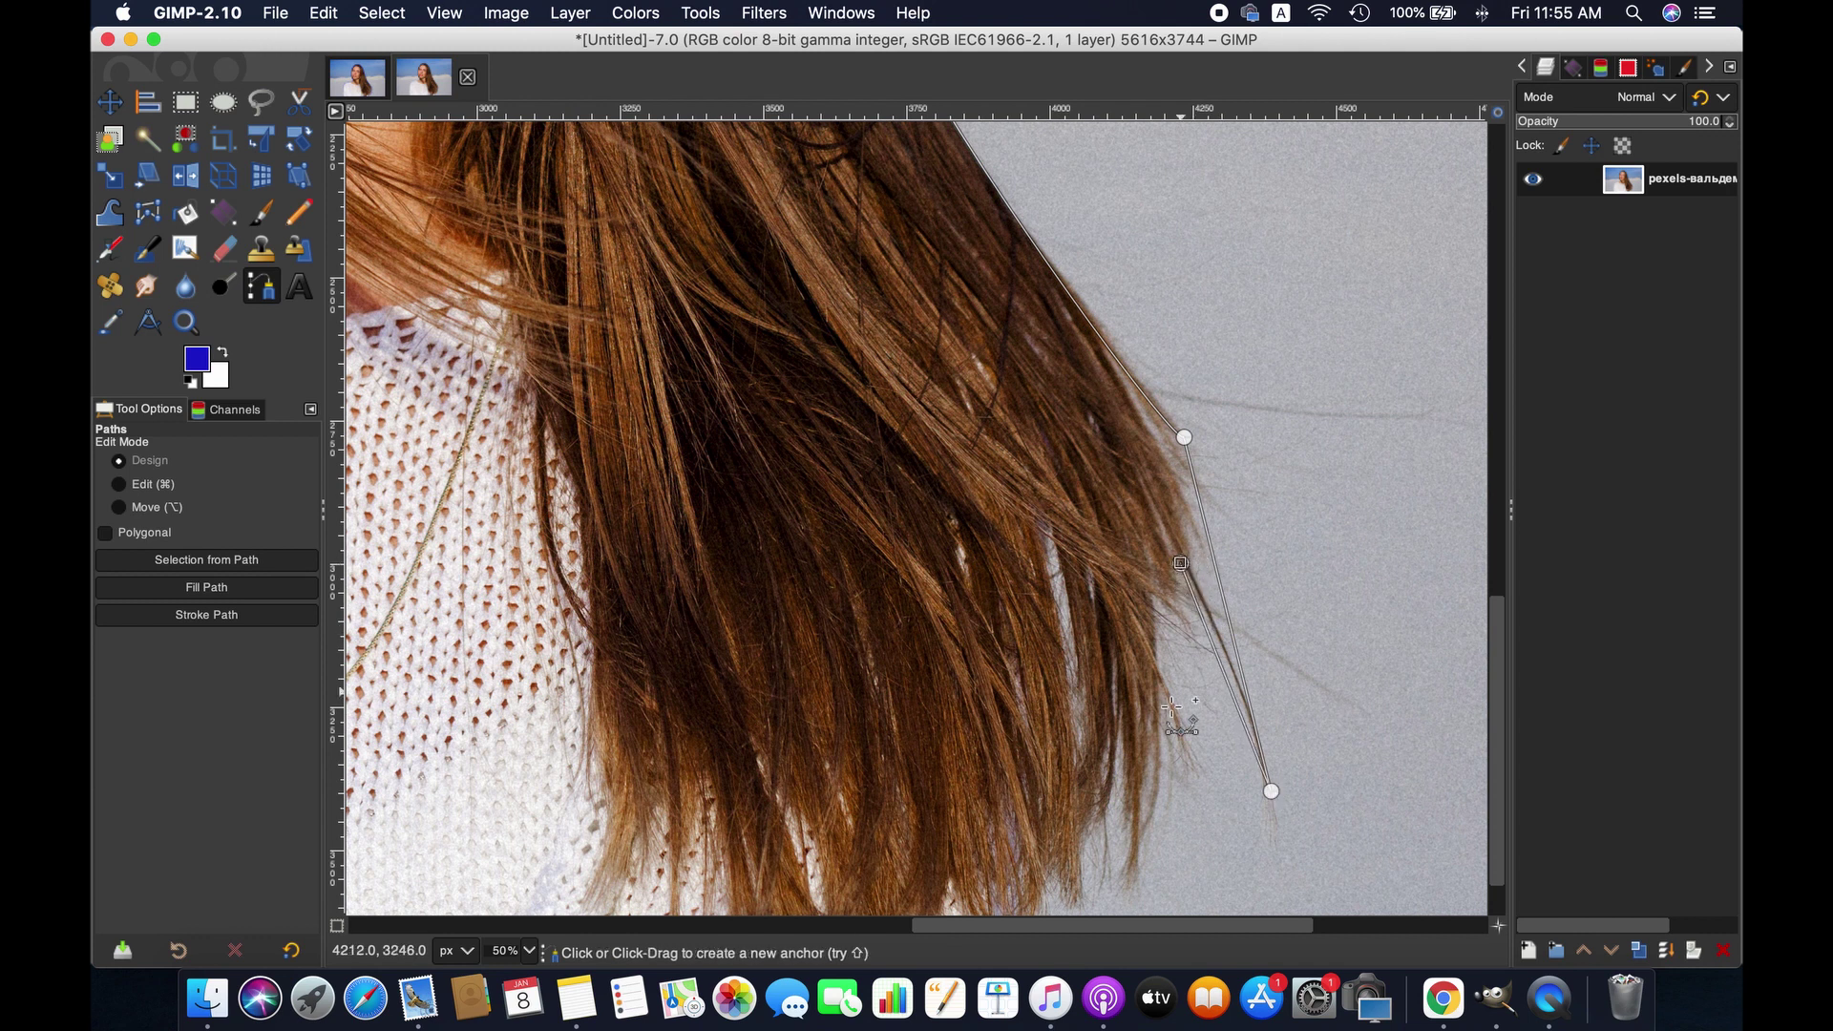
- Continue the path around the short strand and down the outer hair ends to the photo's lower edge
drag(1195, 662, 1209, 667)
click(1167, 627)
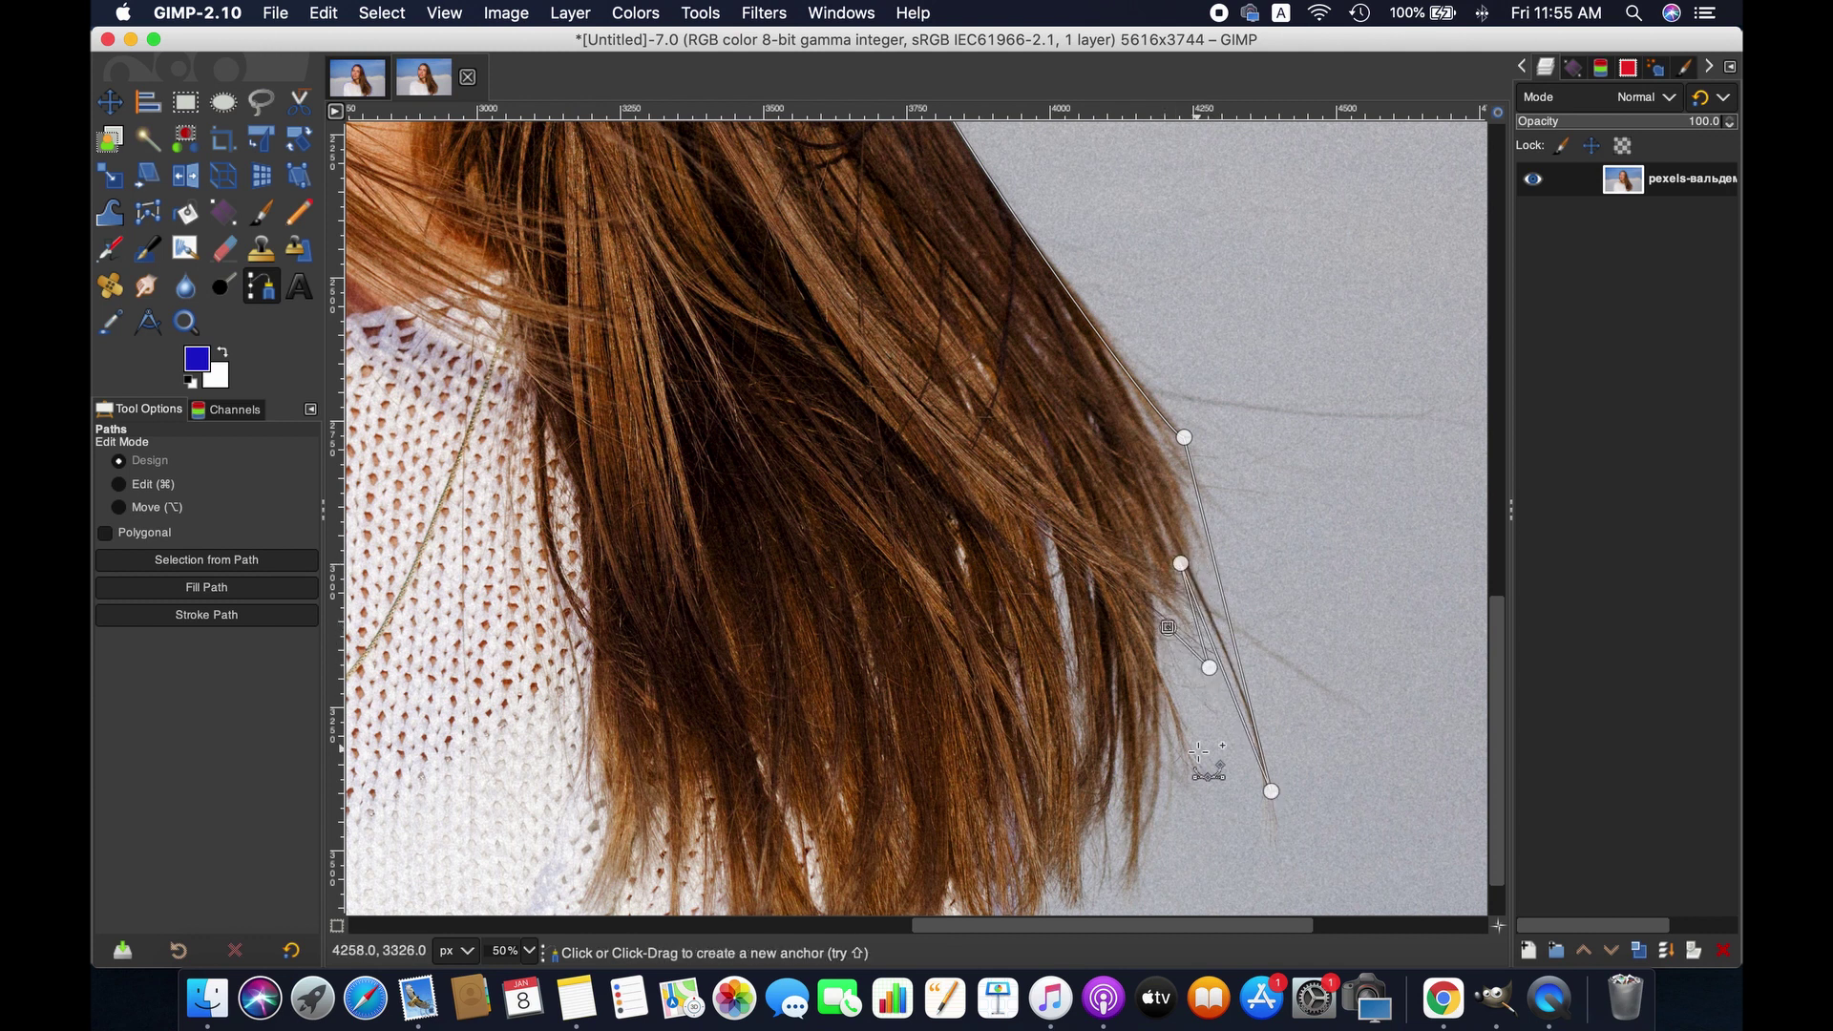
scroll(1363, 731, down, 2)
drag(1065, 841, 1158, 811)
drag(1207, 715, 1192, 758)
click(1050, 908)
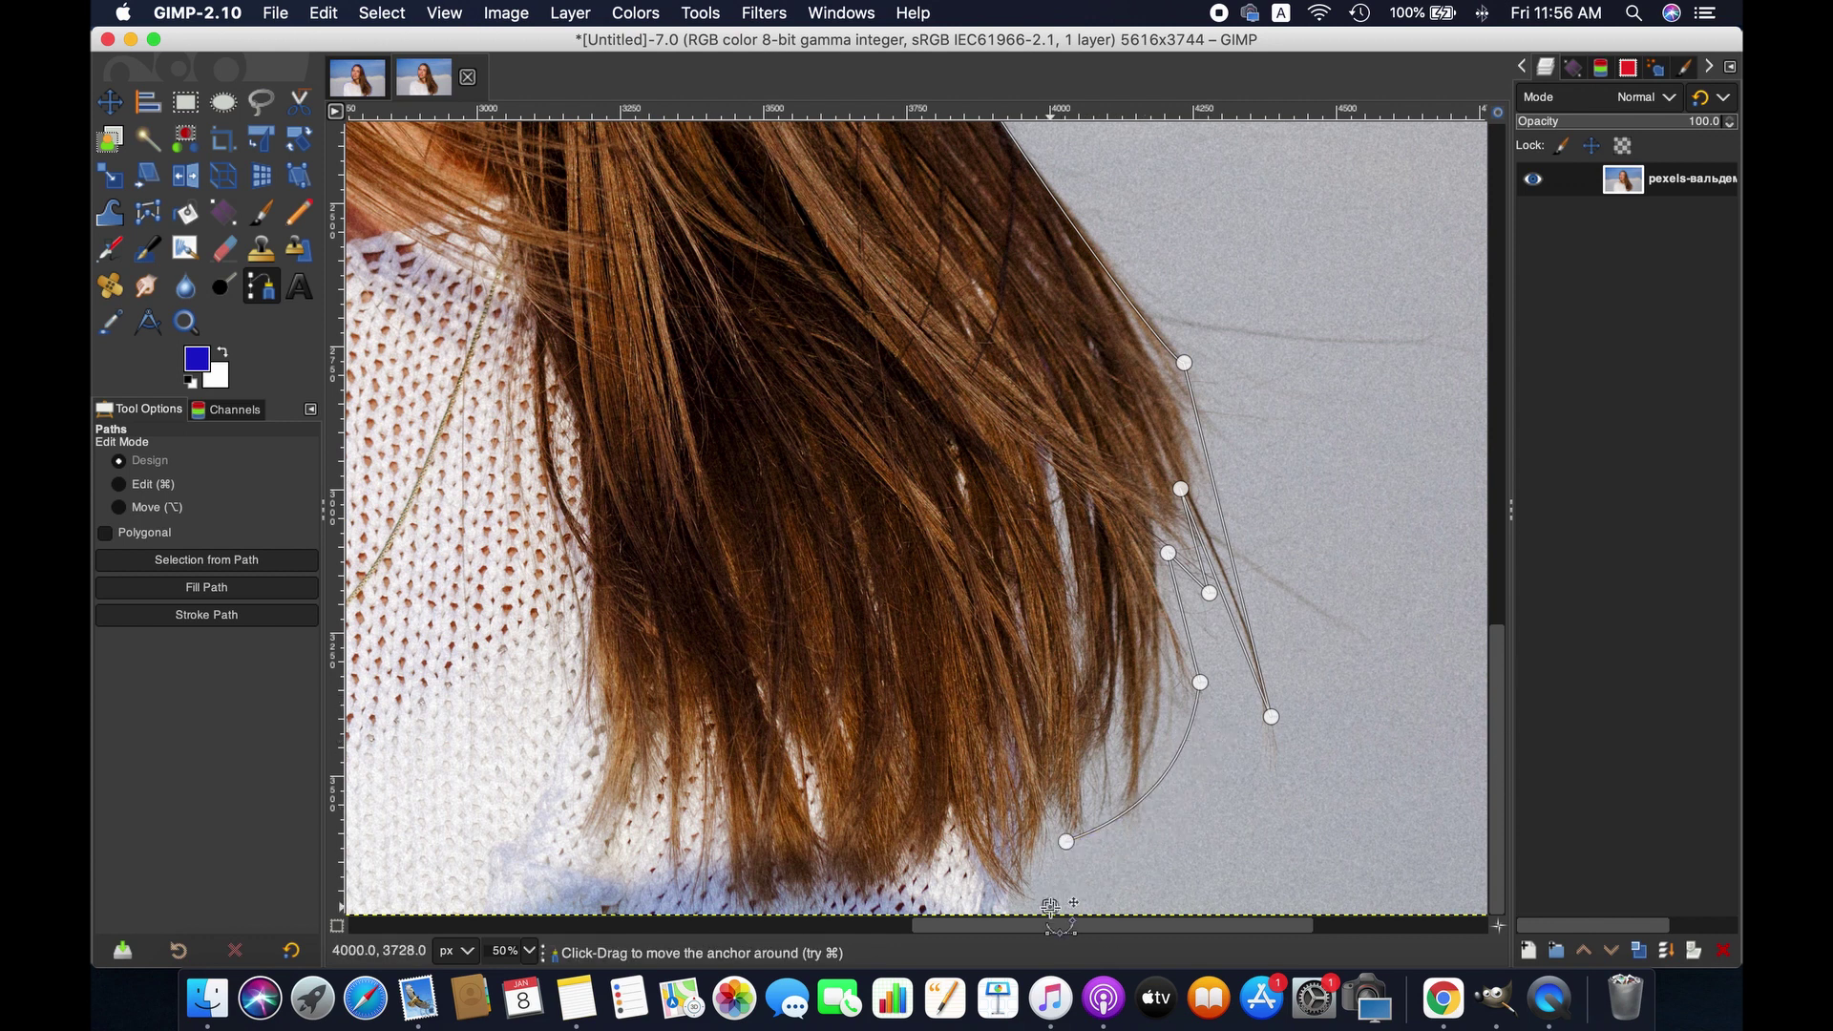
click(1054, 912)
- Close the path along the photo's lower edge at its first anchor beneath the sweater sleeve
scroll(863, 919, left, 10)
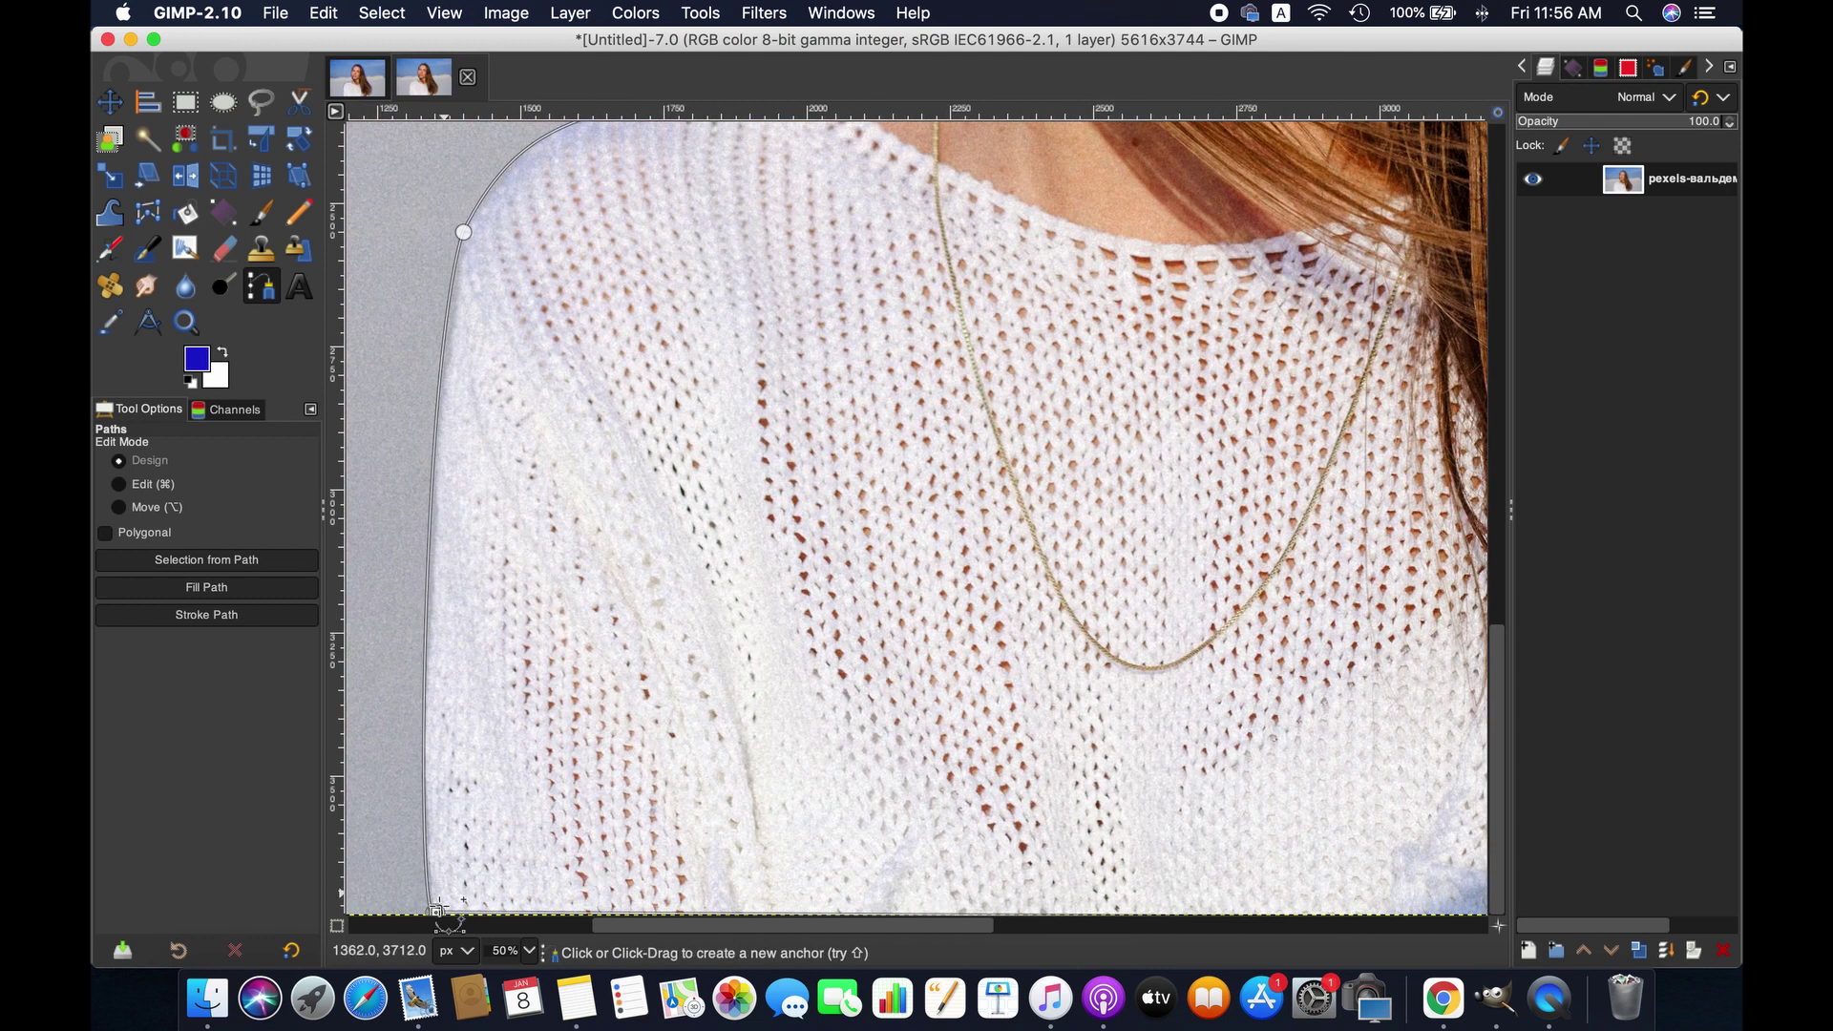
key(minus)
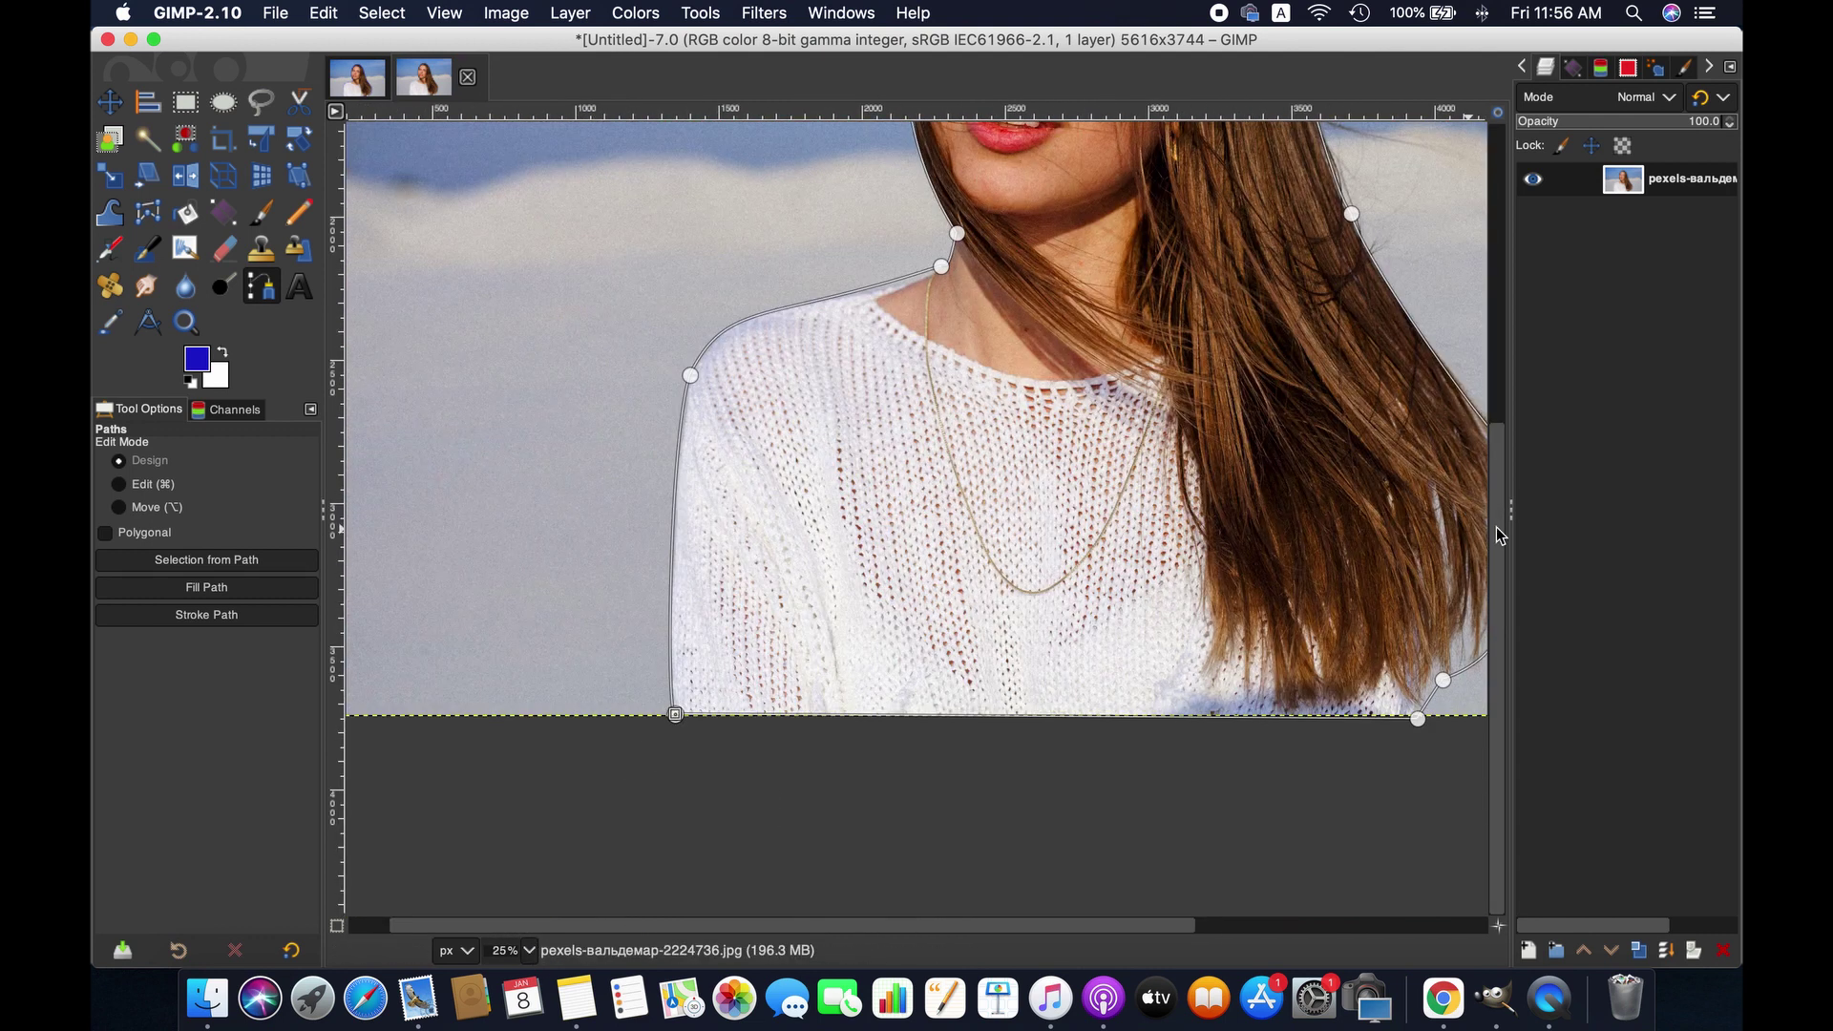
drag(1496, 534, 1497, 390)
scroll(1112, 646, right, 2)
click(528, 950)
click(511, 942)
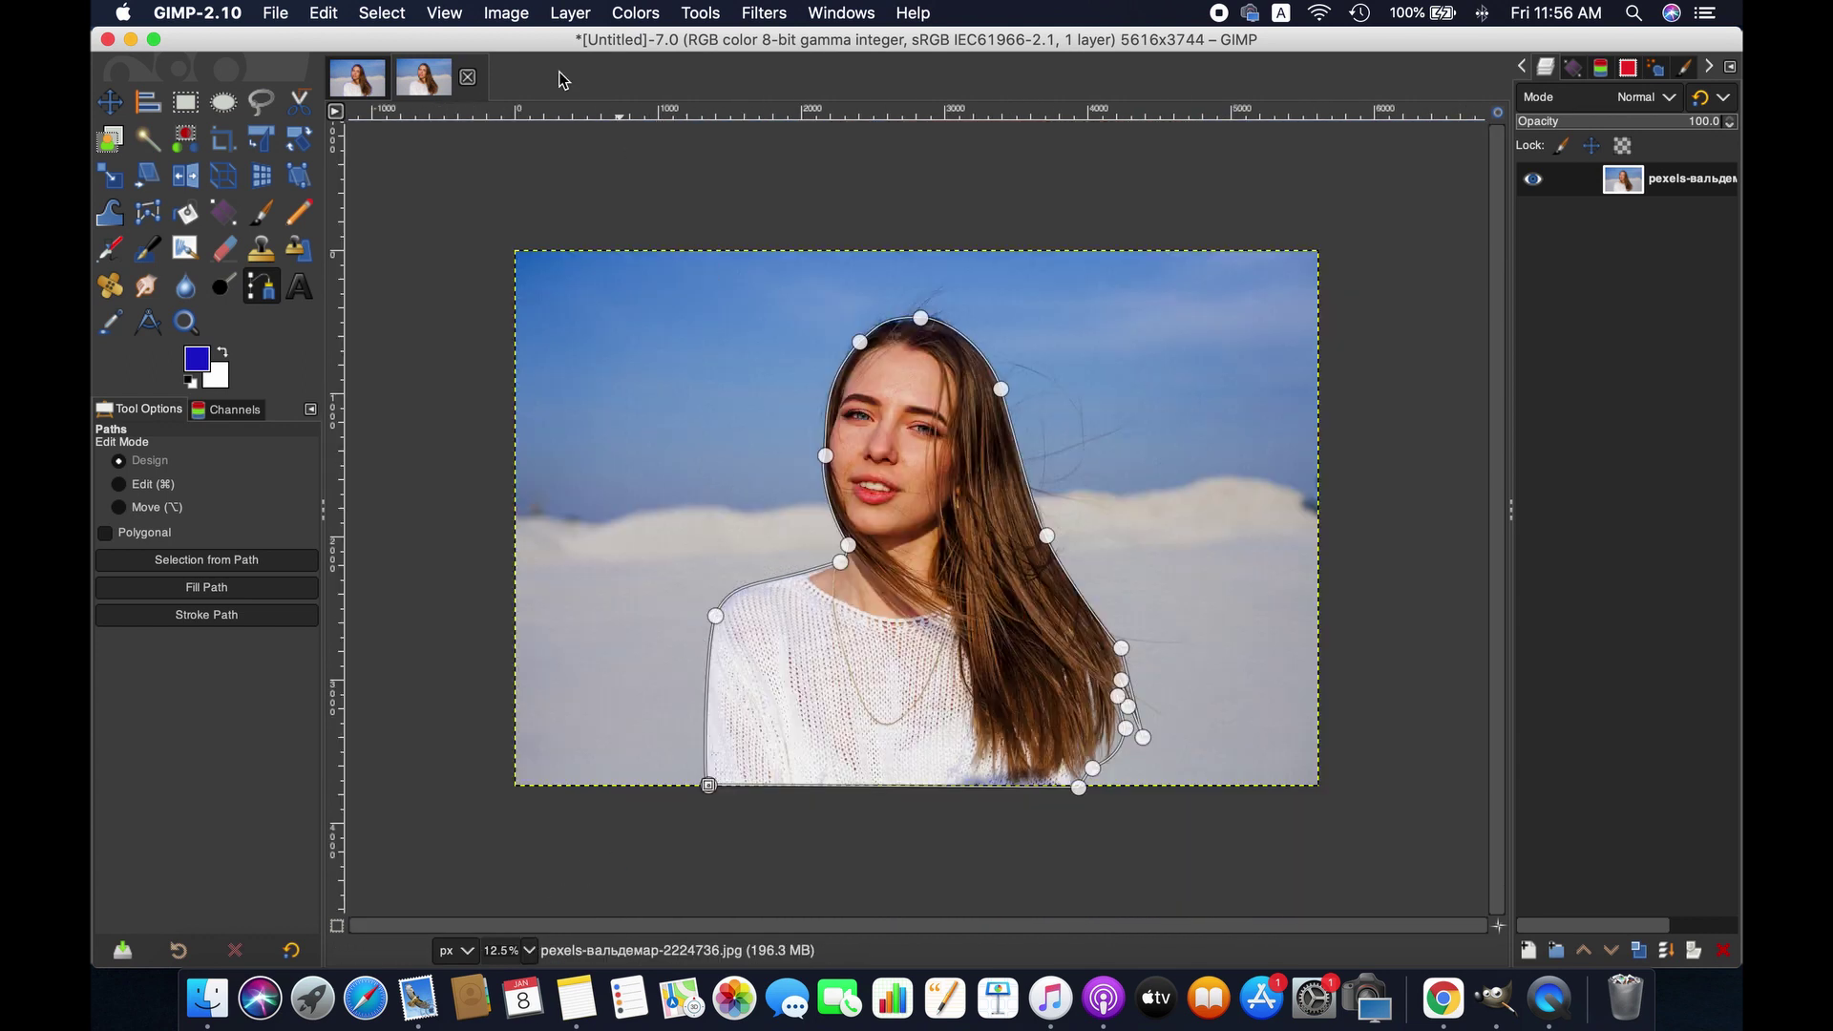
- Add two new transparent layers of 5616 x 3744 px above the photo layer
right_click(1650, 196)
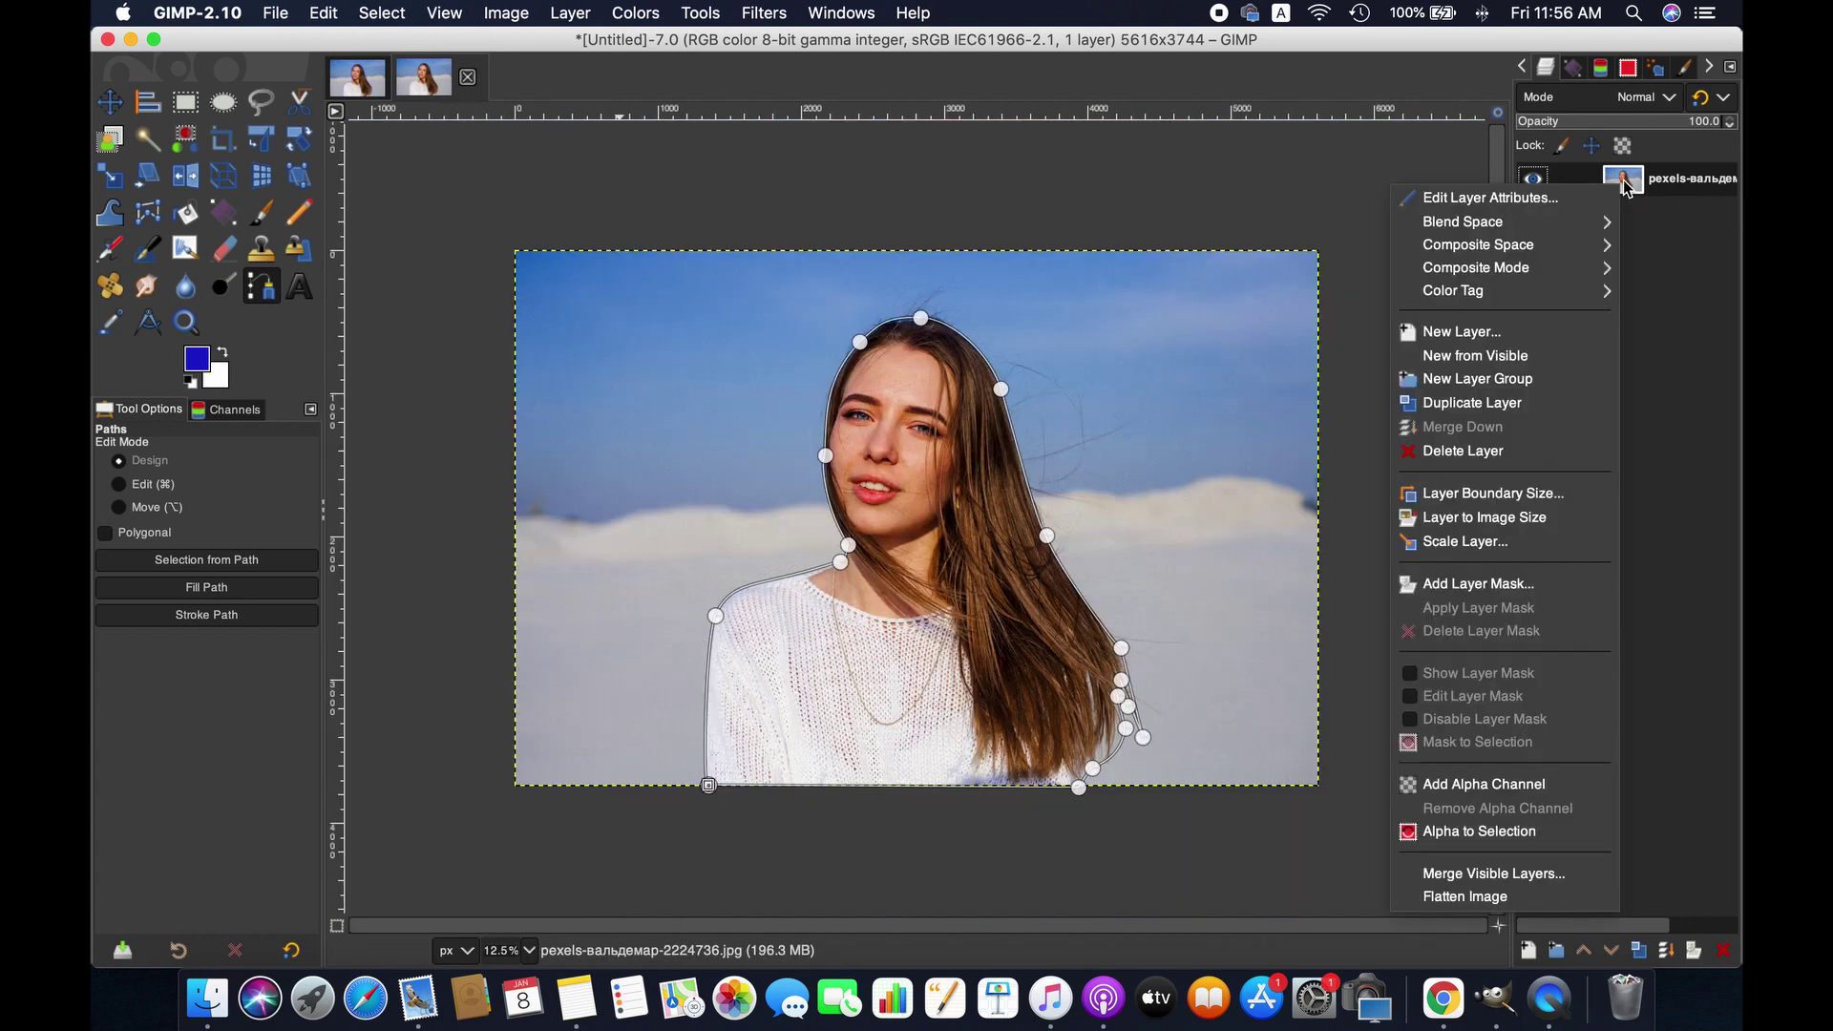
click(1542, 344)
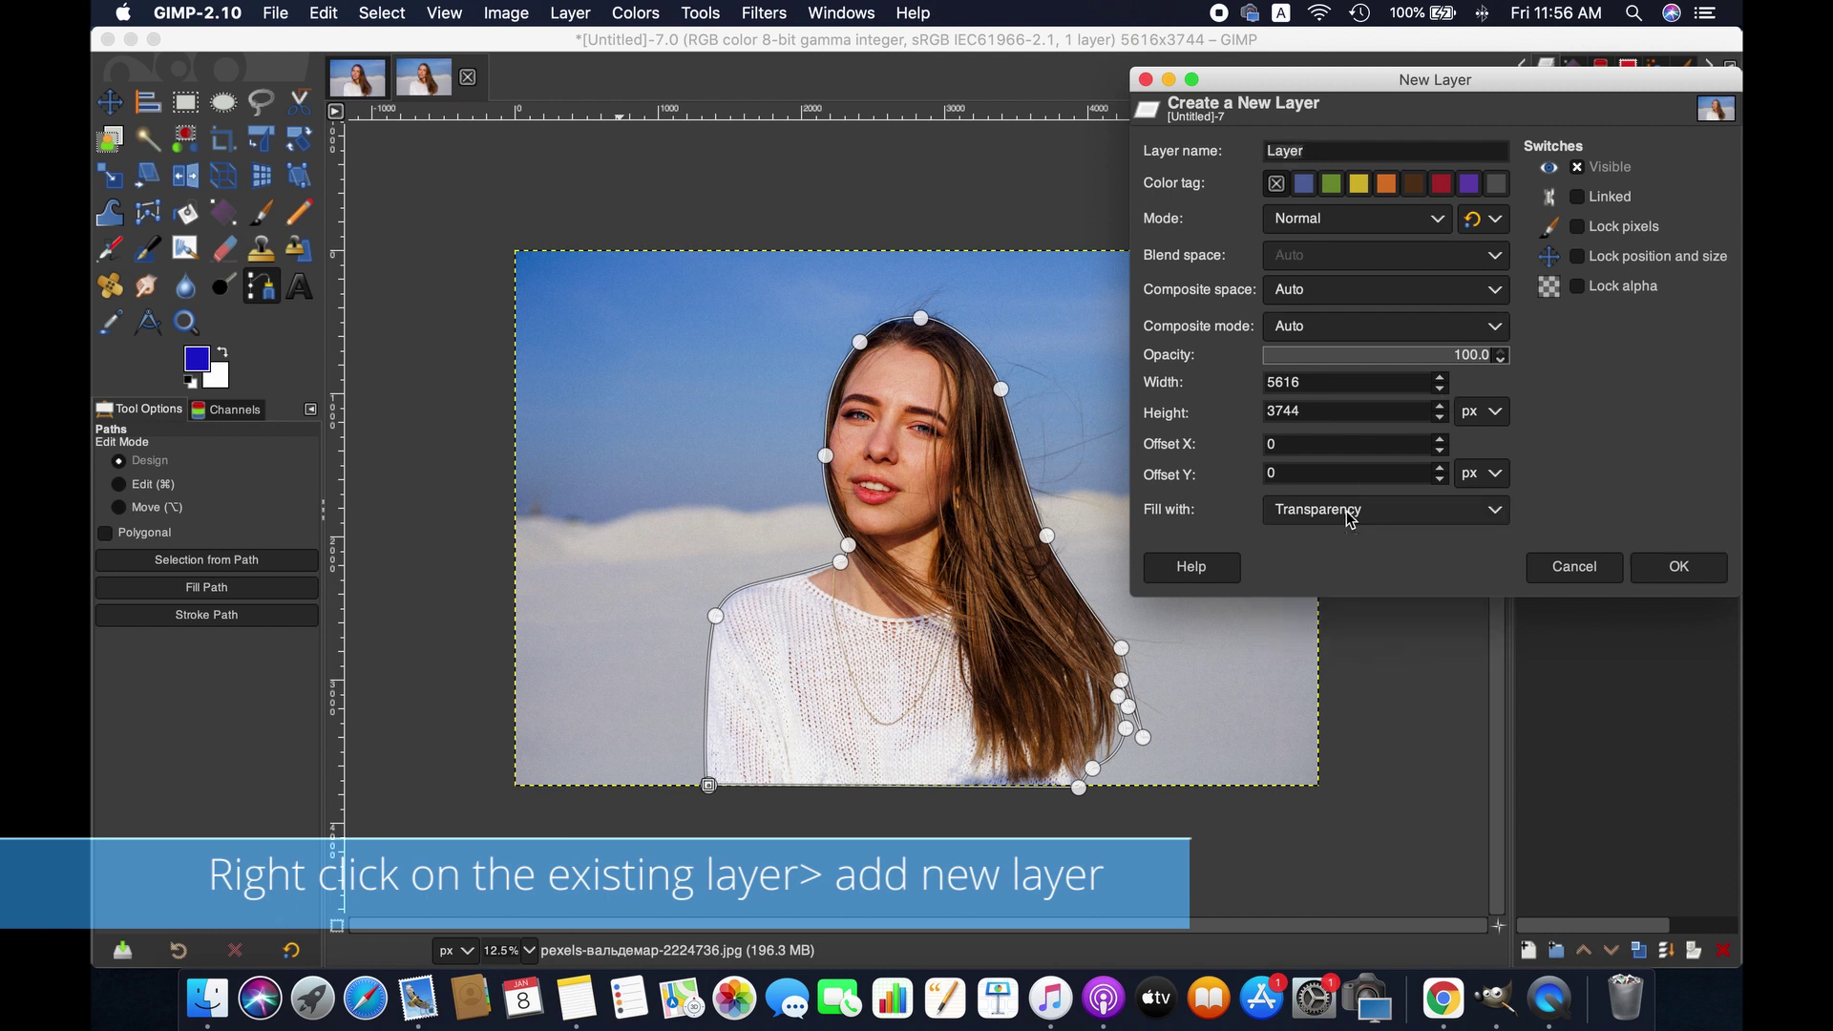
click(1642, 573)
right_click(1654, 186)
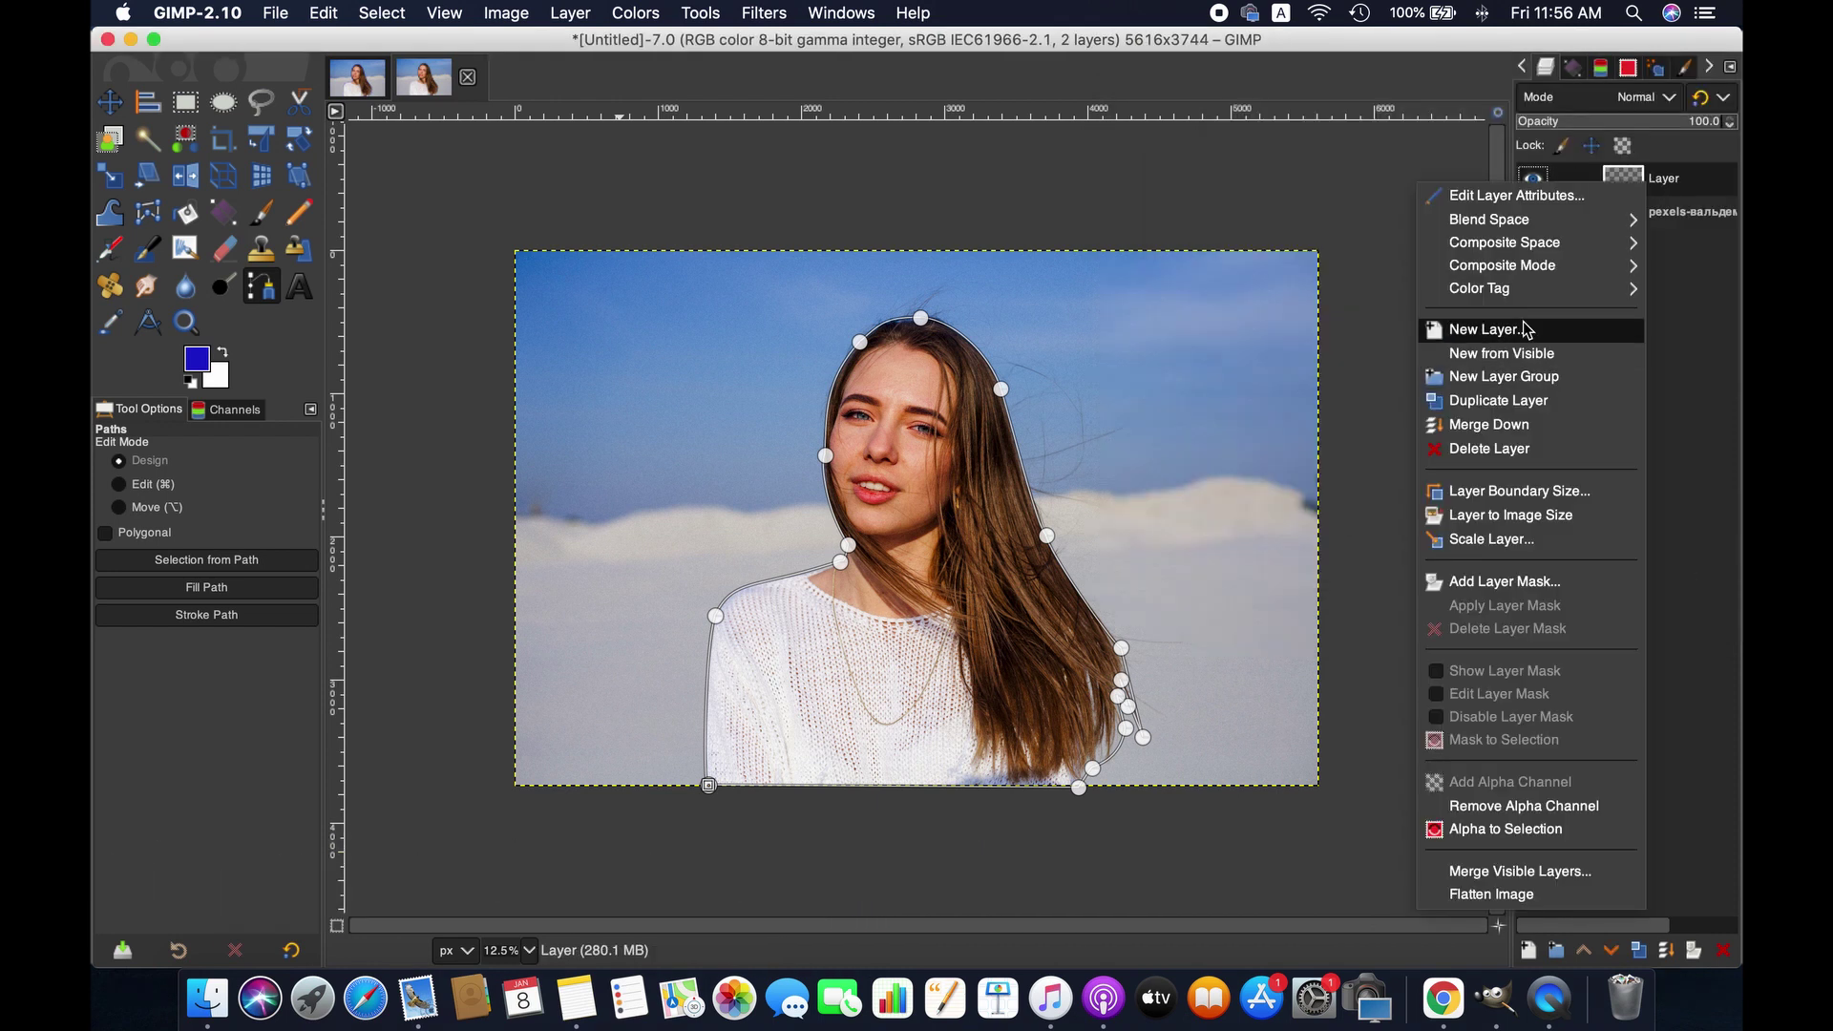
click(1541, 328)
click(1646, 544)
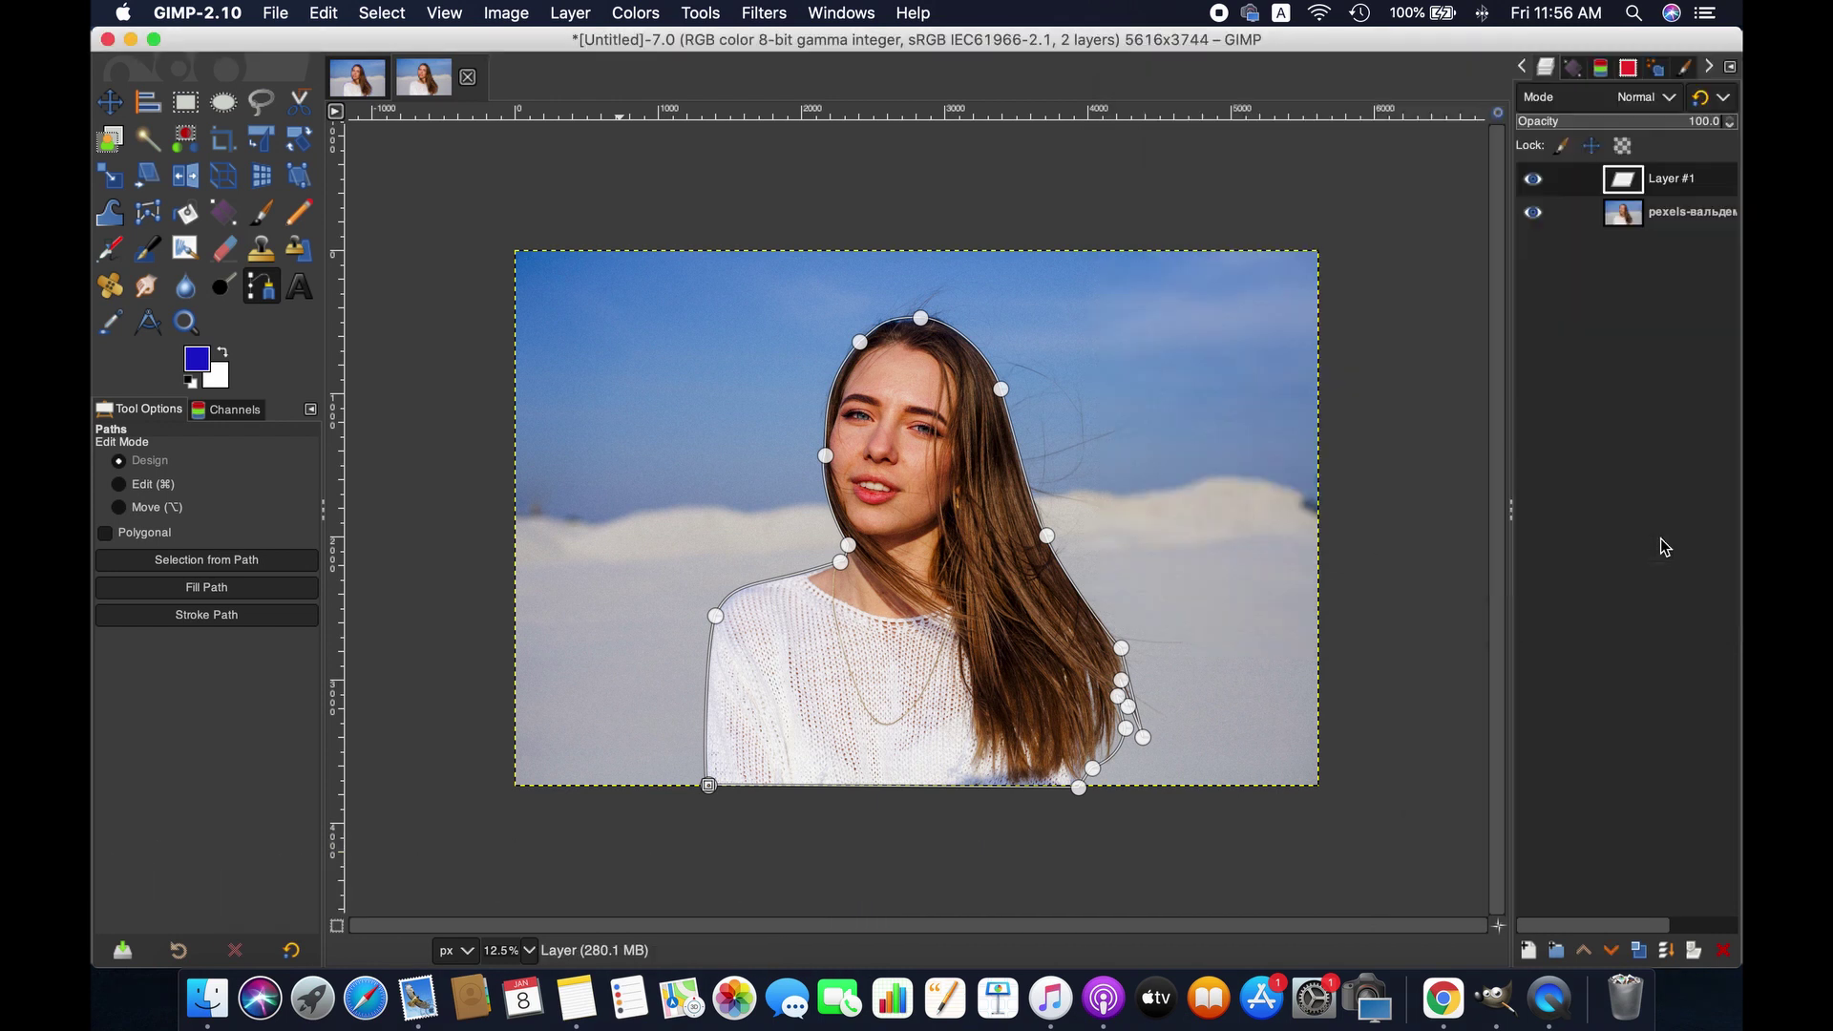
- Rename the uppermost empty layer White and the empty layer beneath it Glow
right_click(1688, 179)
click(1686, 174)
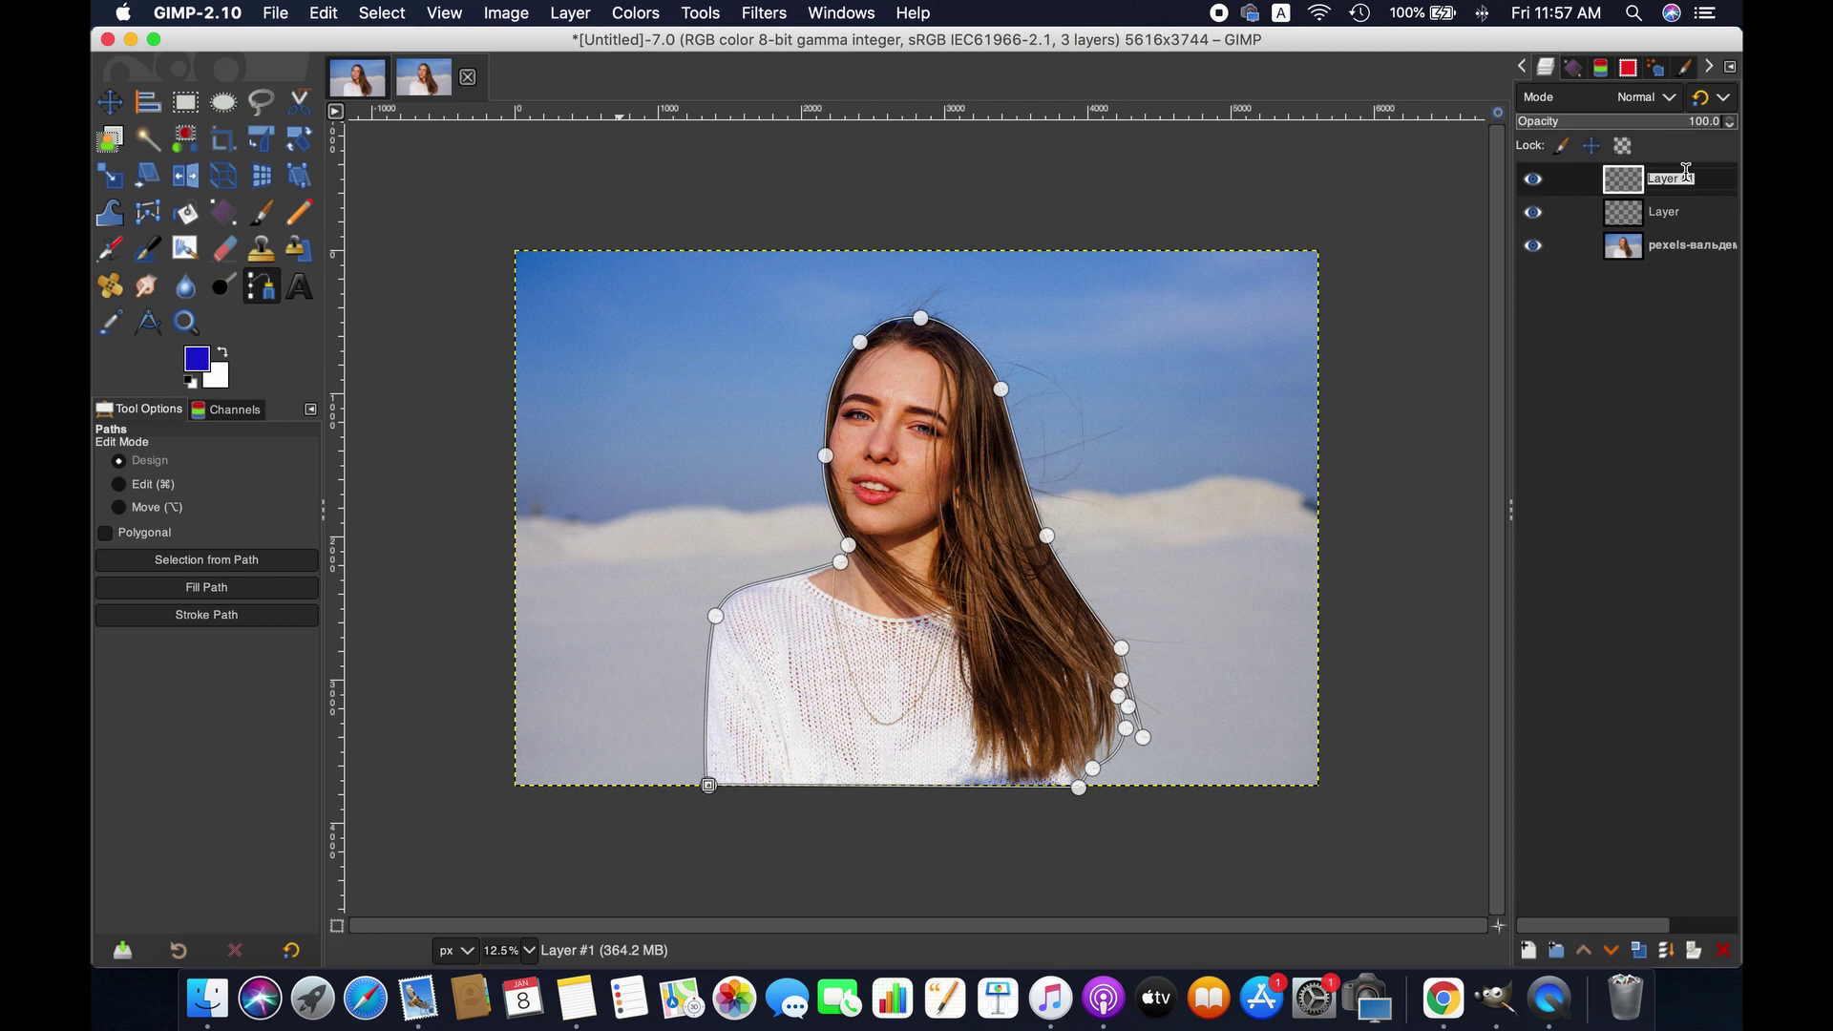
text(White)
double_click(1662, 214)
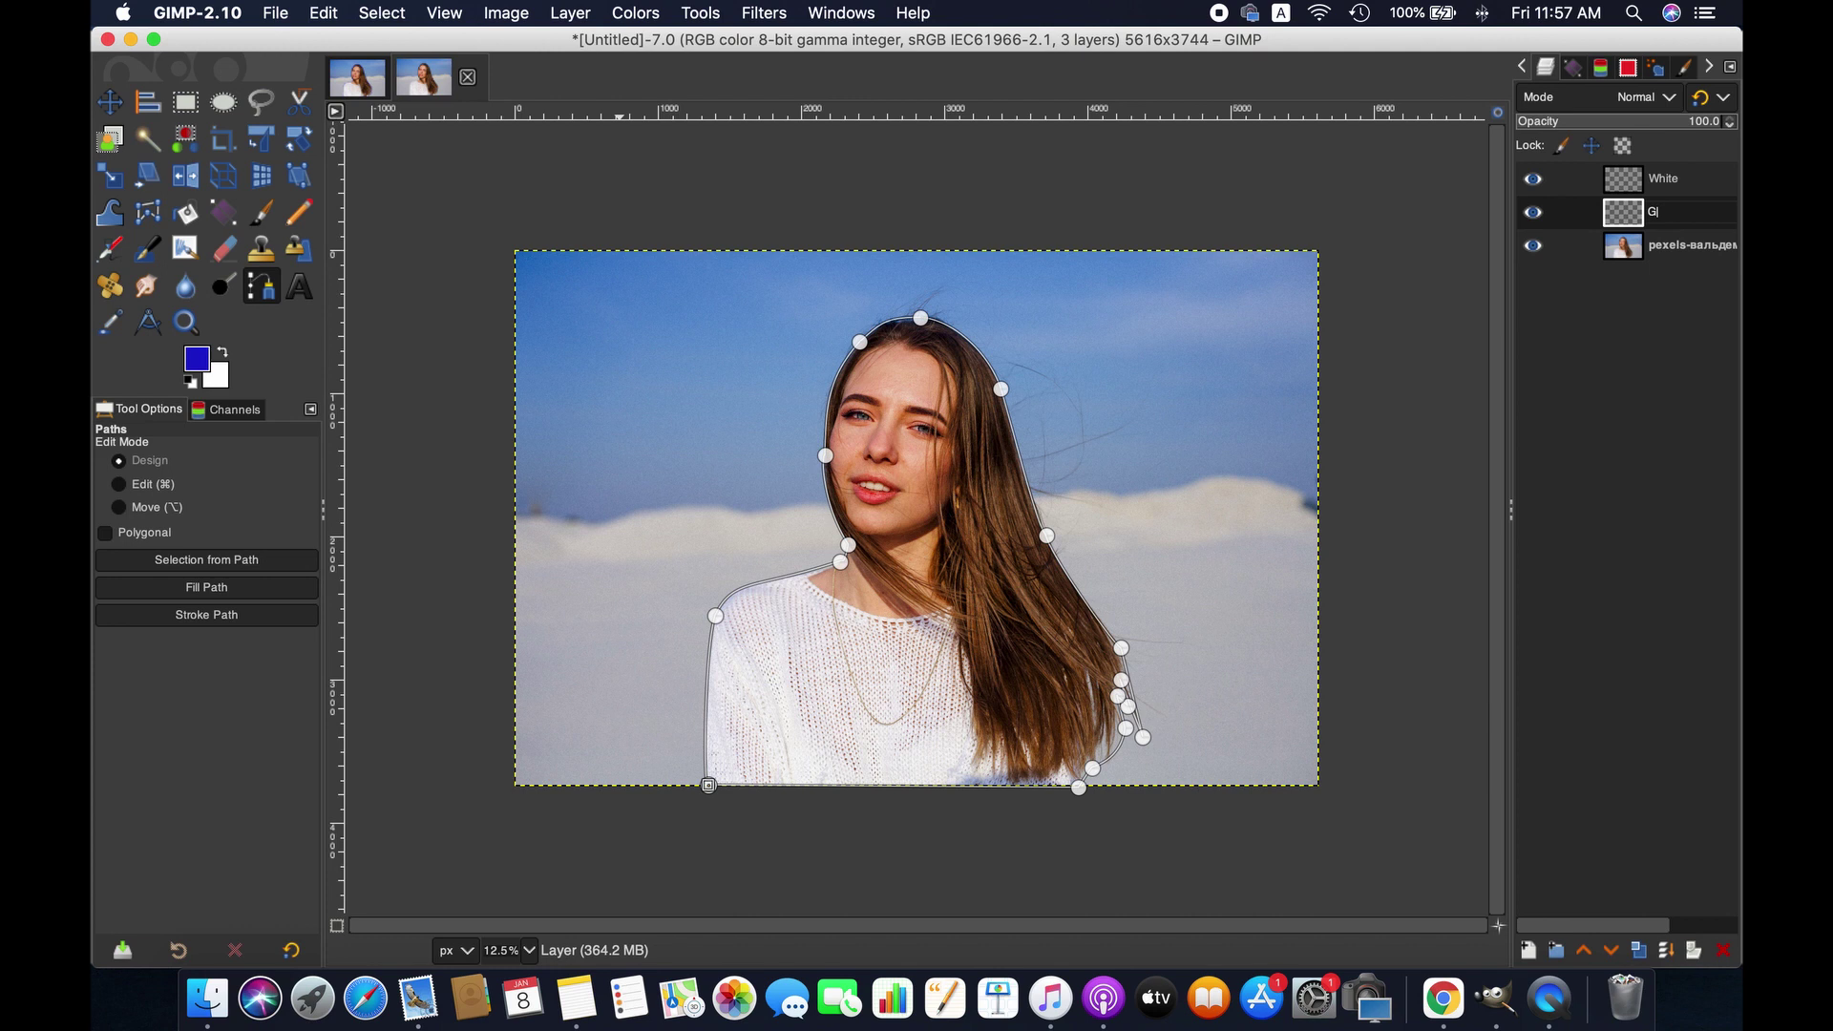
key(Return)
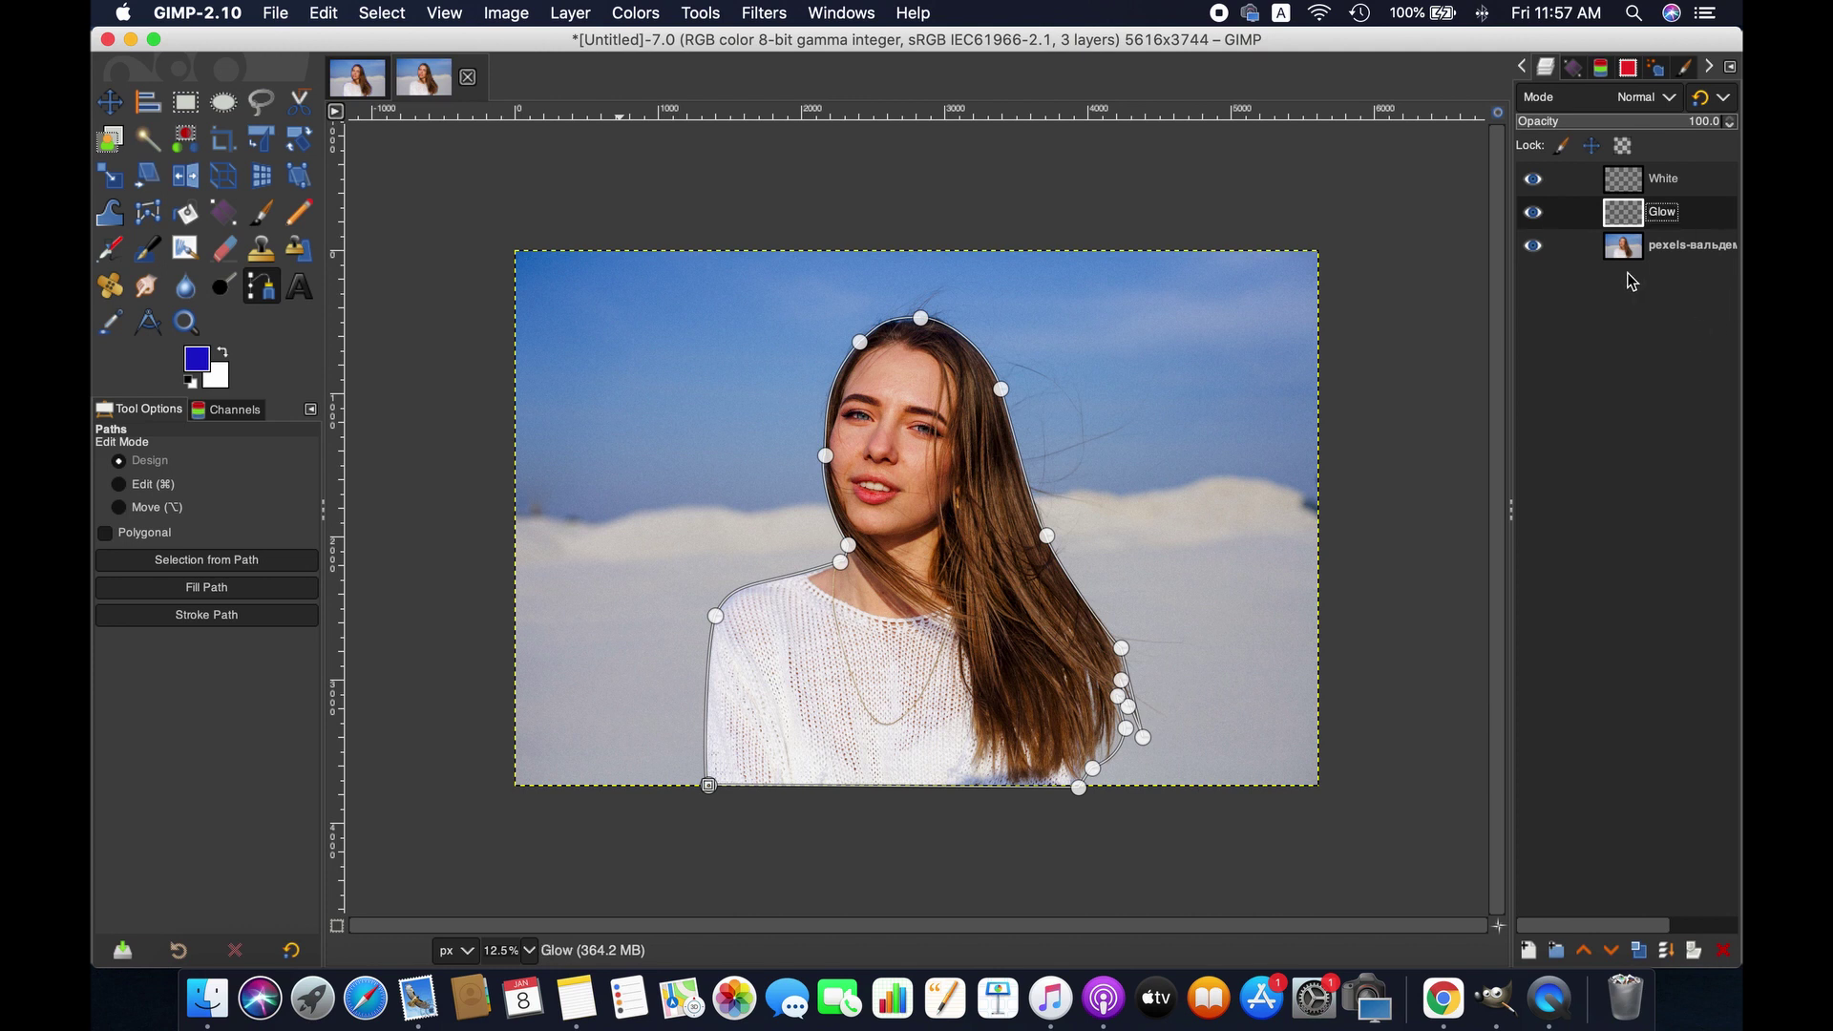
- With the White layer active, create a selection from the path and border it by 10 px with the Smooth style
click(1685, 185)
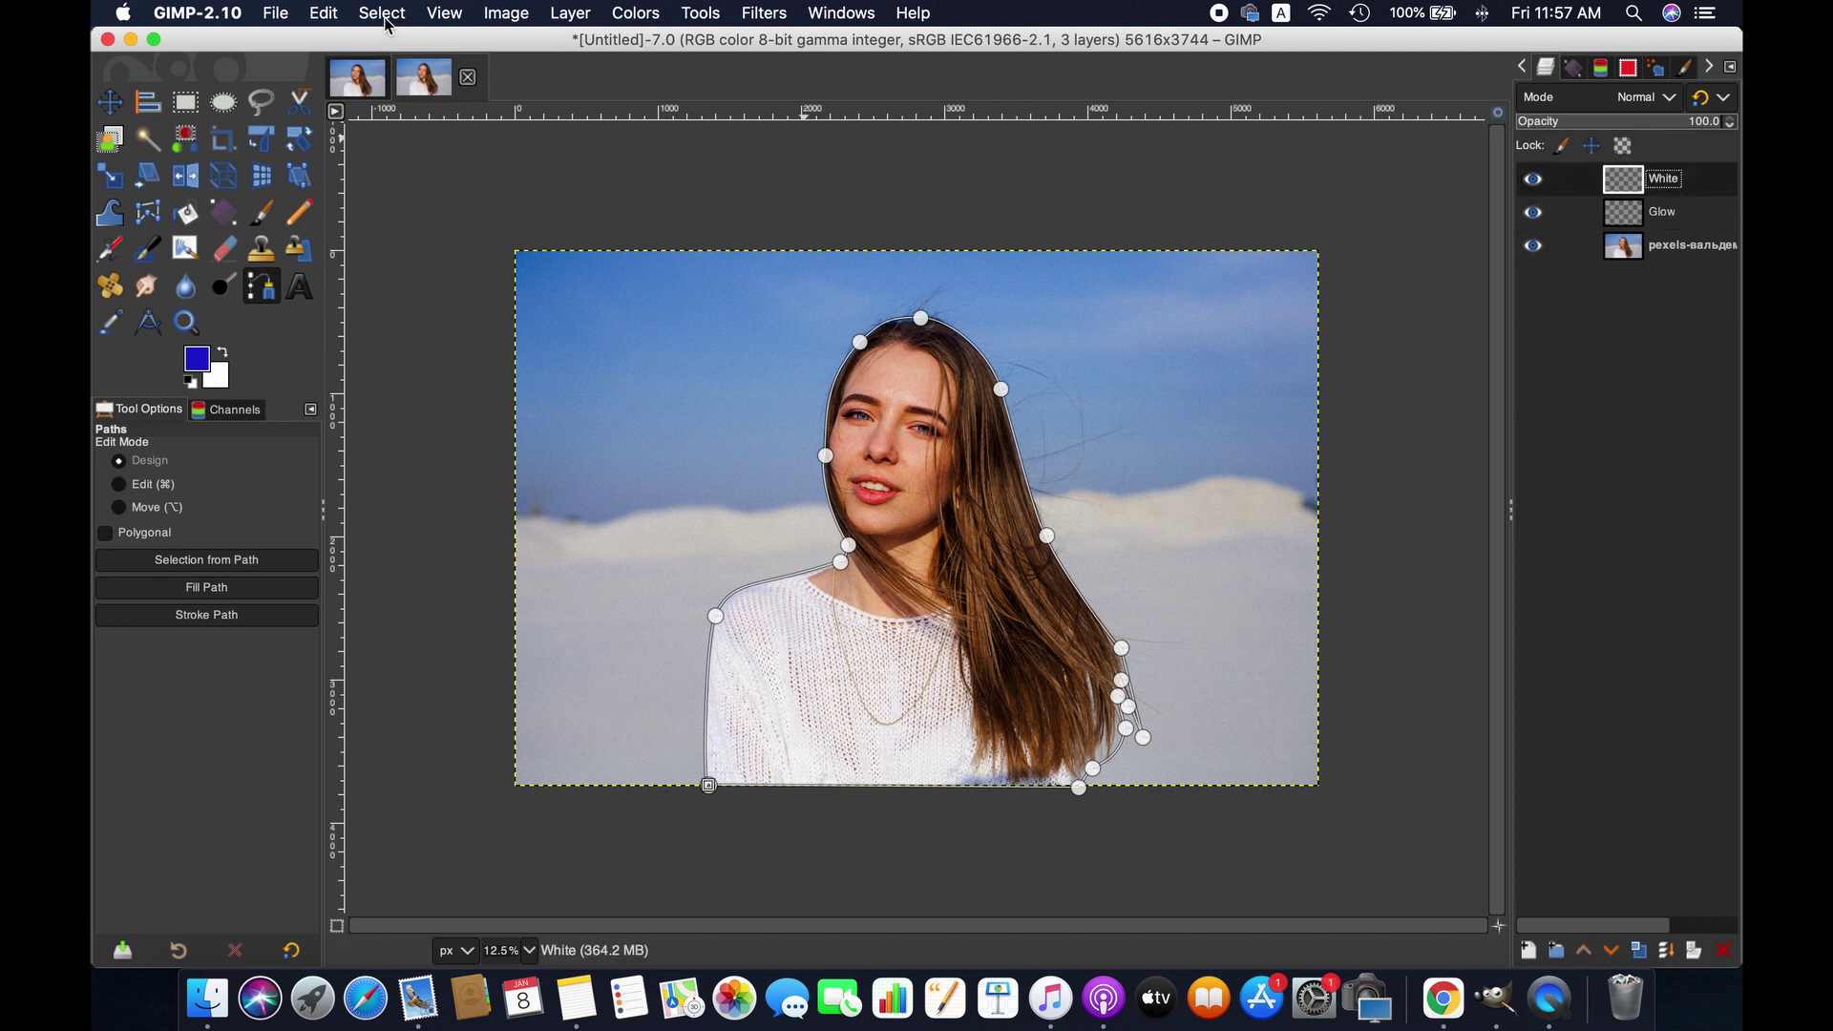
click(384, 15)
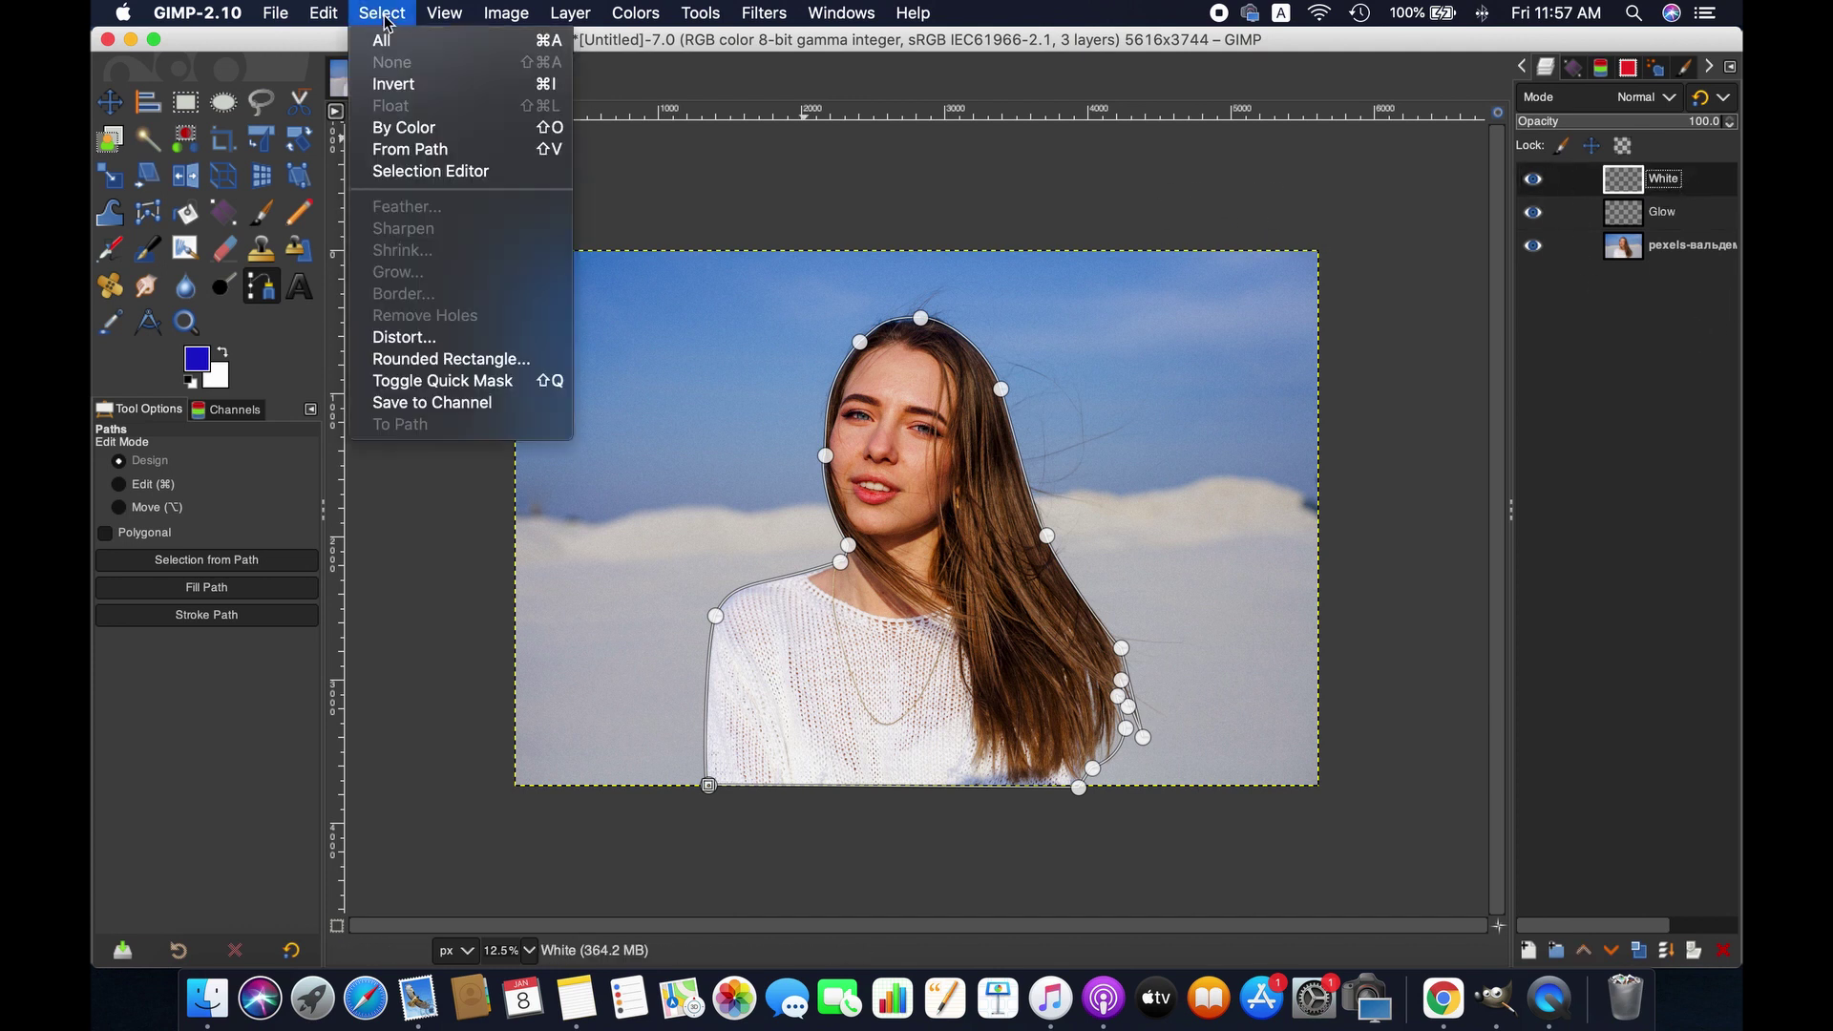
click(412, 149)
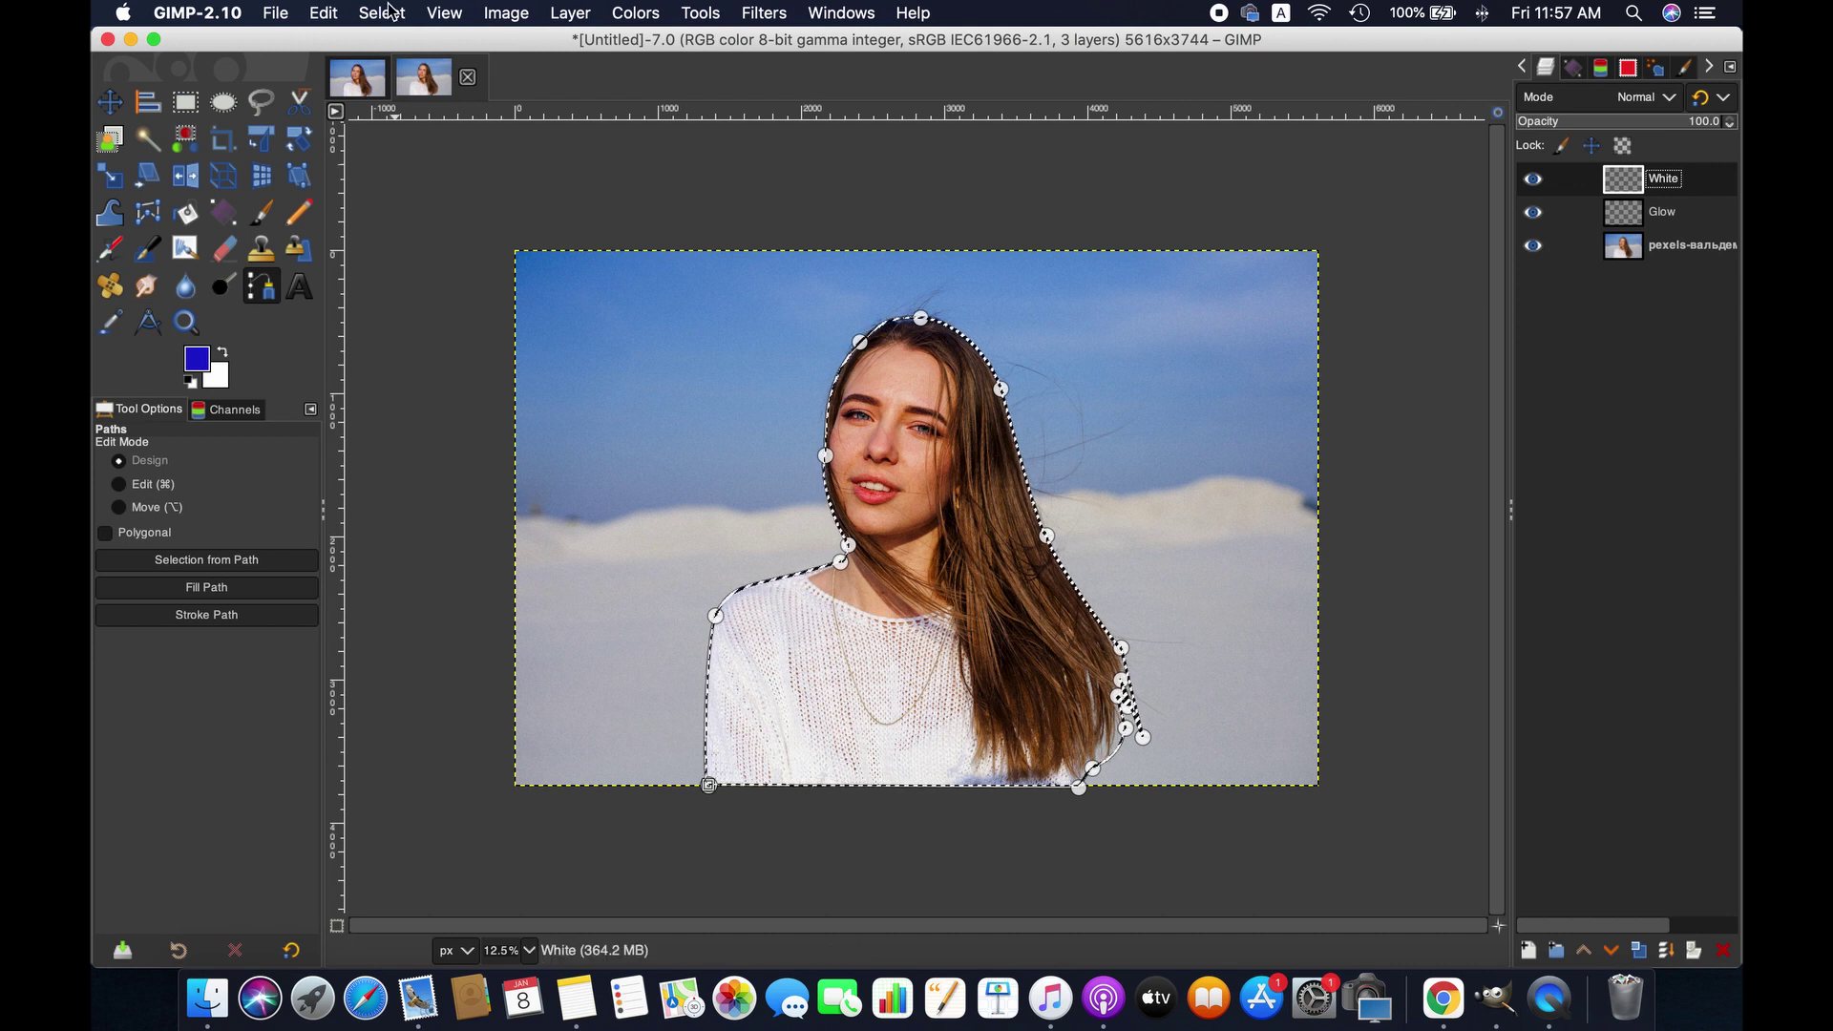
click(390, 12)
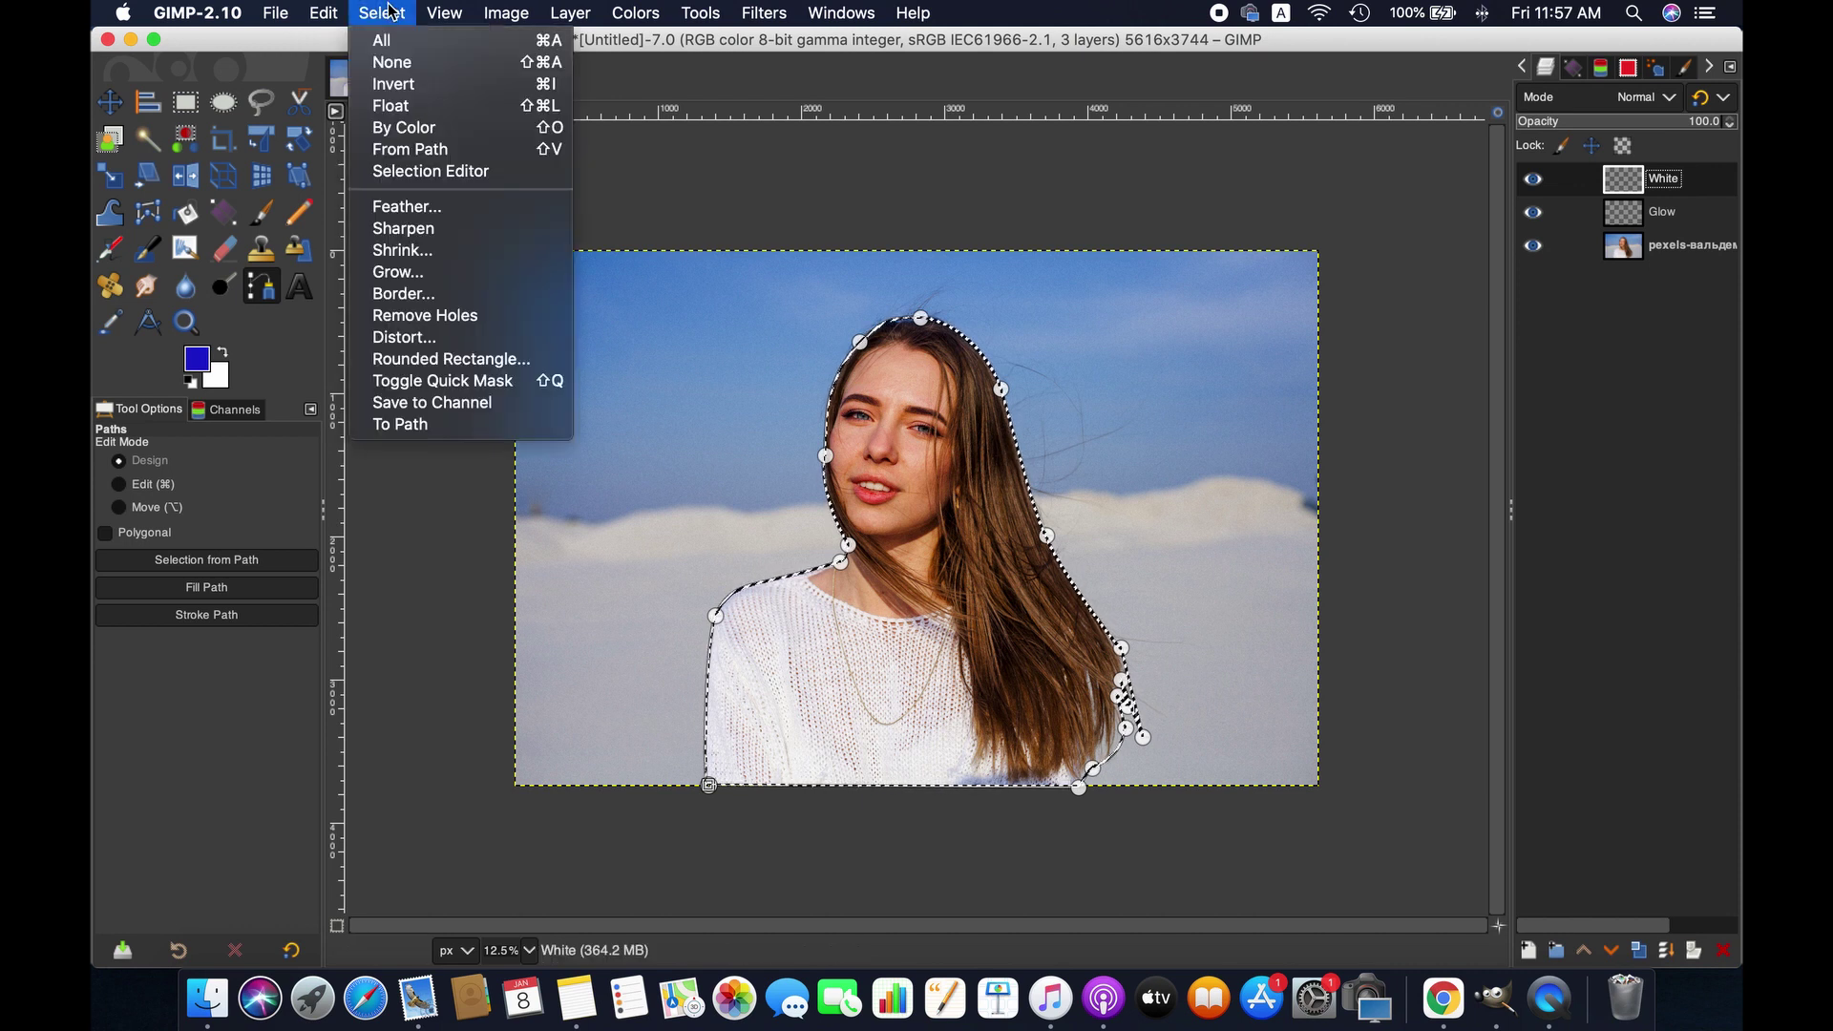
click(425, 293)
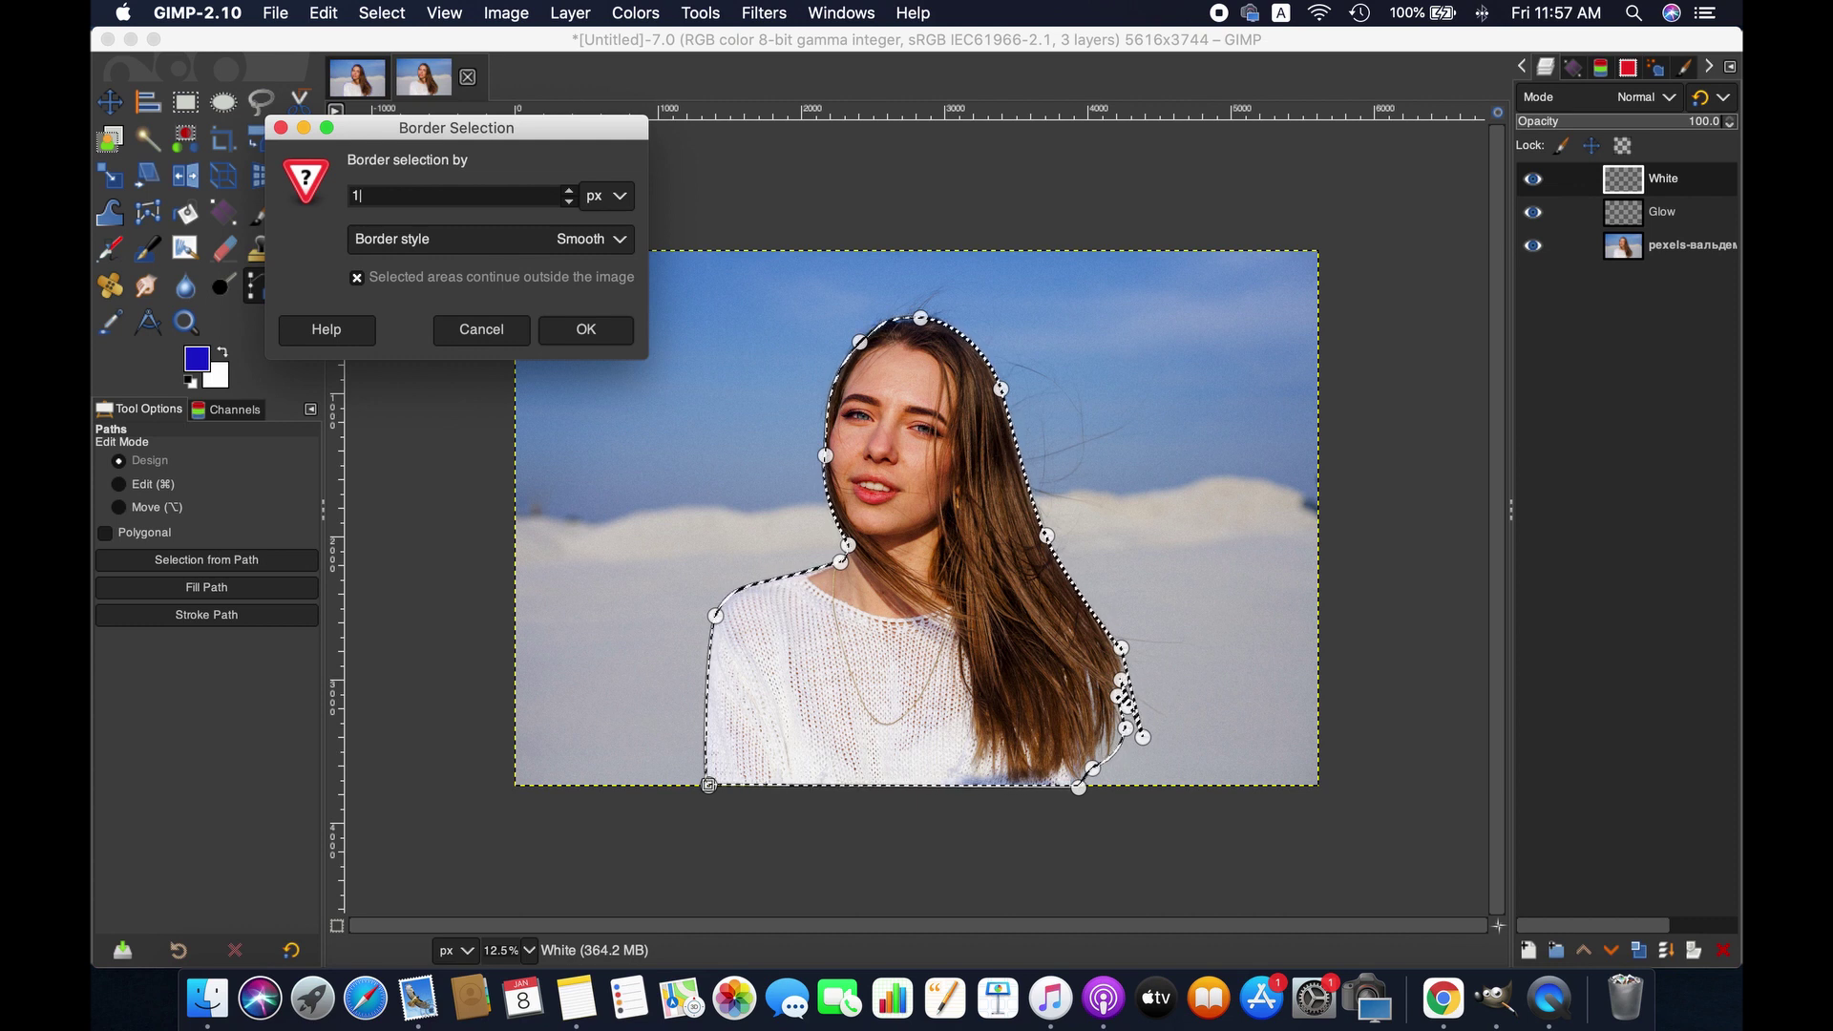
key(Return)
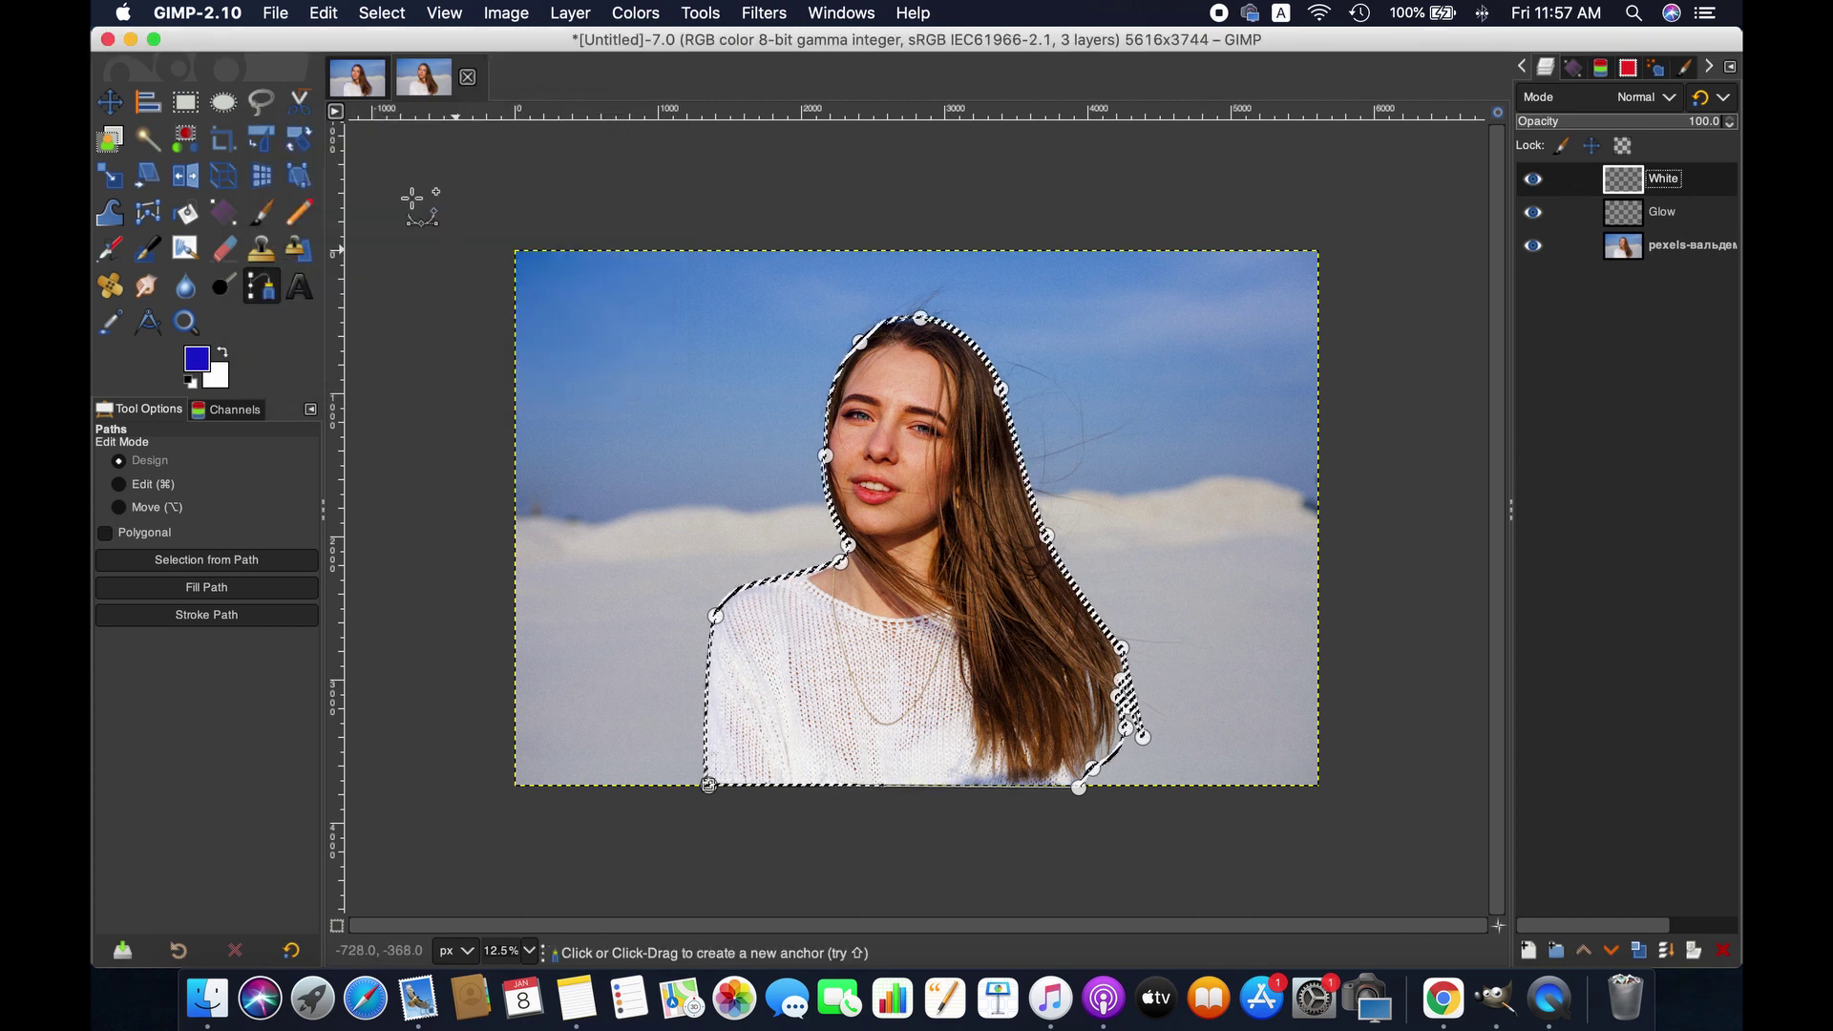
- Fill the bordered selection on the White layer with the white background color and remove the selection
click(324, 13)
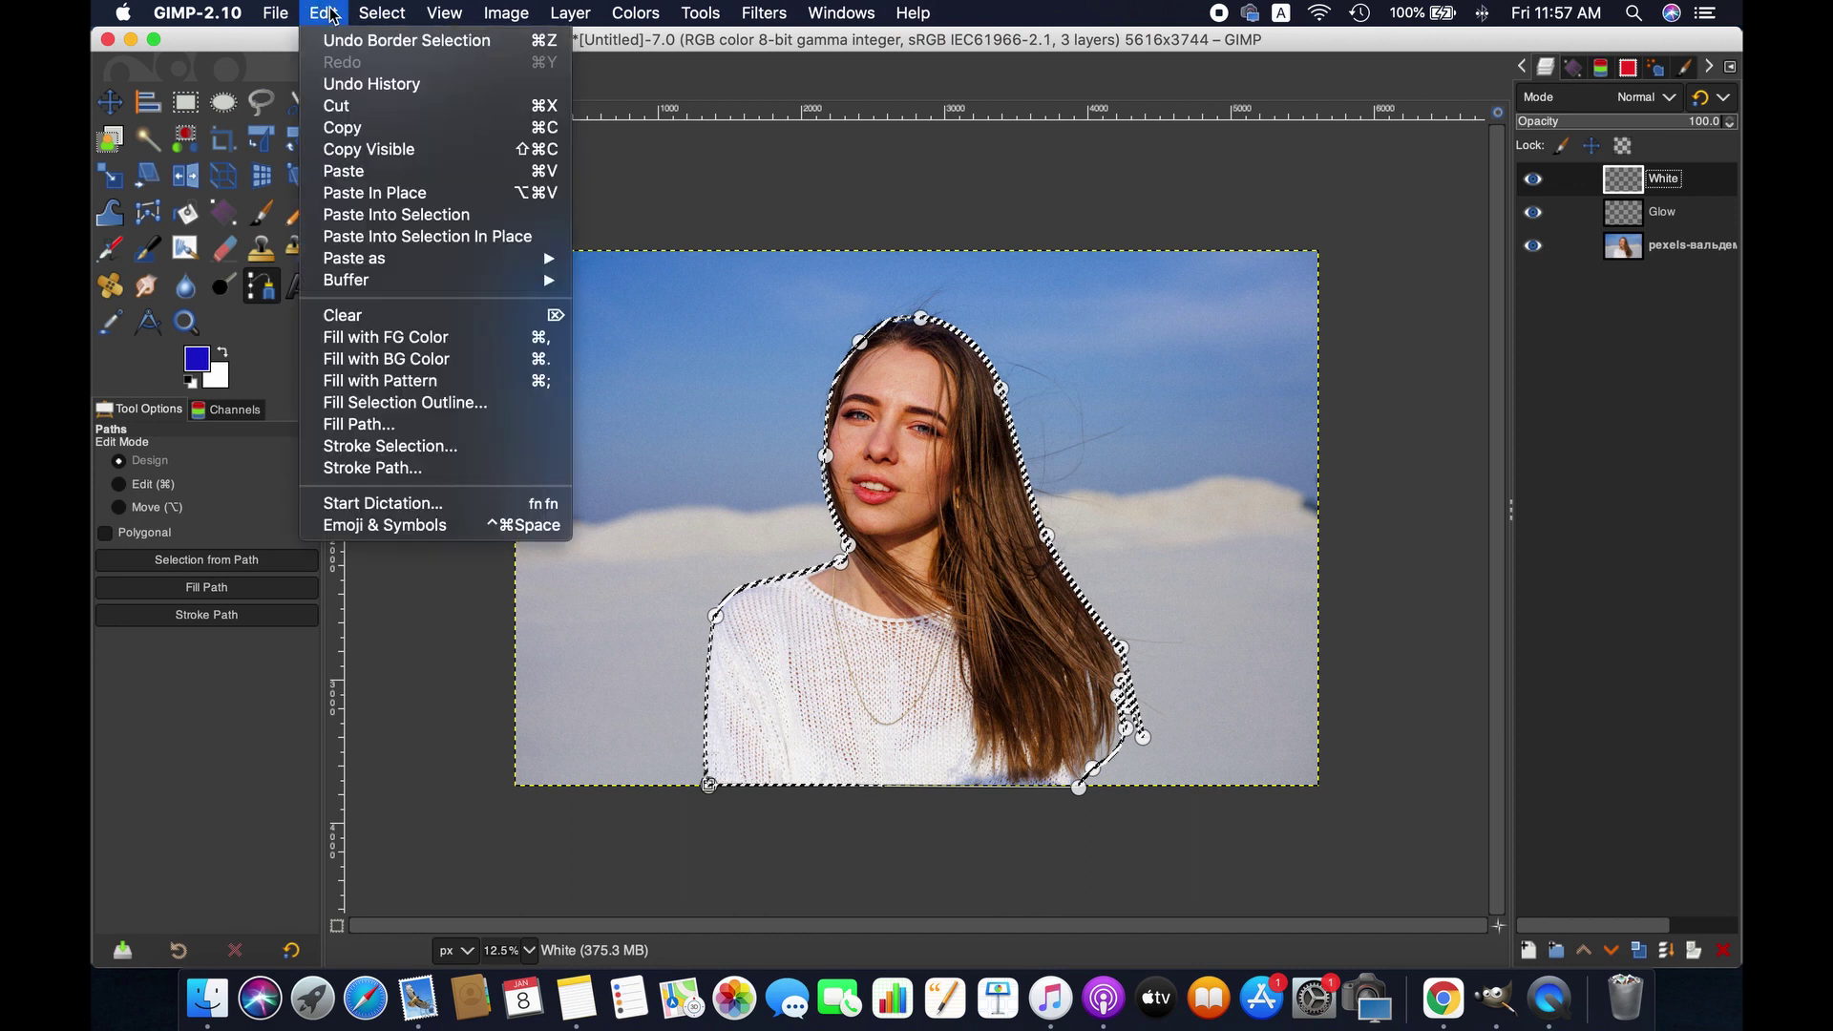
click(418, 360)
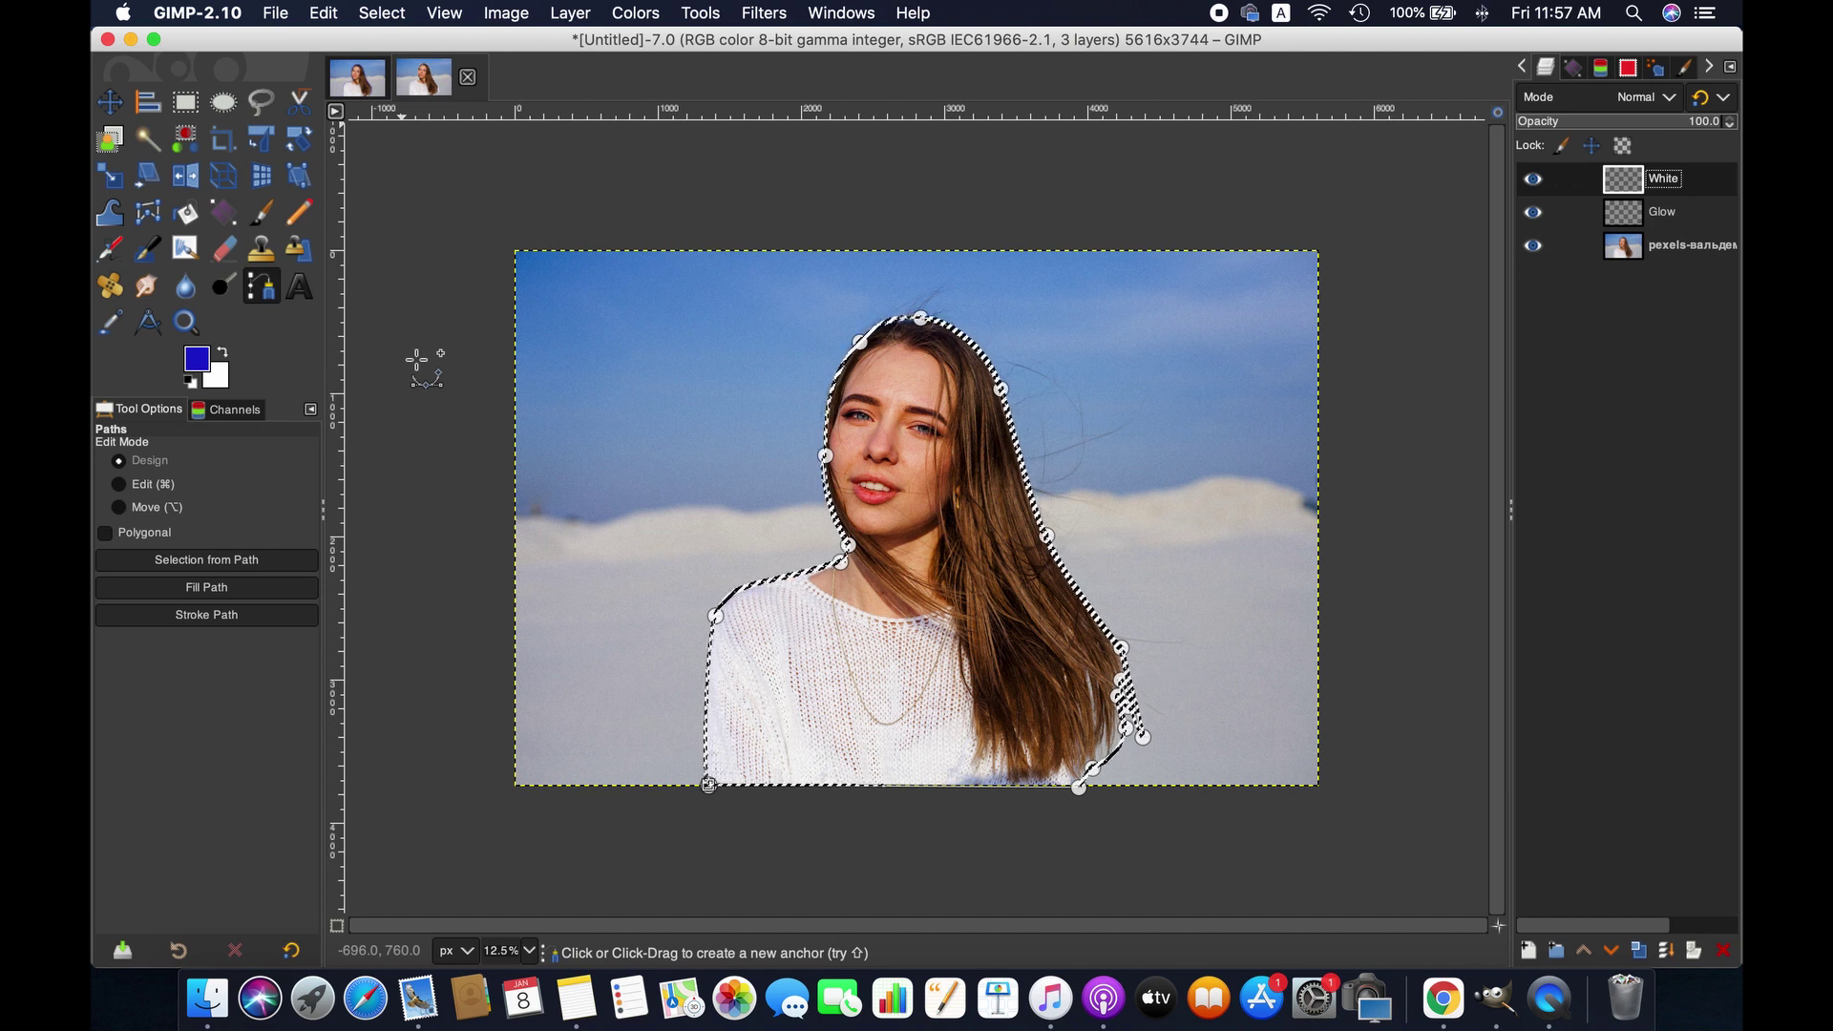
click(392, 13)
click(410, 63)
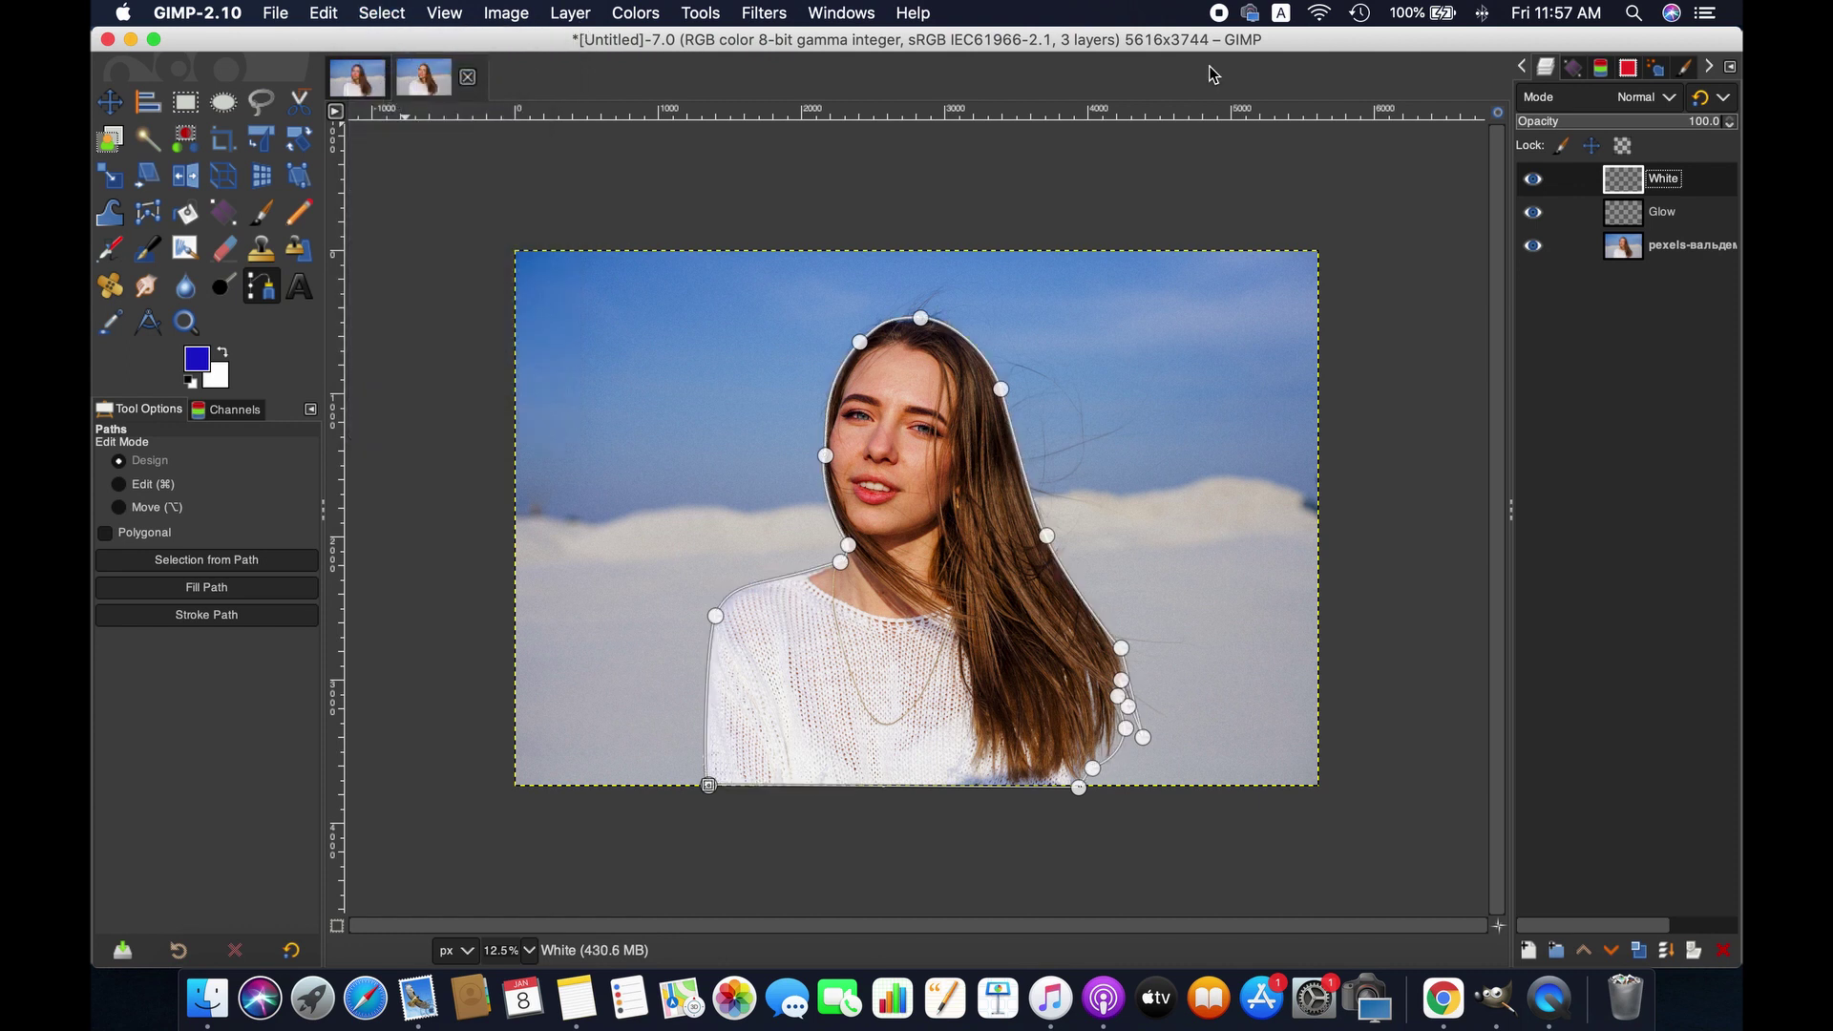
- With the Glow layer active, create a selection from the path and border it by 22 px with the Smooth style
click(1677, 221)
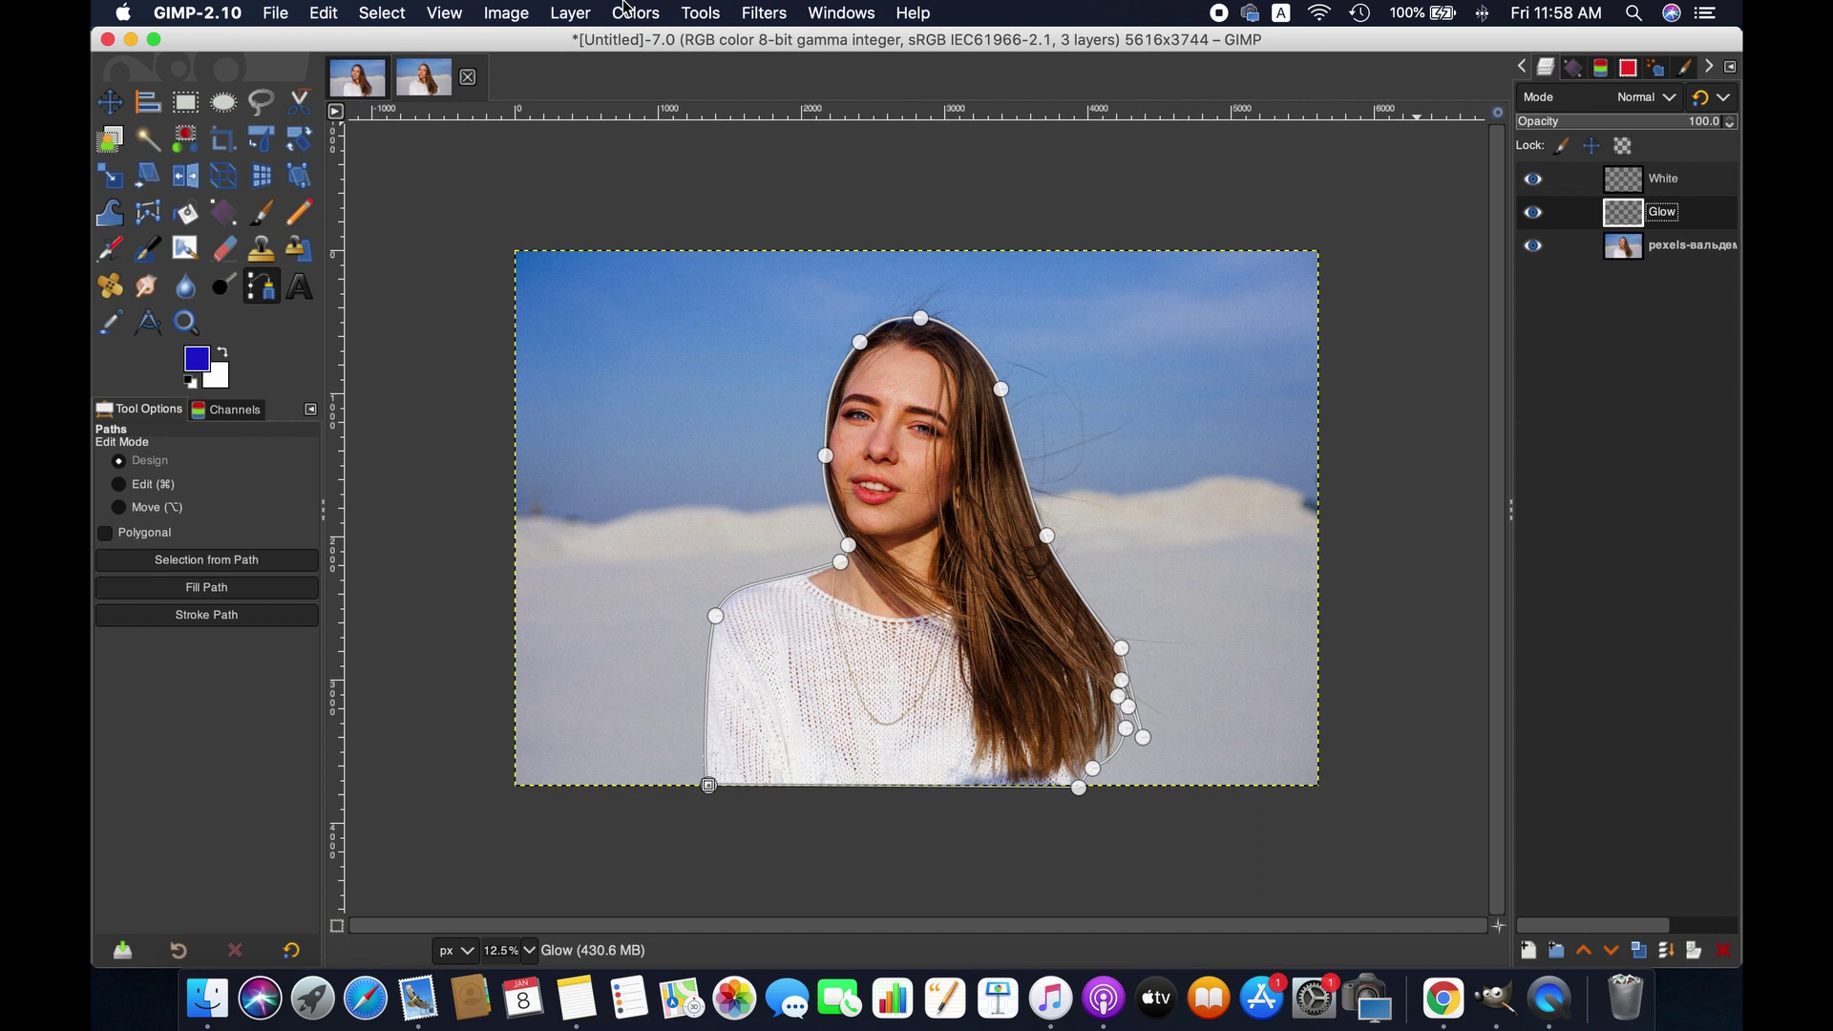
click(382, 14)
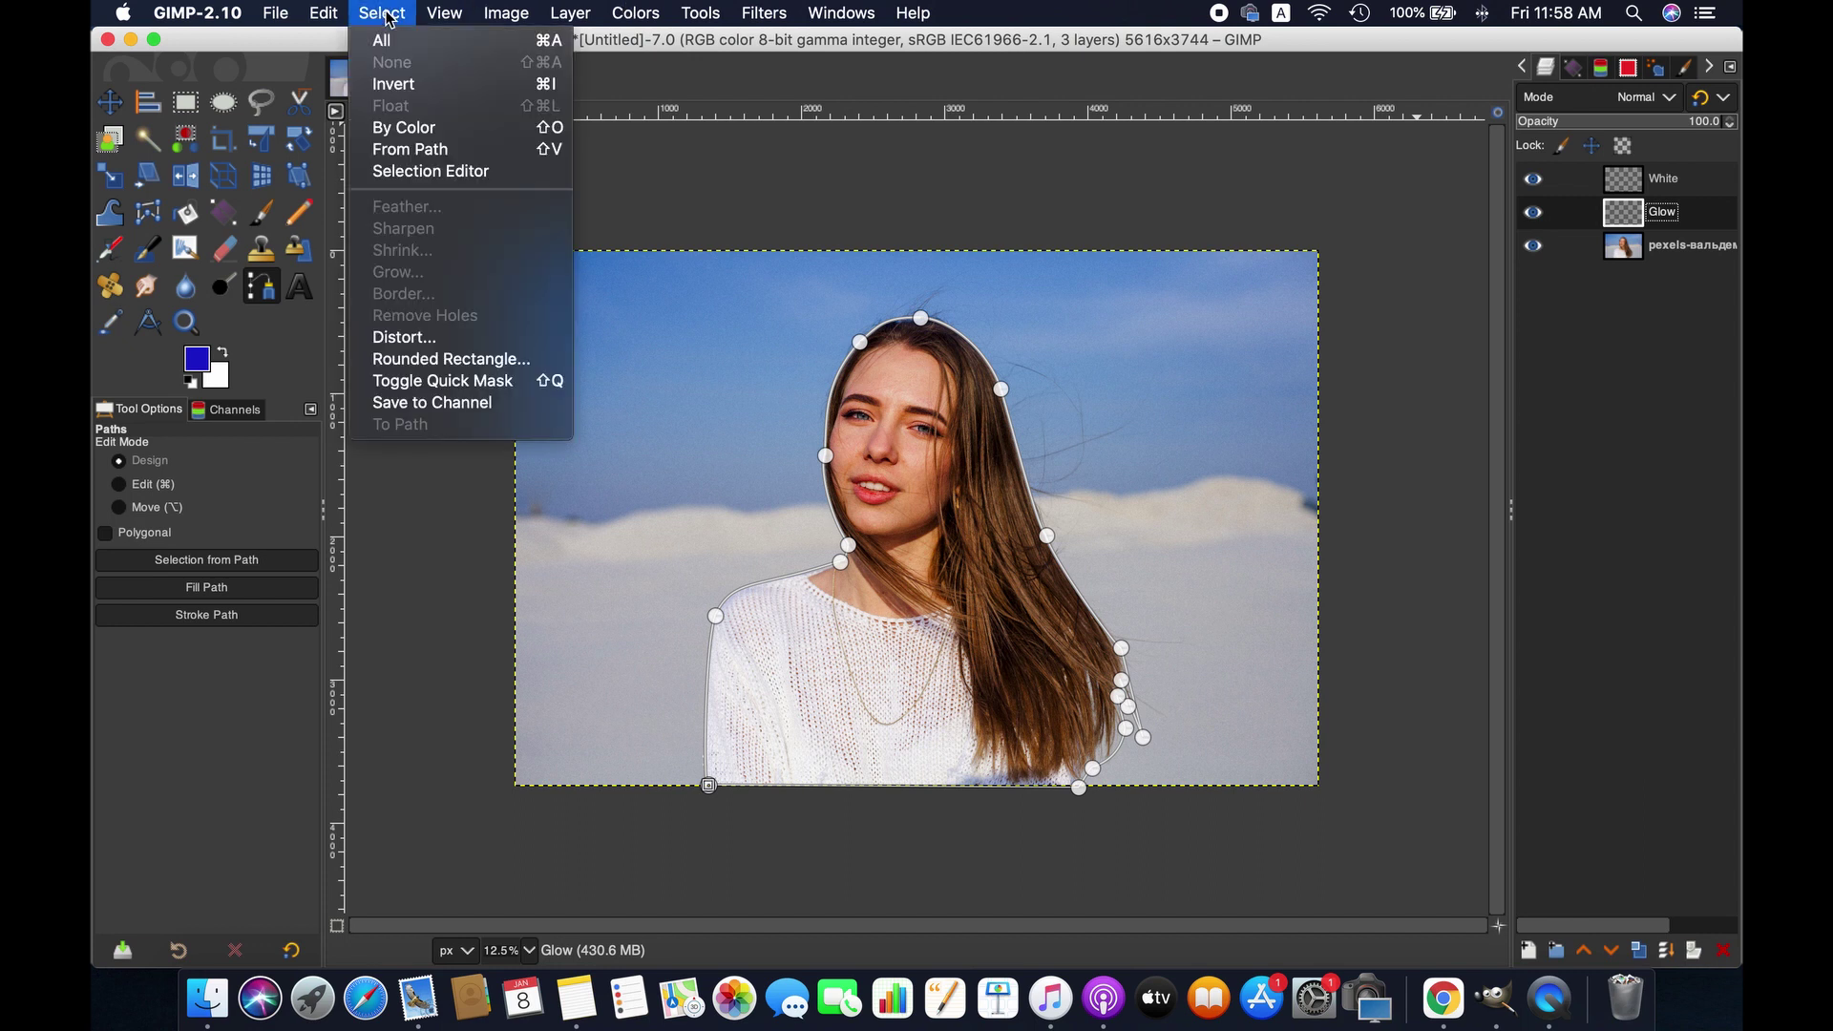
click(411, 149)
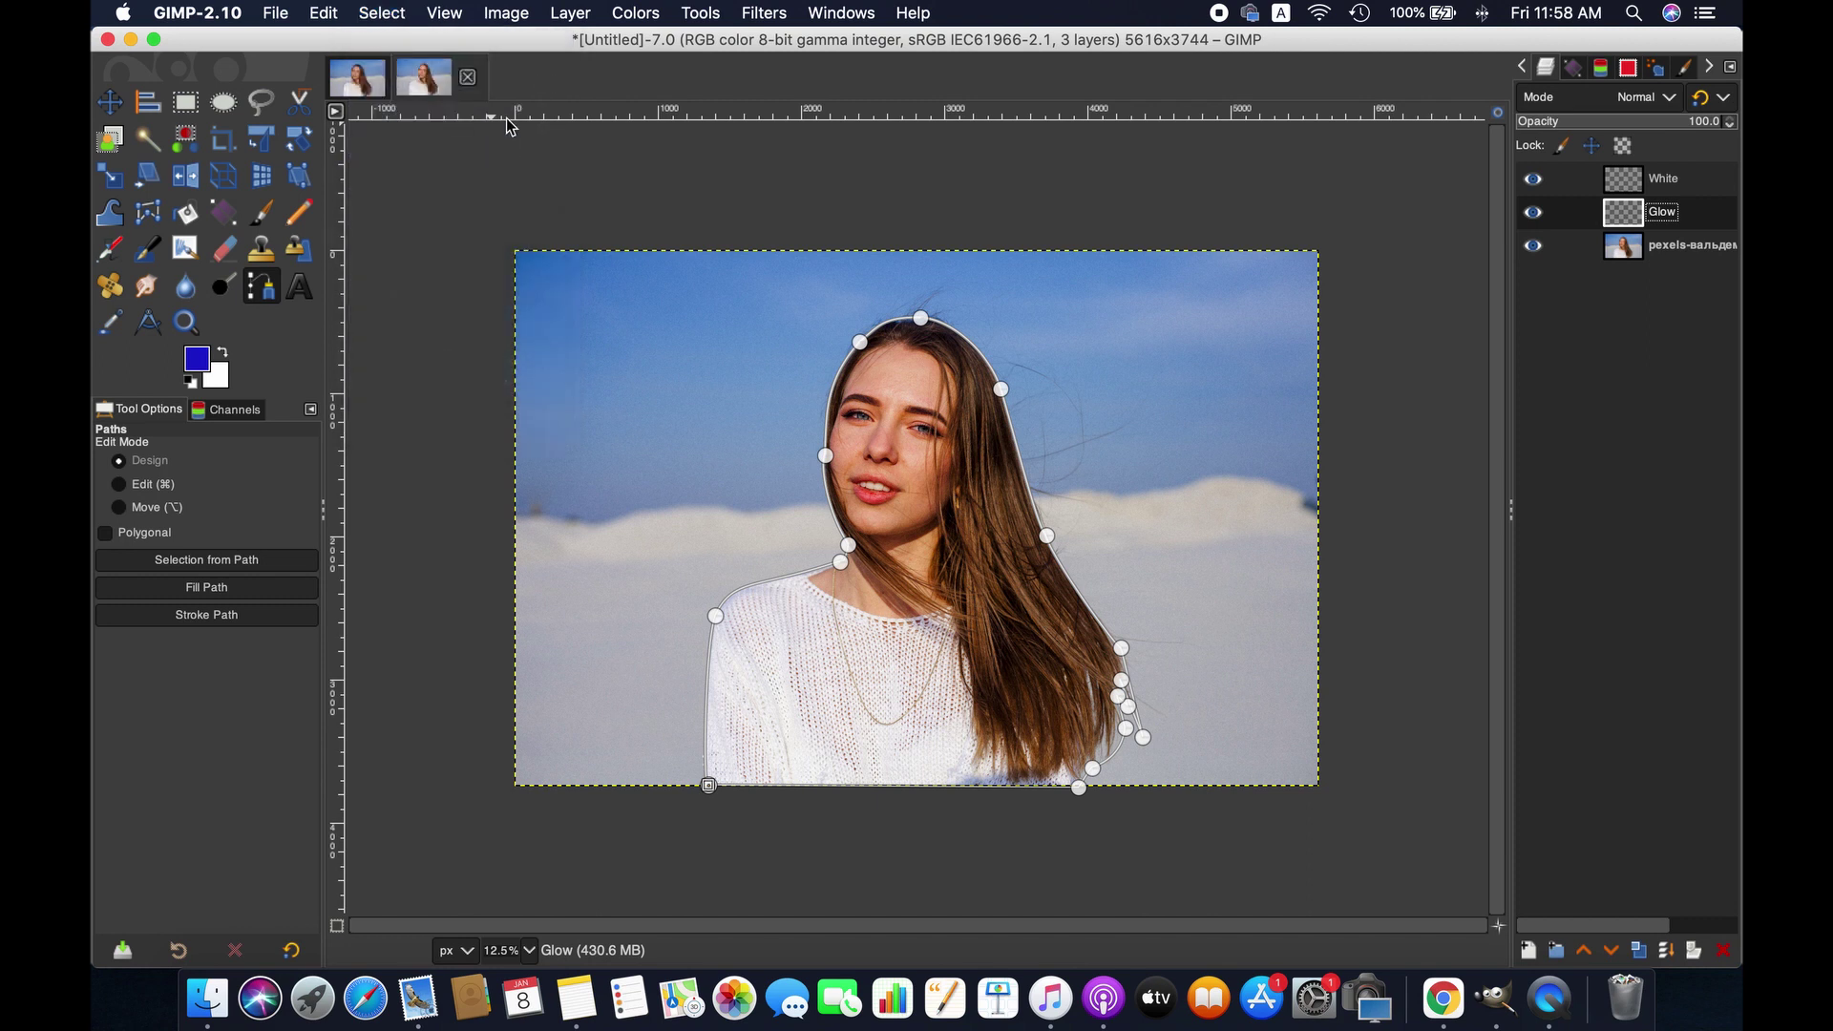
click(380, 12)
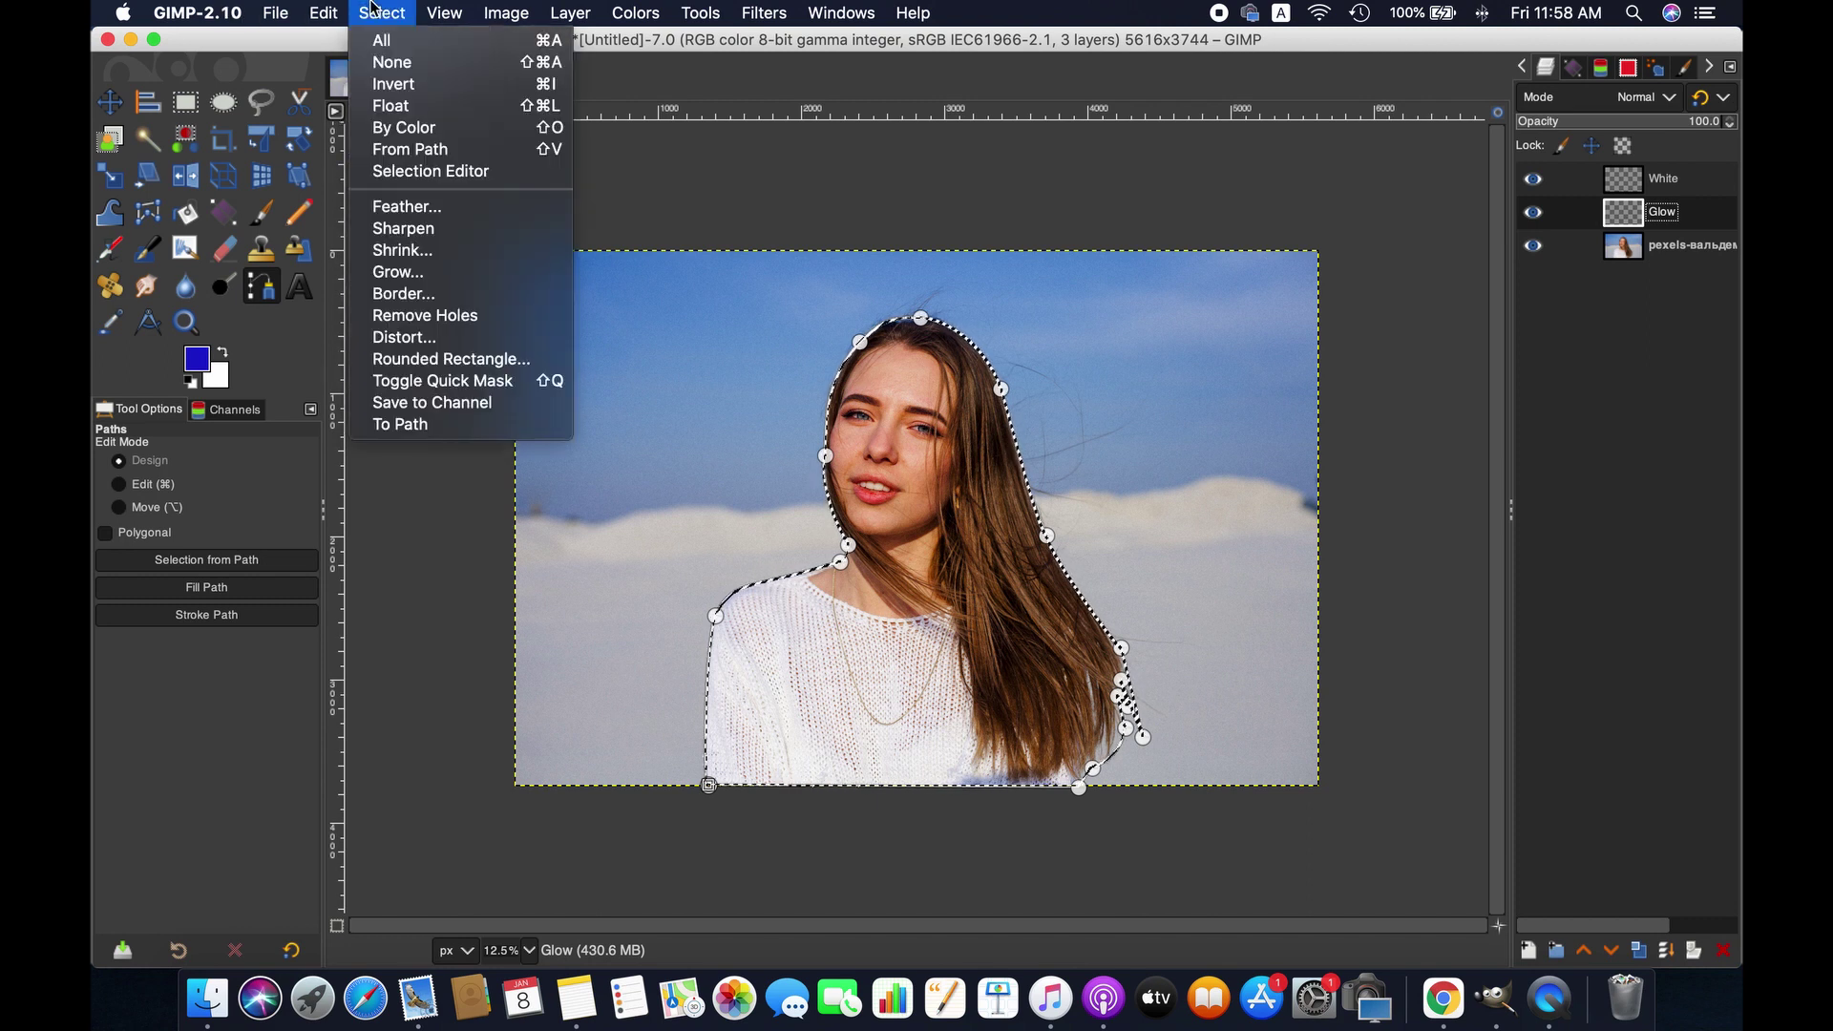
click(435, 294)
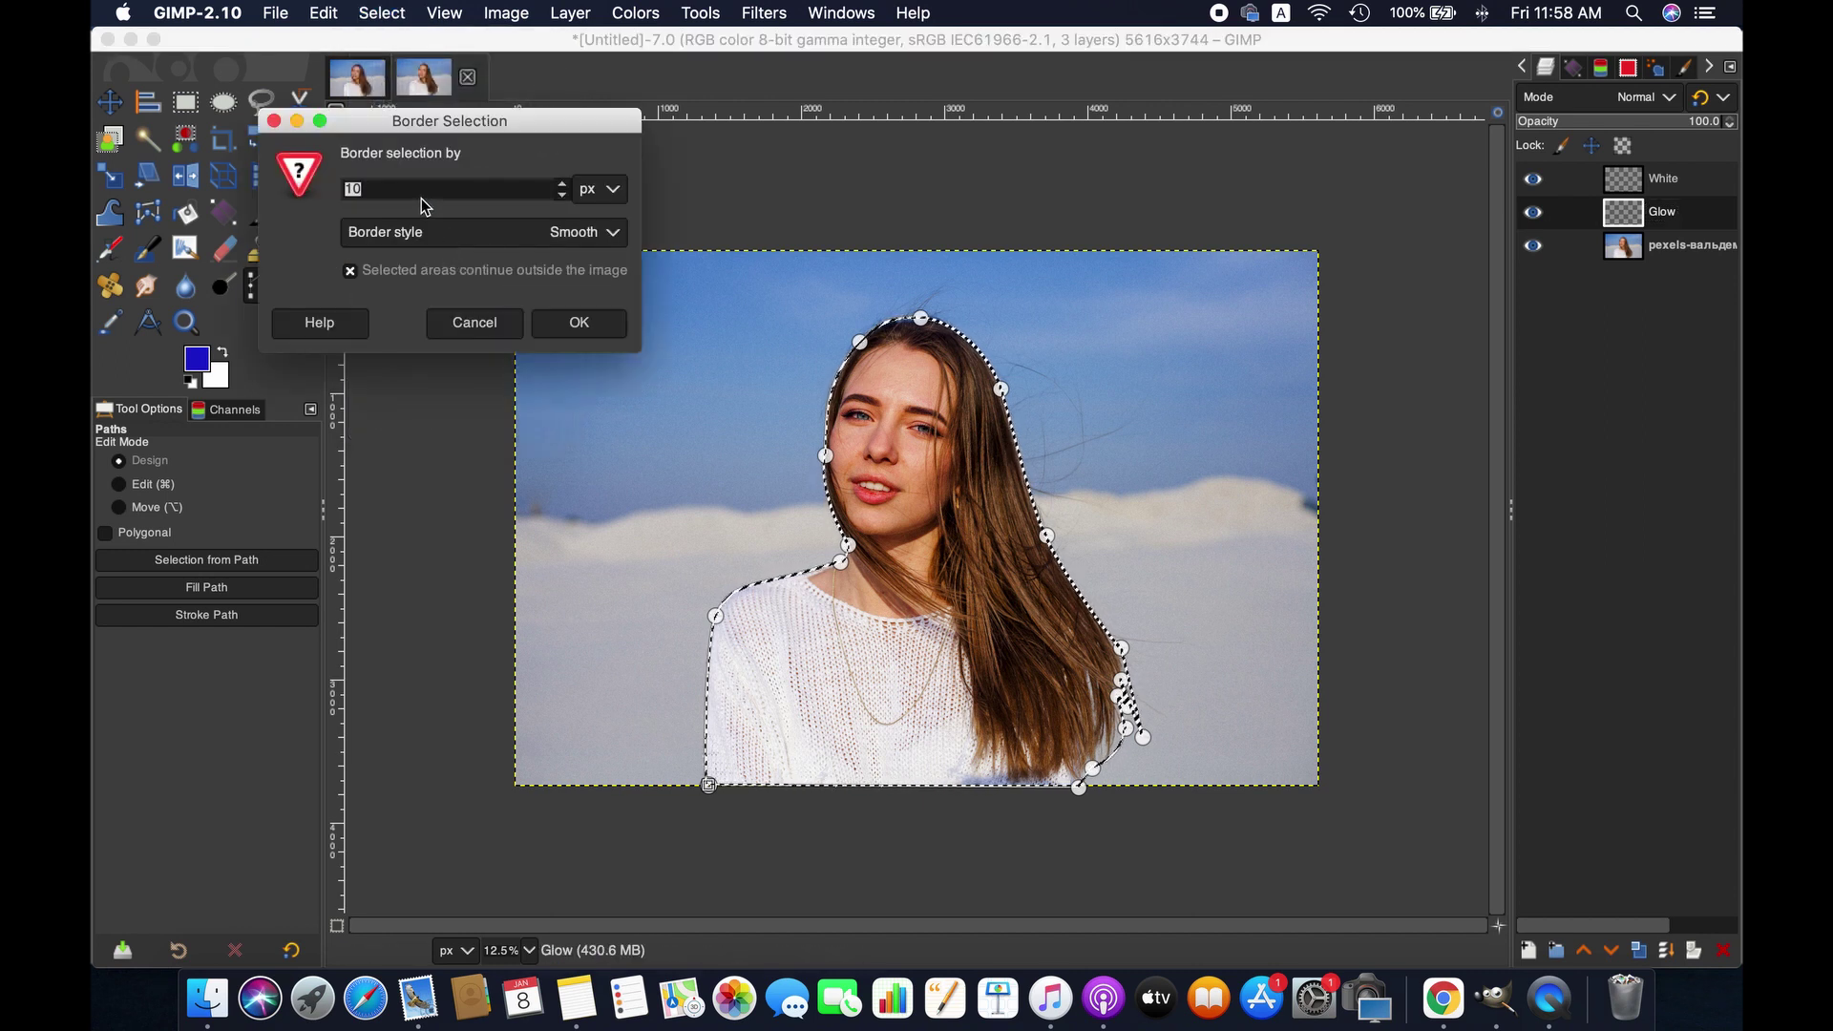
text(2)
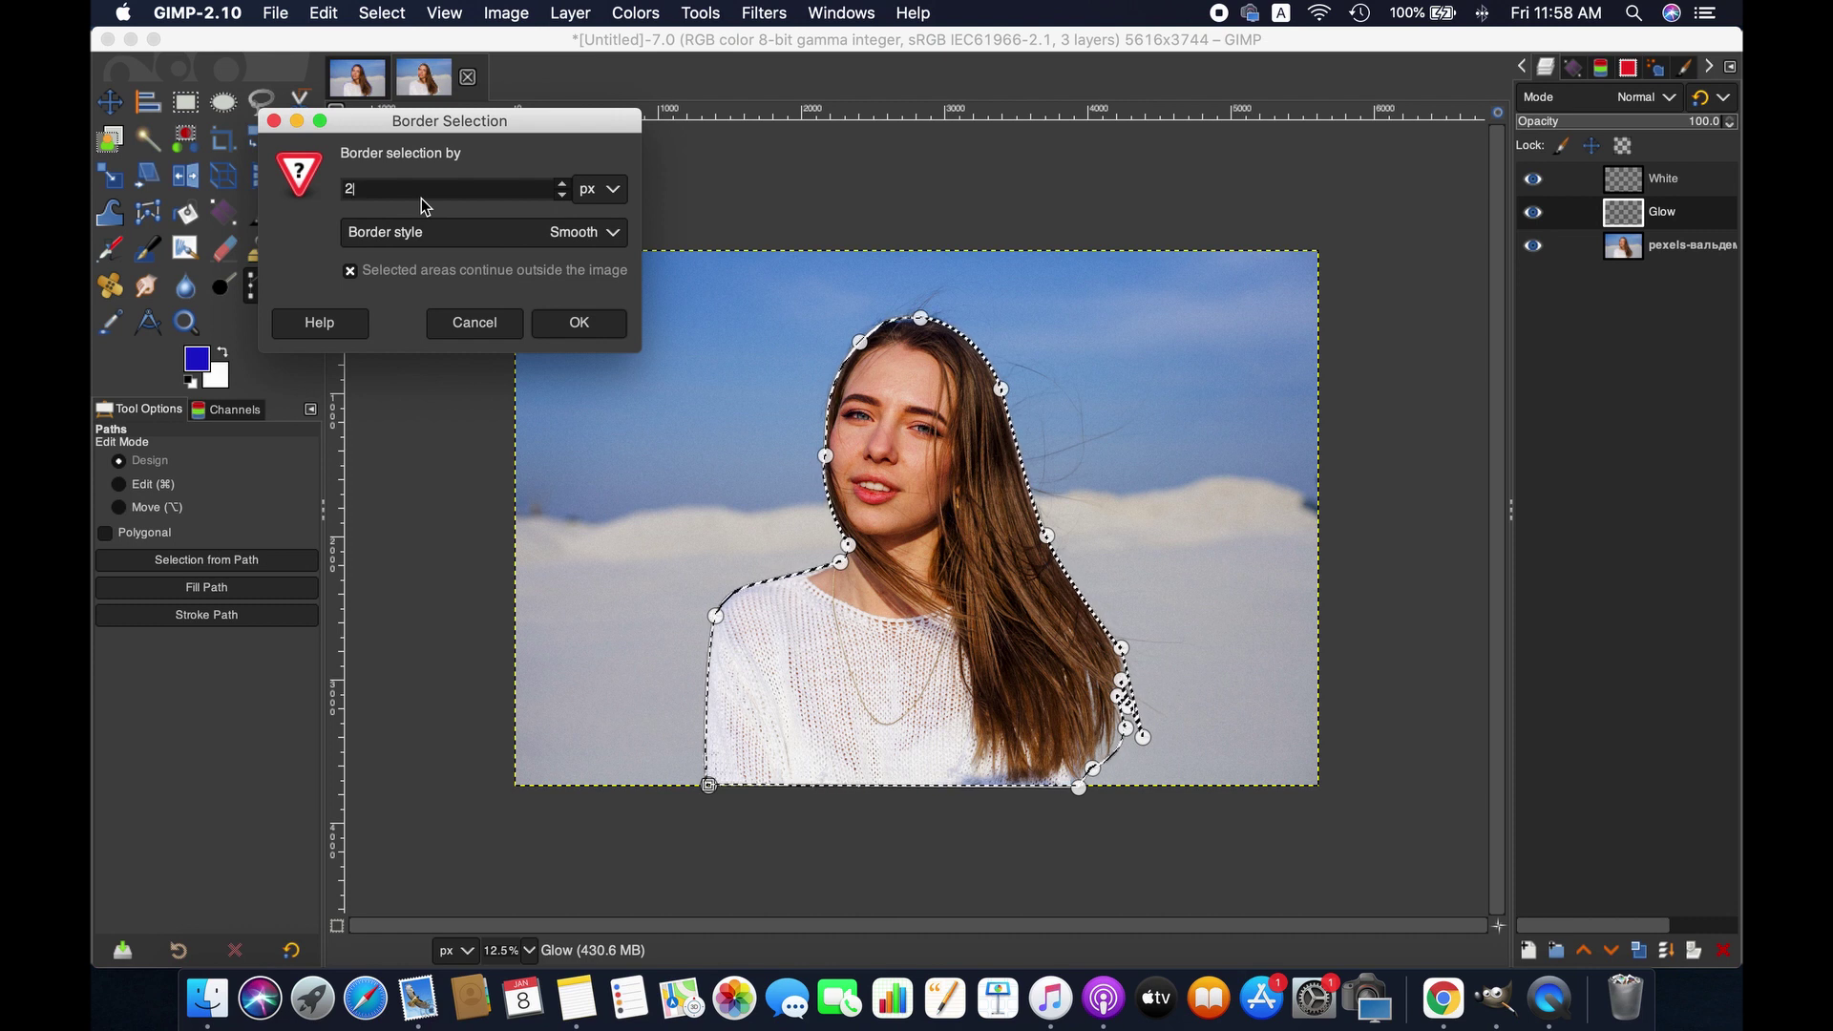
text(5)
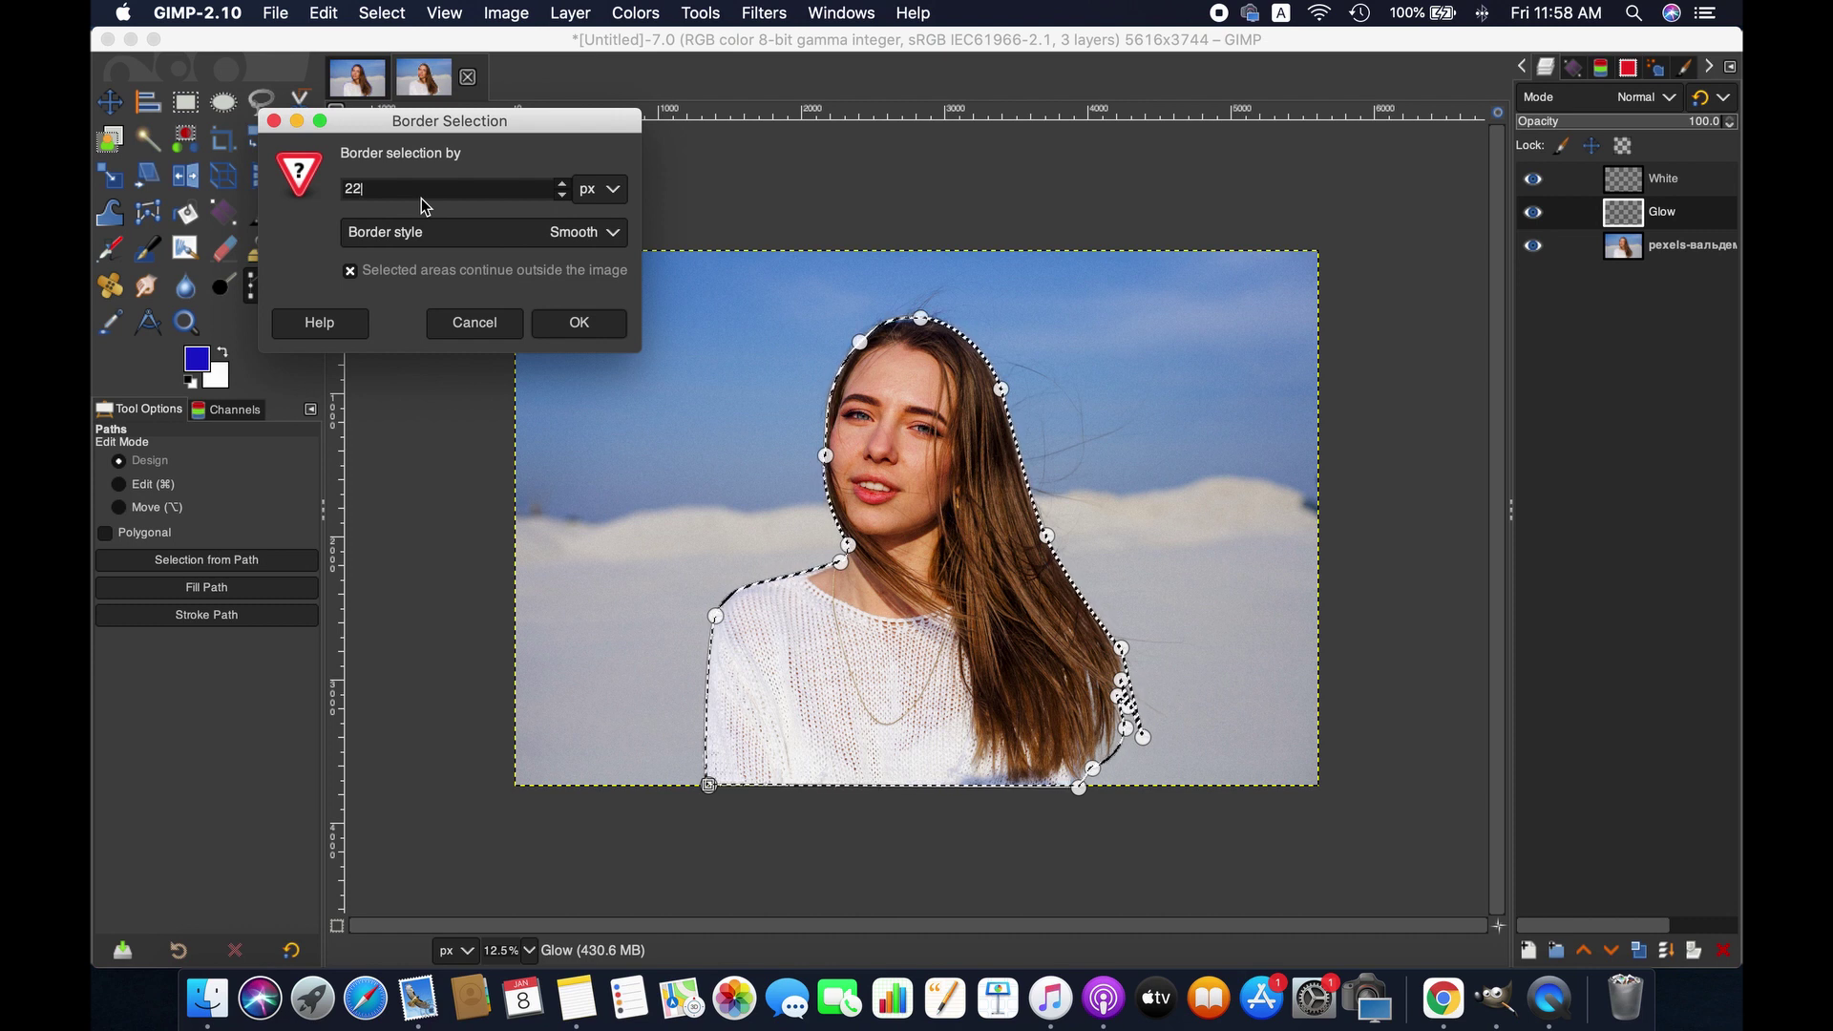
key(Return)
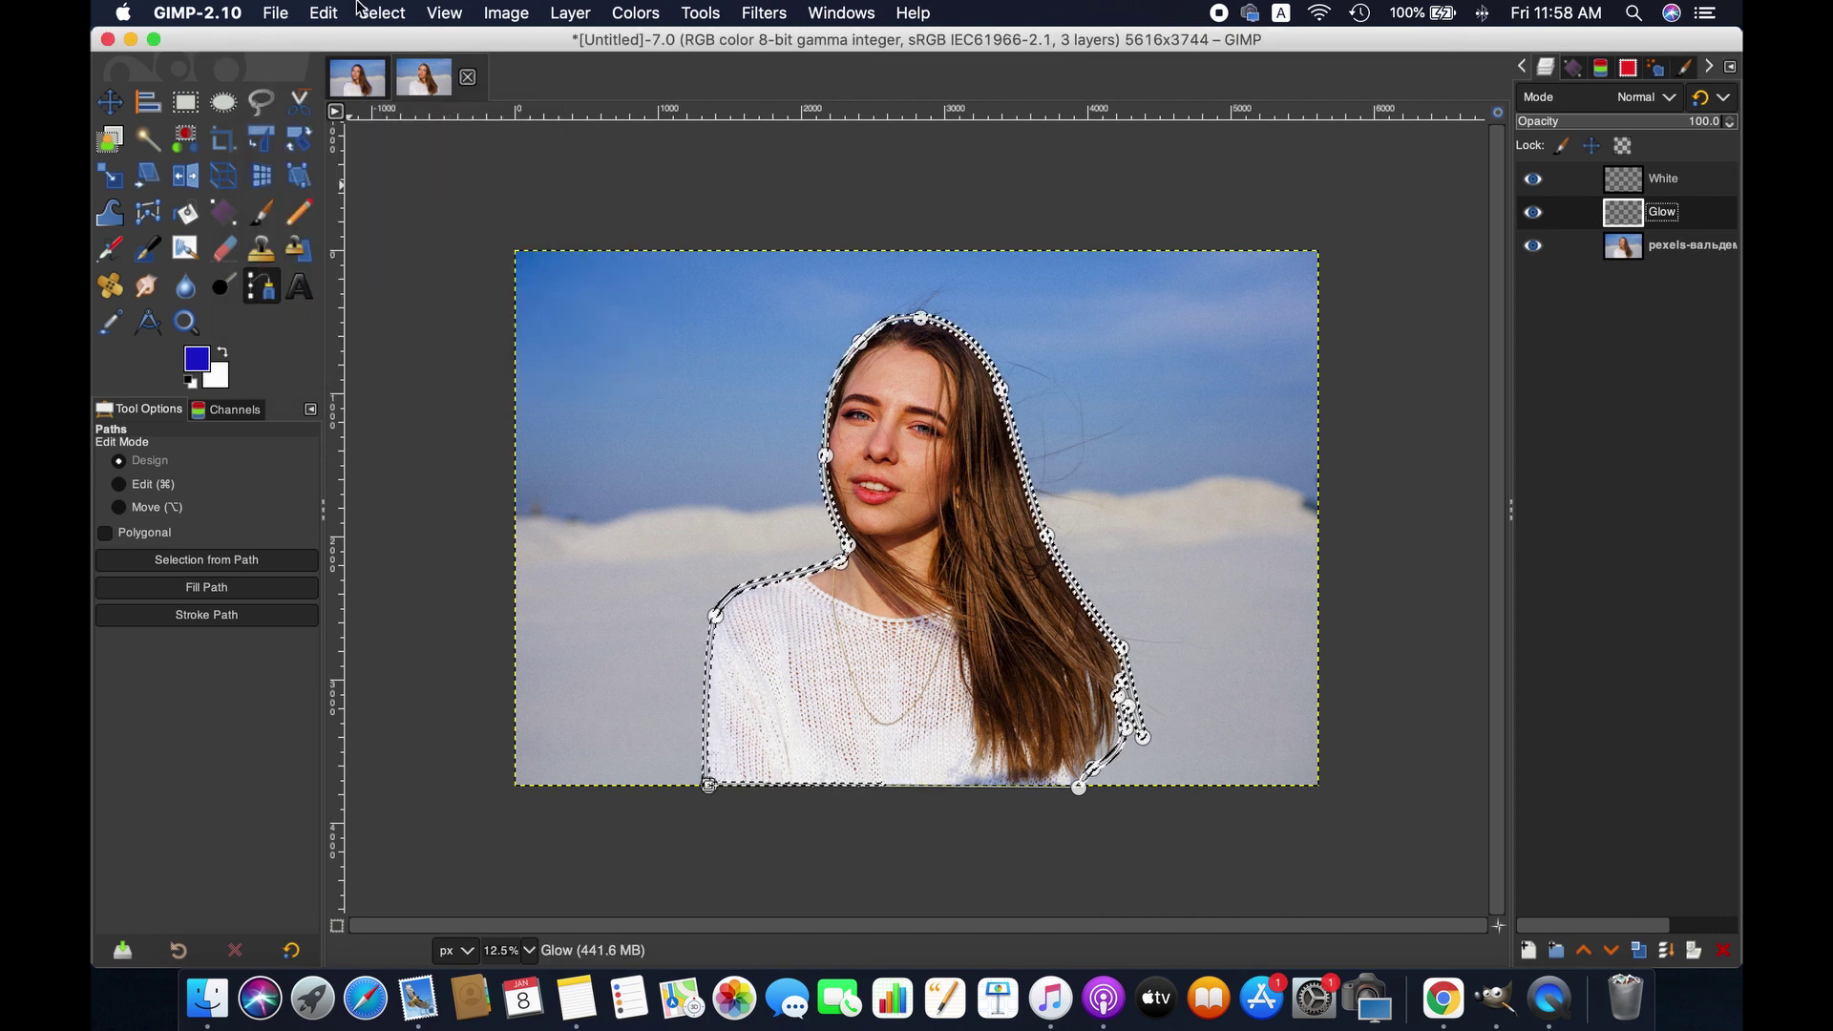
- Fill the bordered selection on the Glow layer with the blue foreground color and remove the selection
click(328, 9)
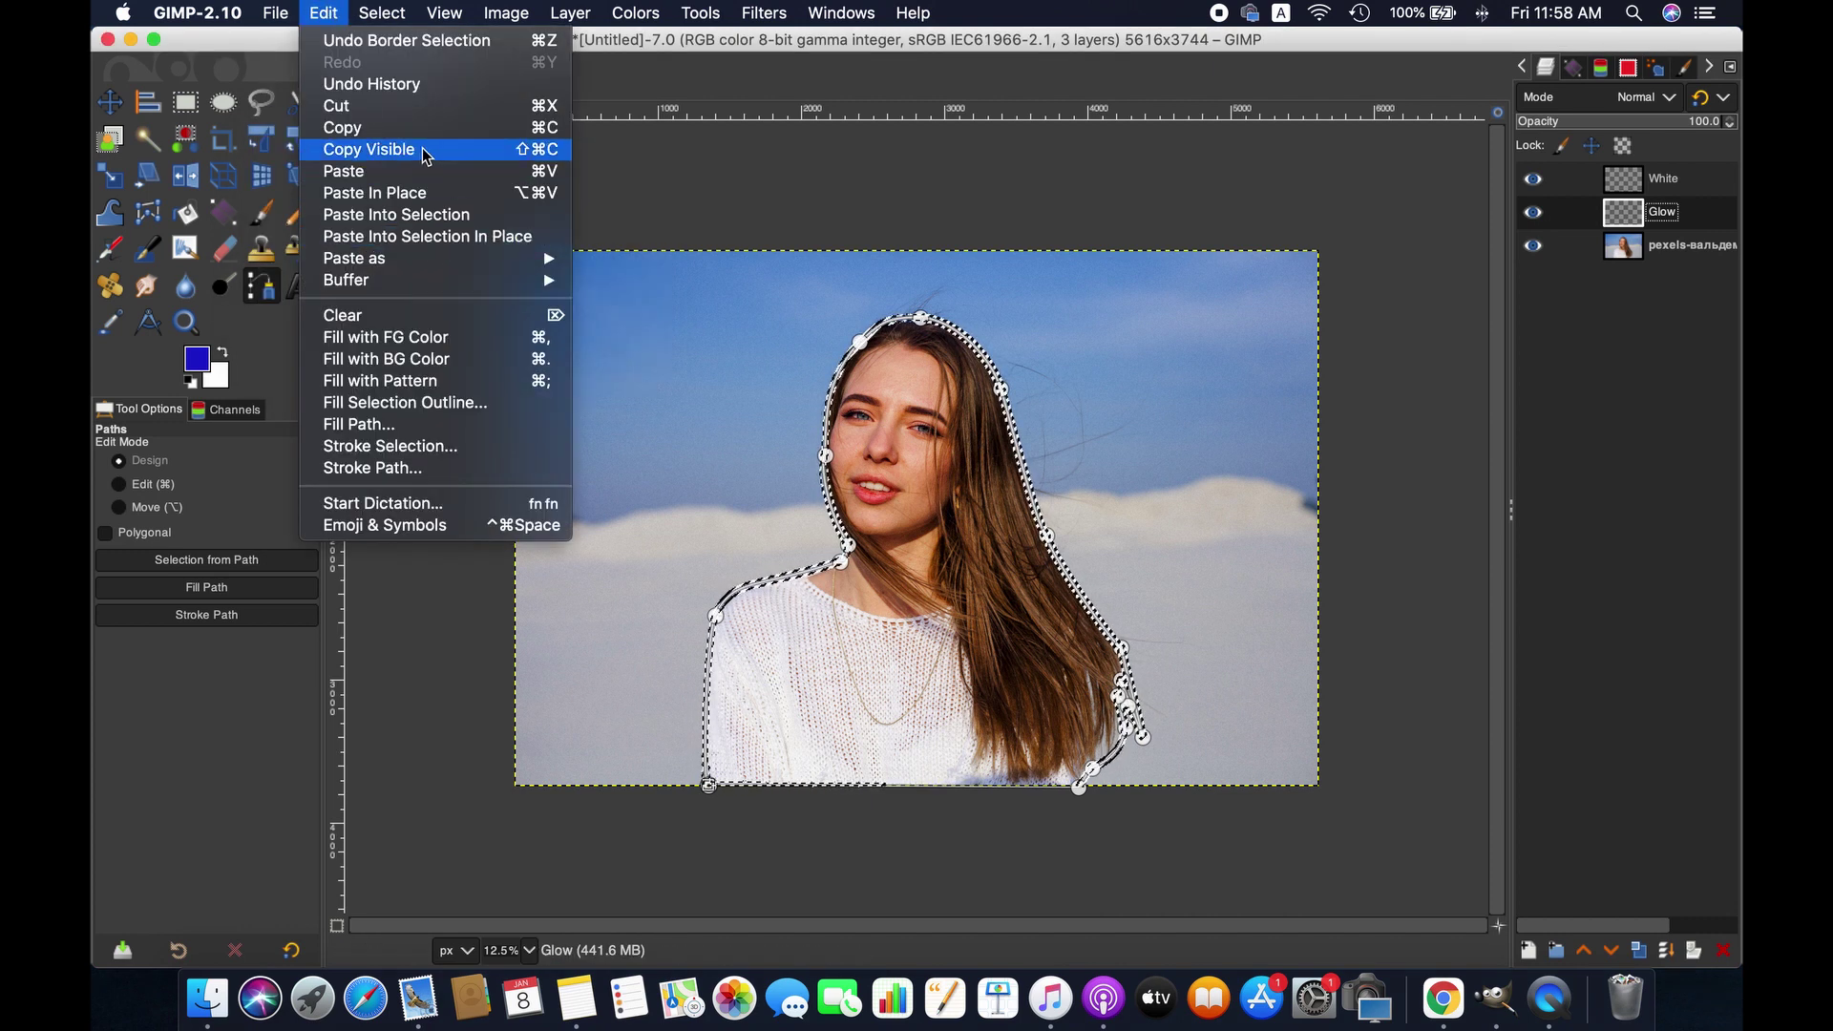
click(458, 343)
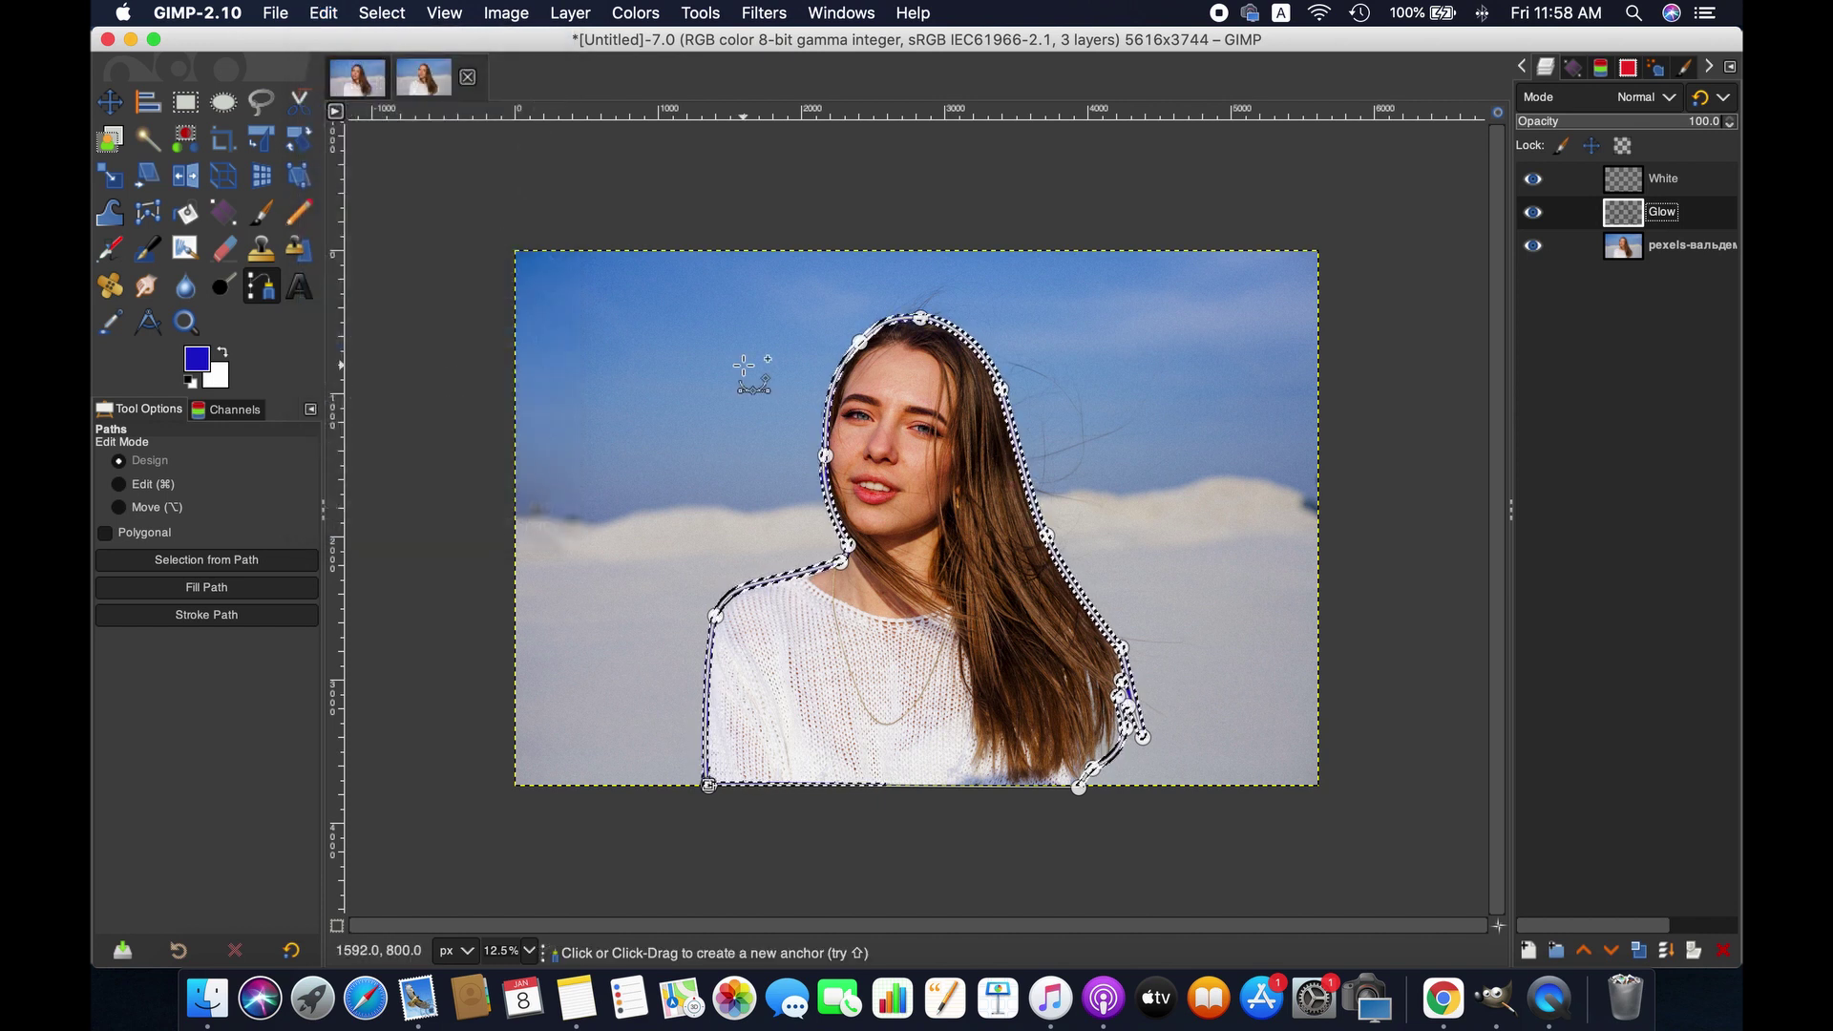
click(381, 13)
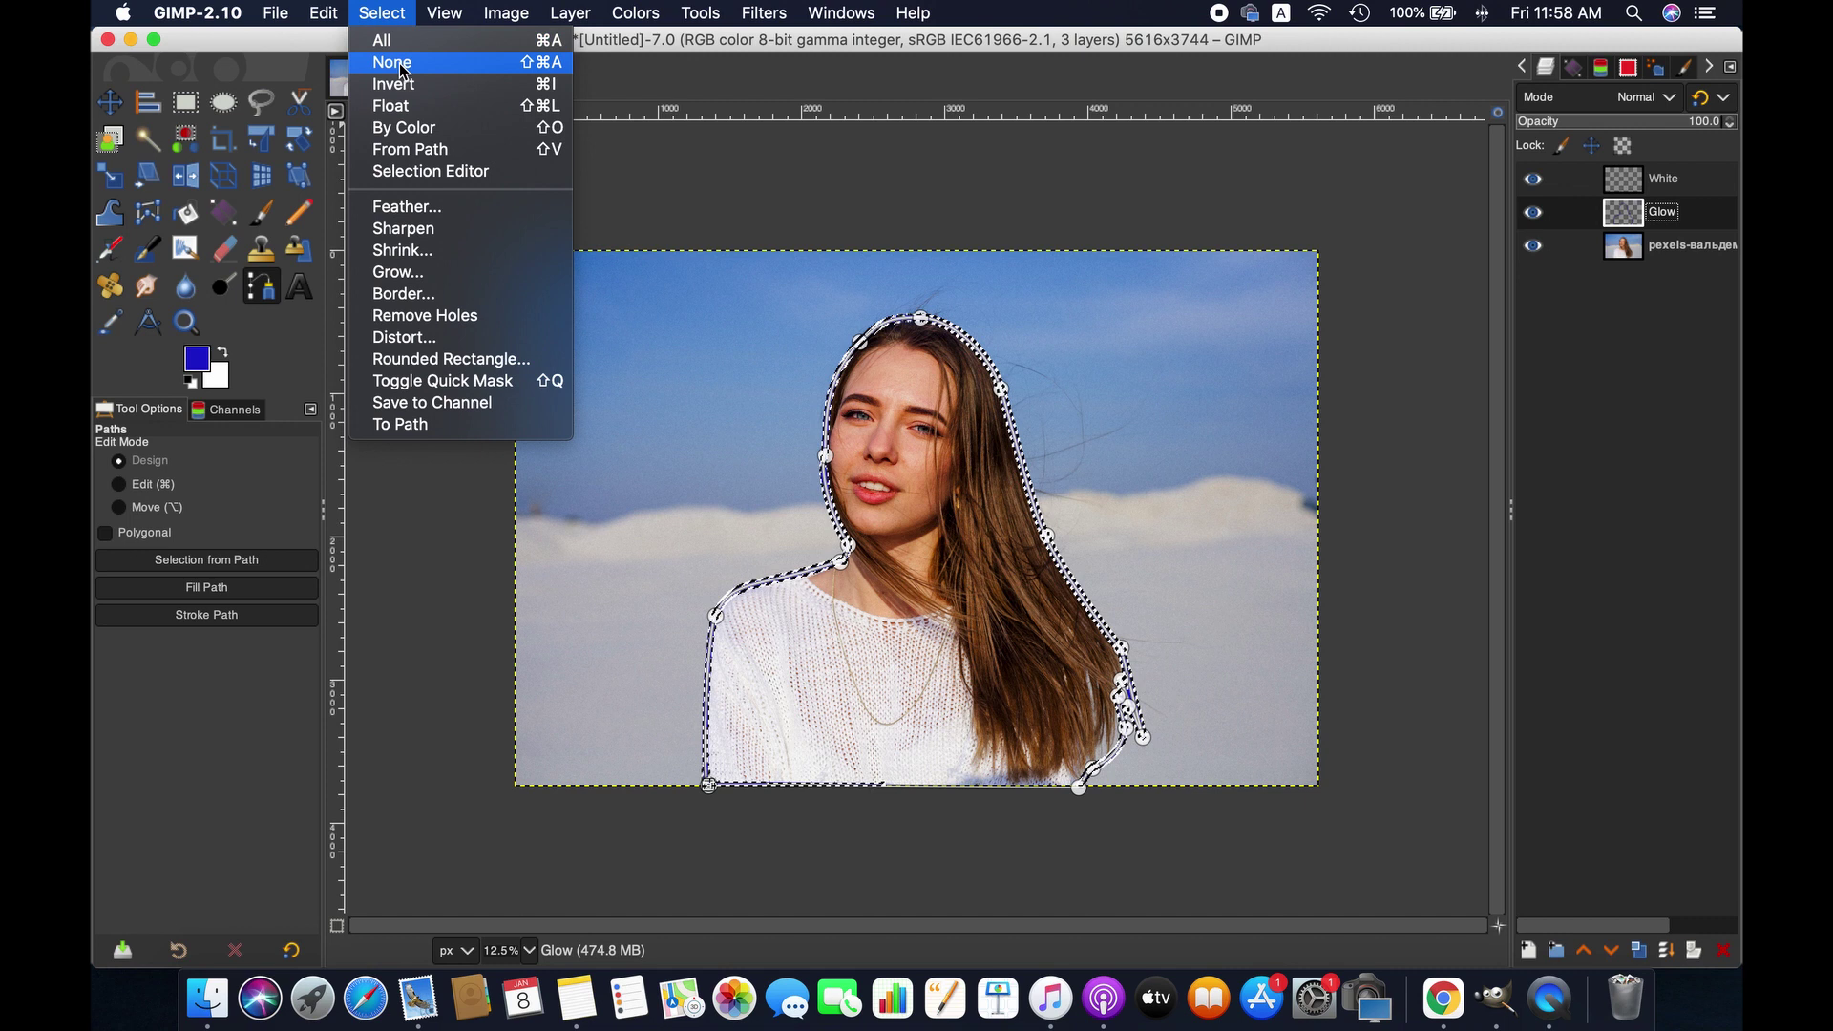
click(392, 62)
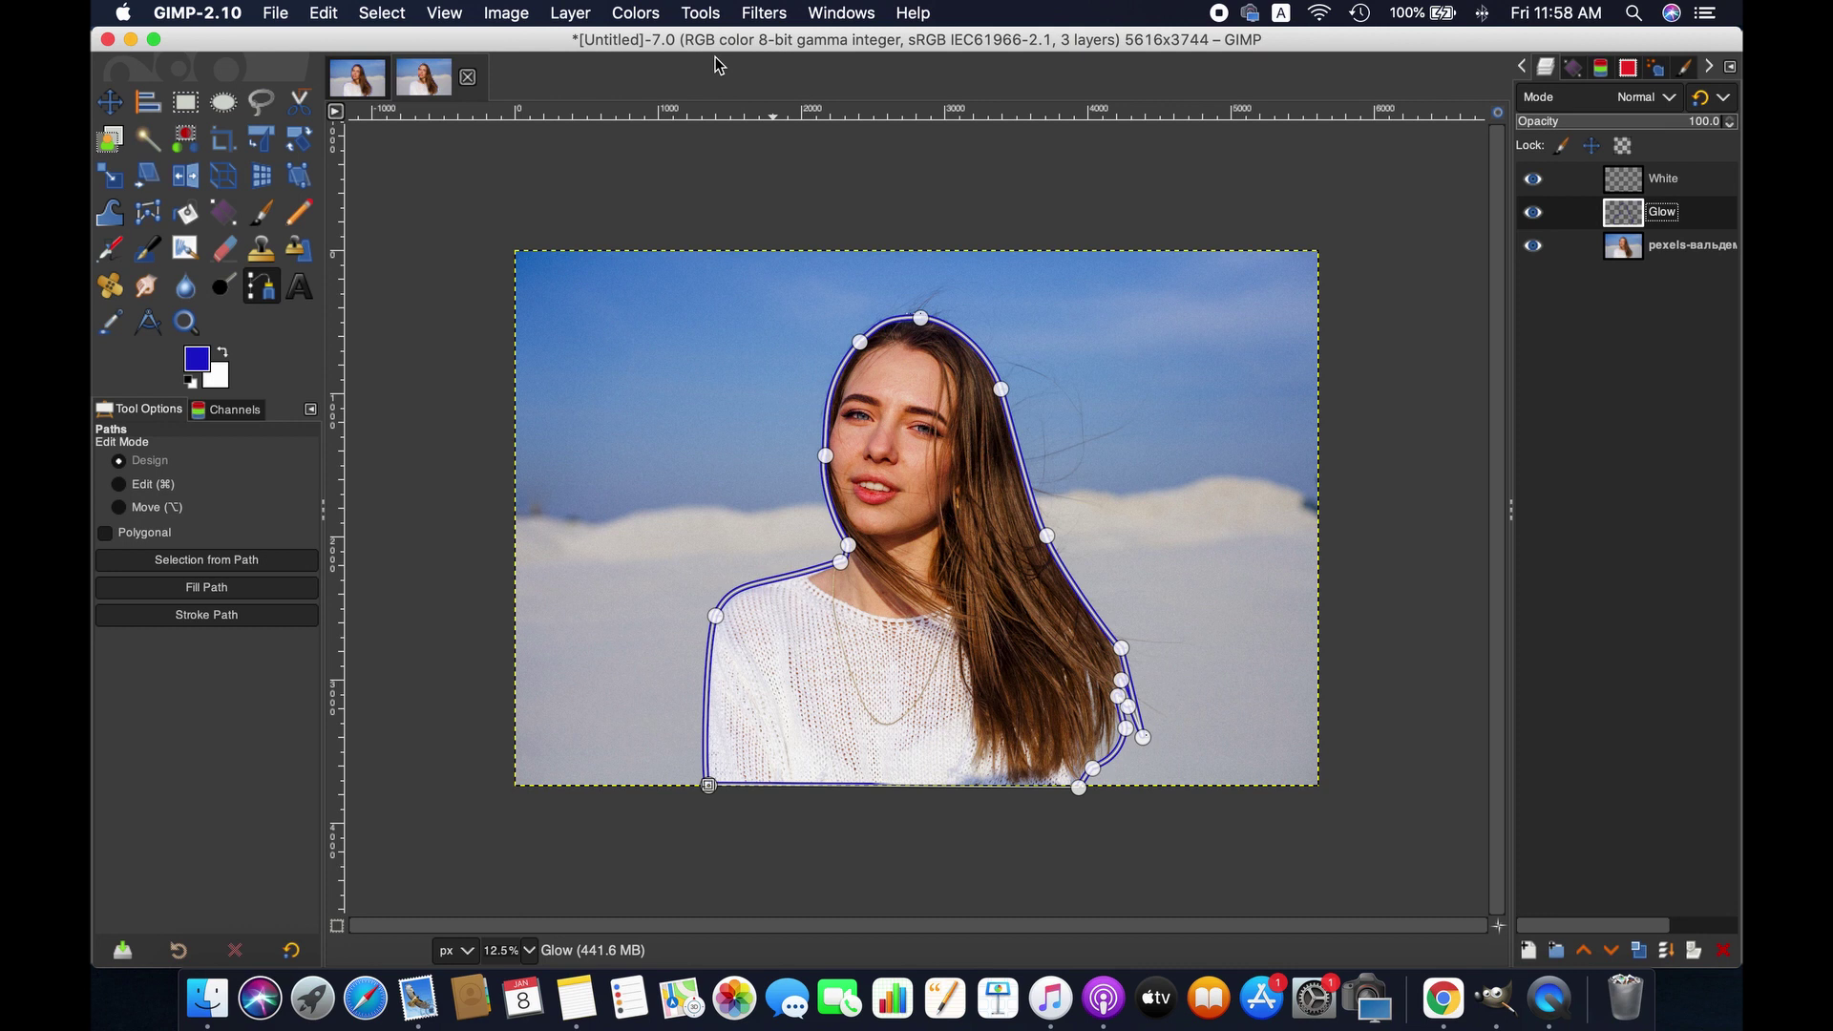
- Apply a Gaussian Blur with Size X and Size Y of 9.57 to the Glow layer
click(762, 12)
mouse_move(837, 145)
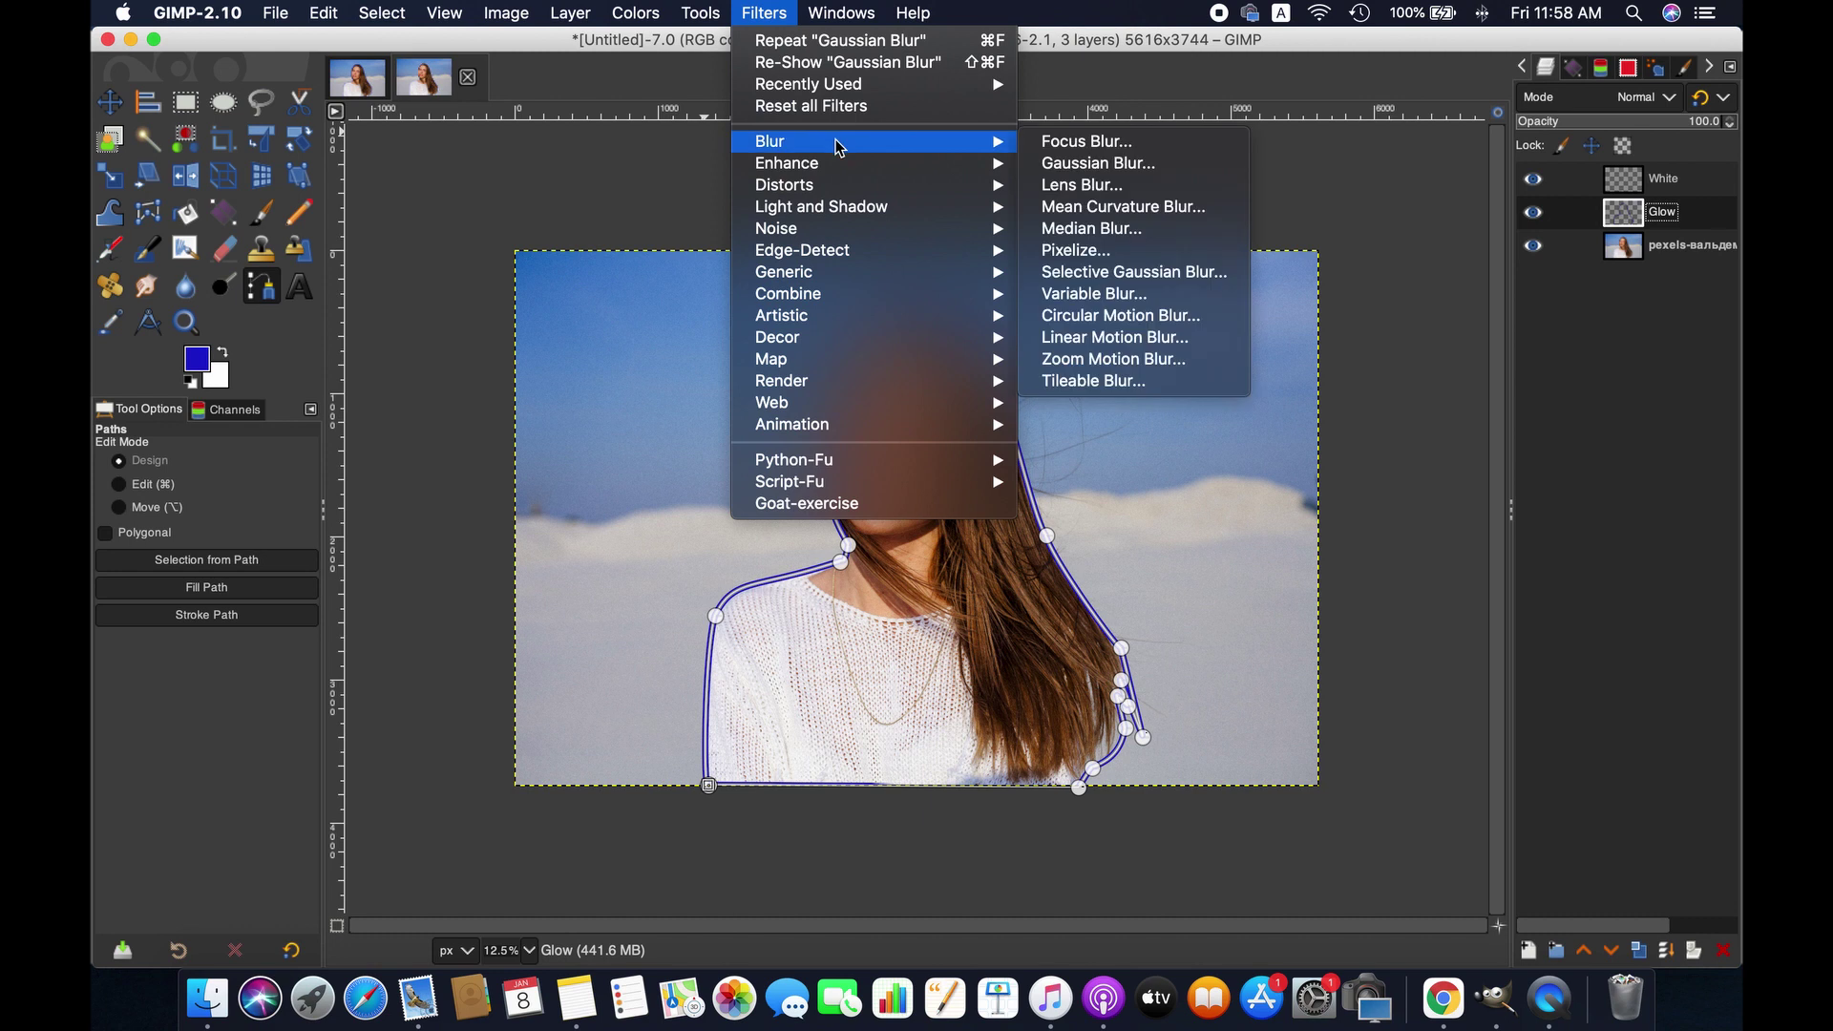
click(1130, 164)
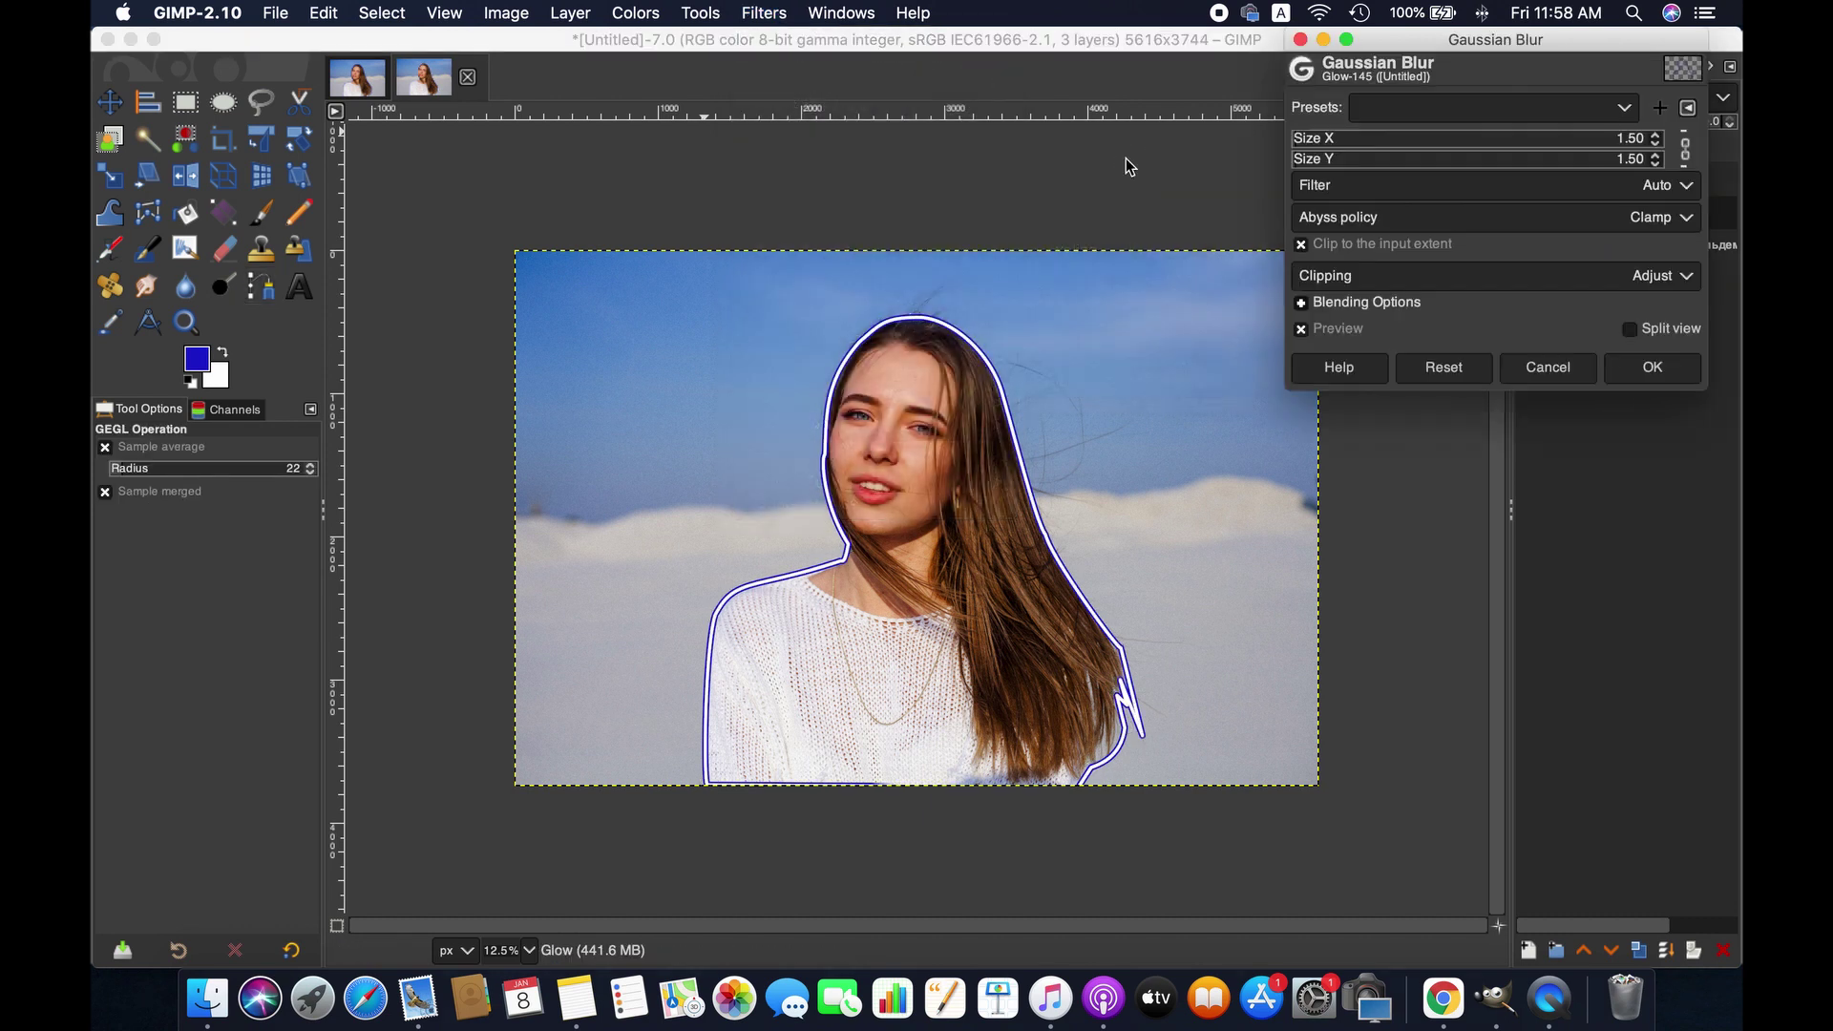
click(1394, 131)
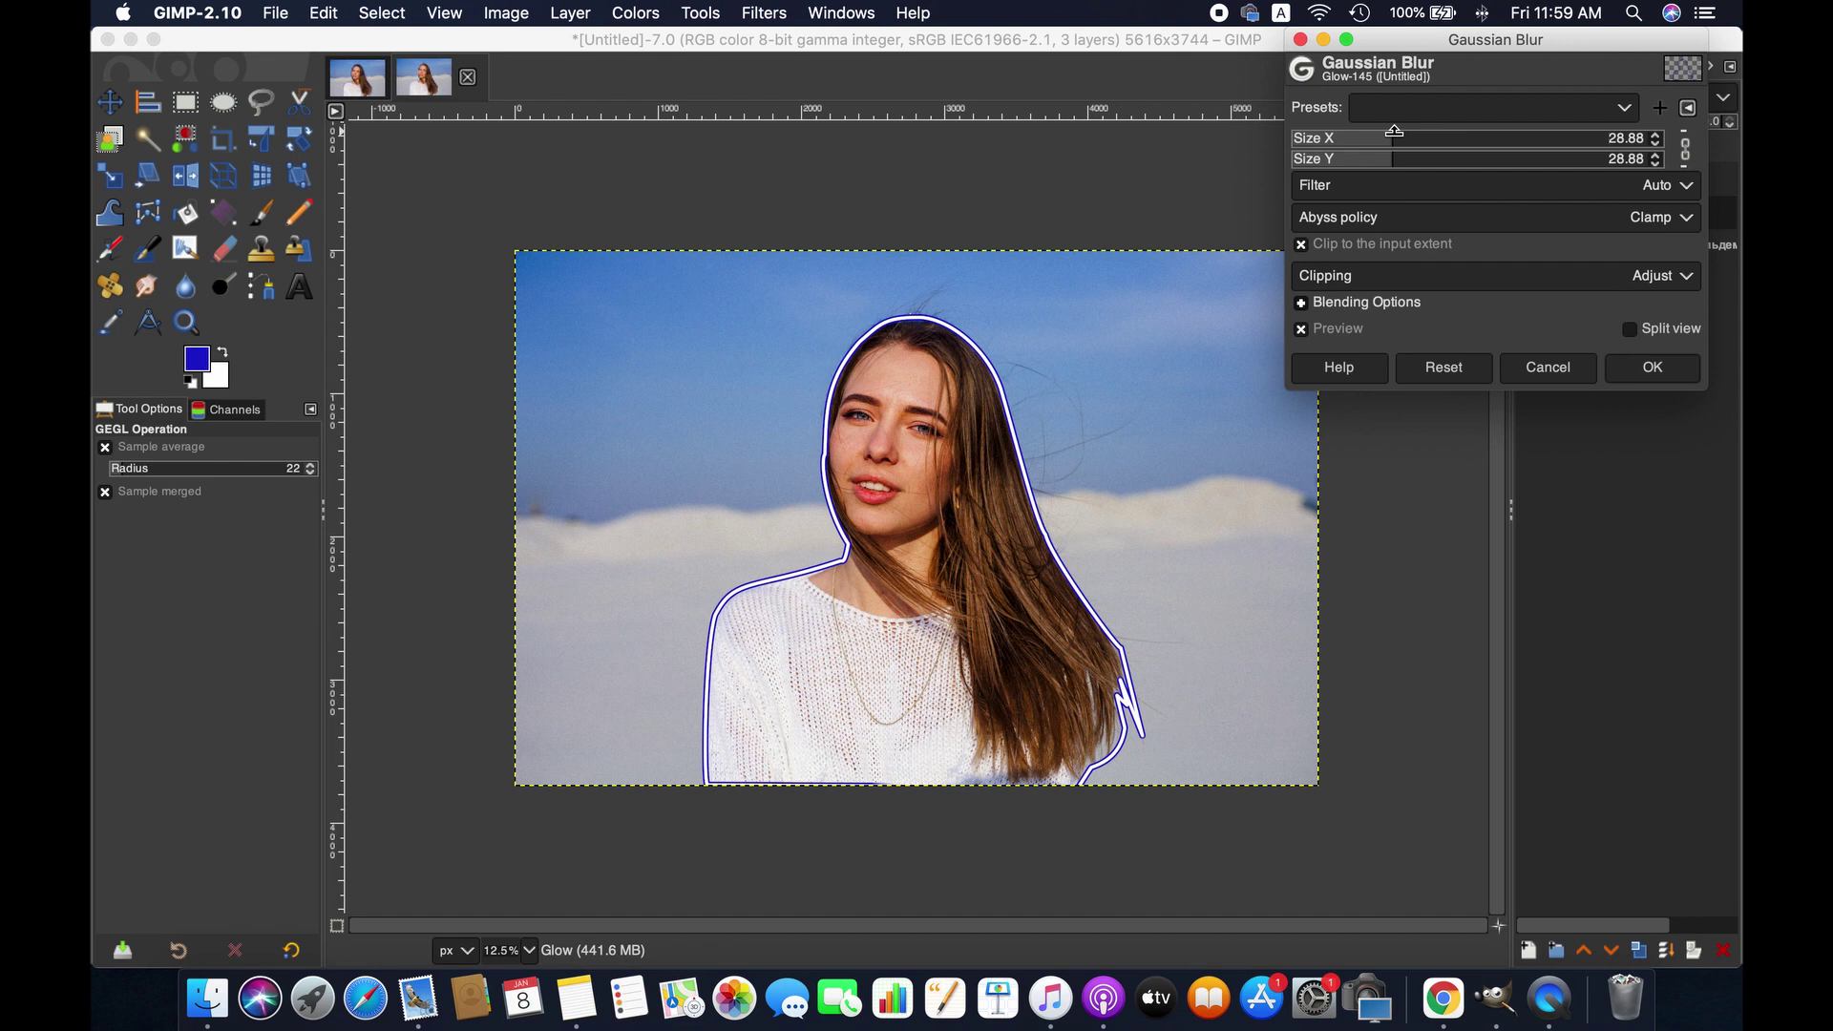
drag(1394, 131, 1325, 136)
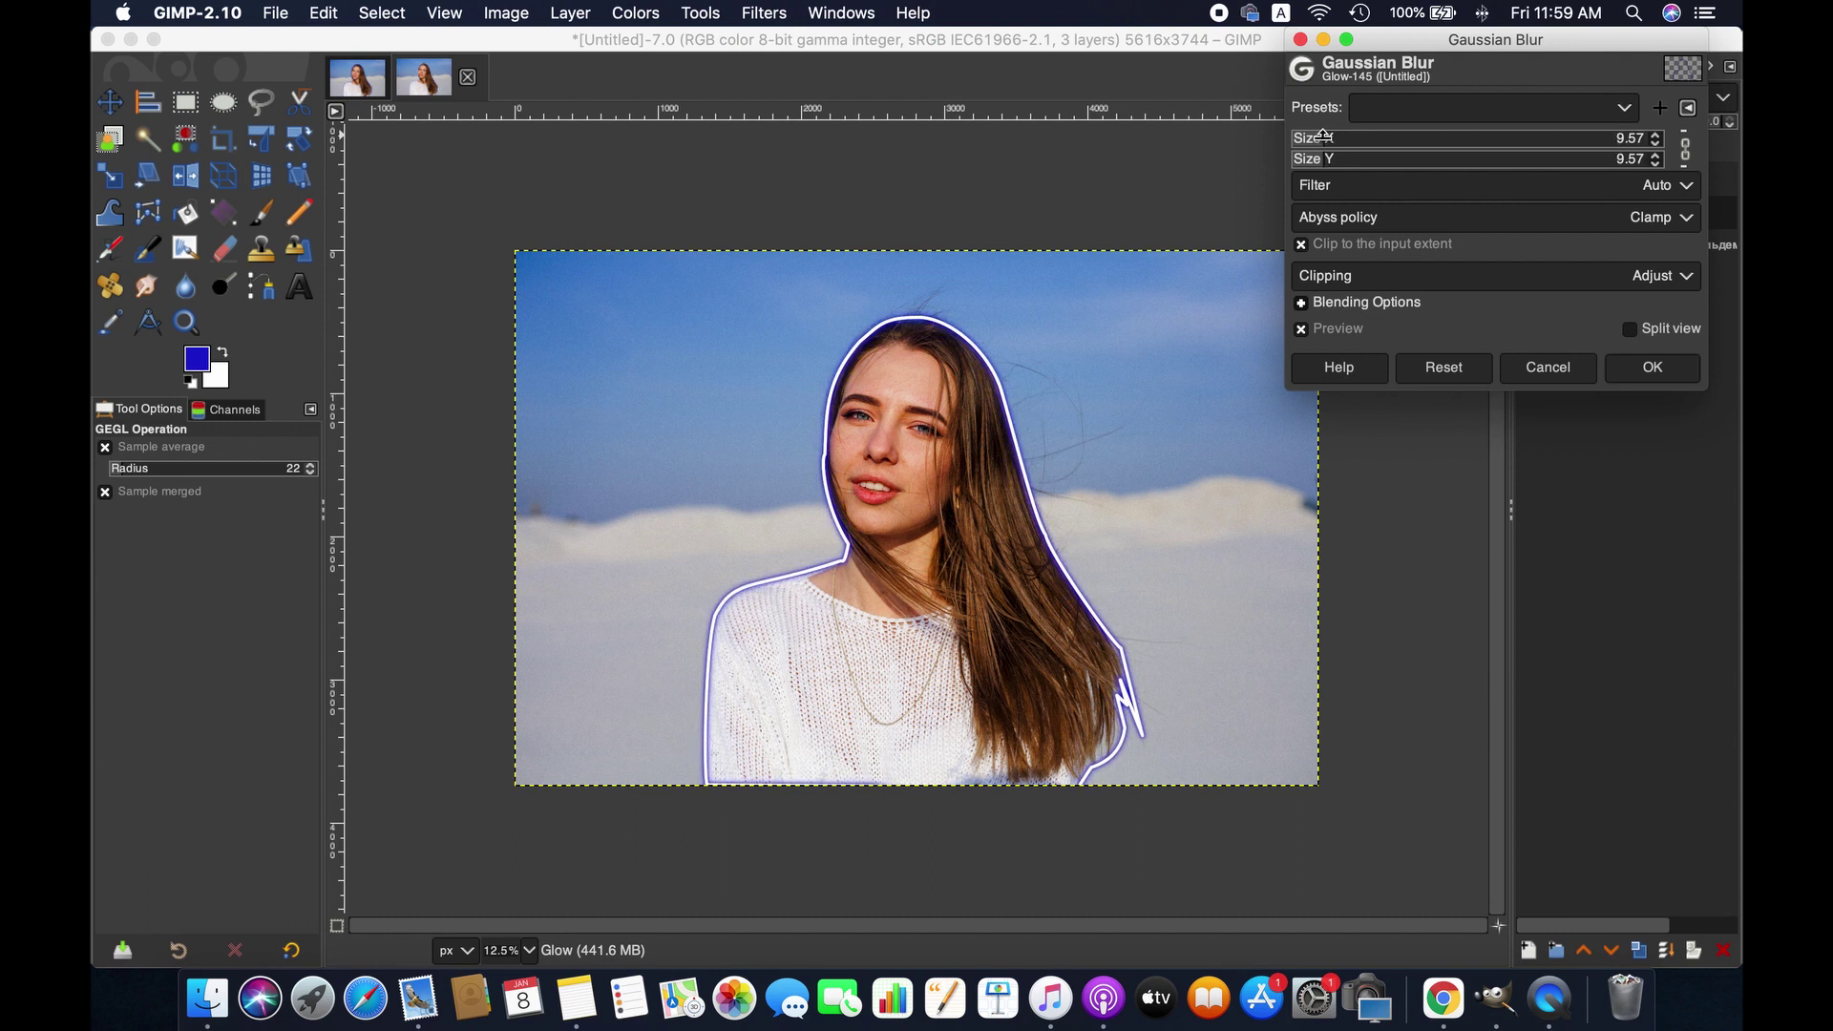
click(1653, 367)
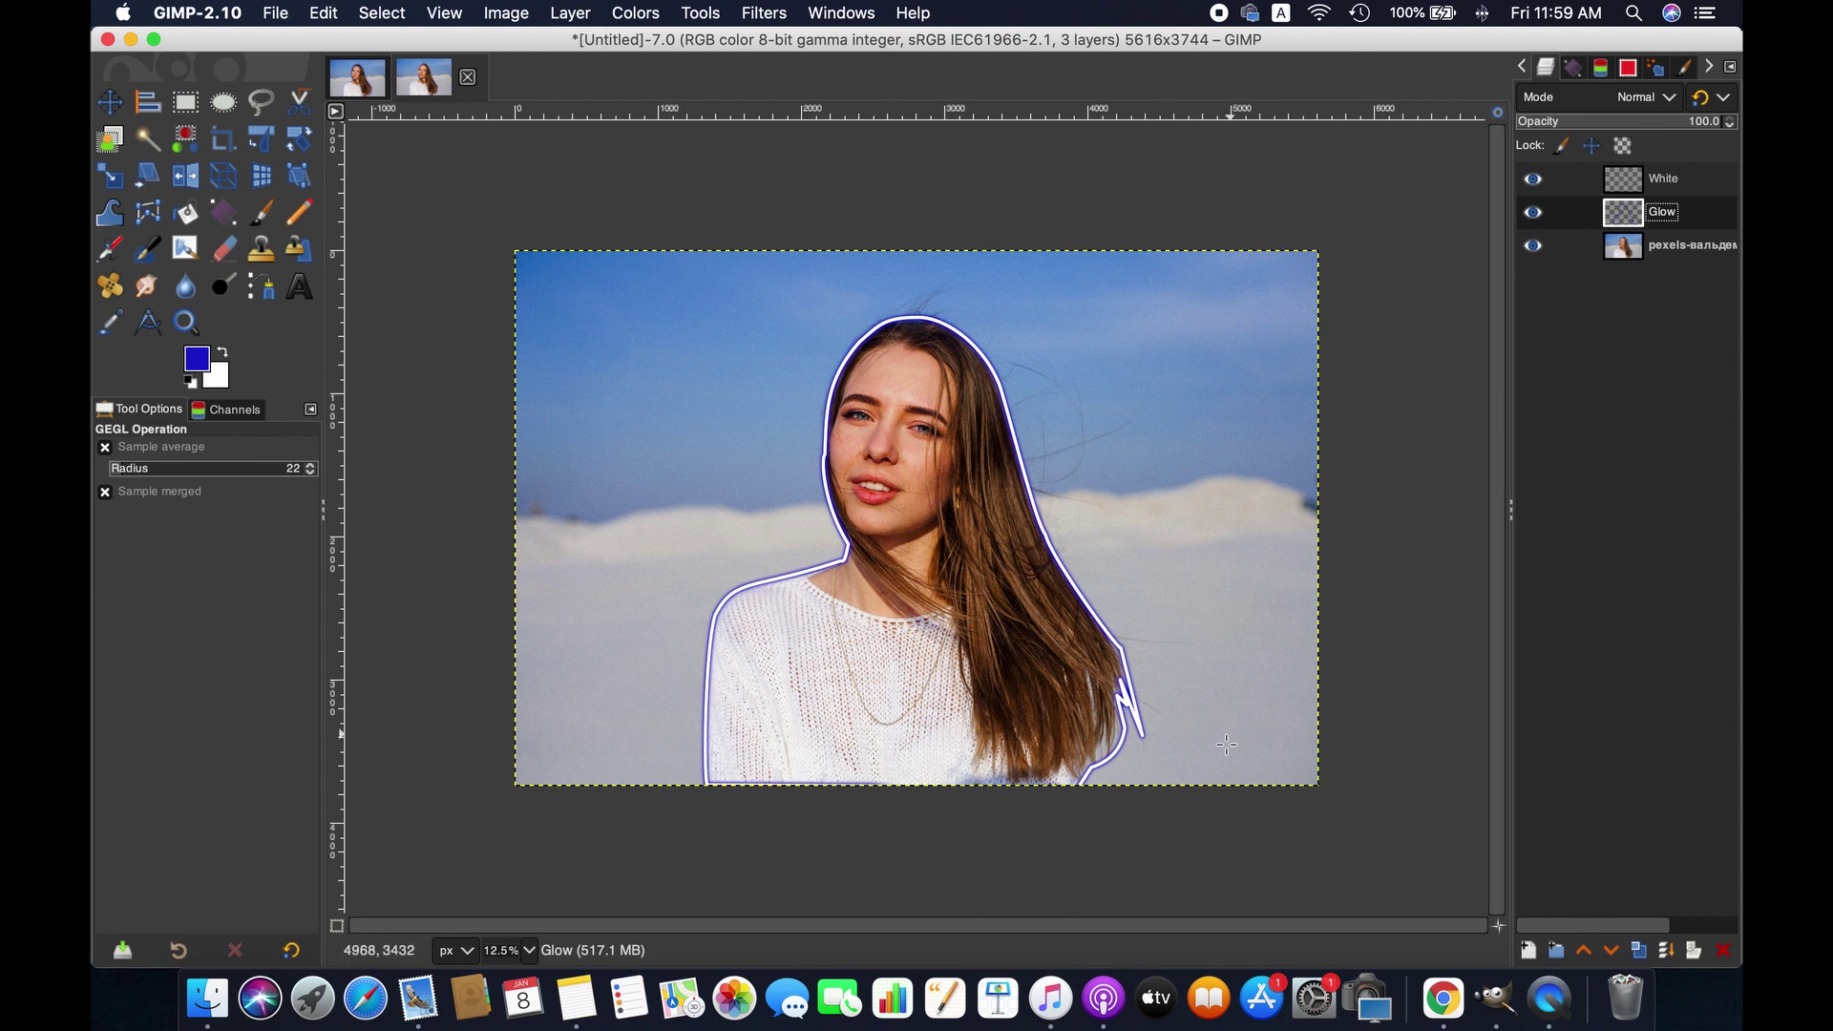
- Set the Glow layer's blend mode to Dodge
click(528, 950)
click(514, 884)
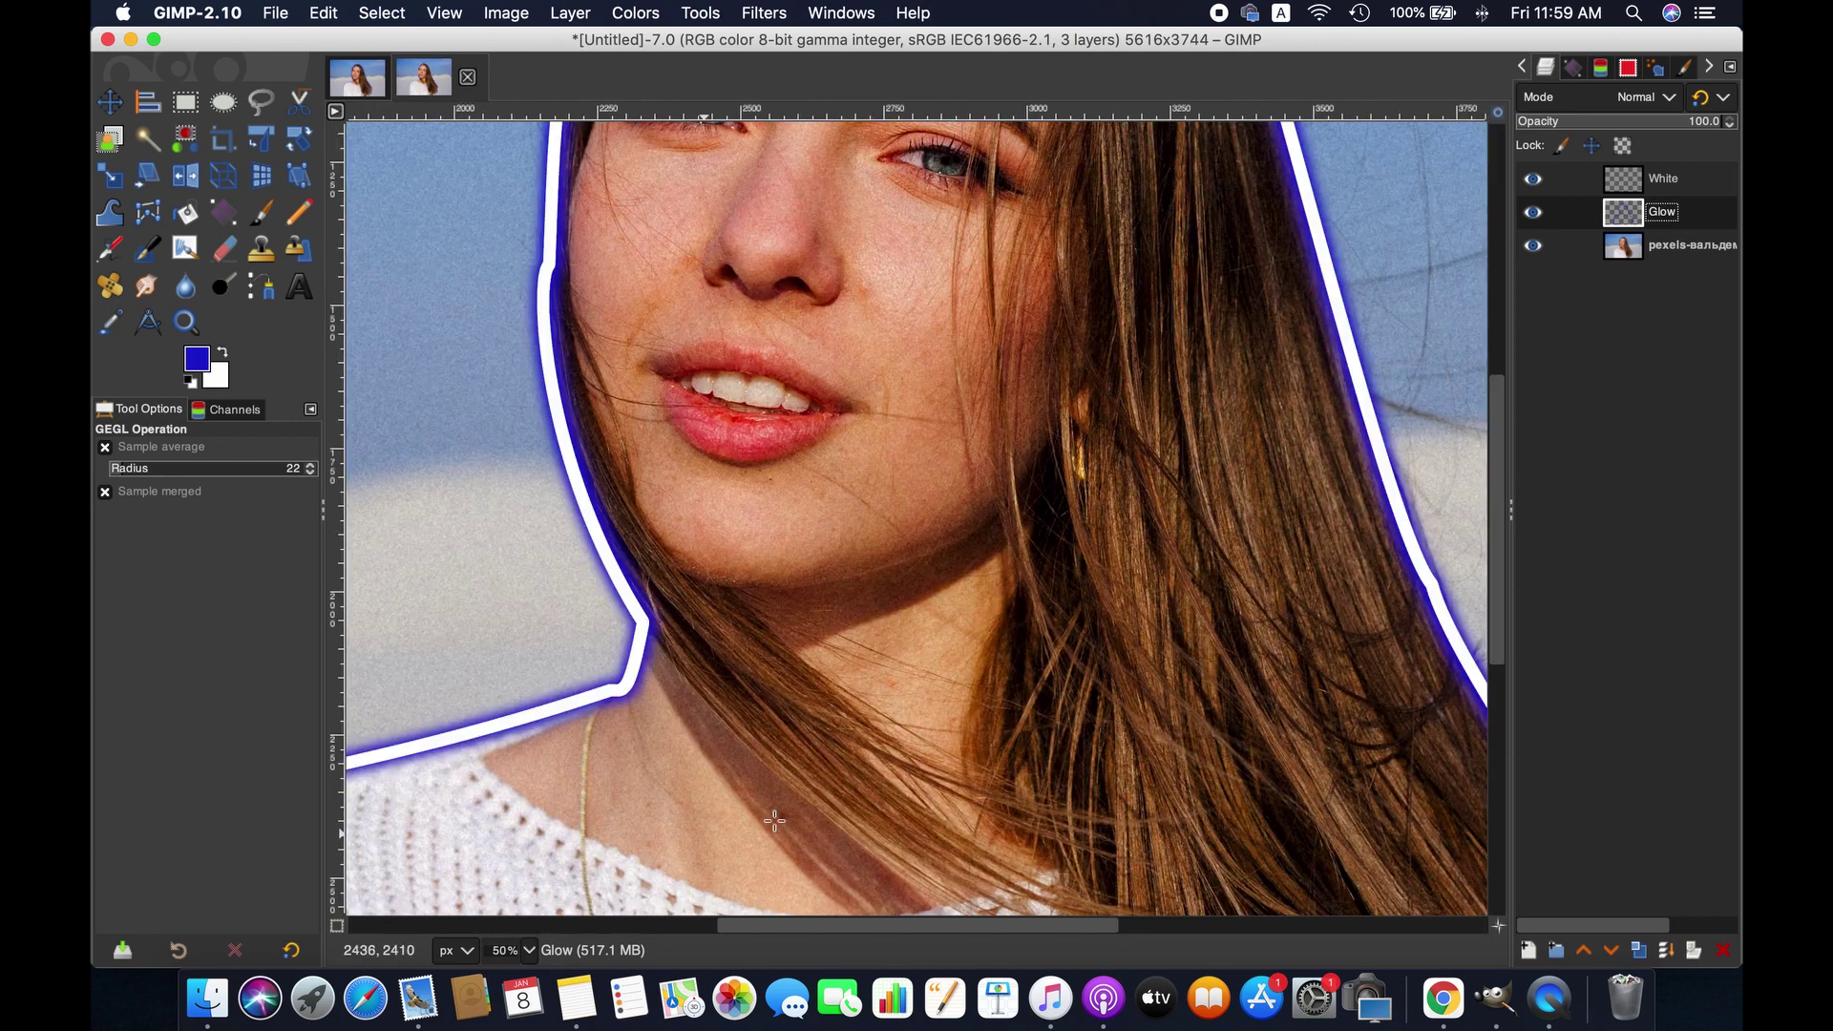
scroll(880, 816, up, 7)
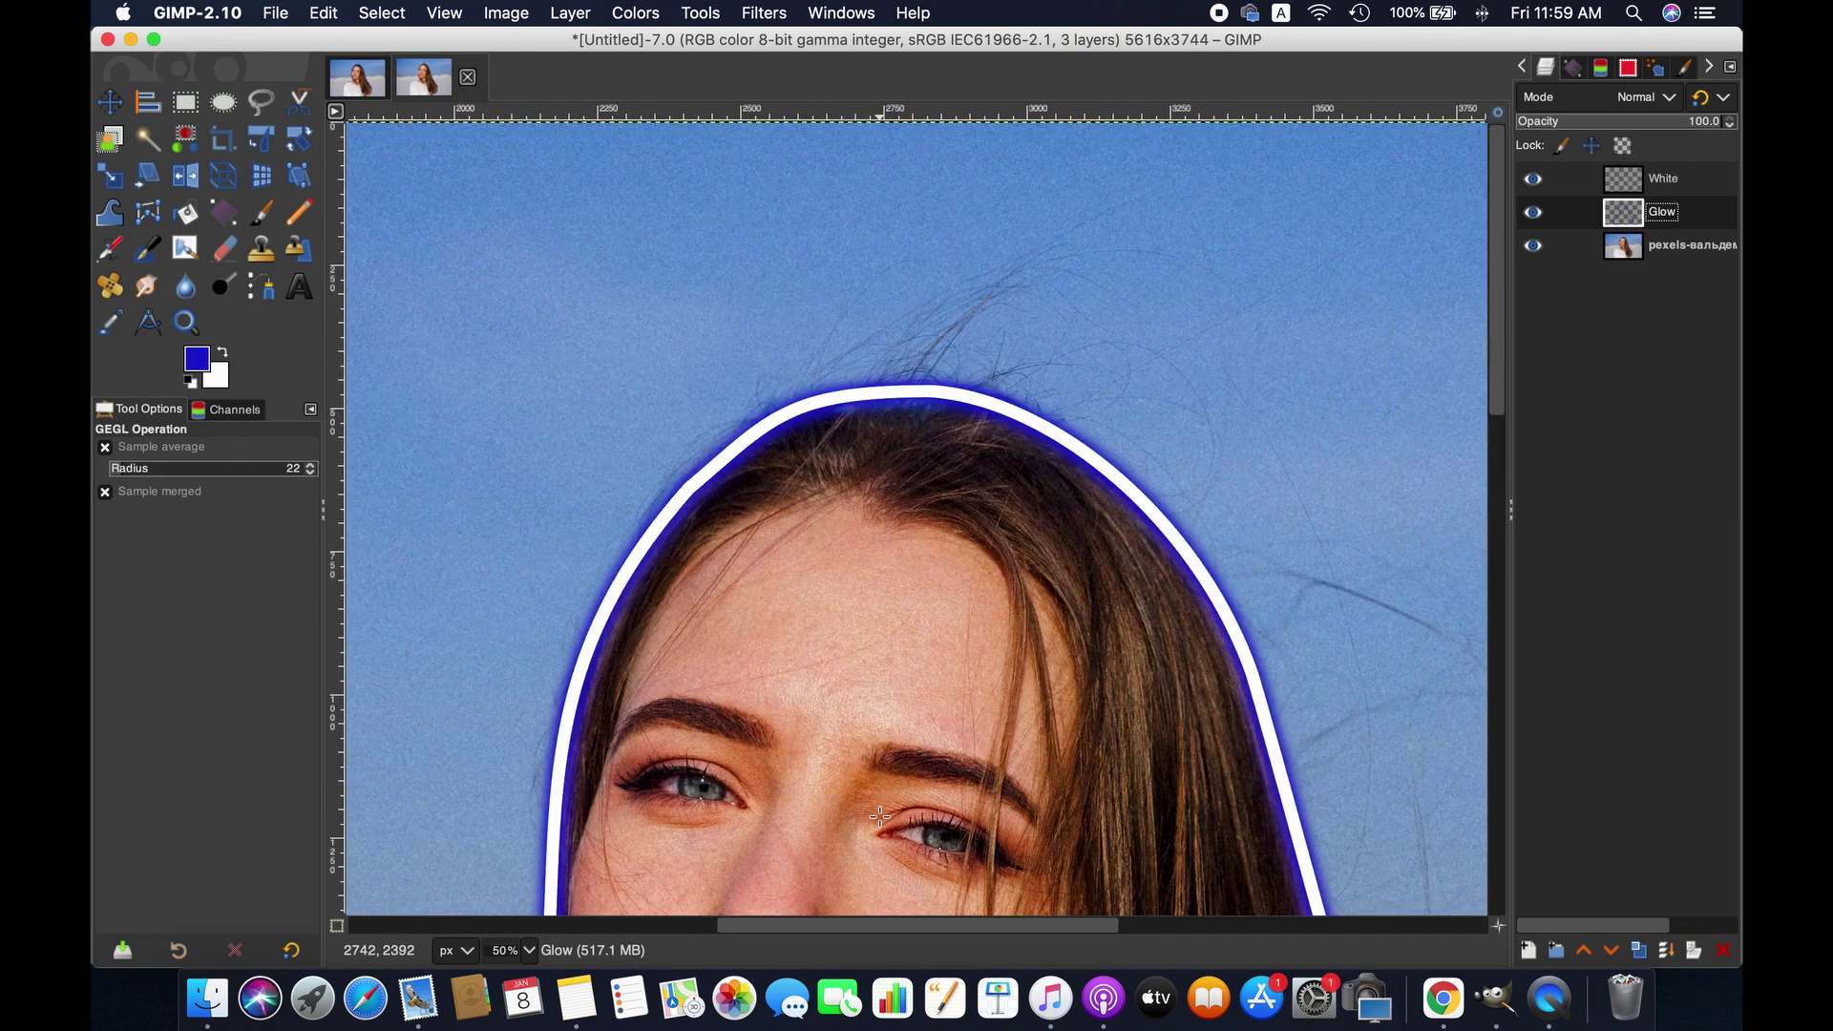
scroll(879, 816, down, 6)
scroll(879, 816, down, 5)
scroll(879, 816, up, 11)
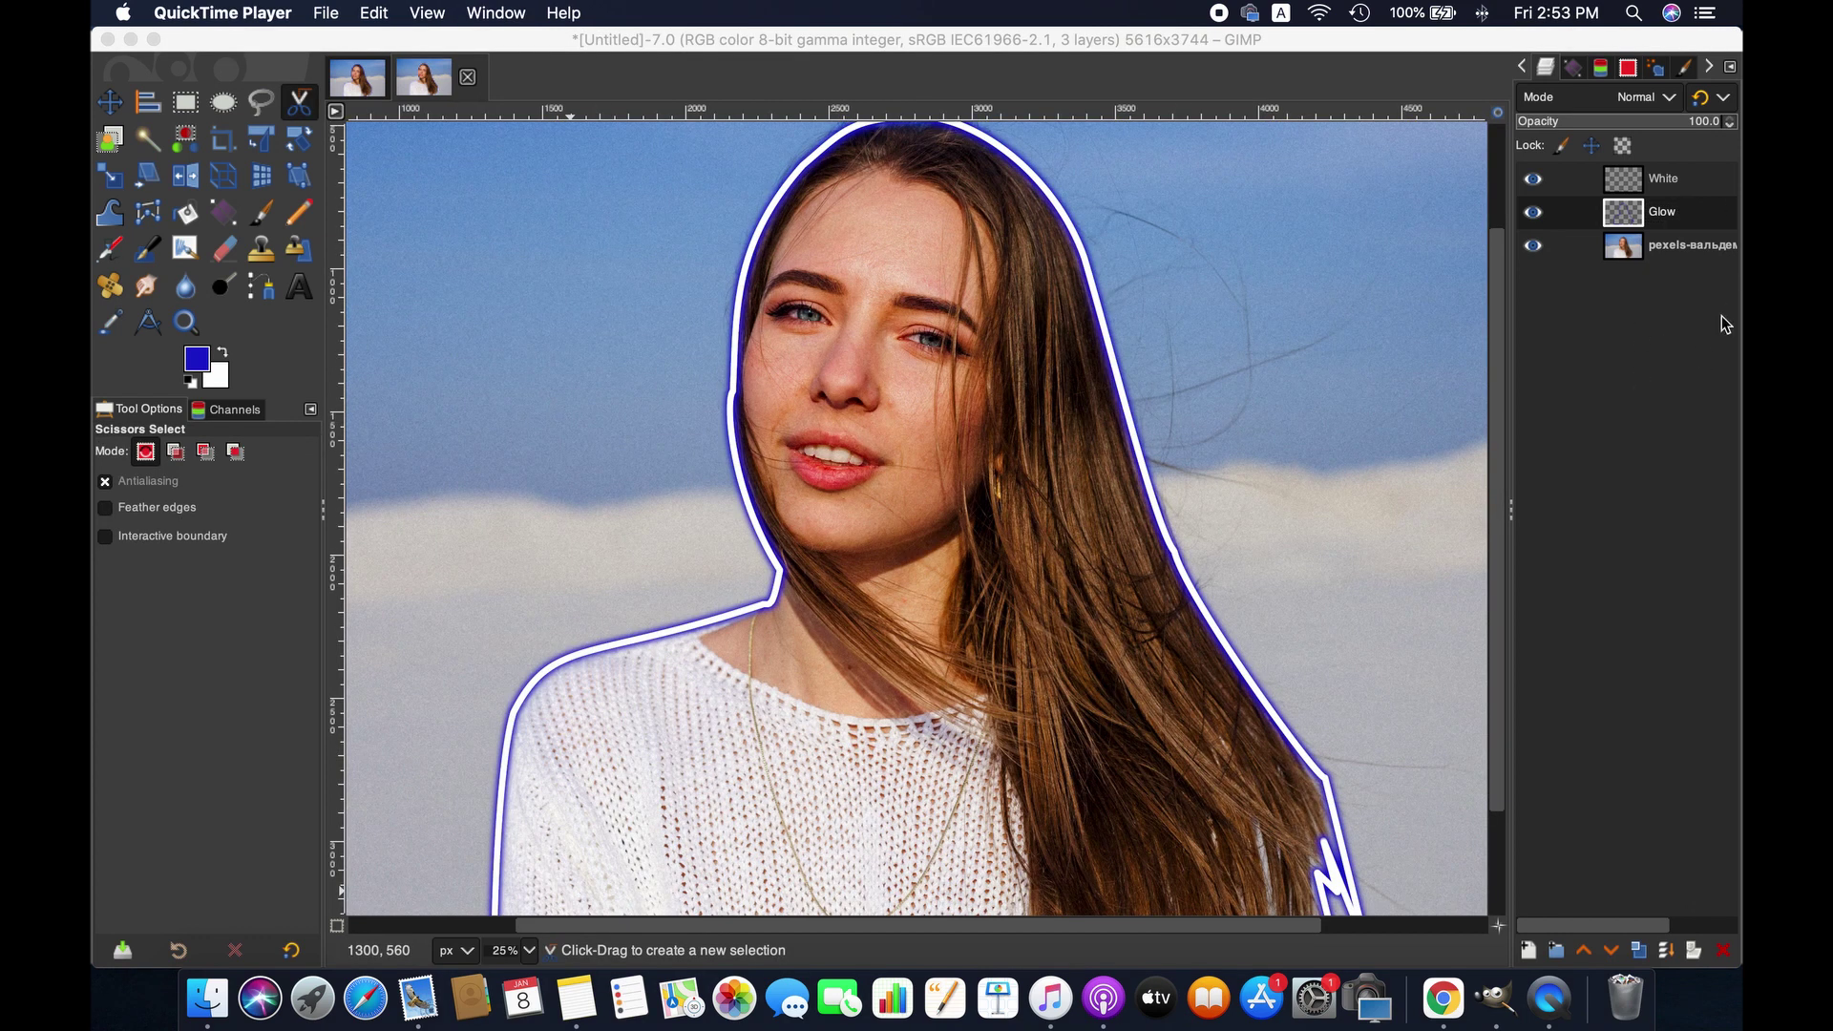
click(1499, 345)
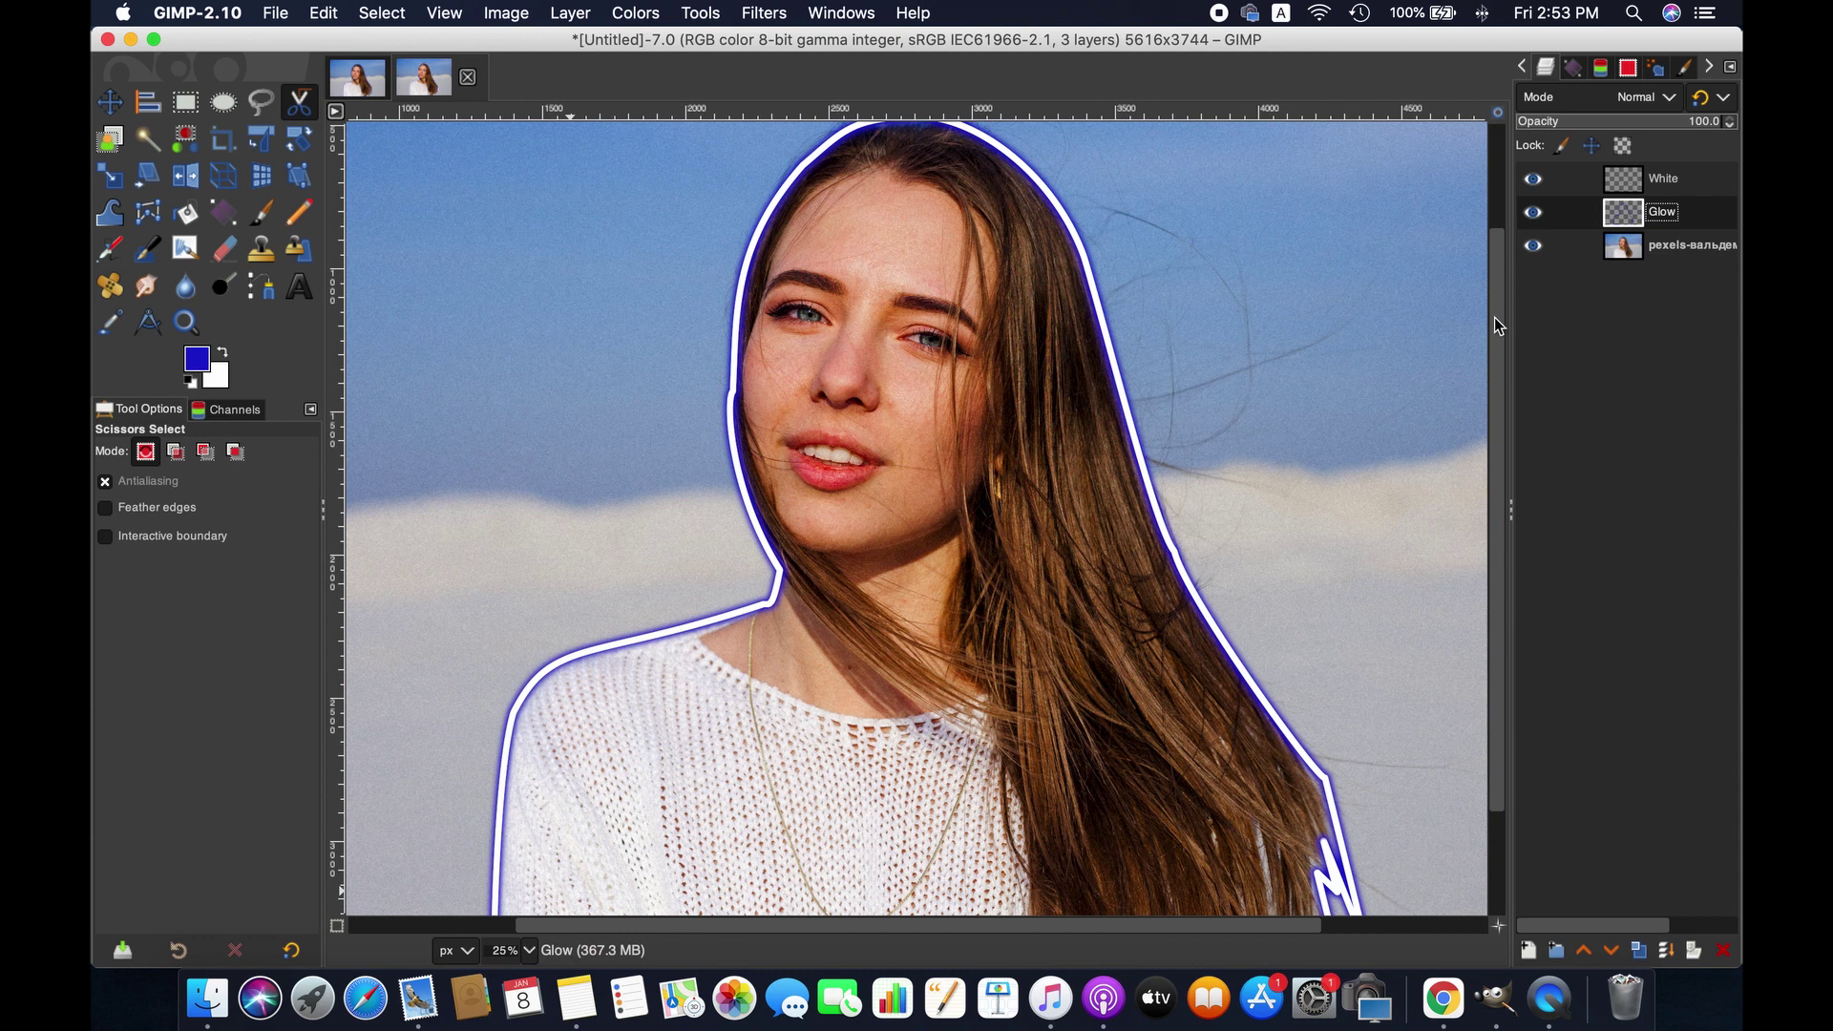
scroll(1493, 317, up, 1)
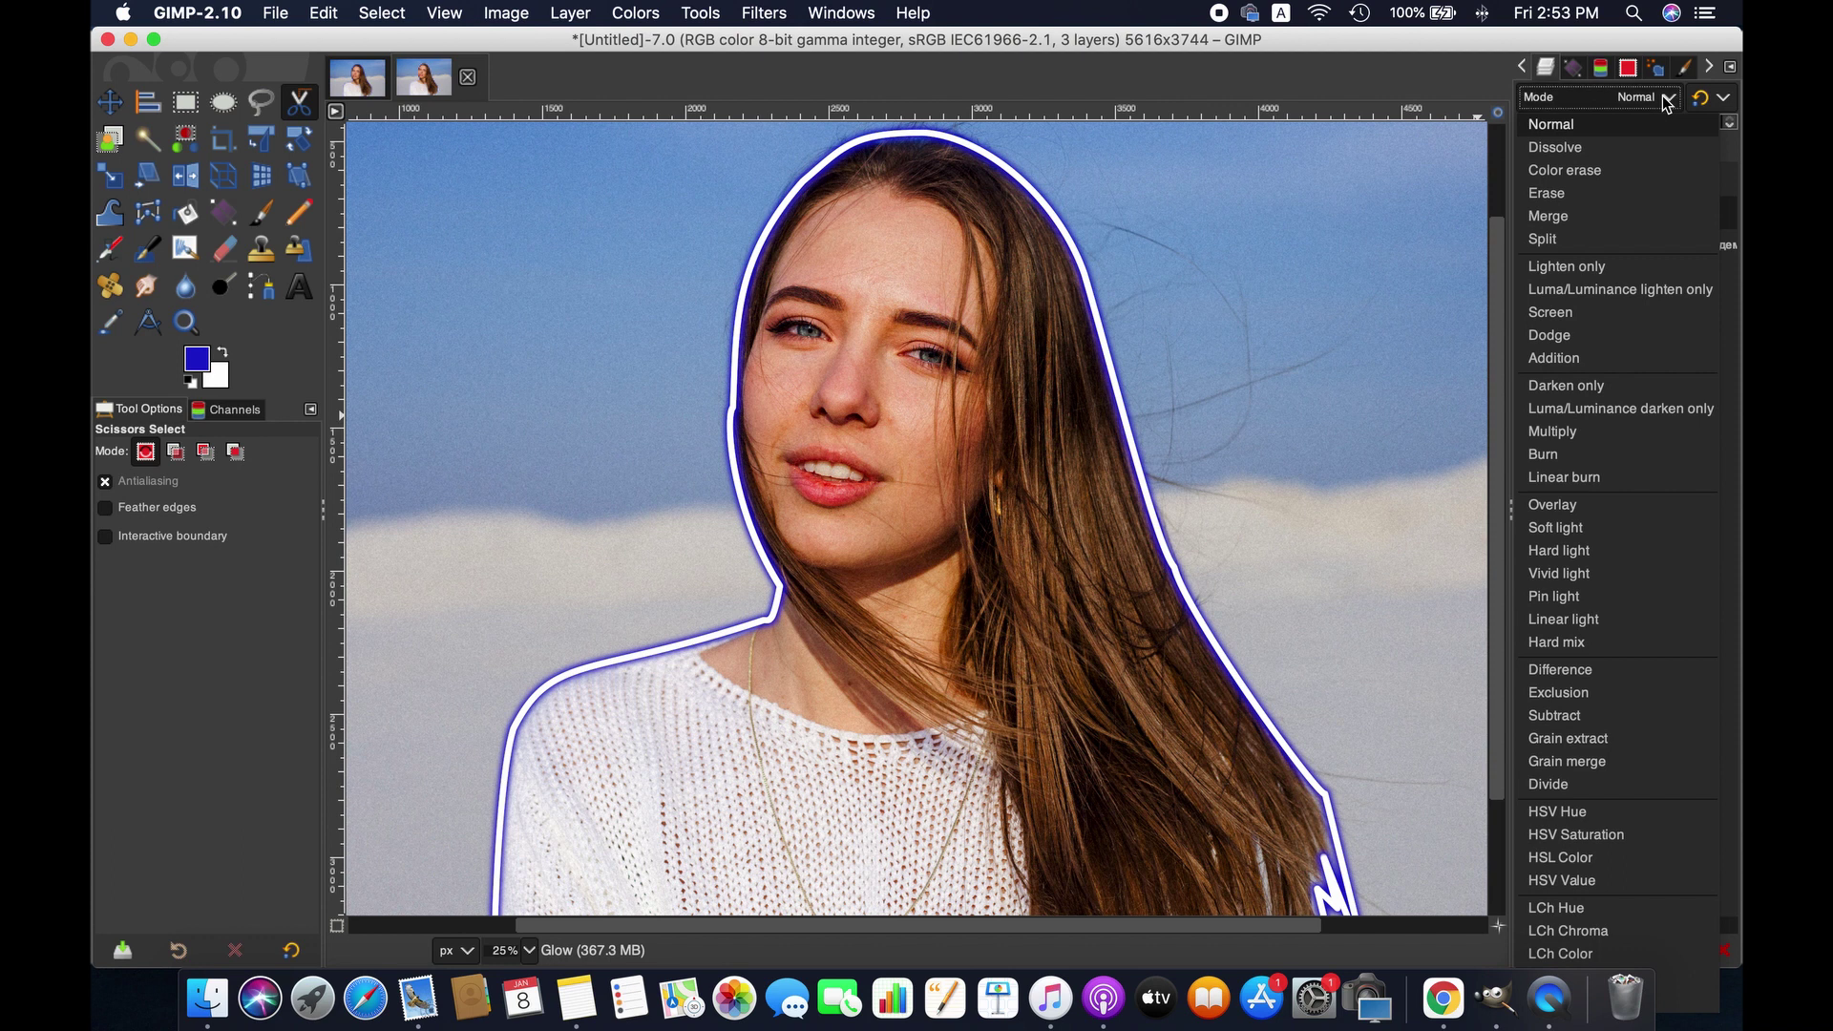
click(1655, 339)
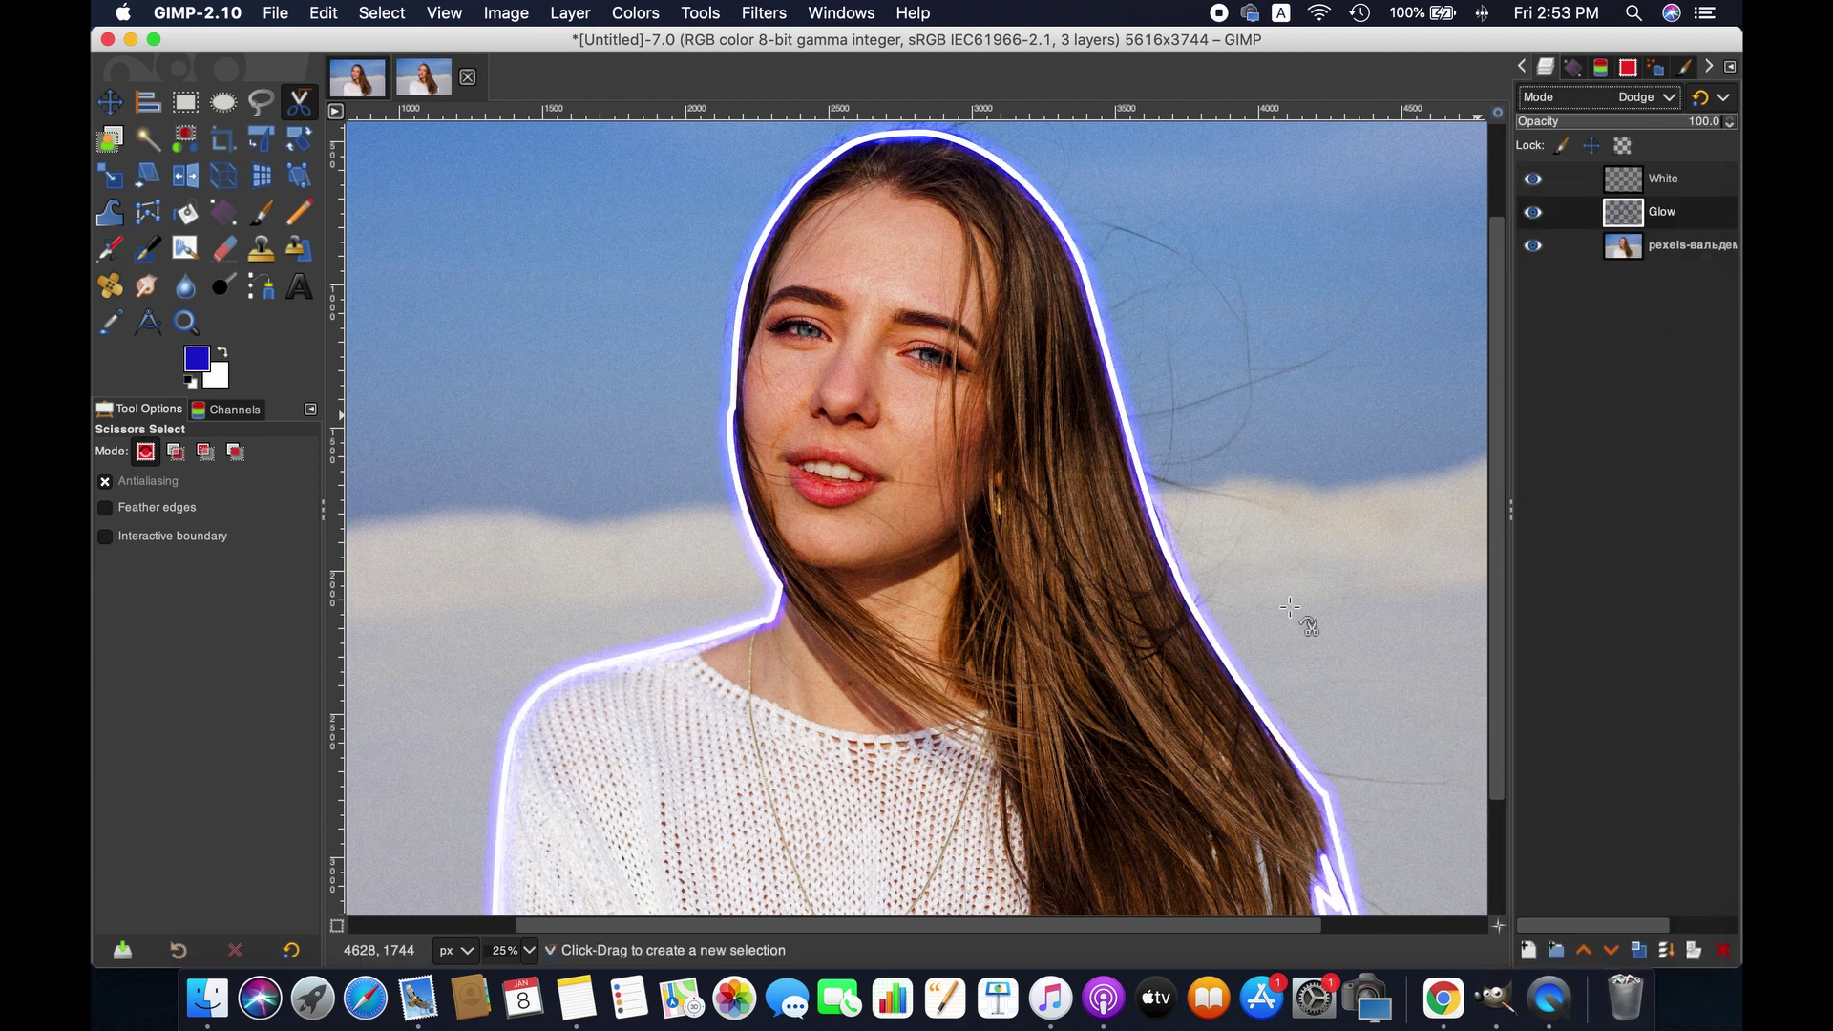
- Examine the glowing outline around the woman at 50% zoom and return to the whole image at 12.5%
click(531, 952)
click(518, 875)
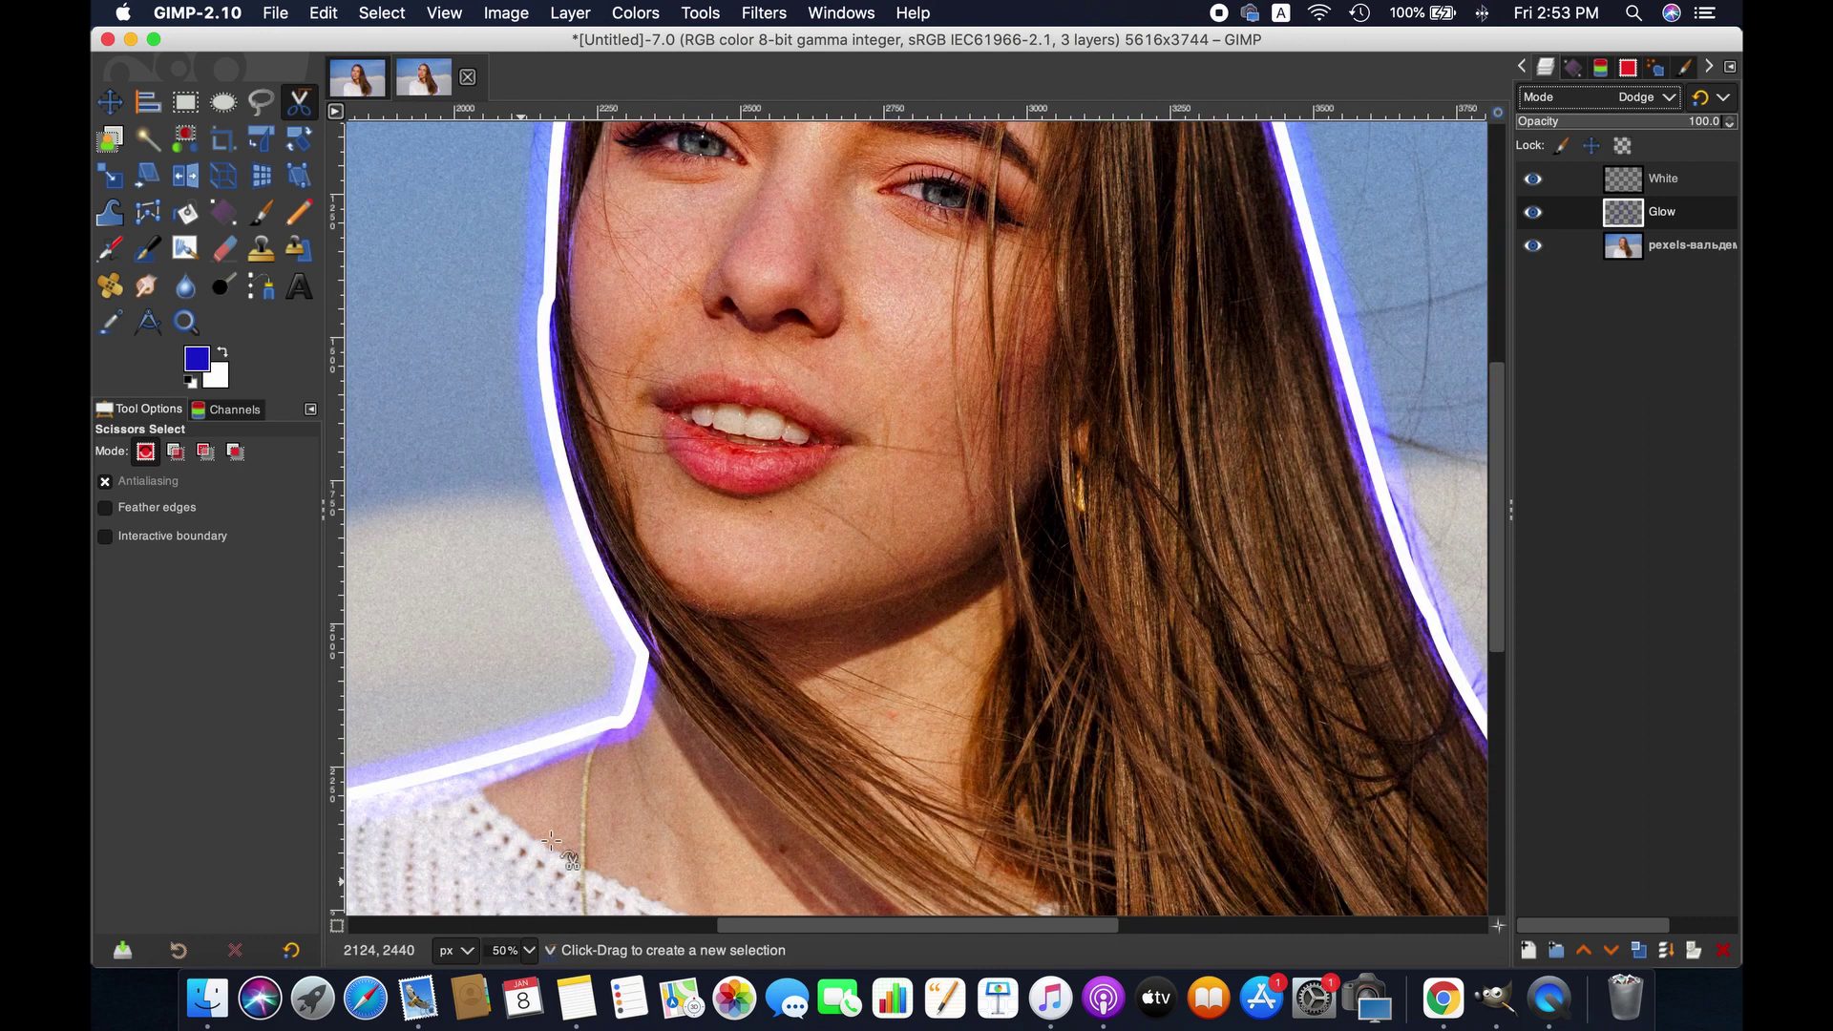
click(528, 951)
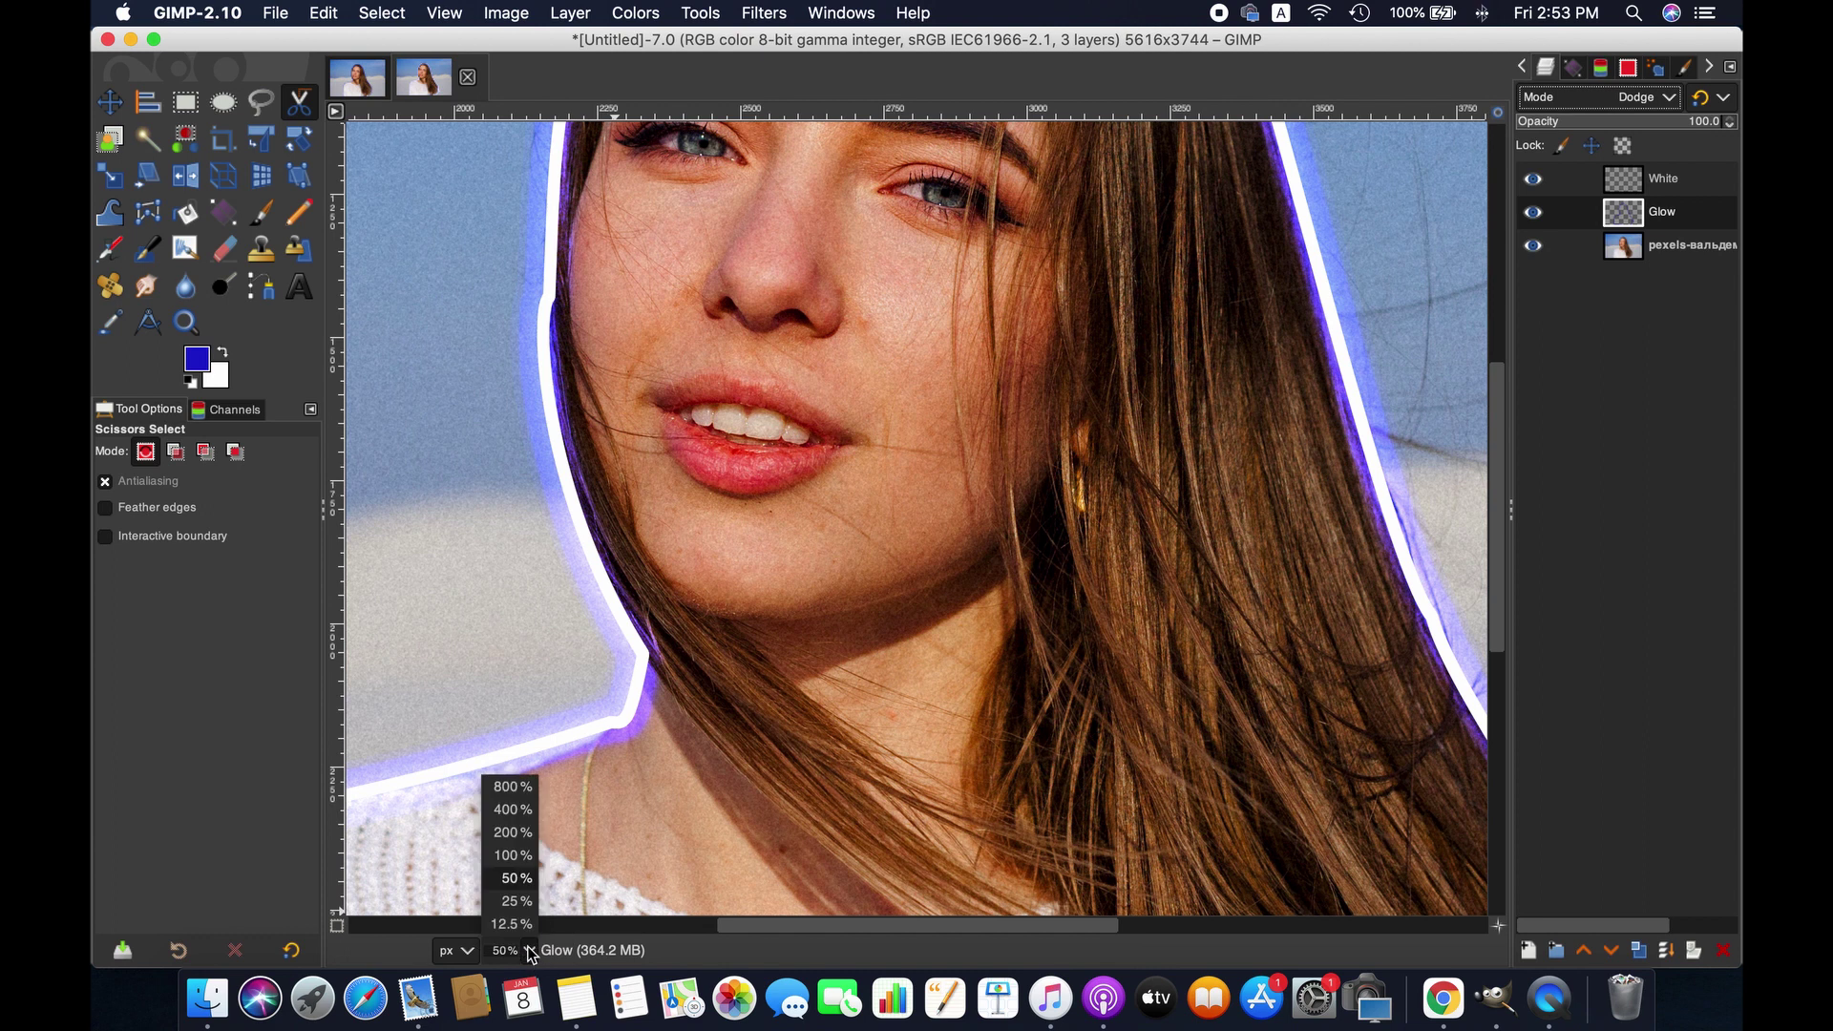
click(524, 924)
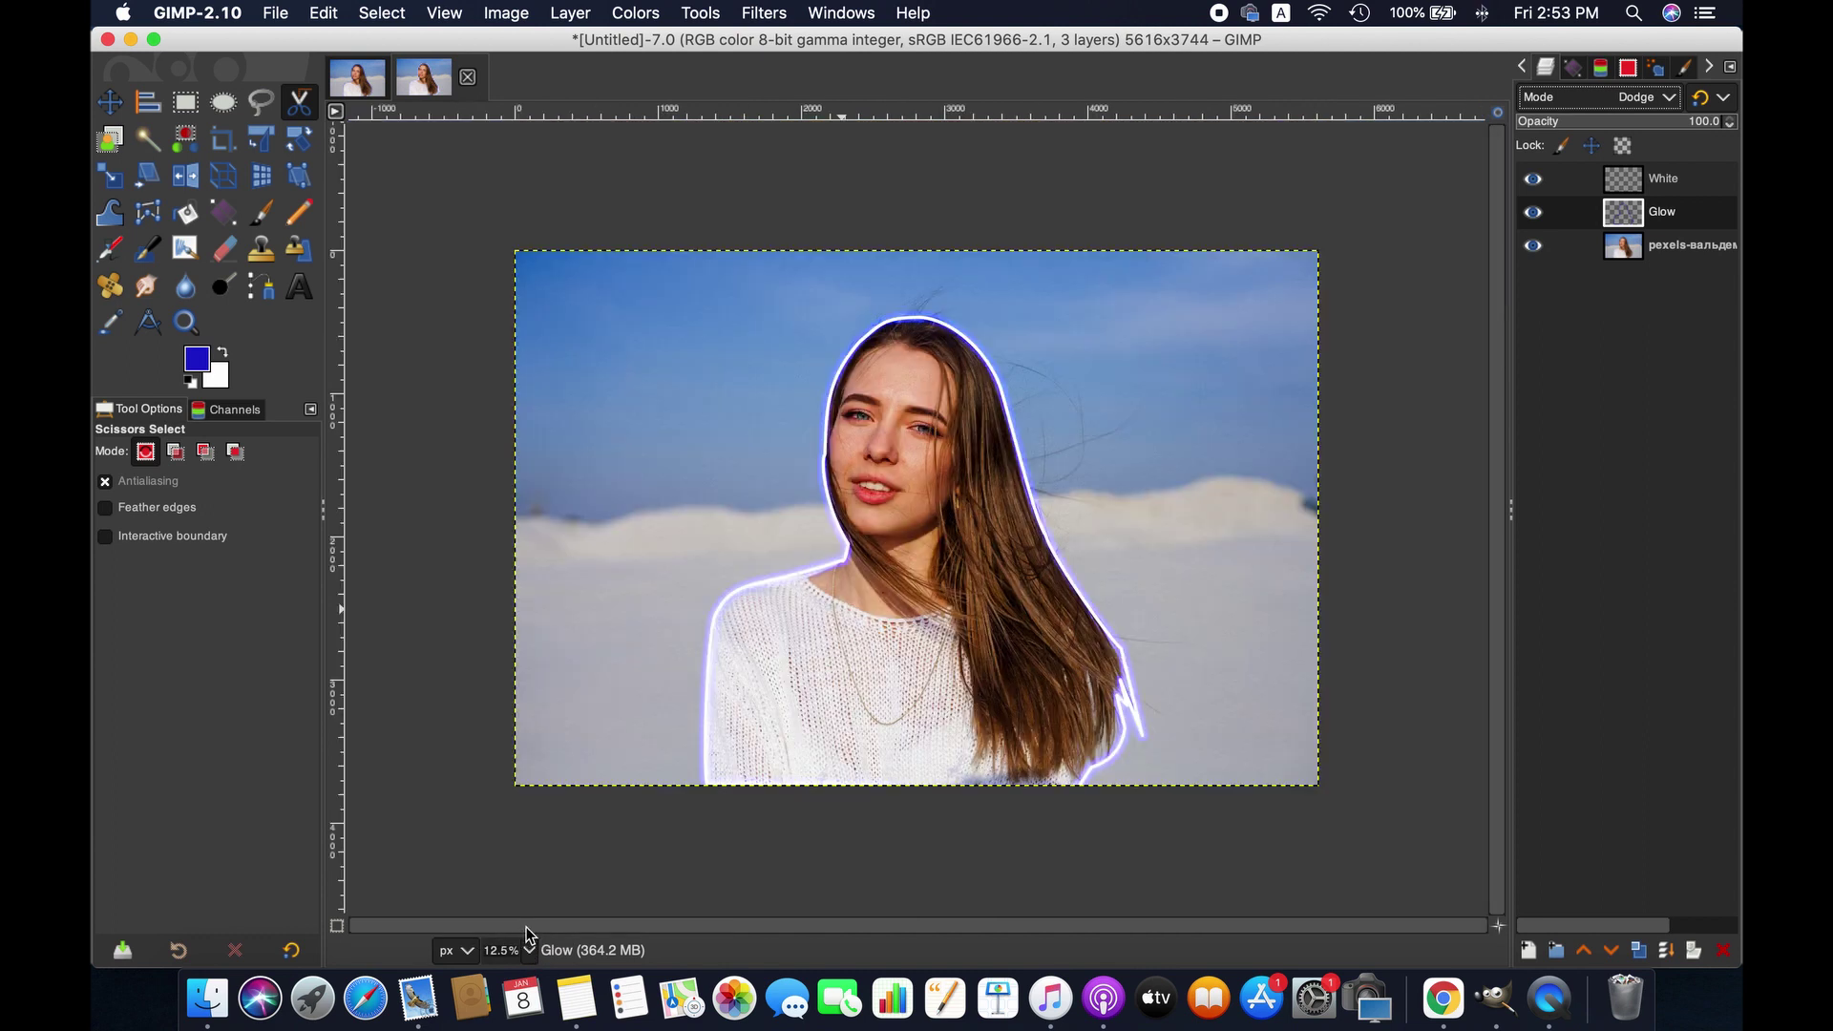